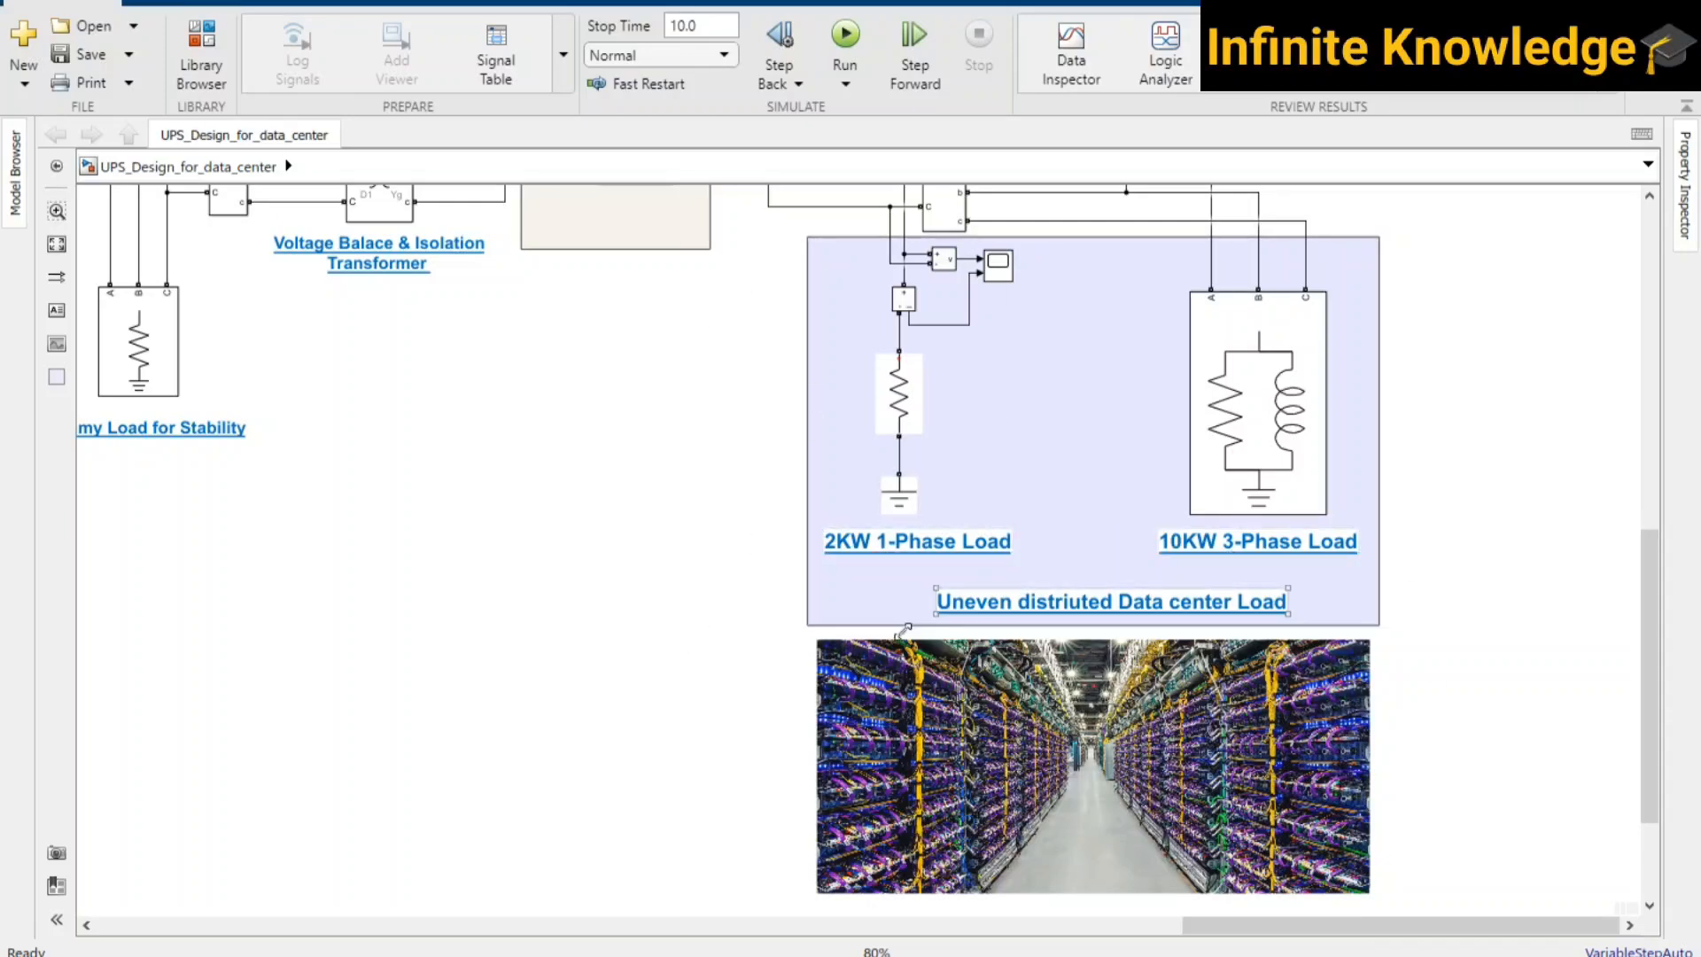
- Survey the UPS model back to its input side and switch to PowerPoint to view the Block Diagram slide
scroll(972, 596, "down", 5)
scroll(1181, 660, "left", 10)
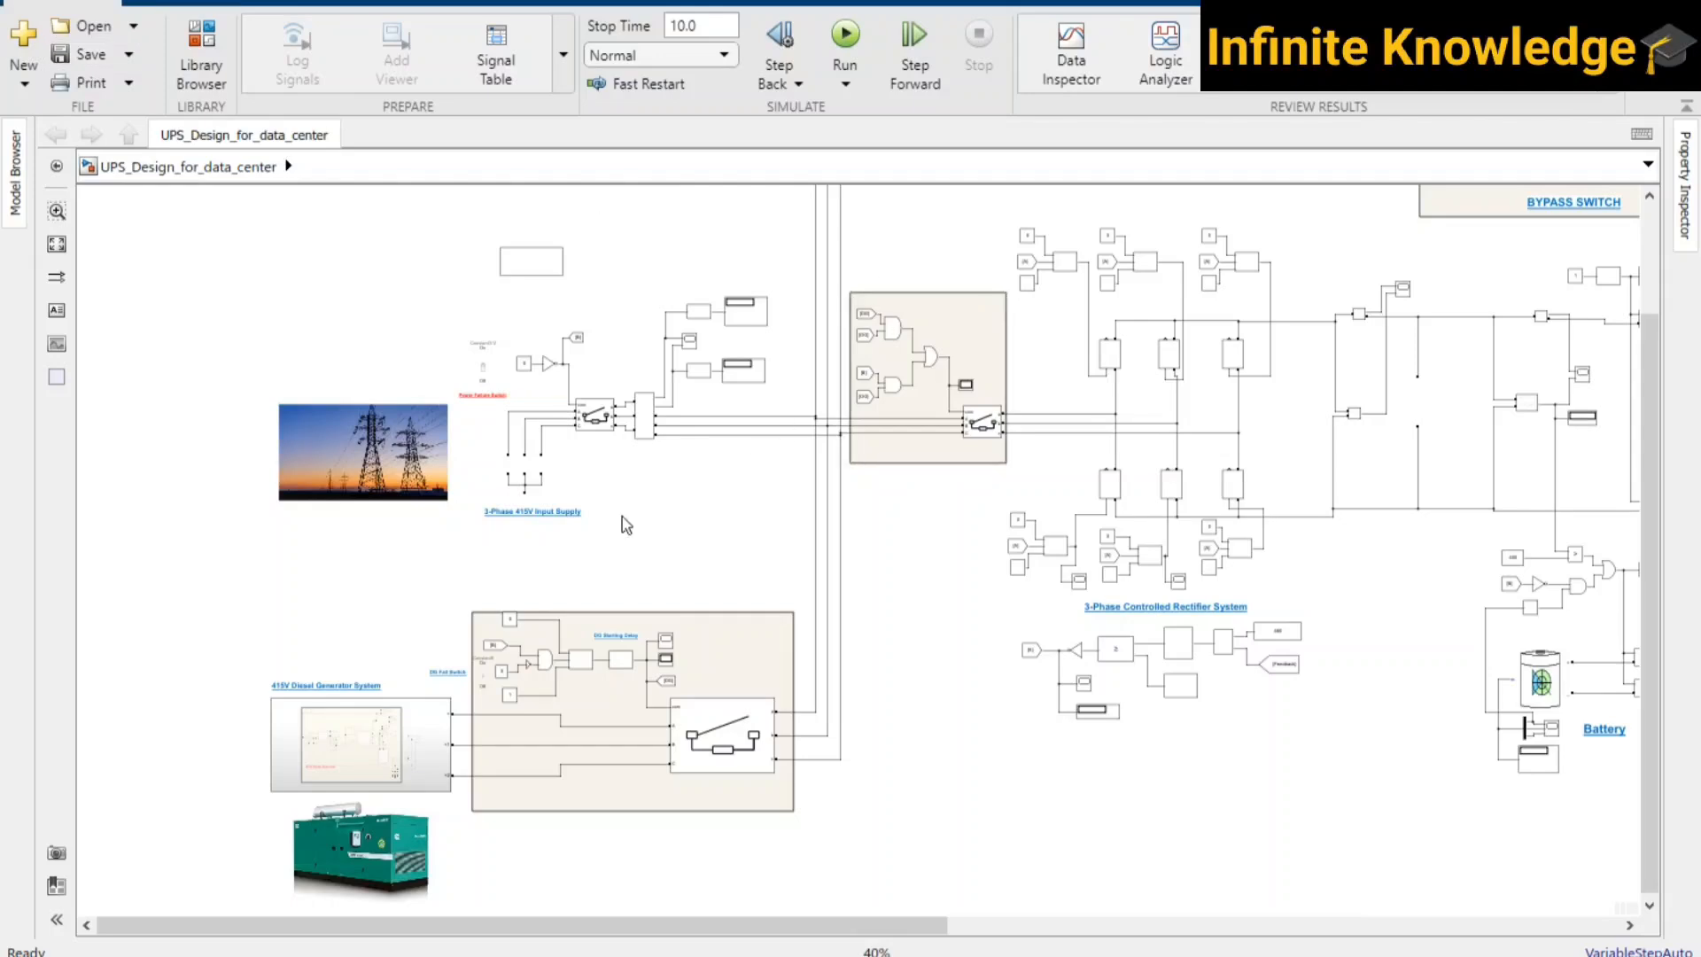
left_click(77, 55)
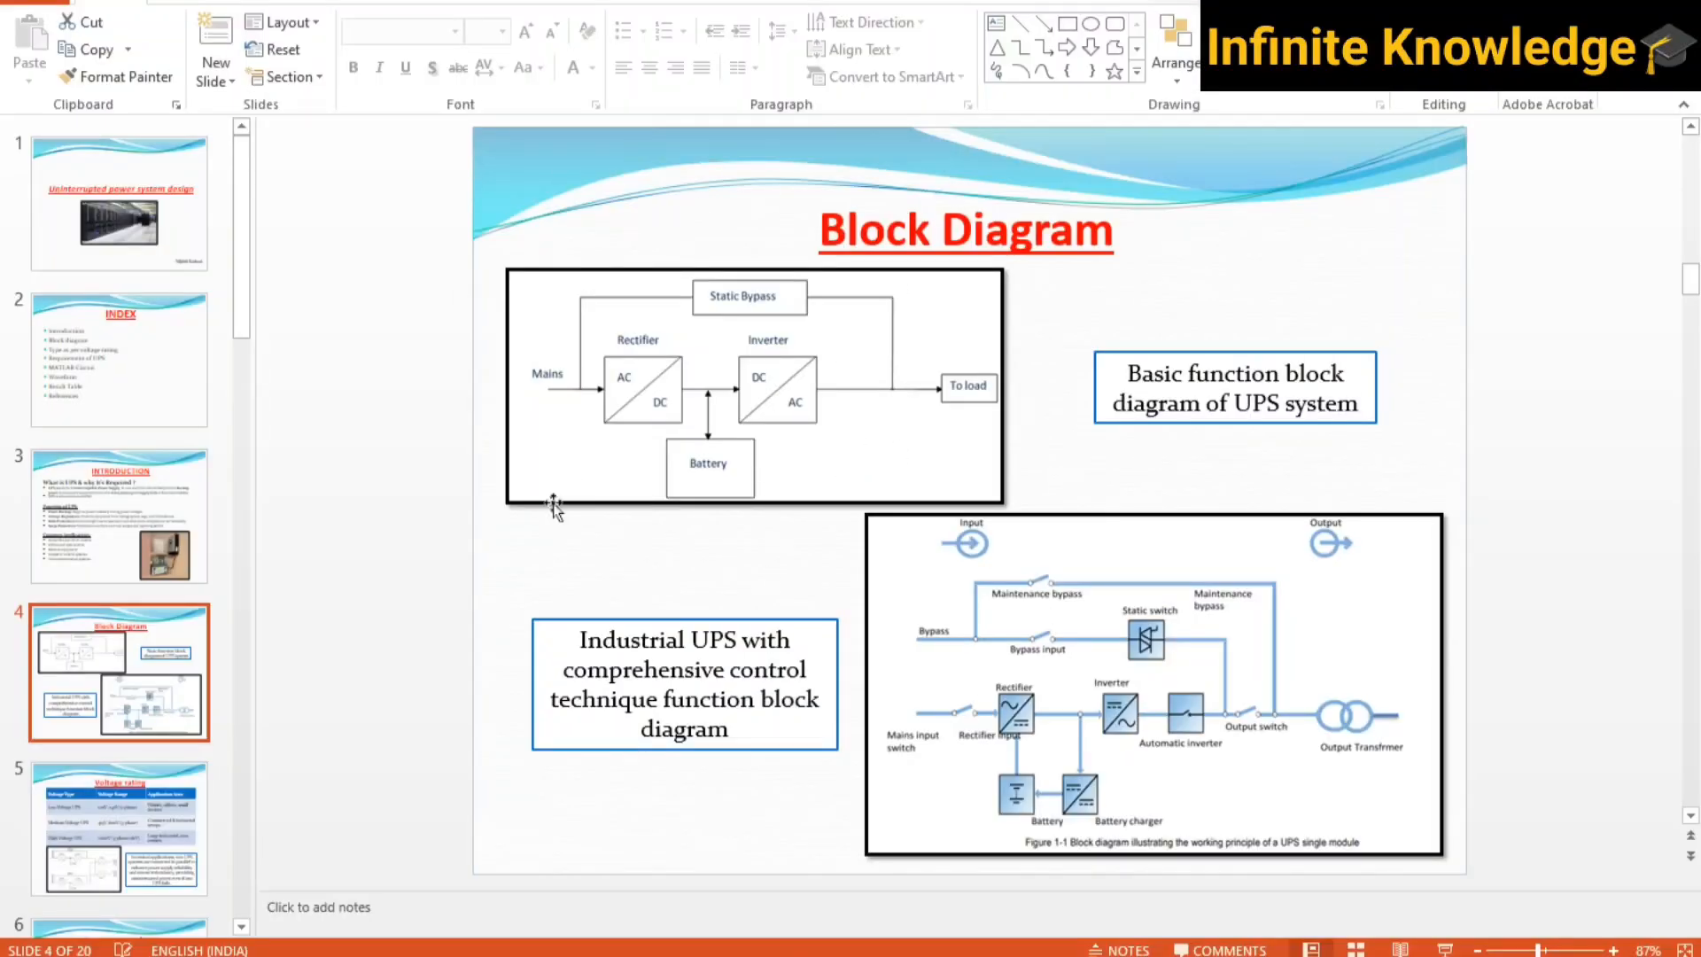
- Switch back to the UPS_Design_for_data_center model in Simulink and run the simulation
mouse_move(718, 953)
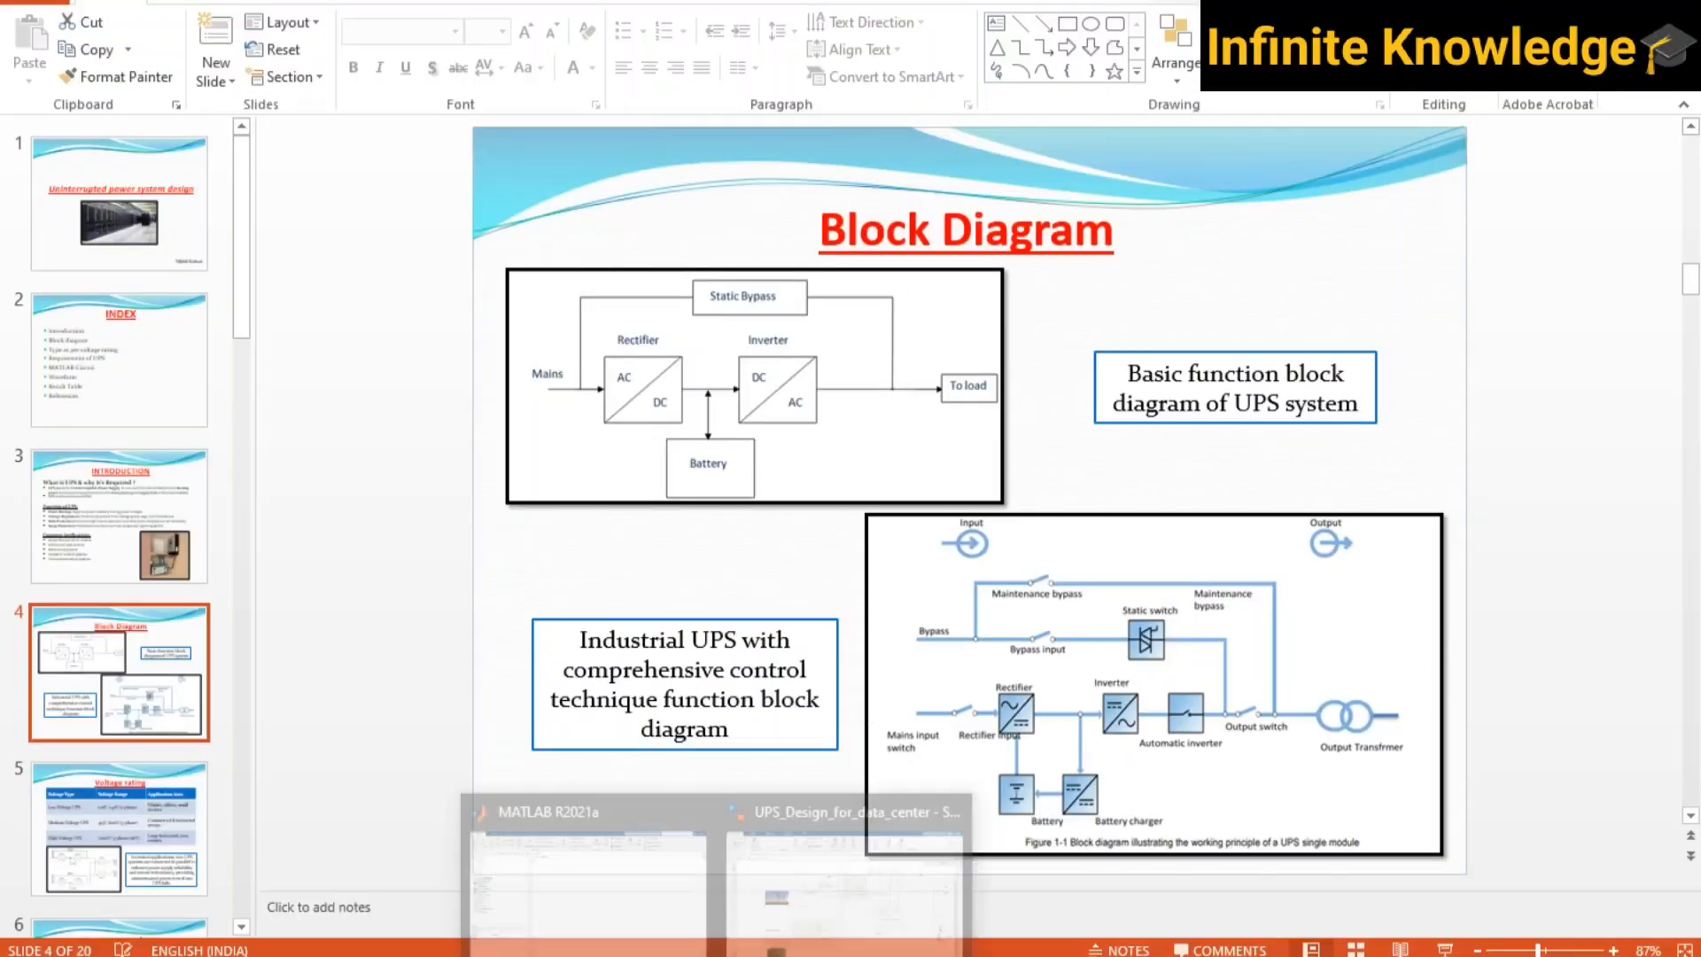
left_click(842, 887)
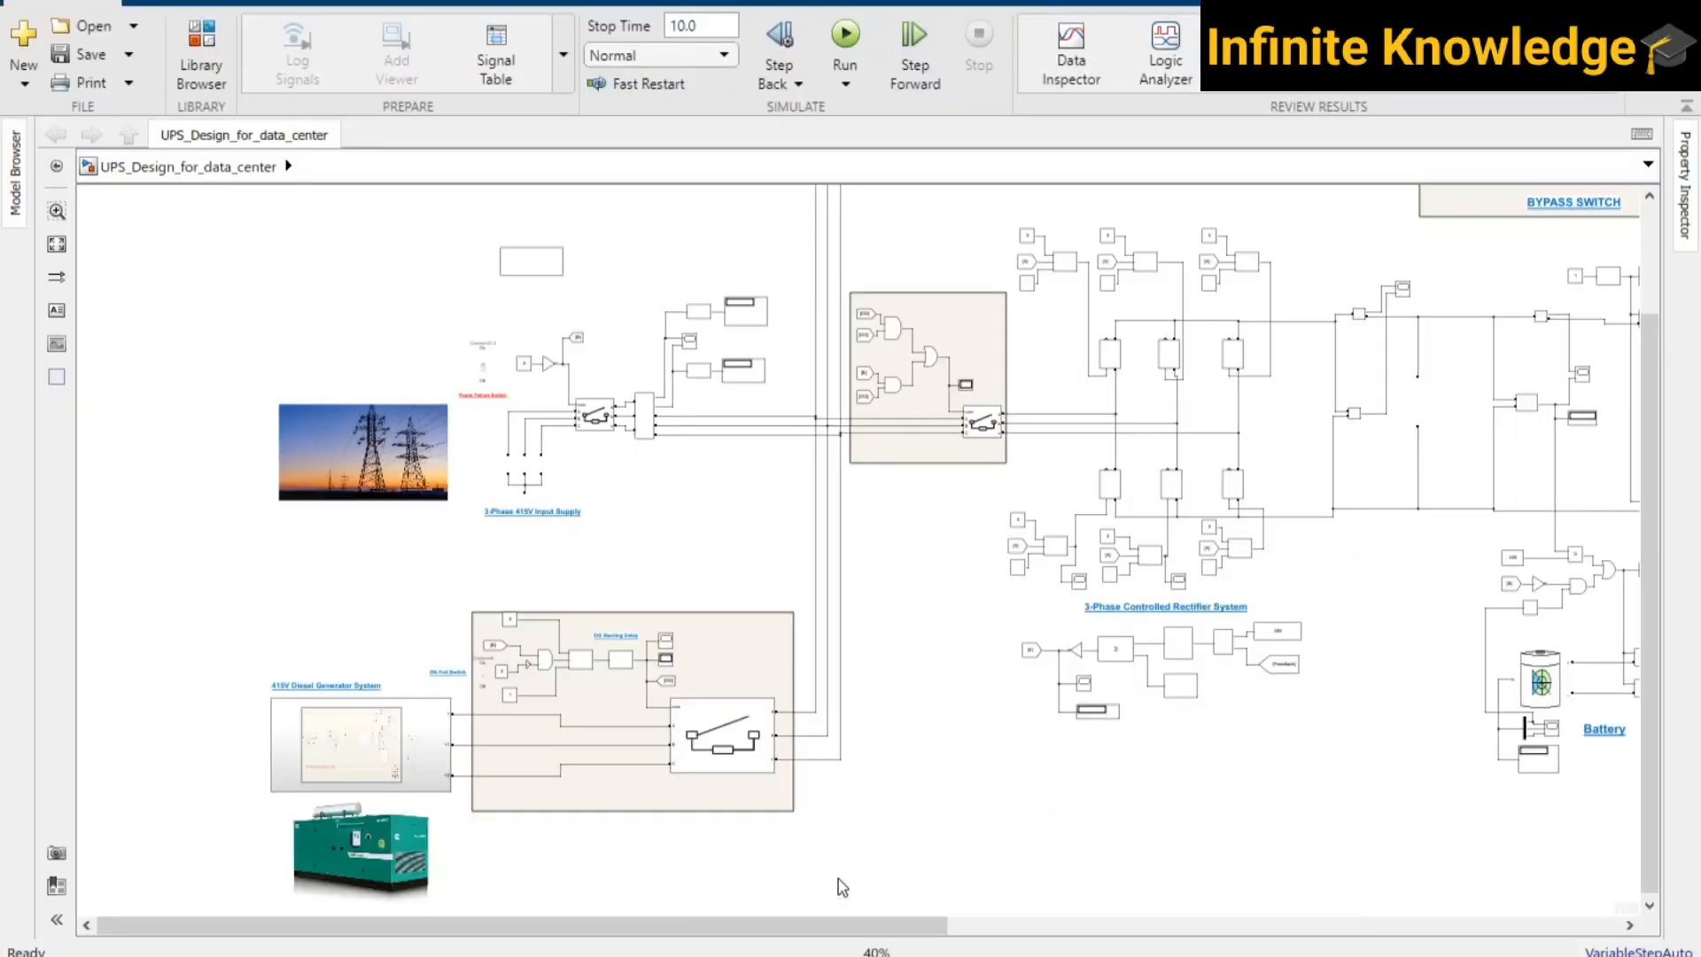
left_click(845, 37)
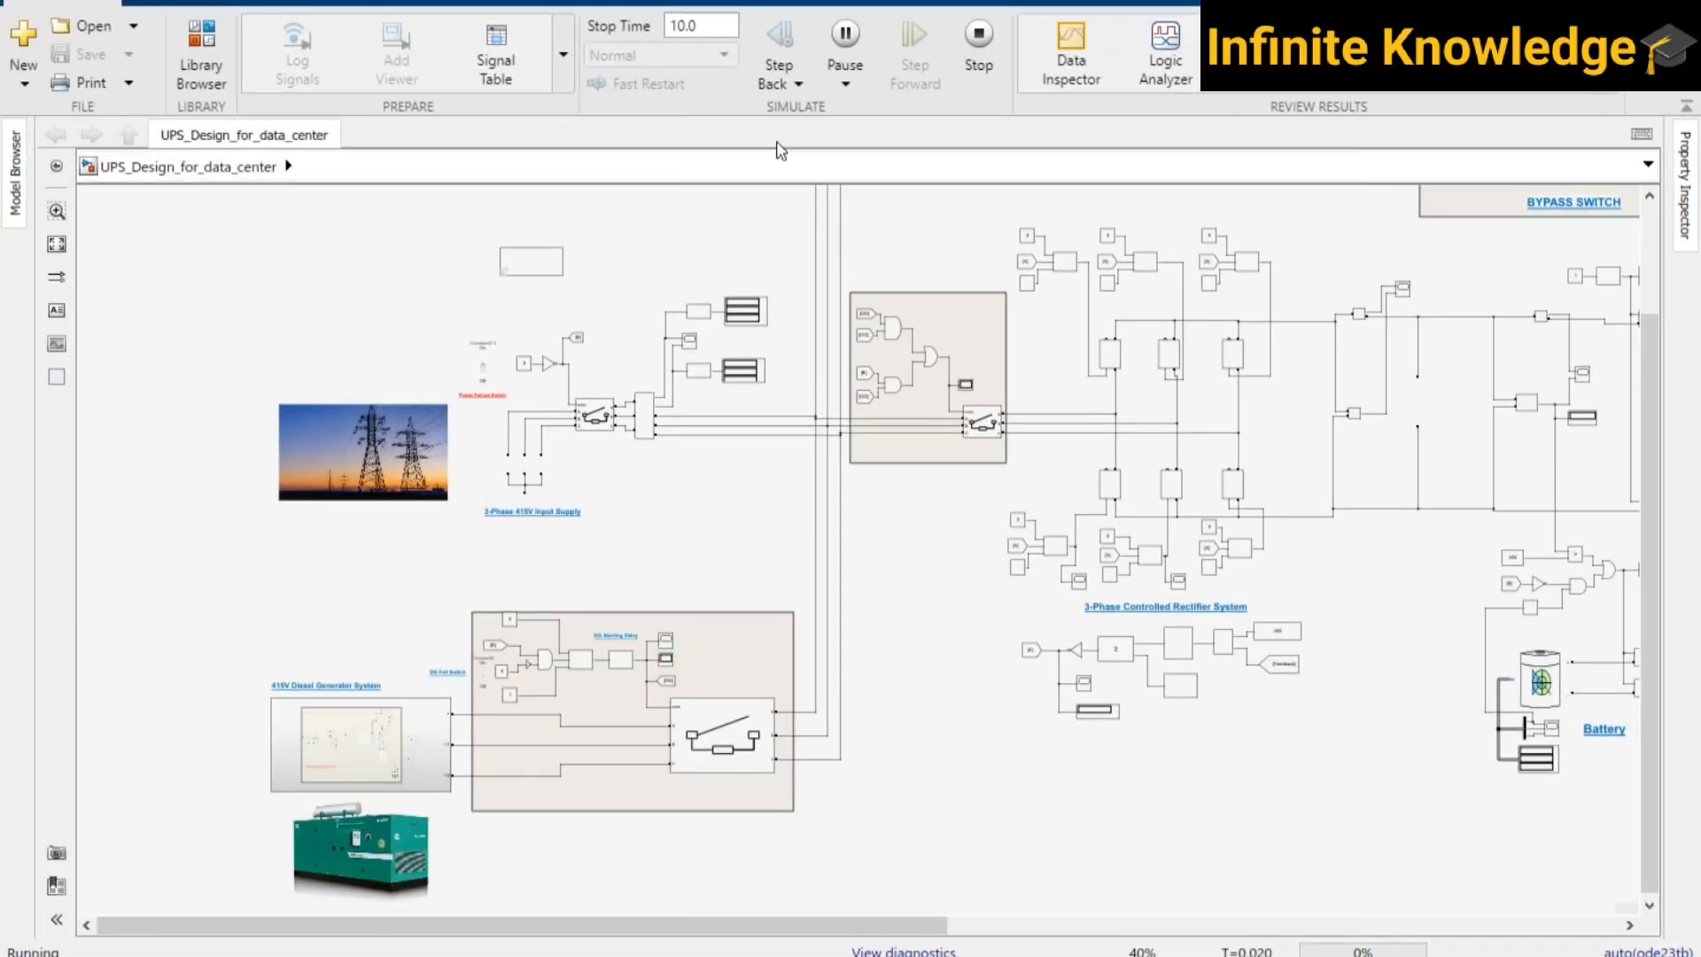
- Examine the 3-Phase 415V Input Supply section with its Power Failure Switch and RMS displays while the simulation runs
scroll(1077, 763, "down", 1)
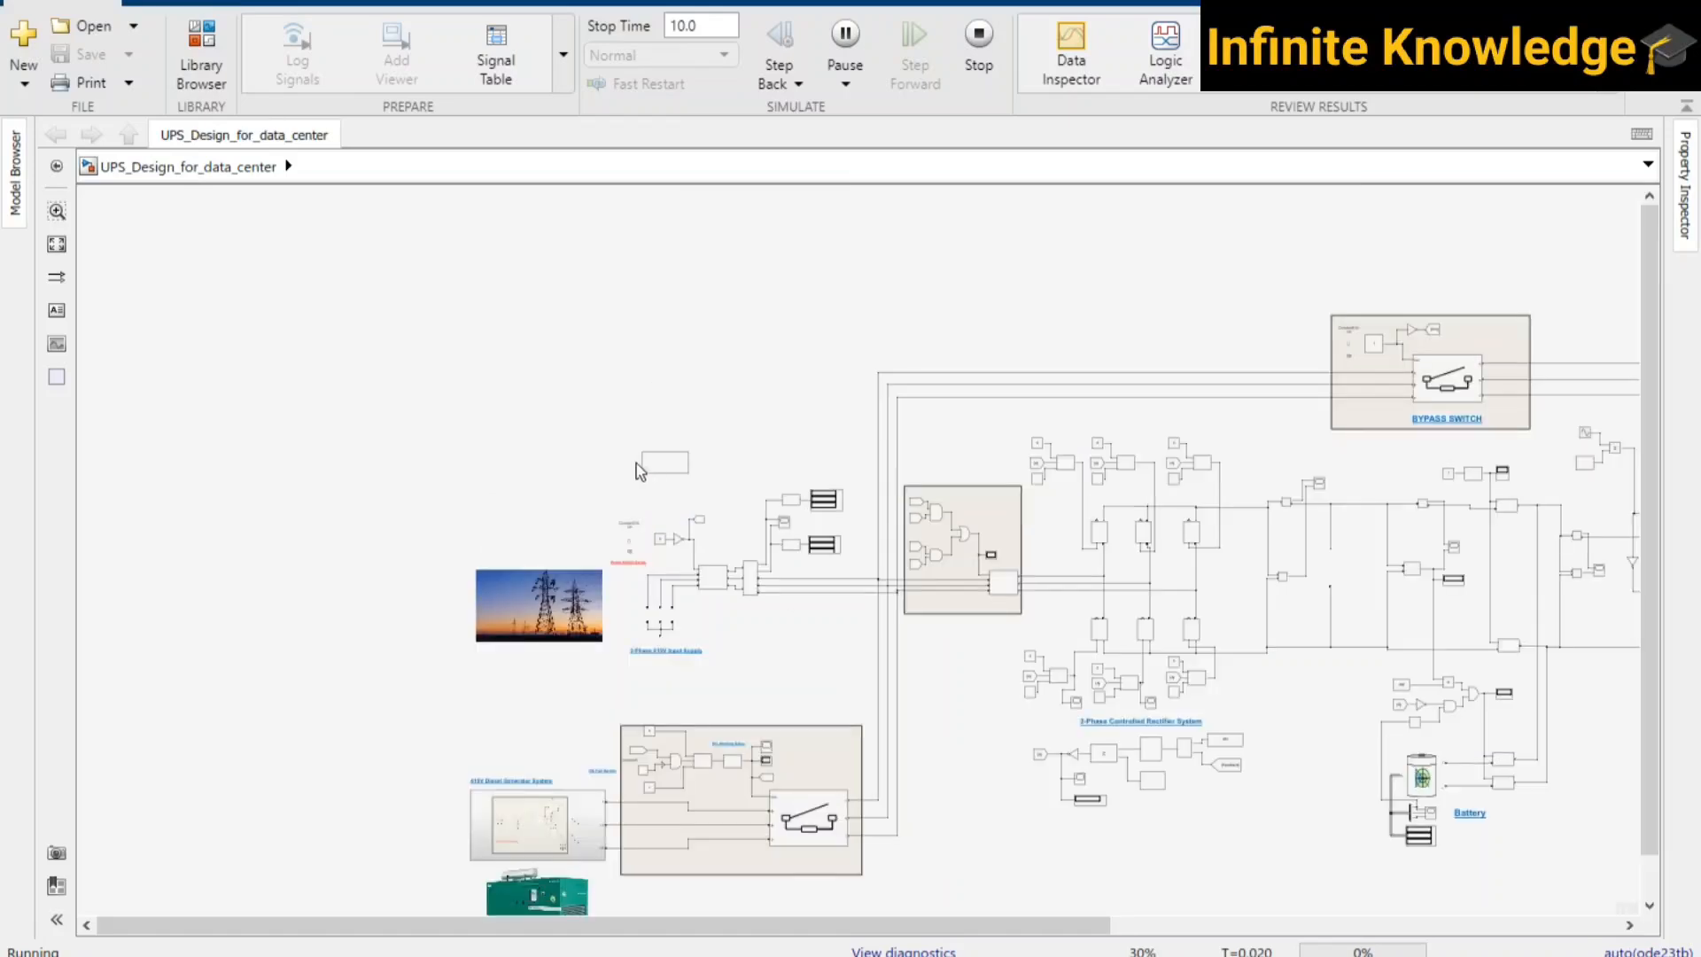
scroll(656, 740, "up", 1)
scroll(583, 465, "up", 1)
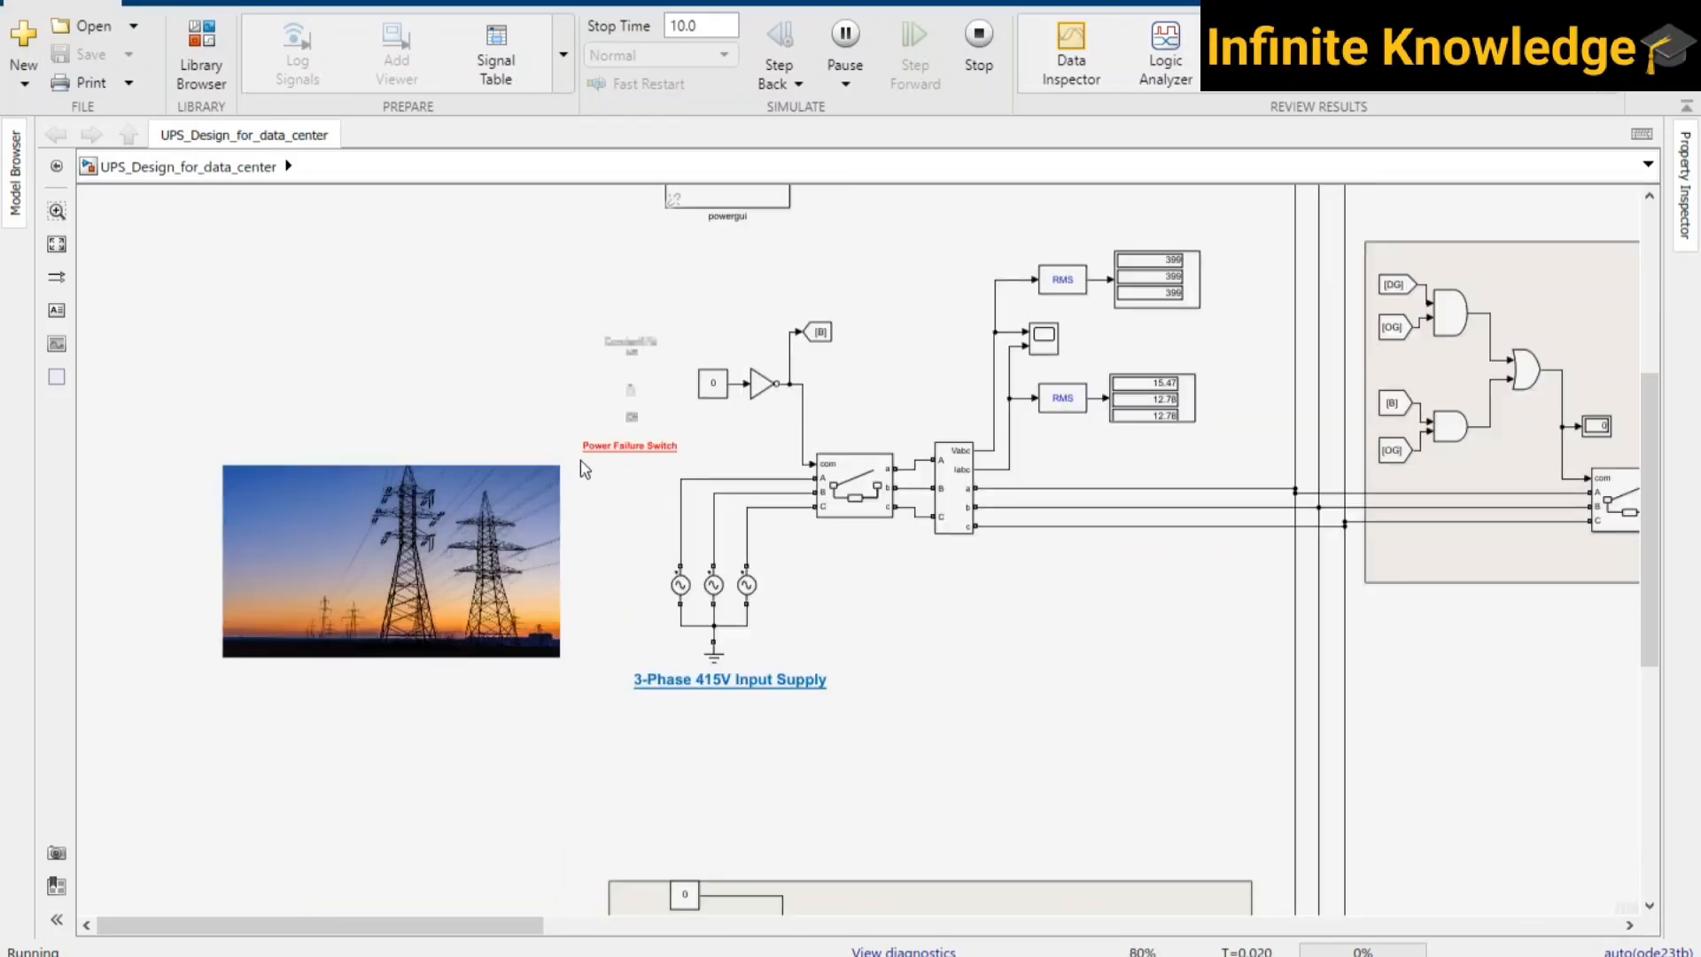
scroll(562, 411, "up", 1)
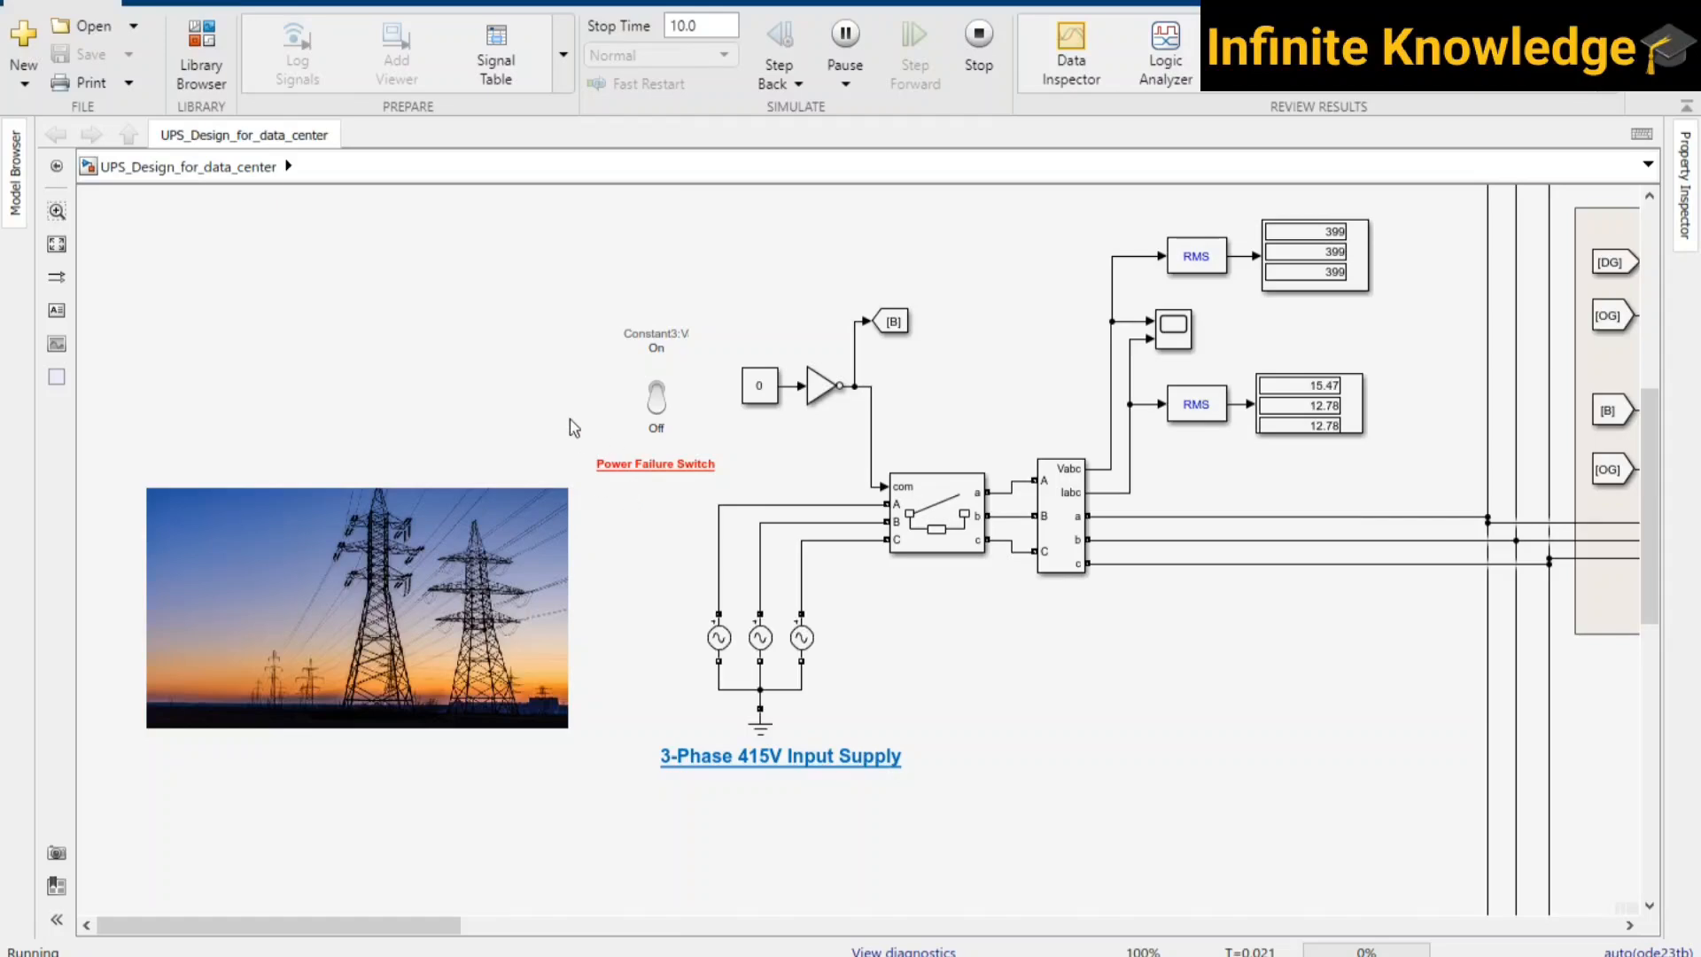
scroll(1264, 710, "down", 1)
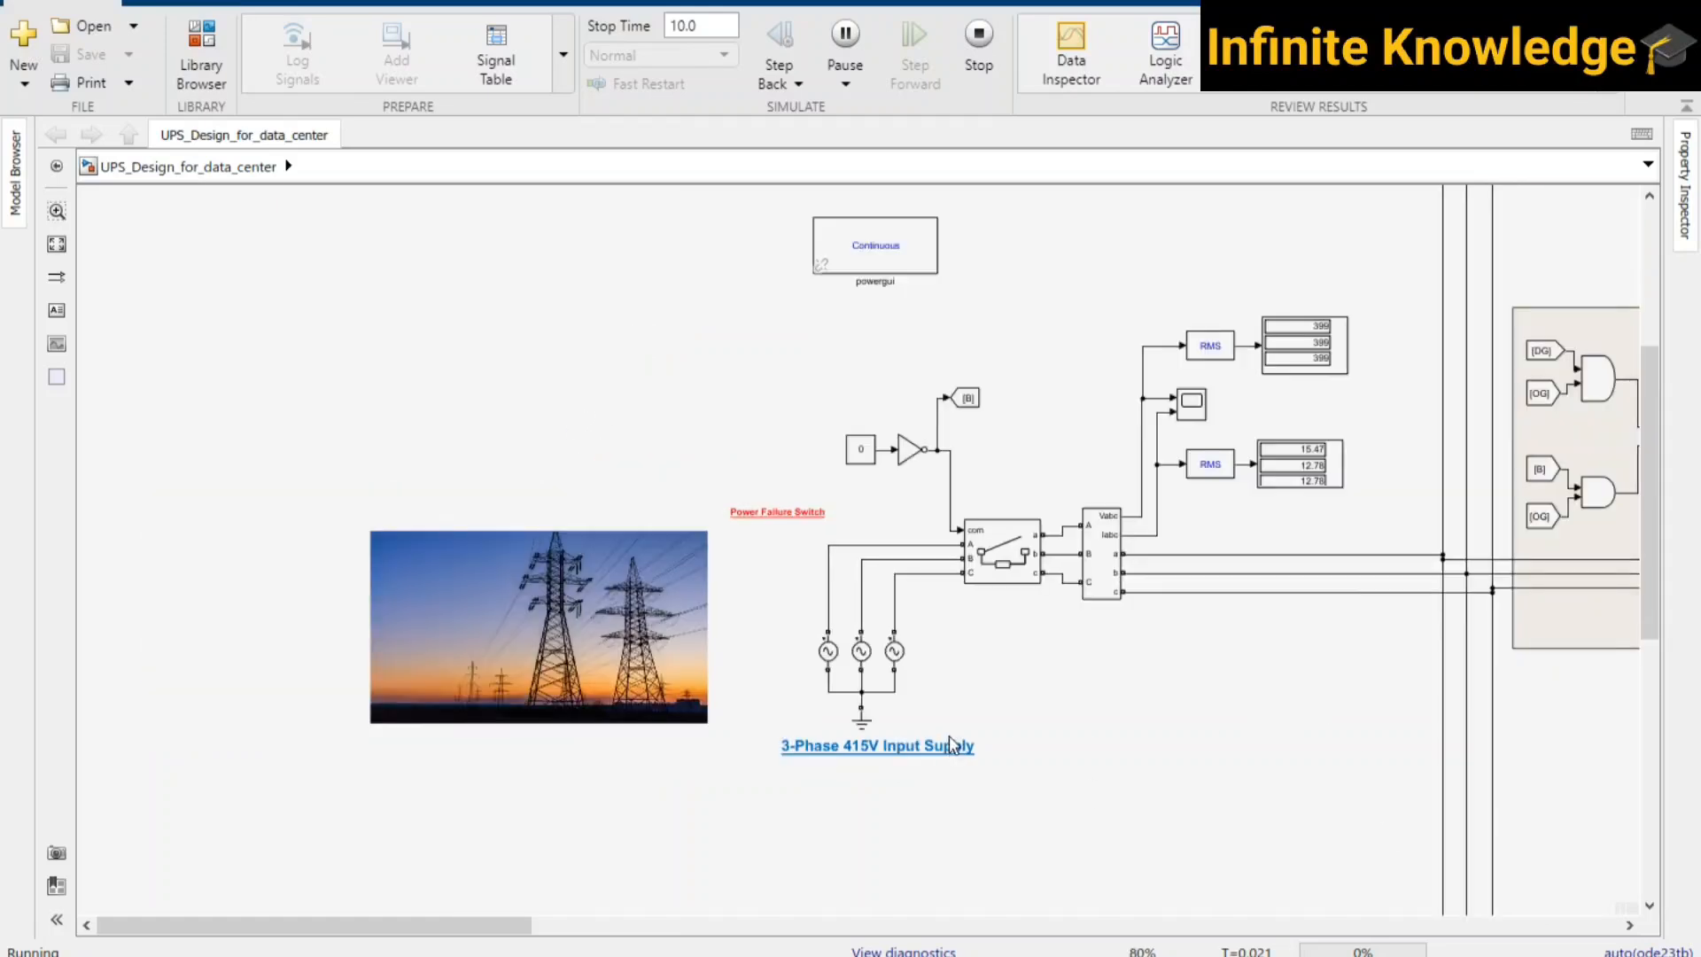
scroll(997, 446, "up", 1)
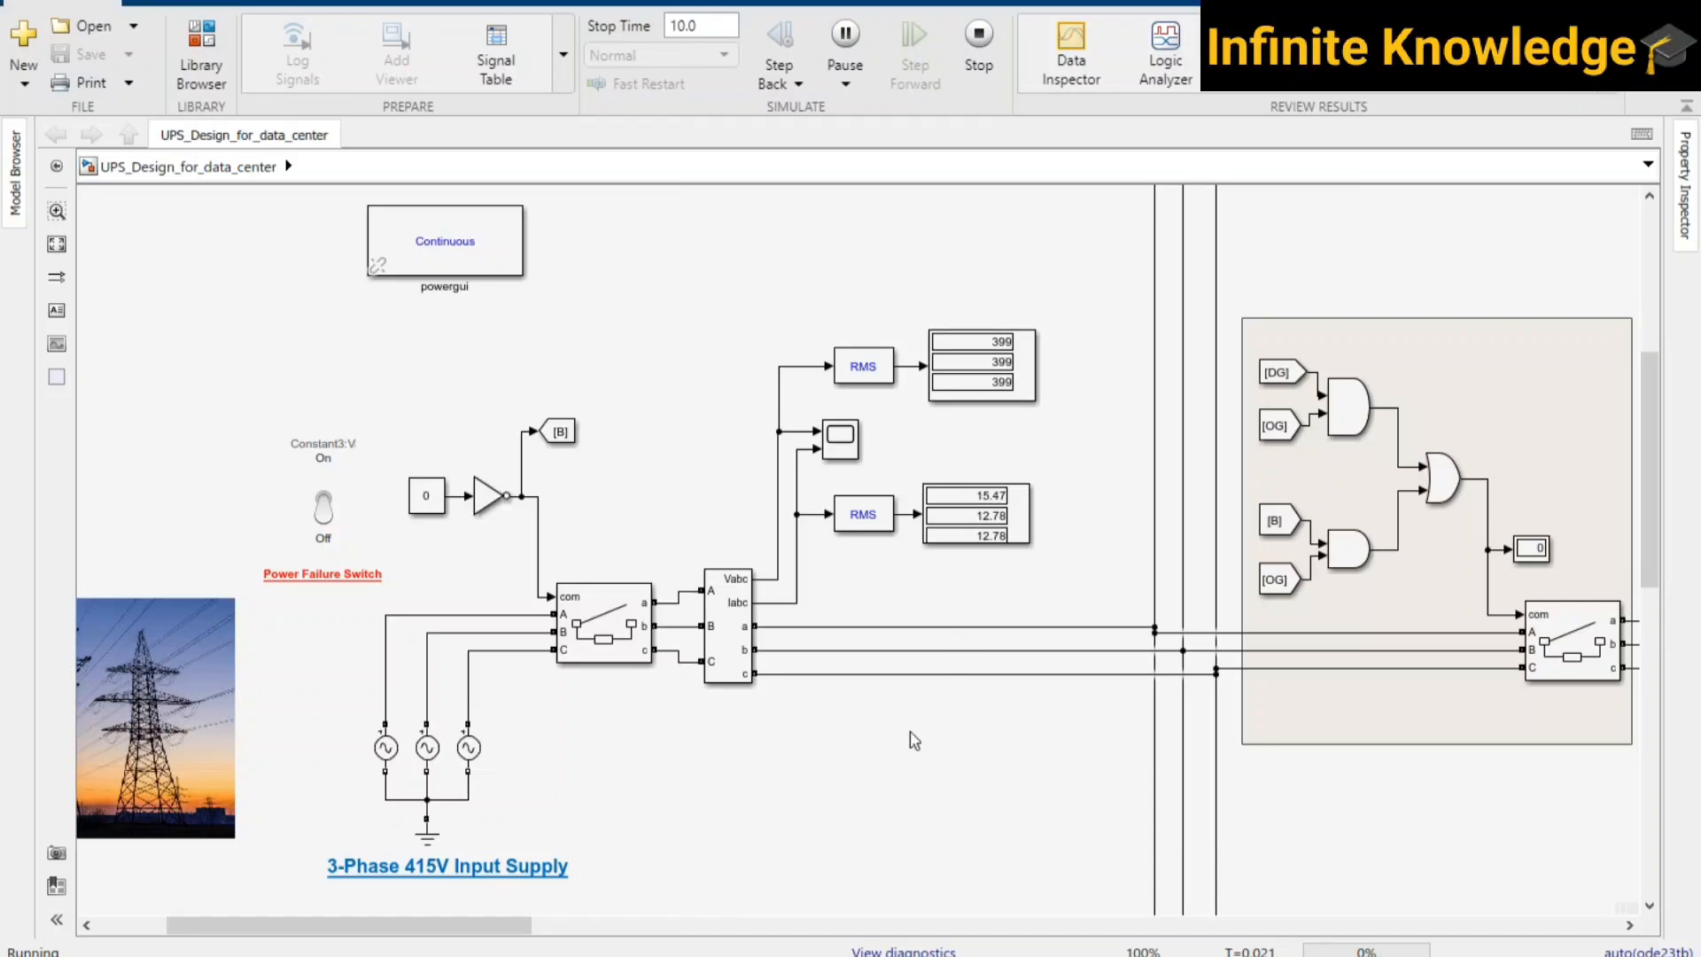
scroll(912, 741, "down", 2)
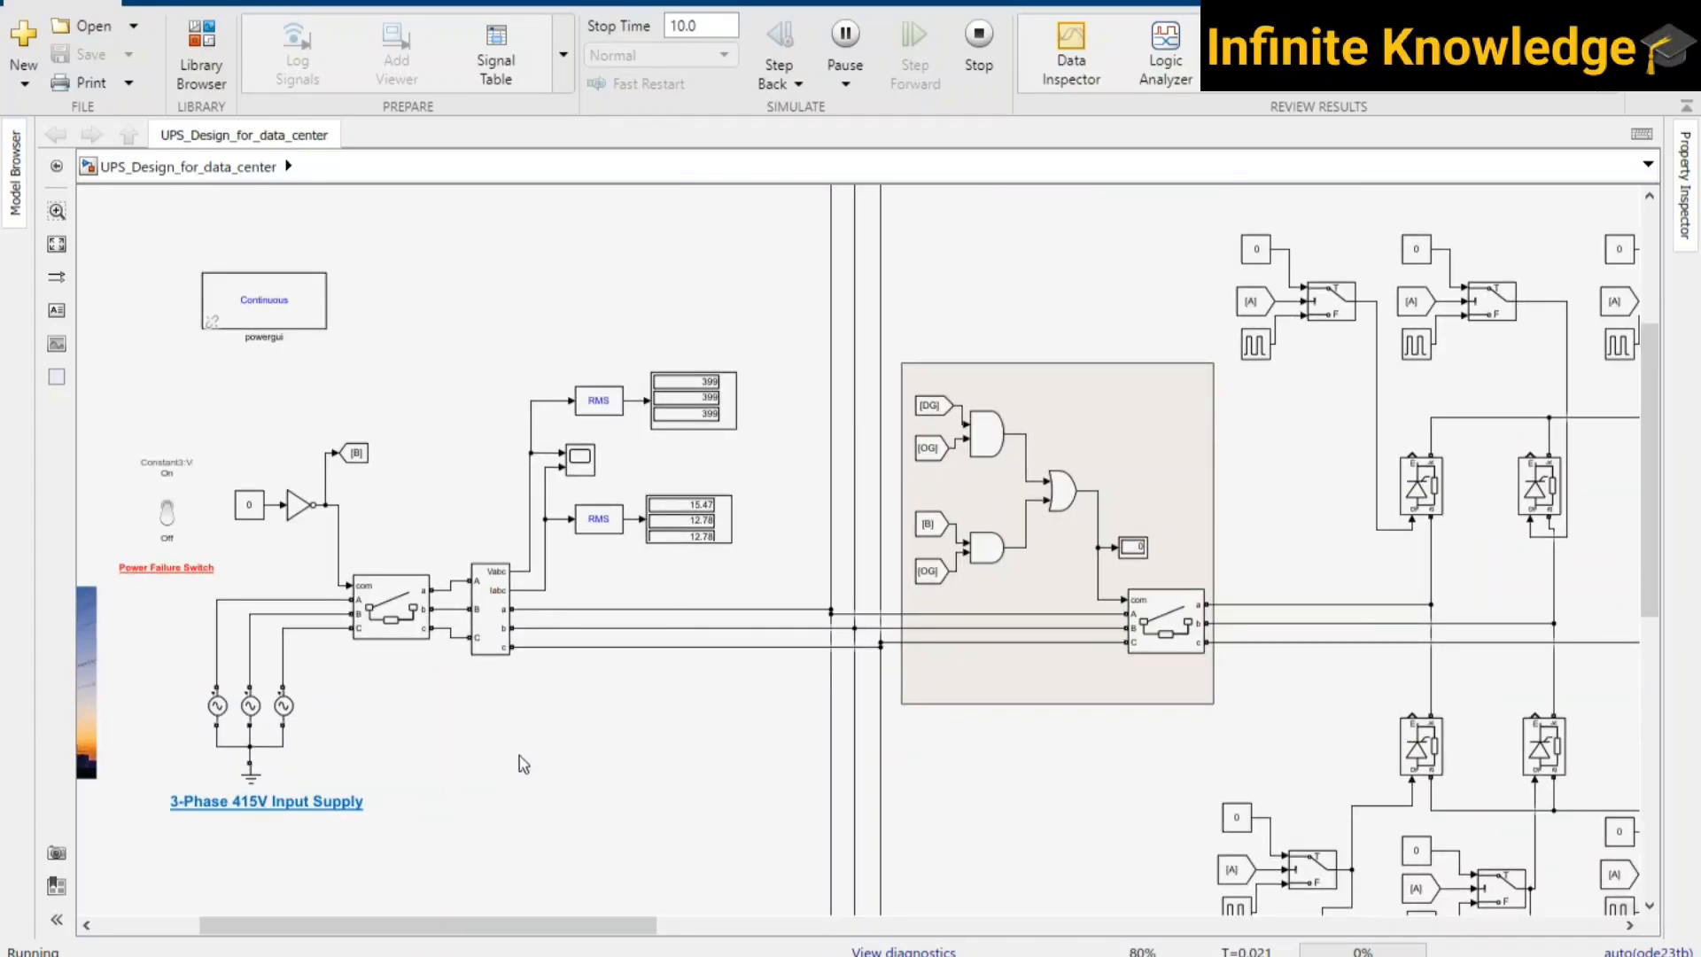
- Set the toggle in the BYPASS SWITCH section to Off during the running simulation
left_click_drag(527, 747, 479, 757)
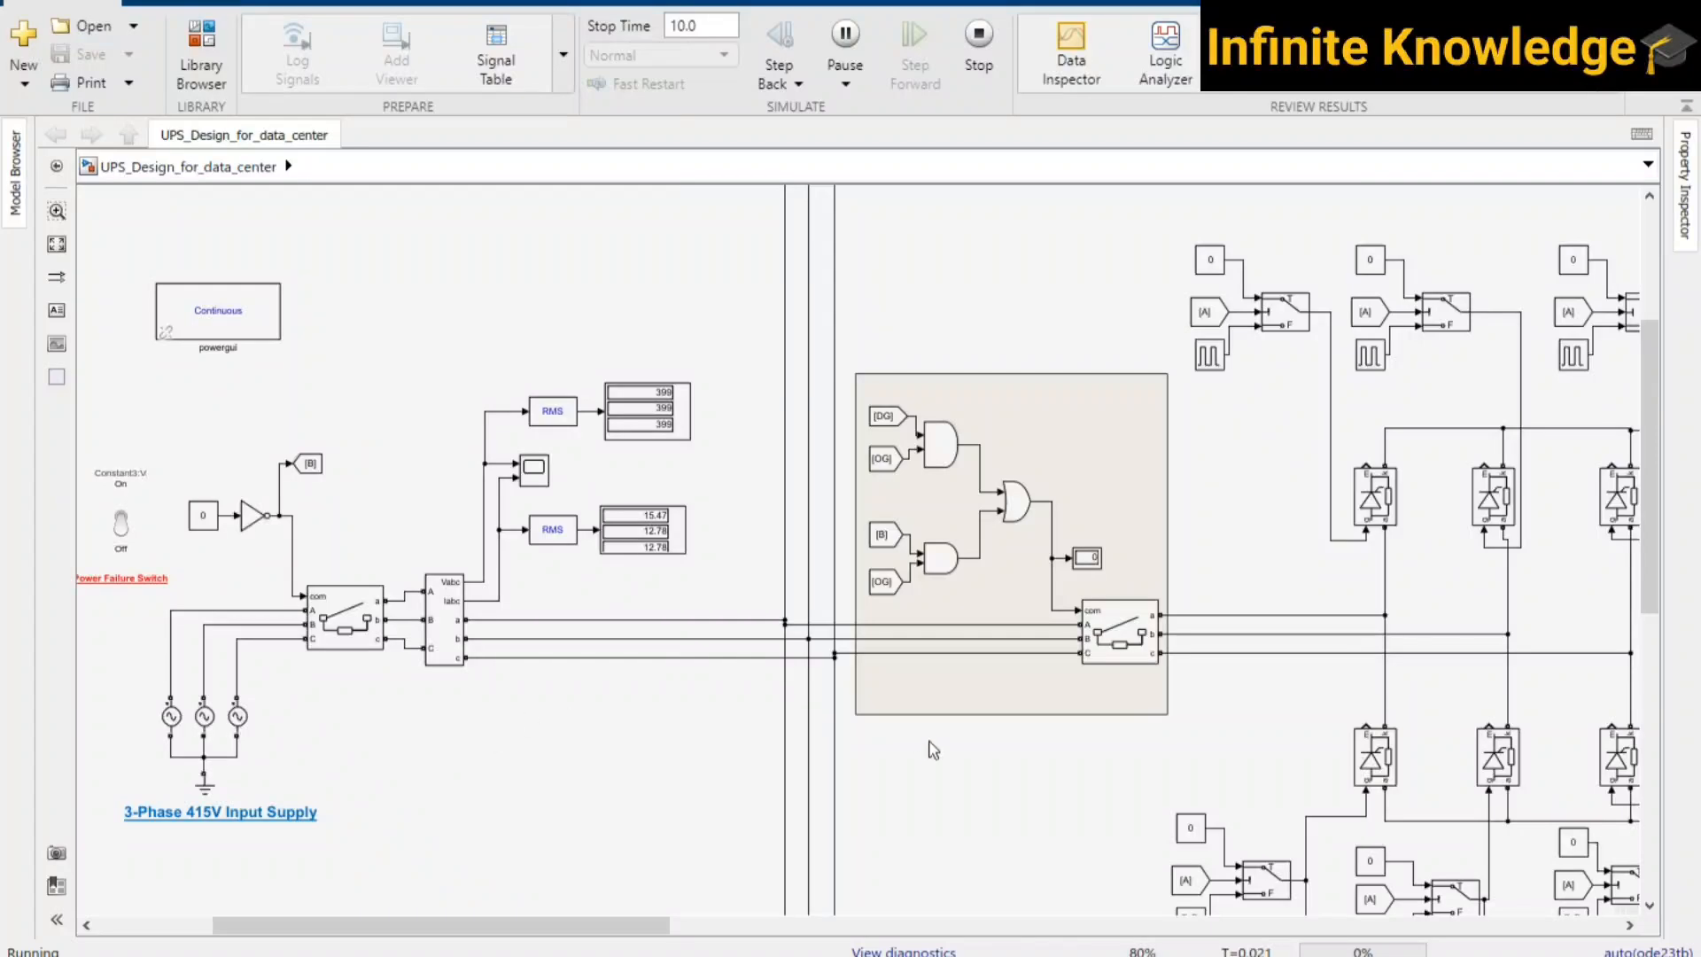
left_click_drag(921, 751, 734, 679)
scroll(723, 700, "down", 2)
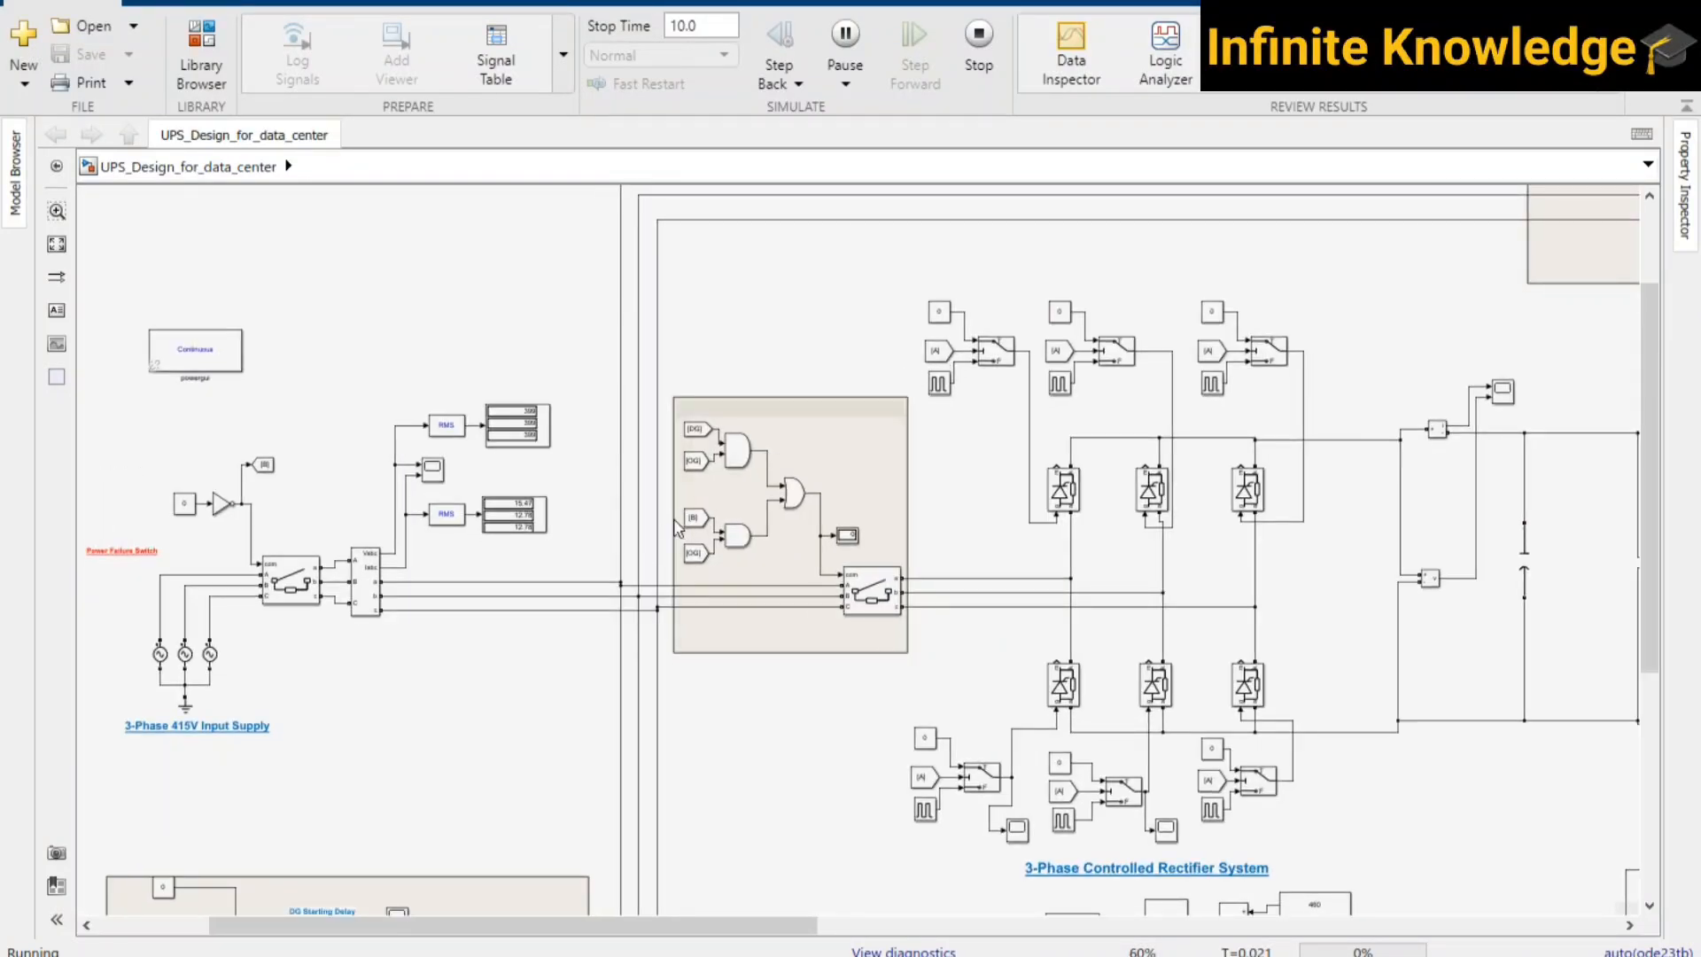
left_click_drag(874, 569, 601, 709)
scroll(600, 709, "up", 2)
scroll(576, 670, "down", 3)
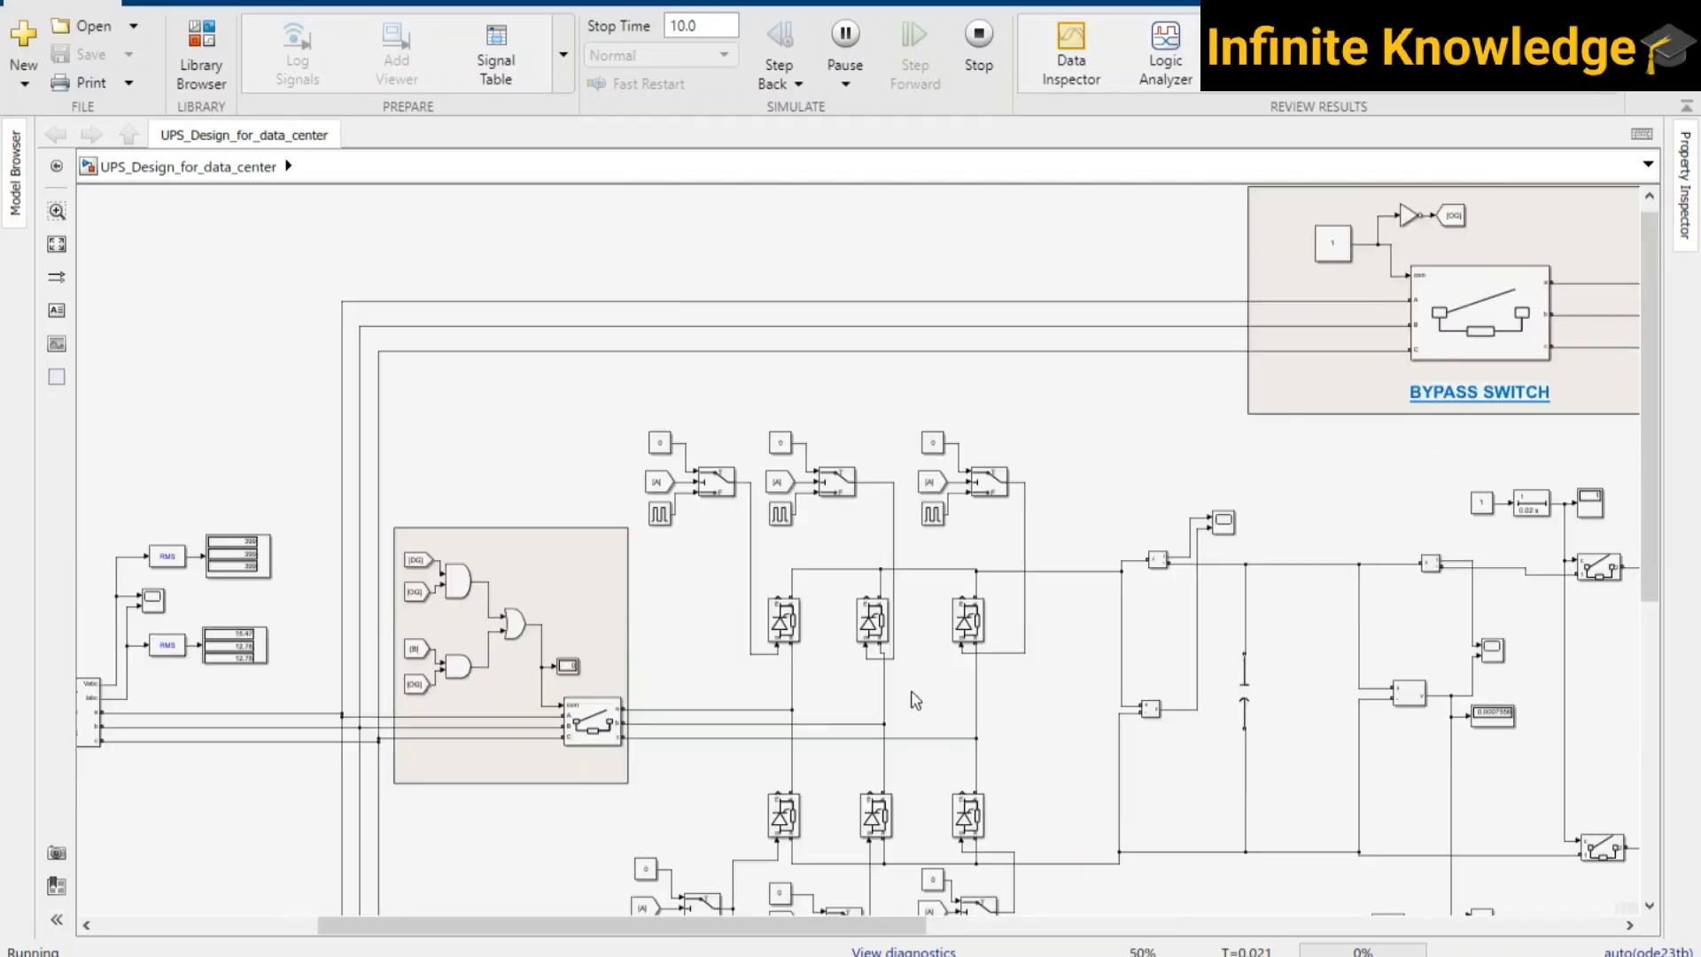
left_click_drag(911, 692, 686, 752)
scroll(1014, 430, "up", 1)
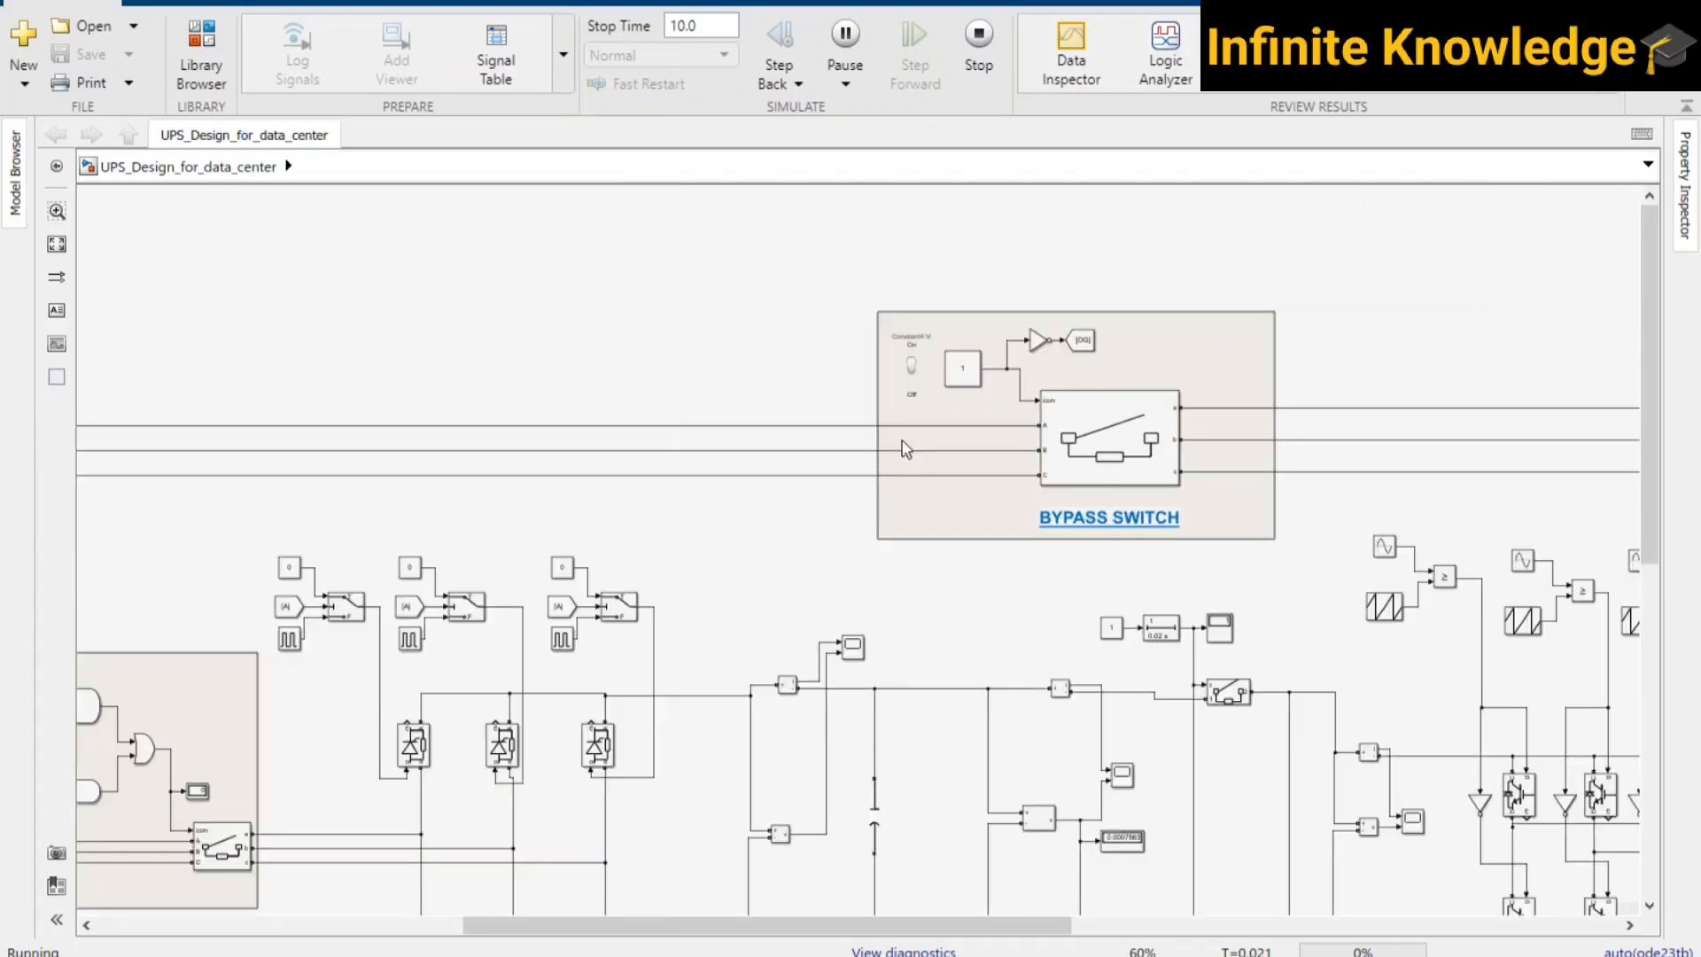
left_click(912, 380)
- Trace the power path from the input changeover switch through the 3-Phase Controlled Rectifier System and DC link to the battery section
left_click_drag(275, 895, 789, 696)
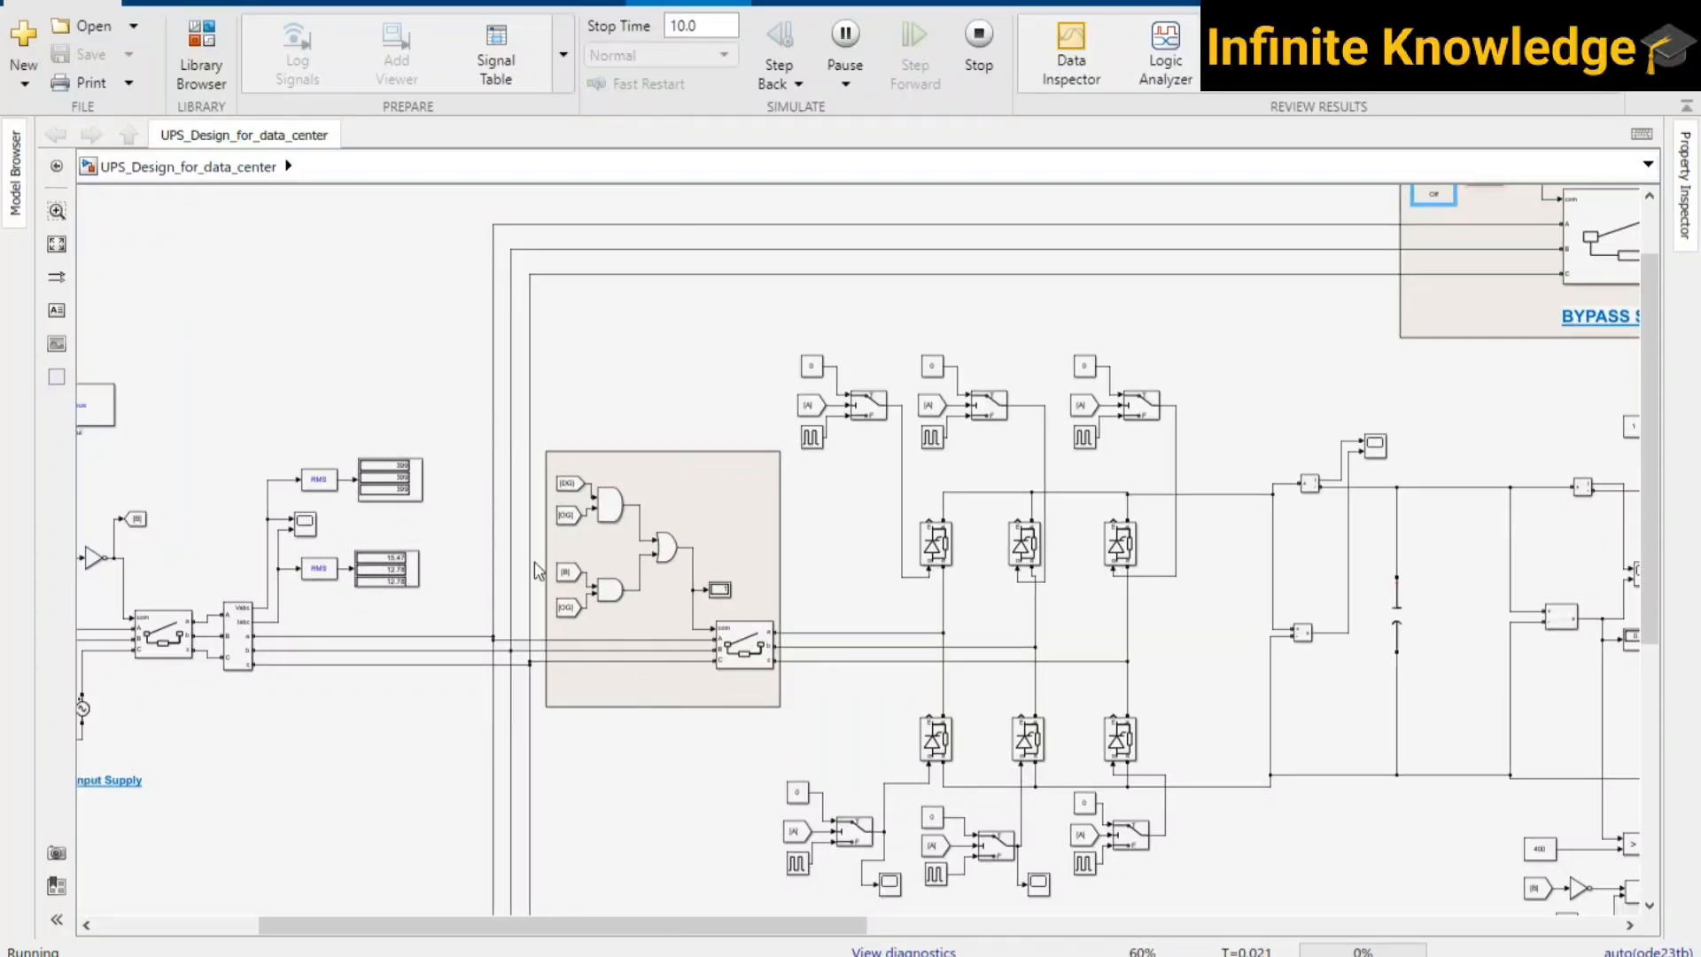
left_click_drag(1021, 563, 917, 547)
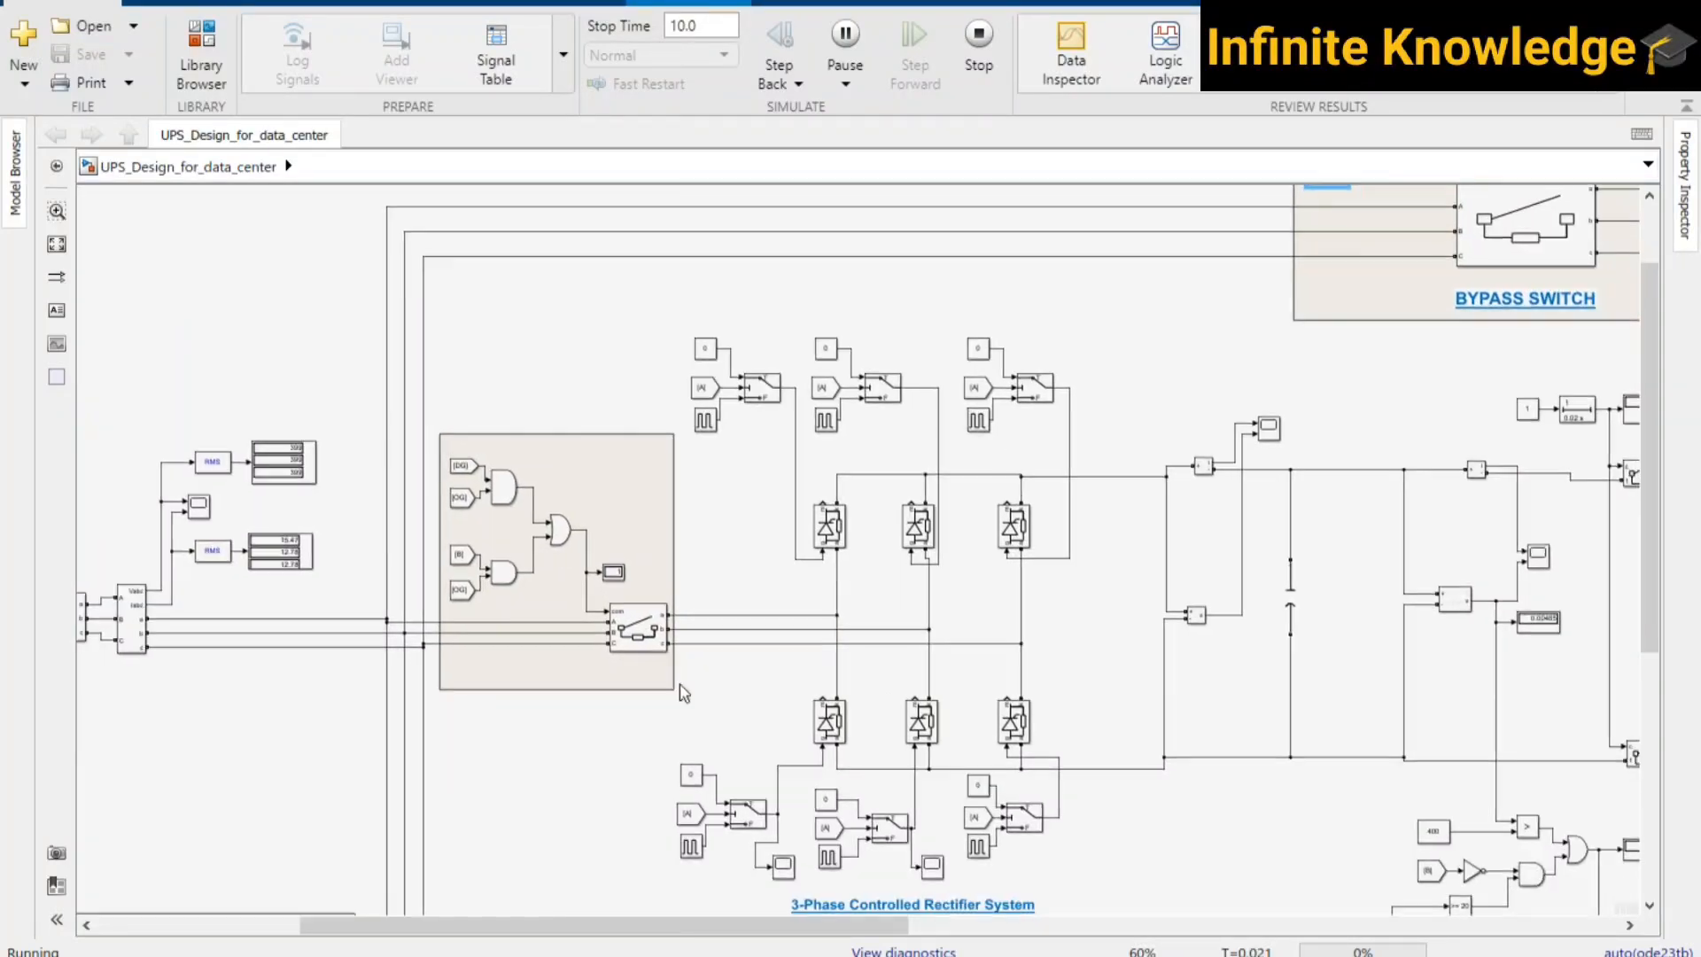
left_click_drag(849, 659, 650, 635)
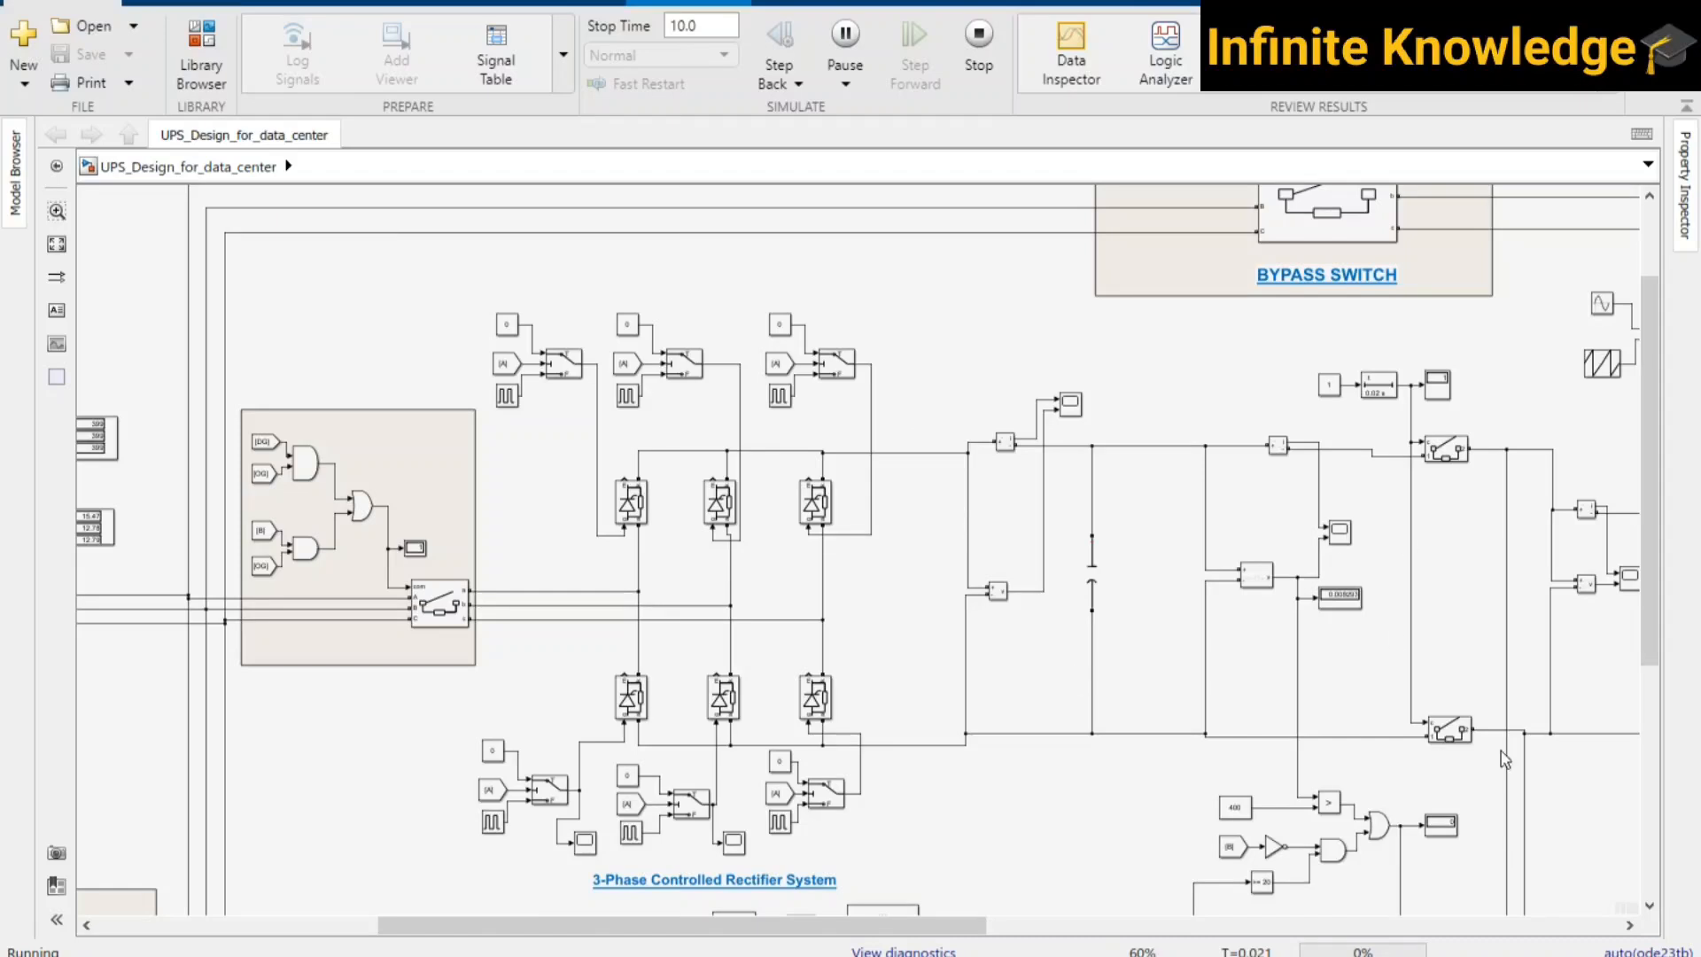
left_click_drag(1187, 704, 743, 627)
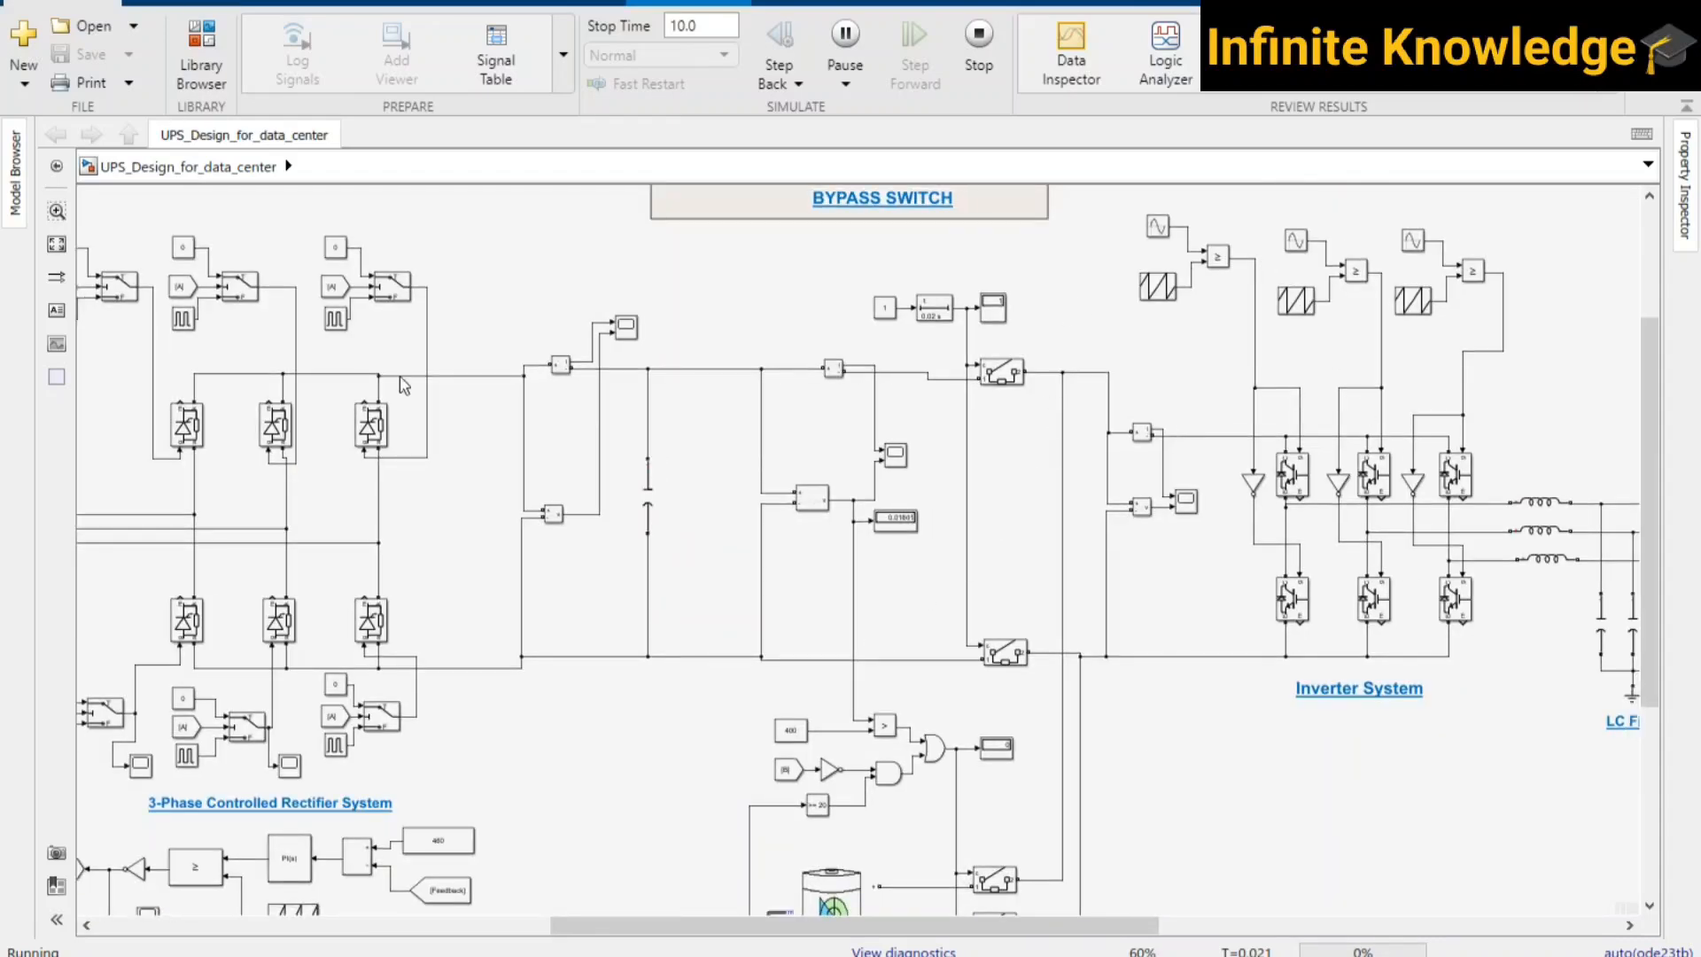
scroll(481, 803, "left", 3)
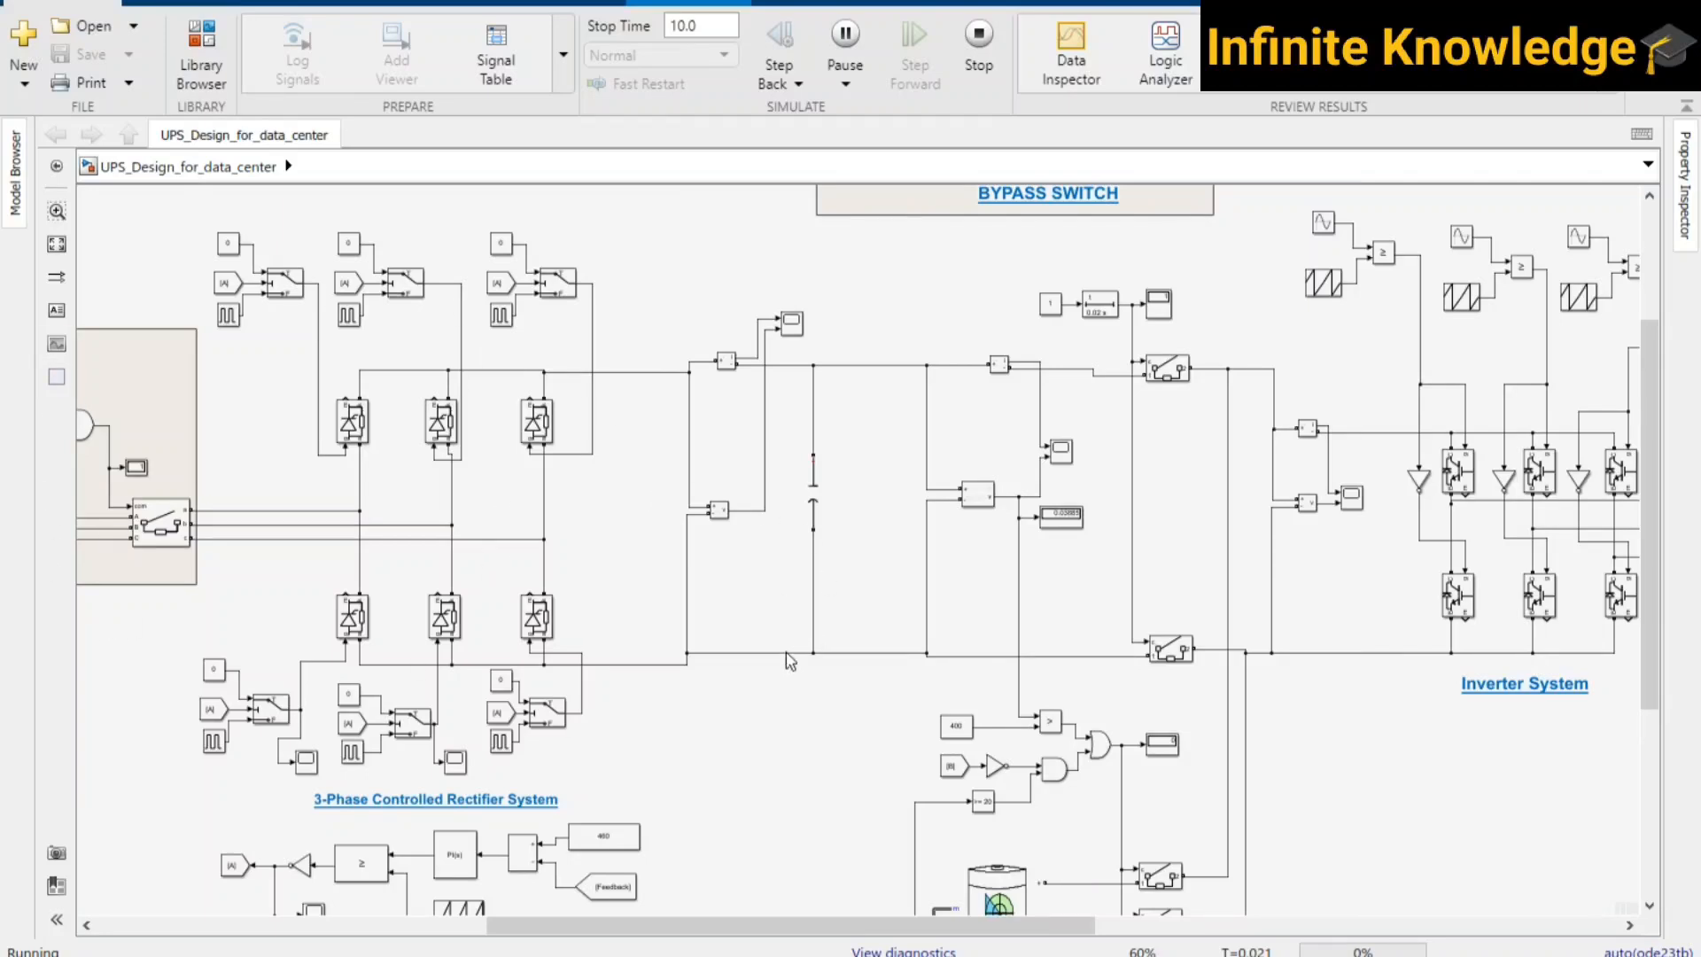
scroll(788, 434, "down", 5)
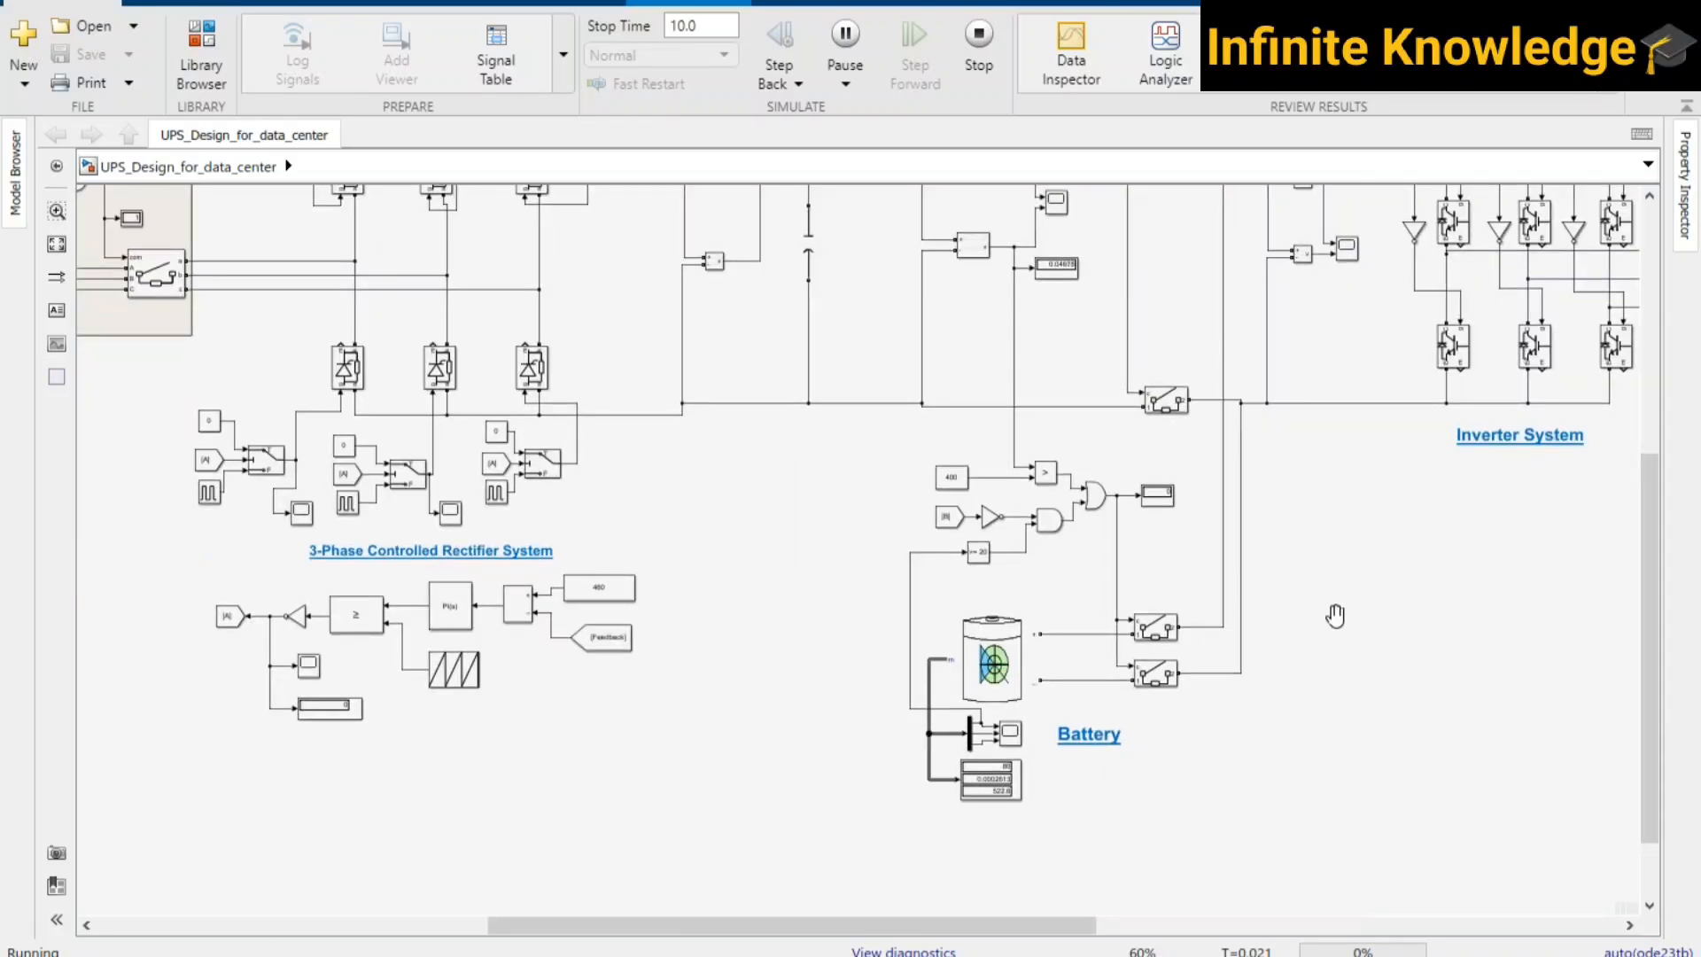
- Trace the output path from the Inverter System through the LC filter, dummy load and isolation transformer to the data center loads
scroll(1335, 614, "up", 5)
scroll(1188, 394, "right", 4)
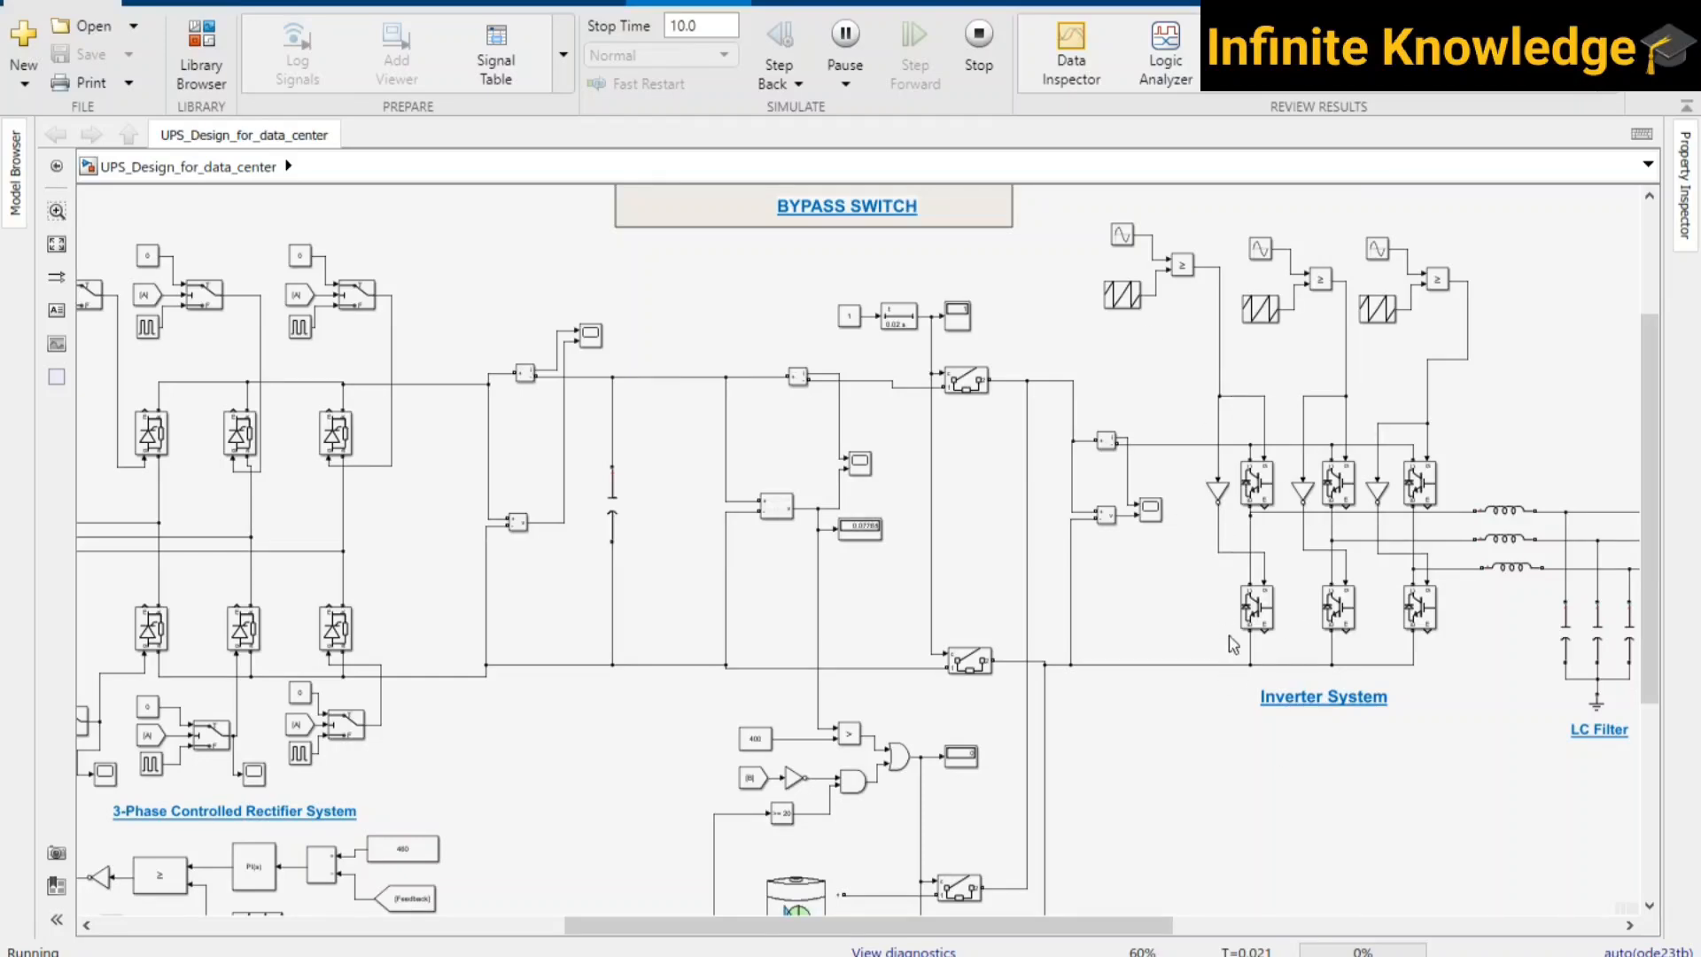
scroll(1100, 663, "down", 1)
scroll(1099, 663, "right", 3)
scroll(1549, 649, "right", 6)
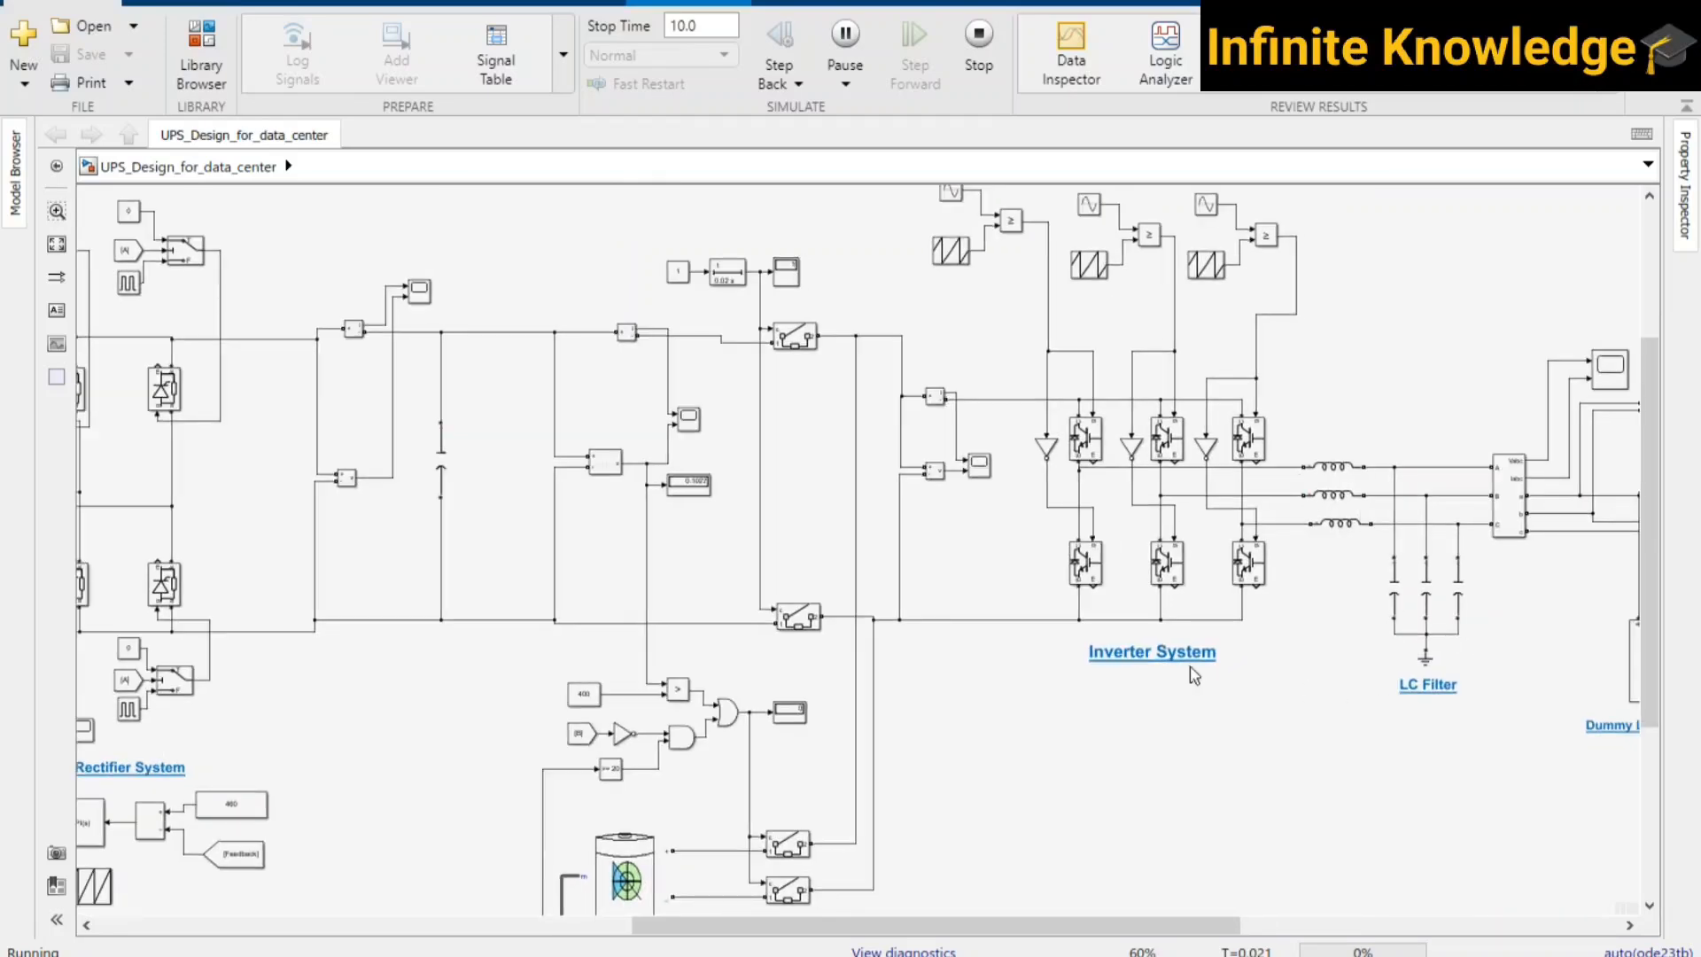
scroll(850, 656, "down", 1)
scroll(956, 743, "right", 2)
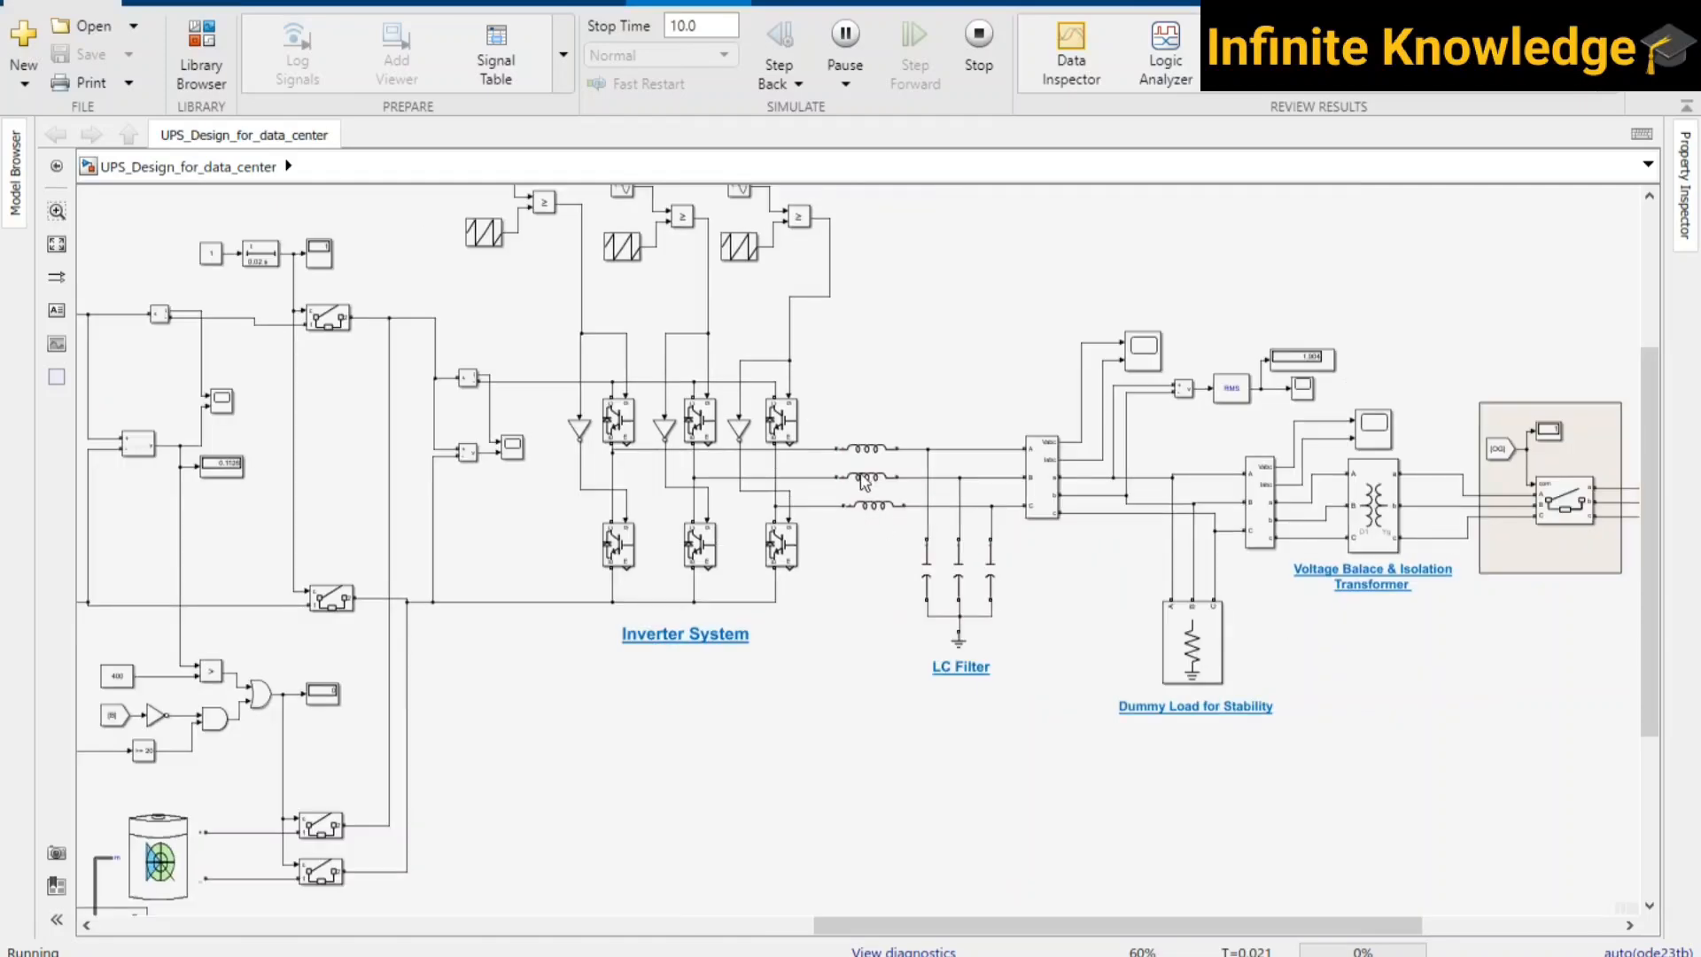
scroll(1168, 518, "right", 4)
scroll(1168, 519, "right", 1)
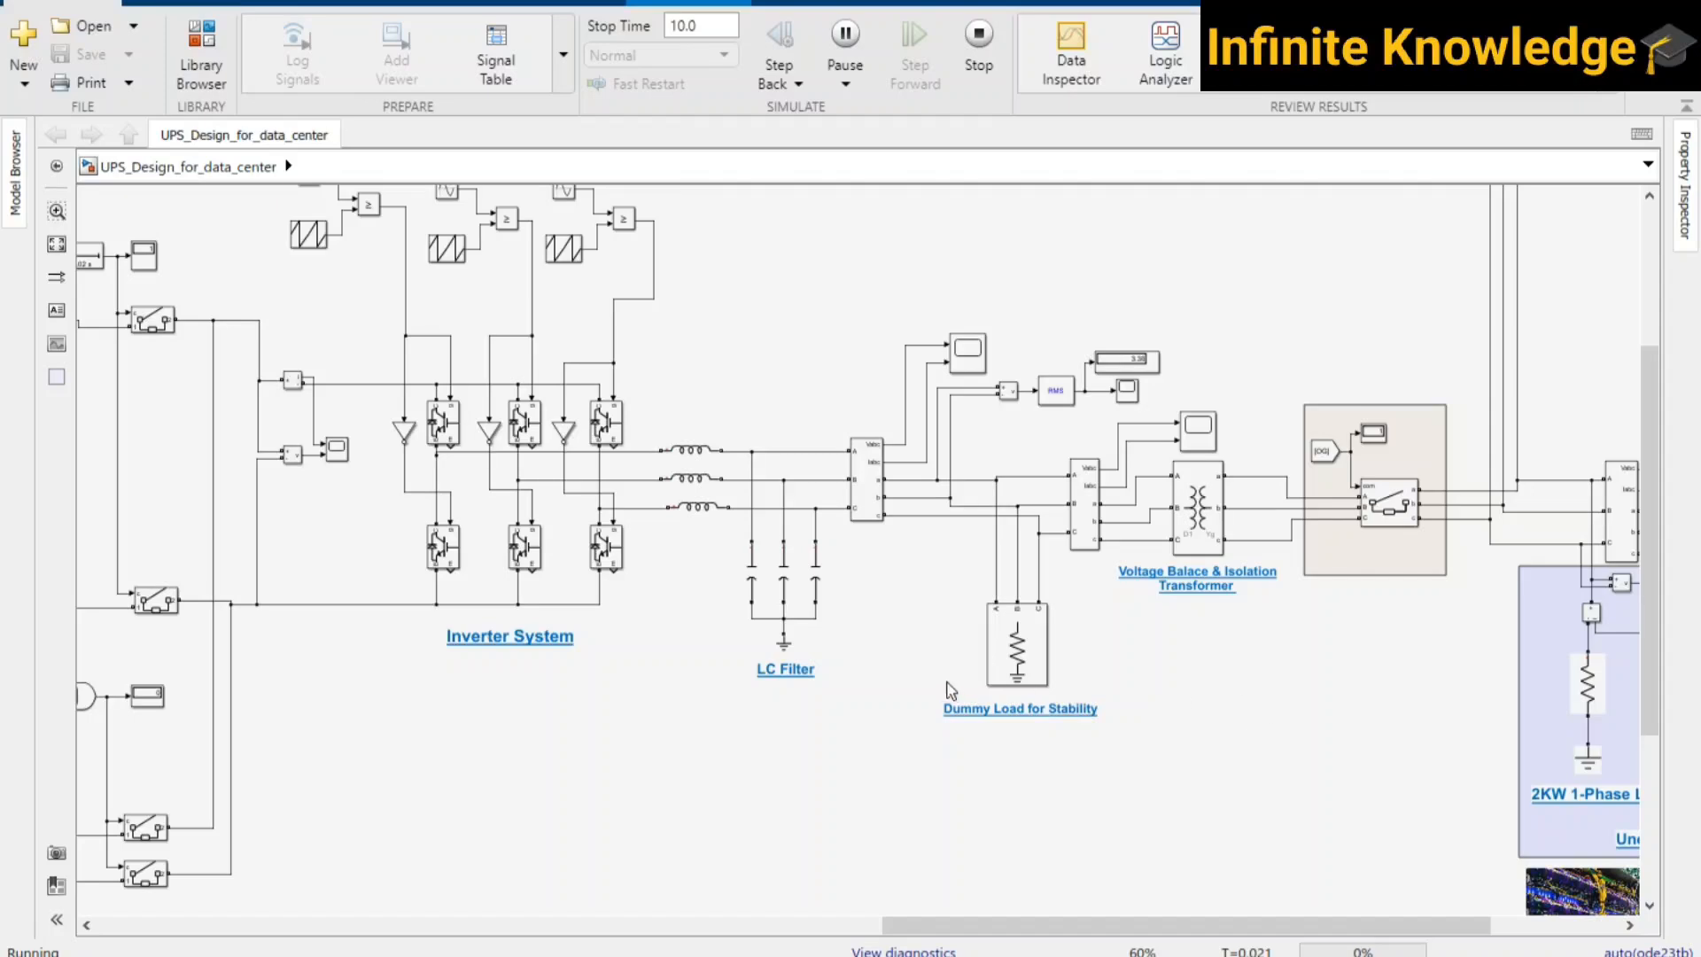
scroll(949, 694, "right", 5)
scroll(998, 716, "right", 2)
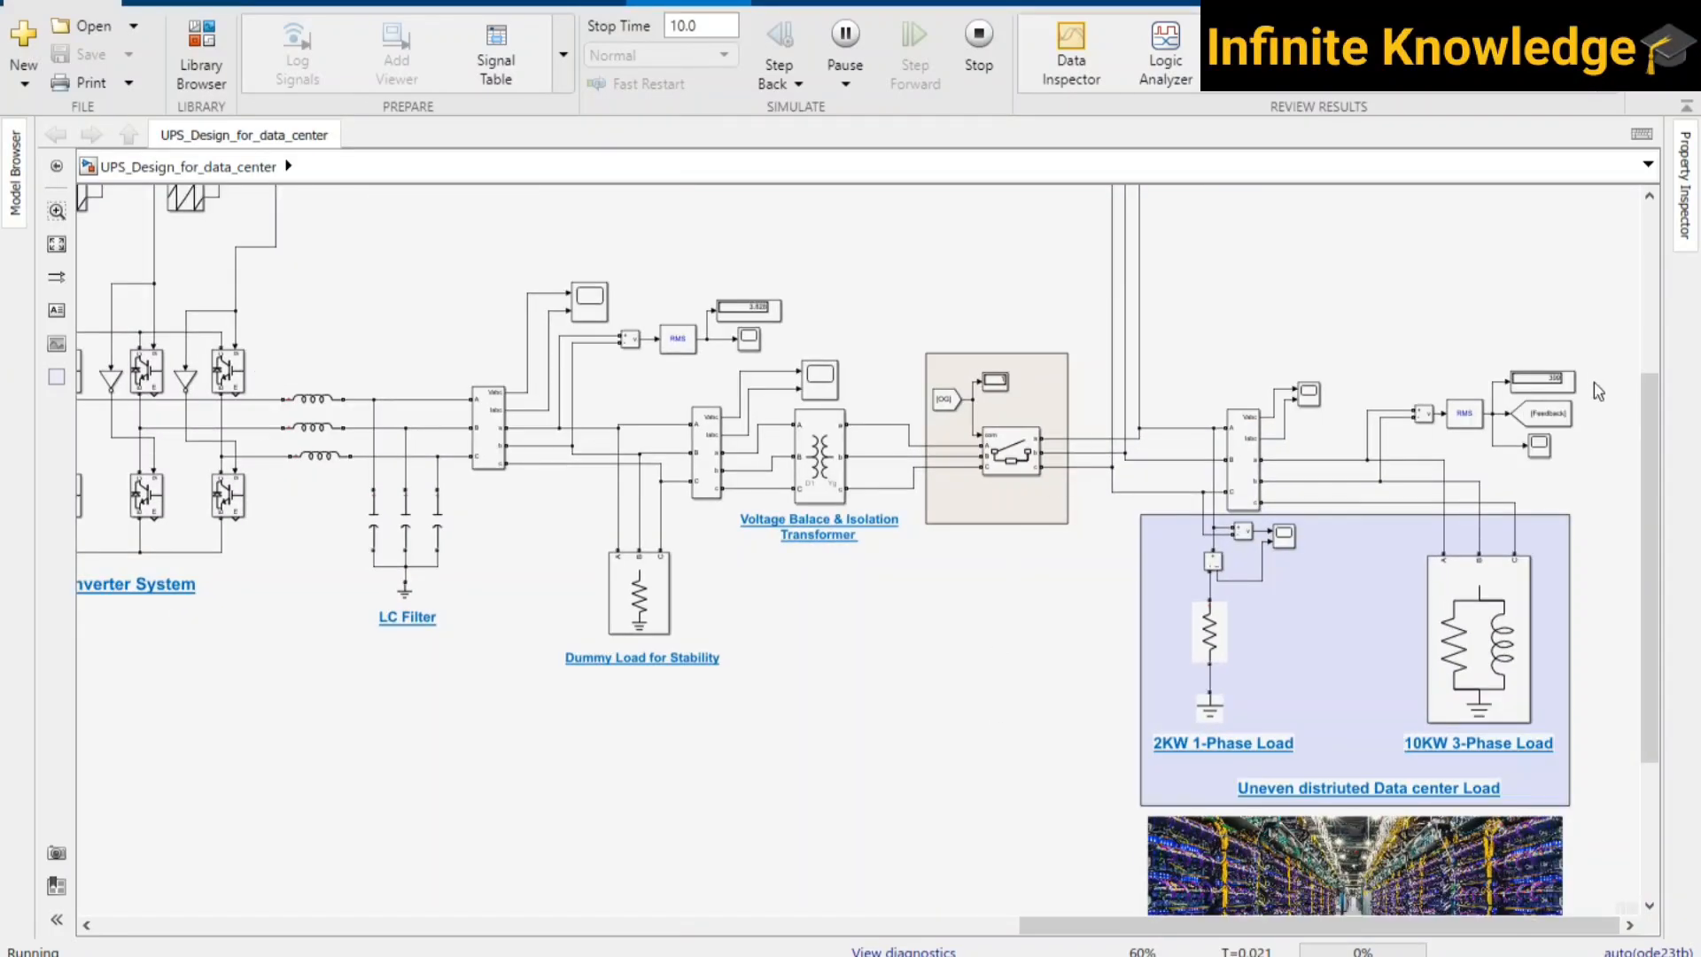
scroll(1599, 391, "up", 2)
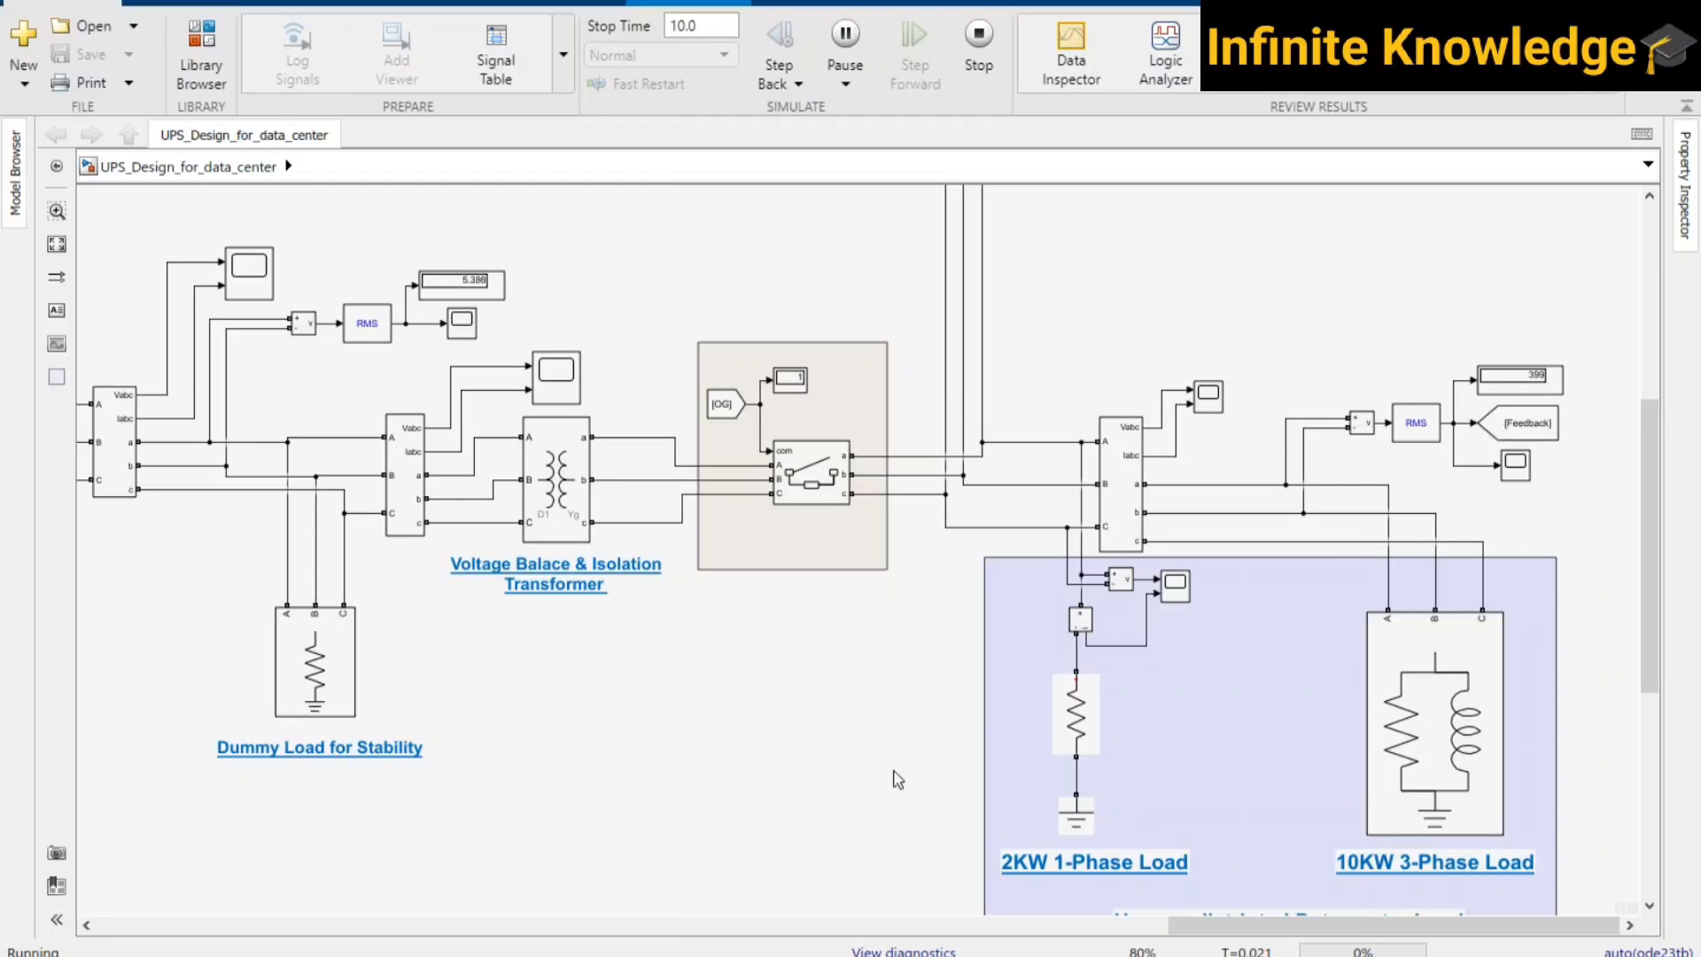
- Return to the 3-Phase 415V Input Supply, inspect its RMS voltage and current displays, and view the overall model layout
scroll(897, 778, "down", 2)
scroll(1196, 689, "left", 5)
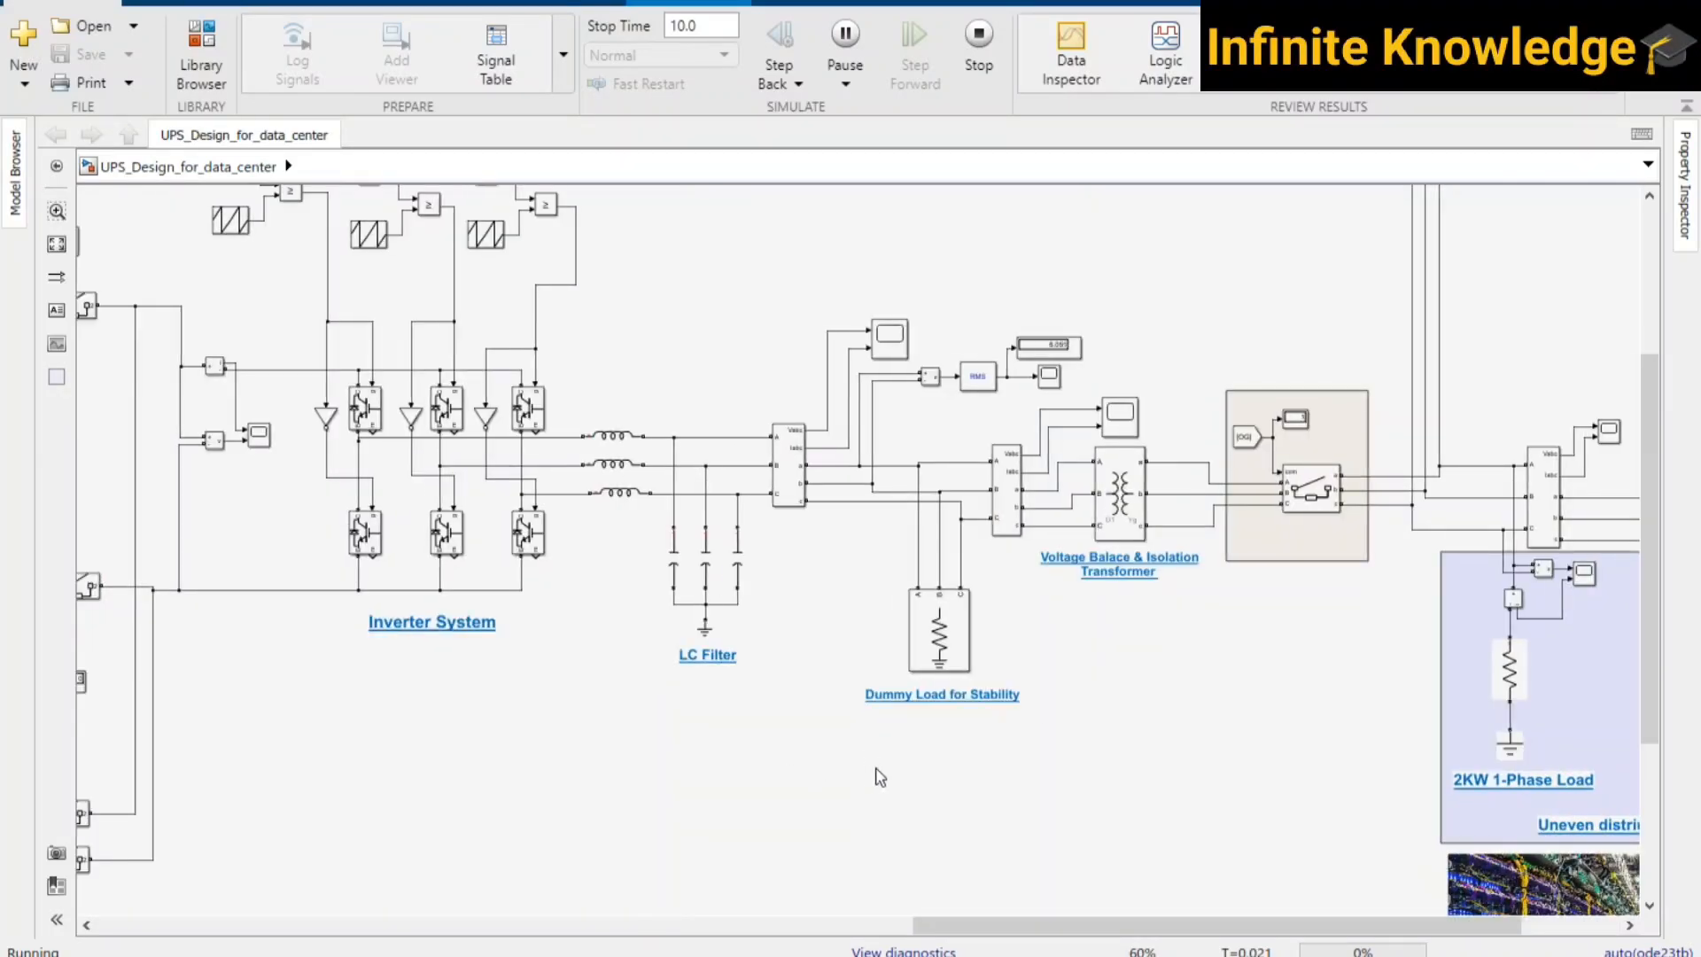
scroll(880, 777, "left", 8)
scroll(1063, 679, "left", 8)
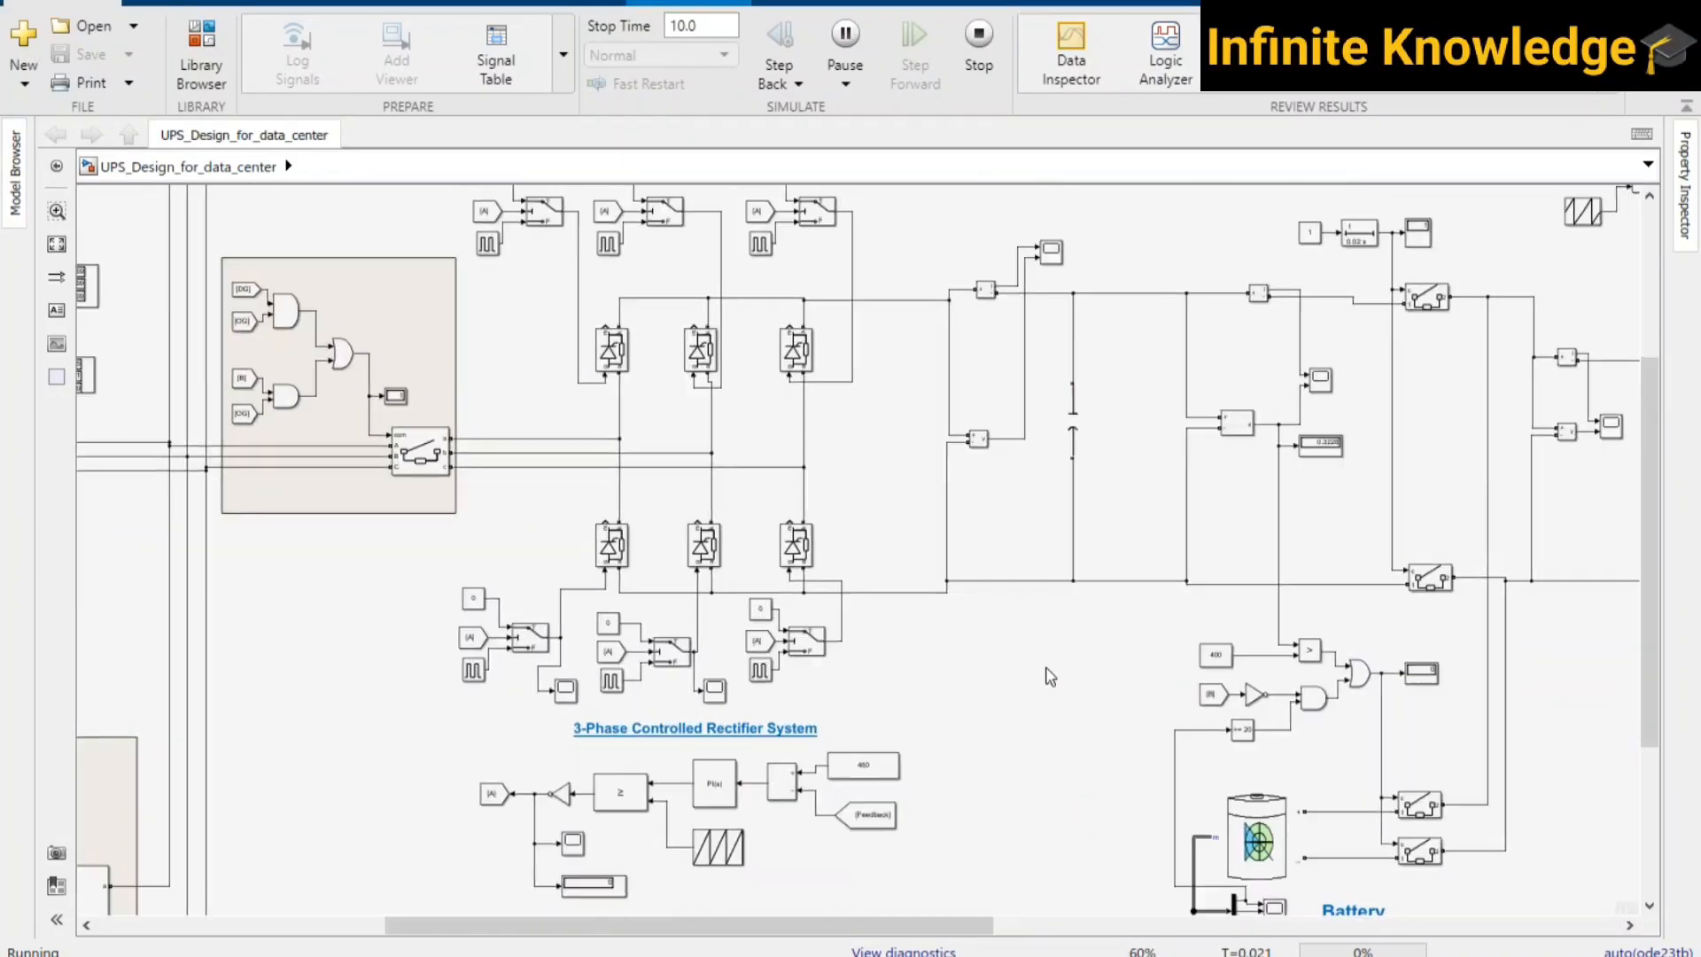
scroll(1099, 611, "left", 5)
scroll(1032, 647, "down", 1)
scroll(886, 567, "left", 1)
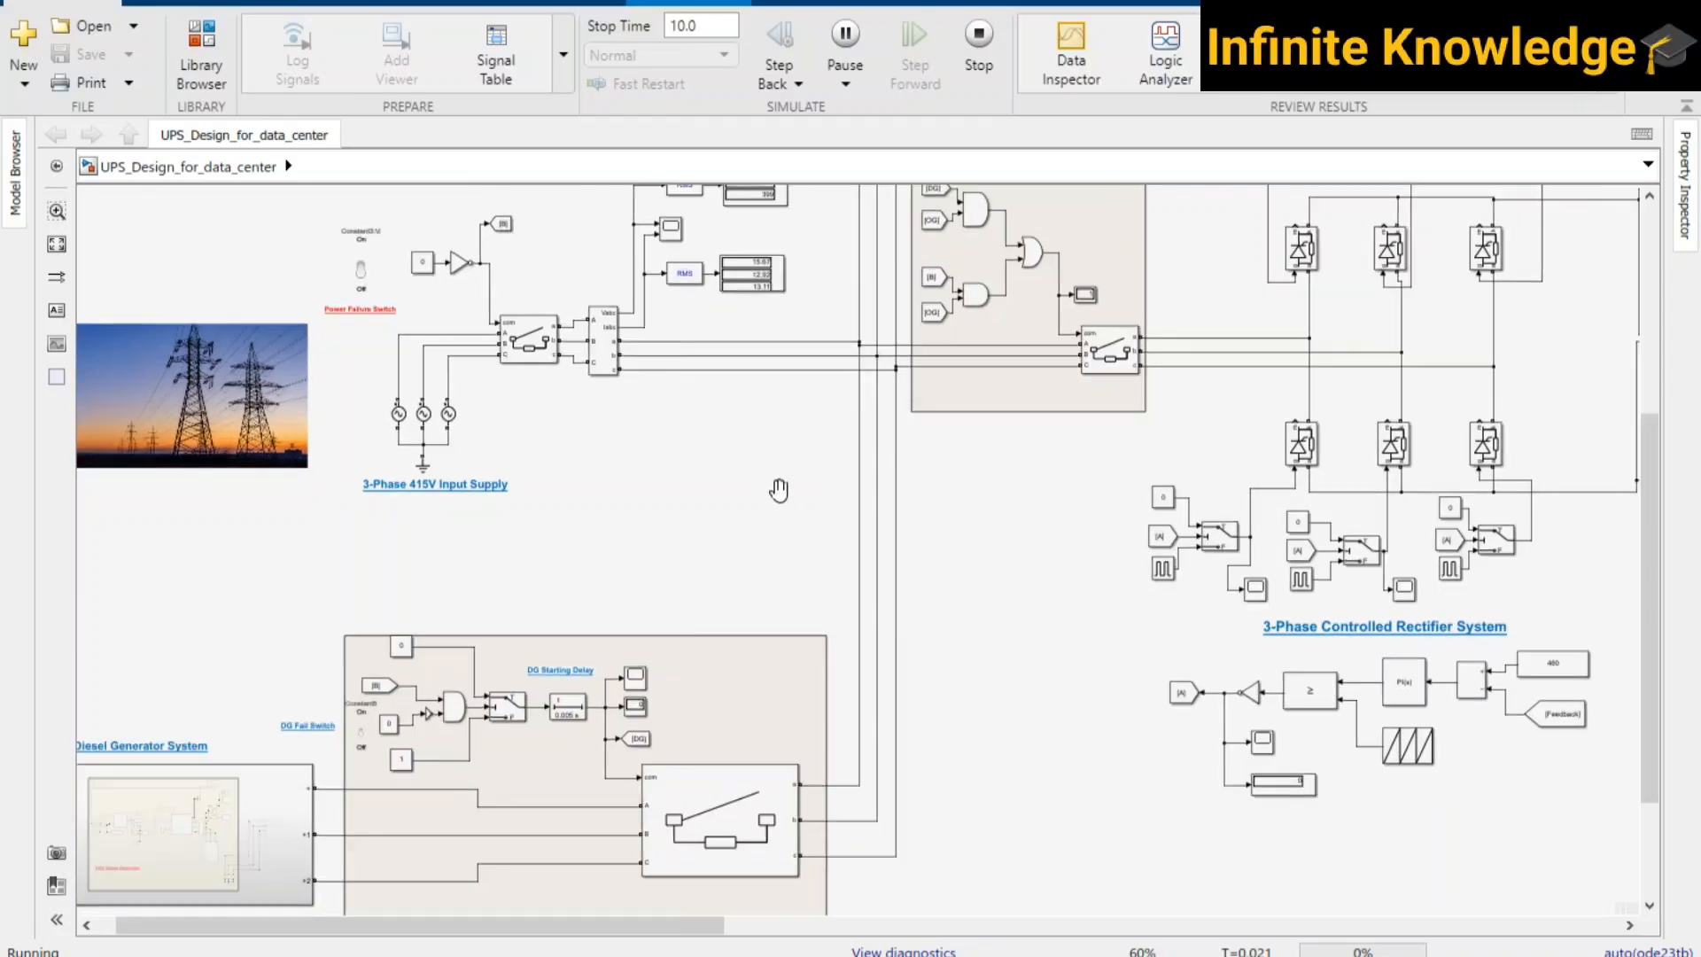
scroll(760, 616, "up", 1)
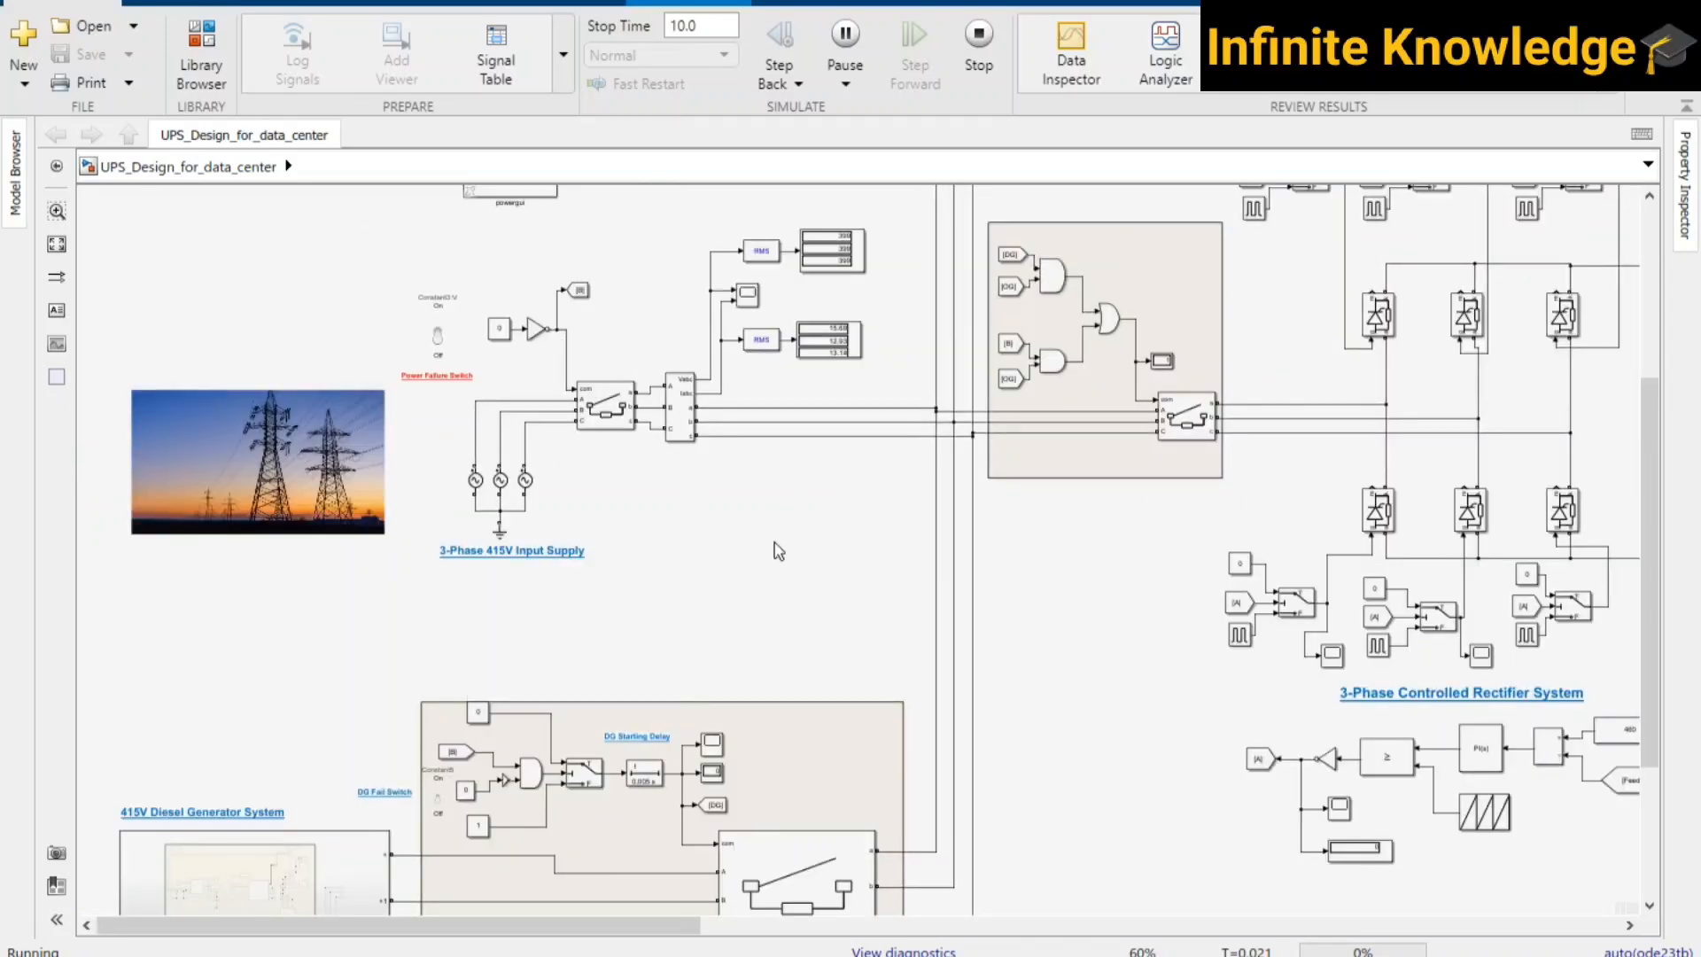
scroll(776, 567, "up", 1)
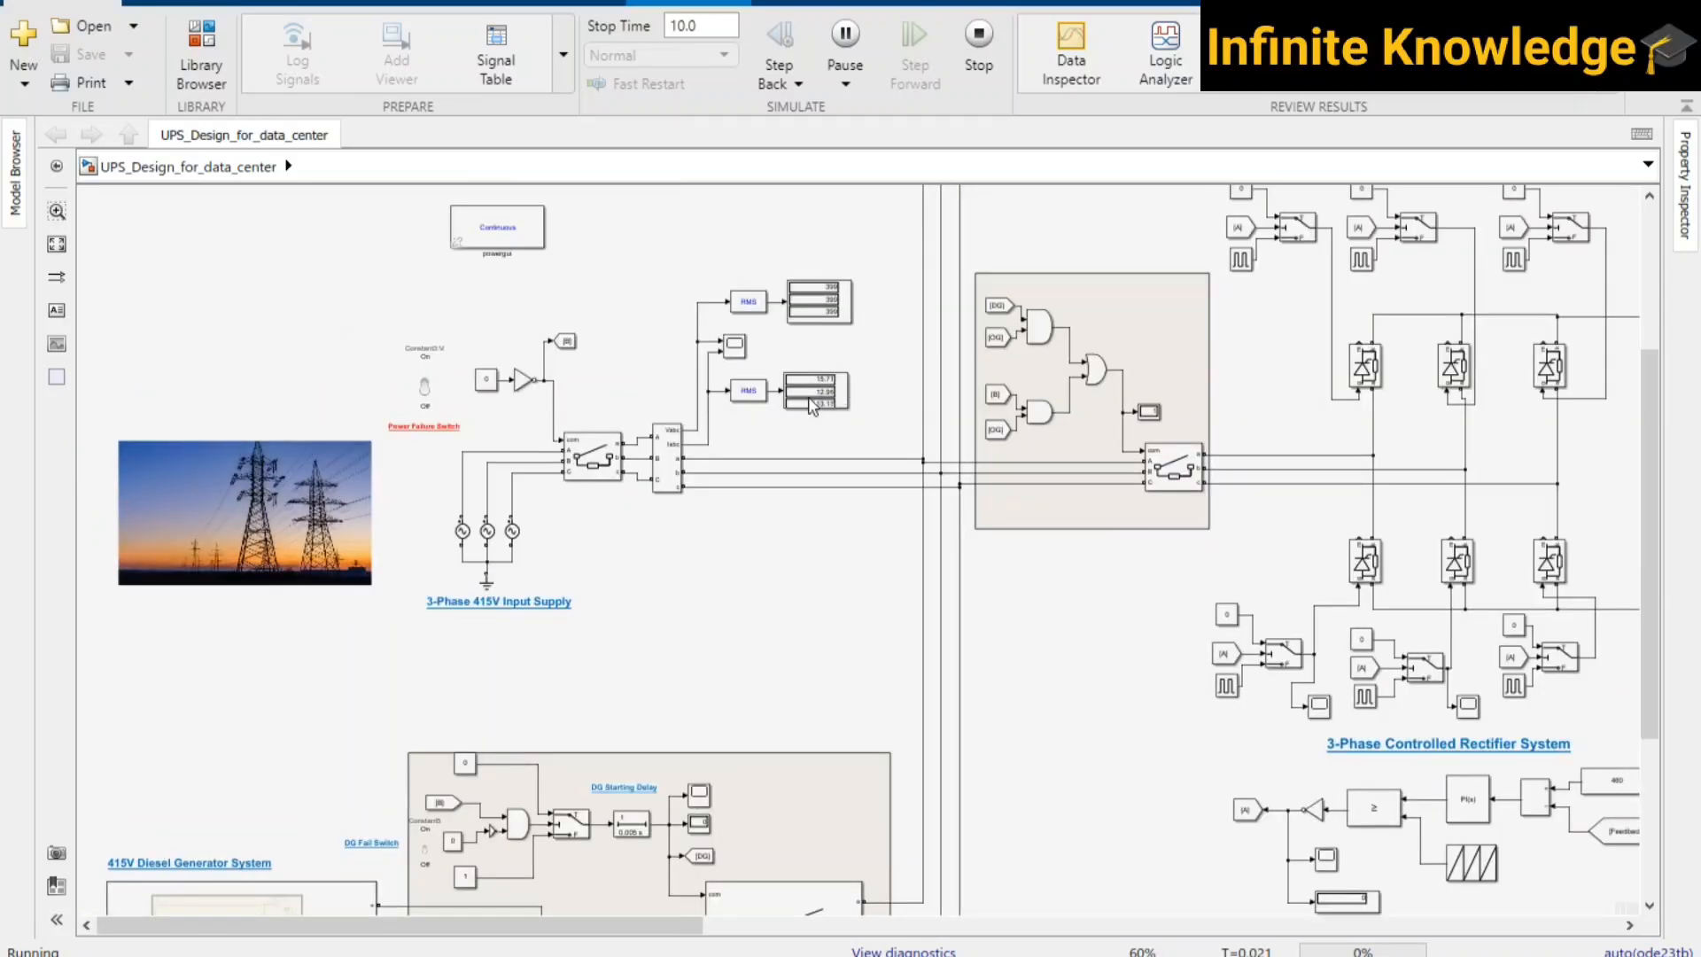
scroll(810, 406, "up", 3)
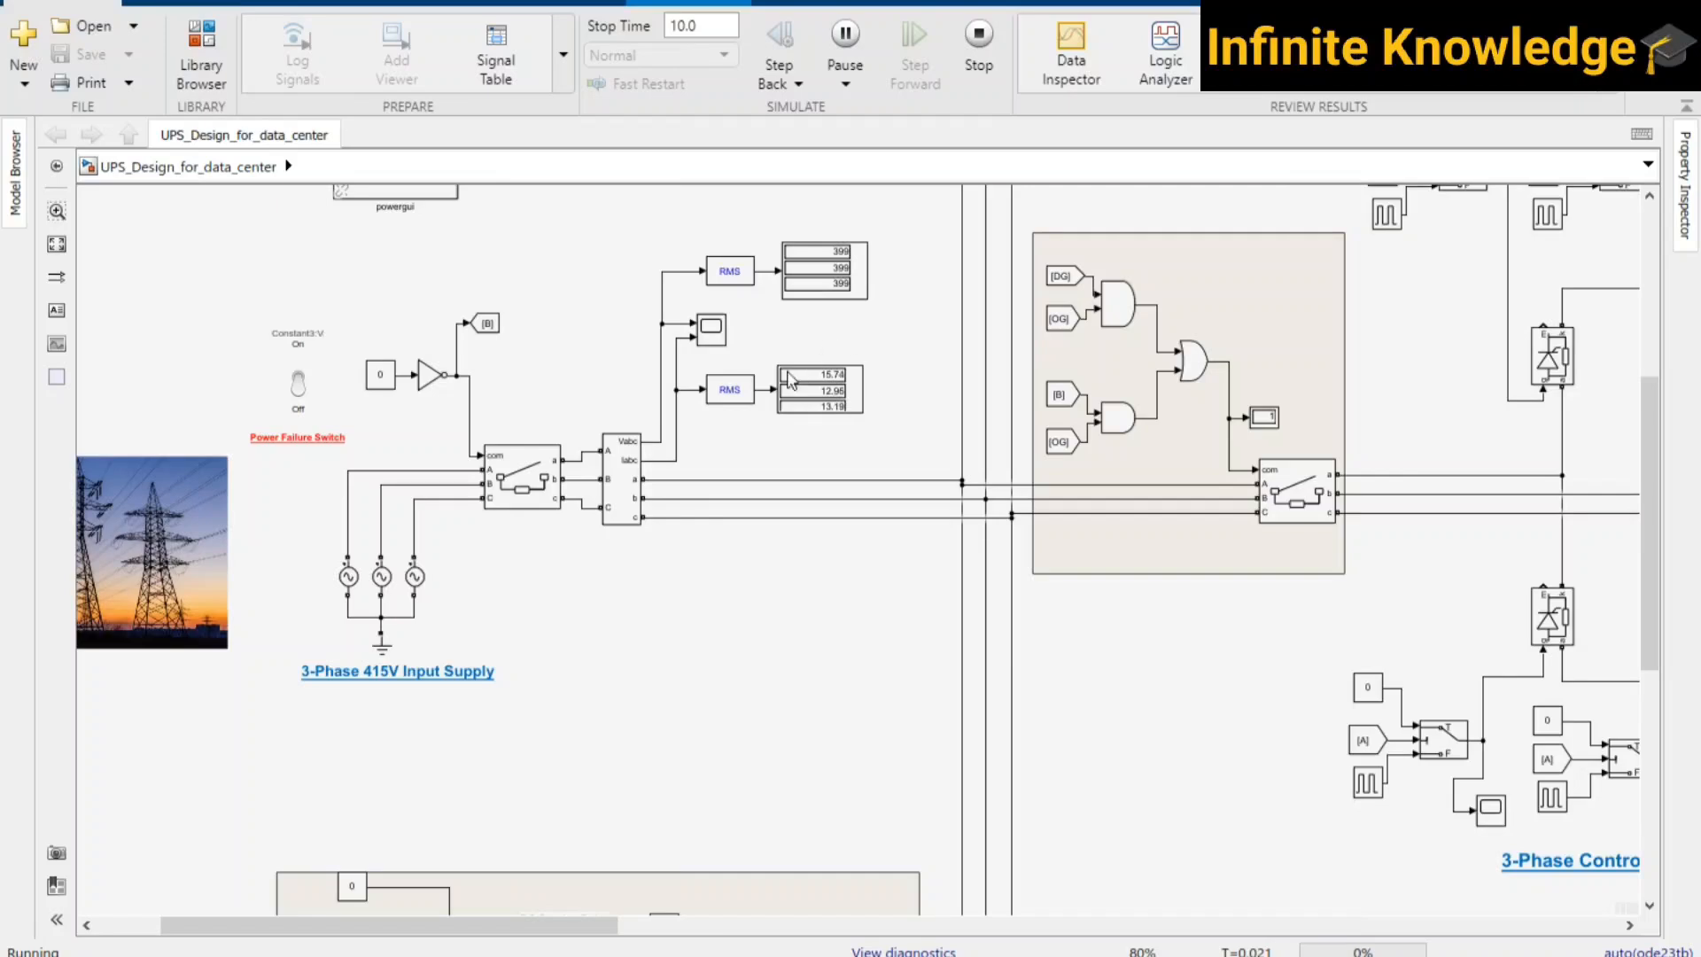
scroll(1108, 620, "down", 3)
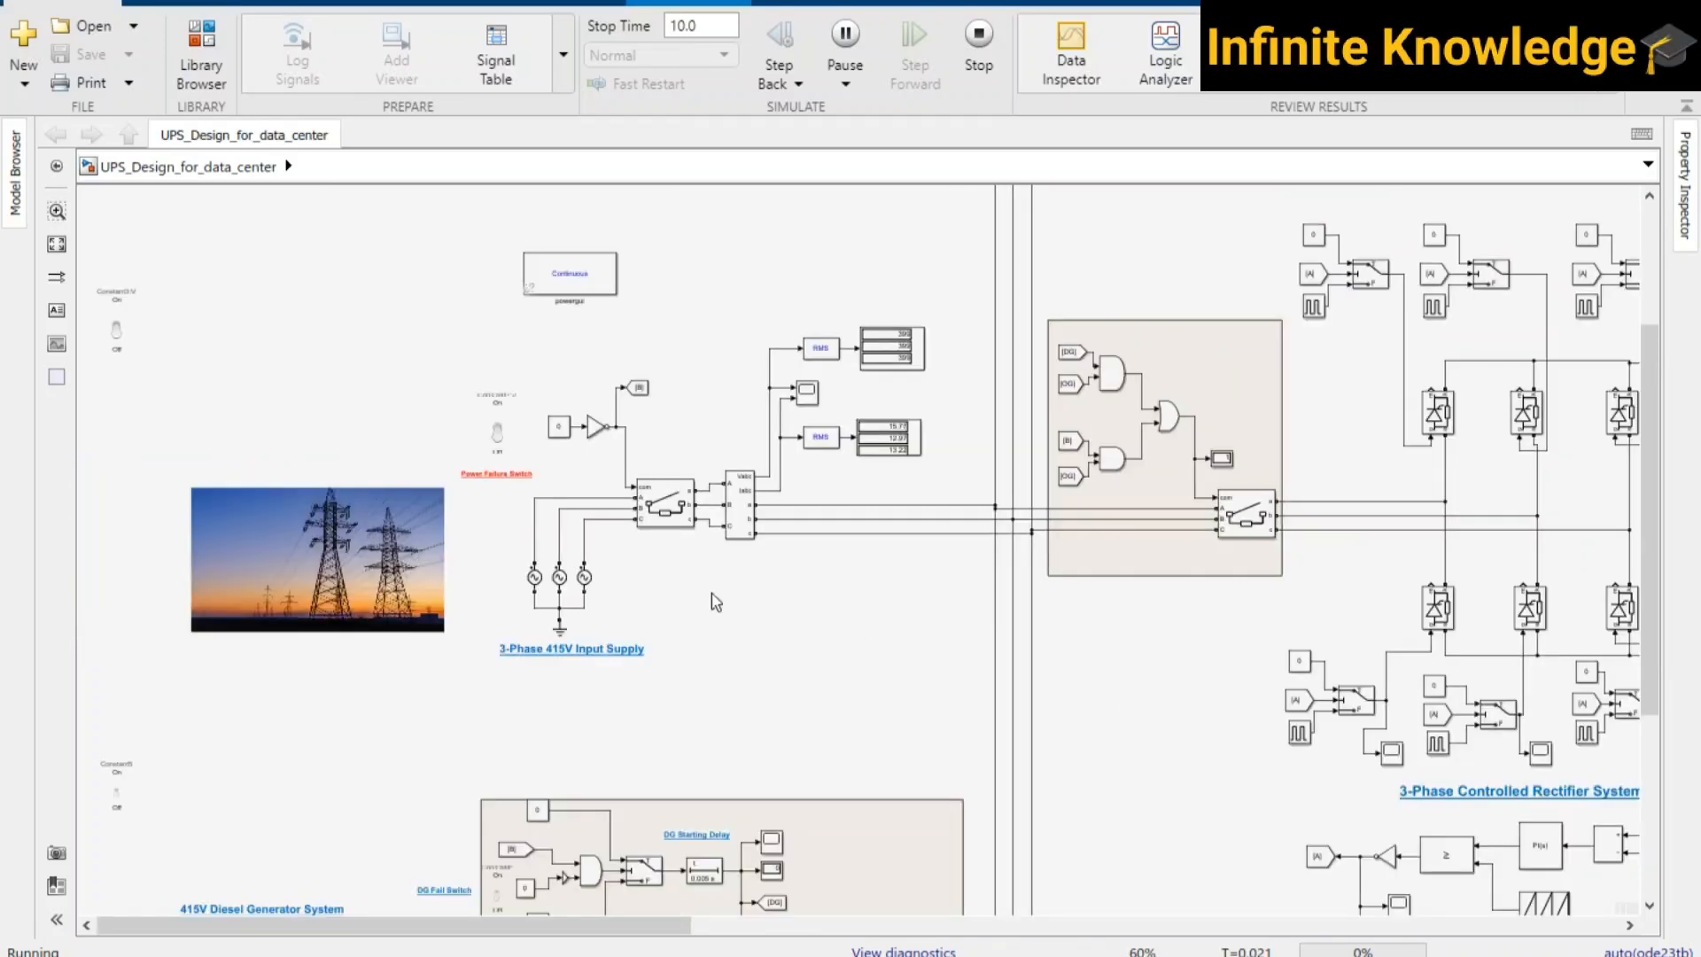
scroll(716, 603, "down", 4)
scroll(754, 424, "down", 1)
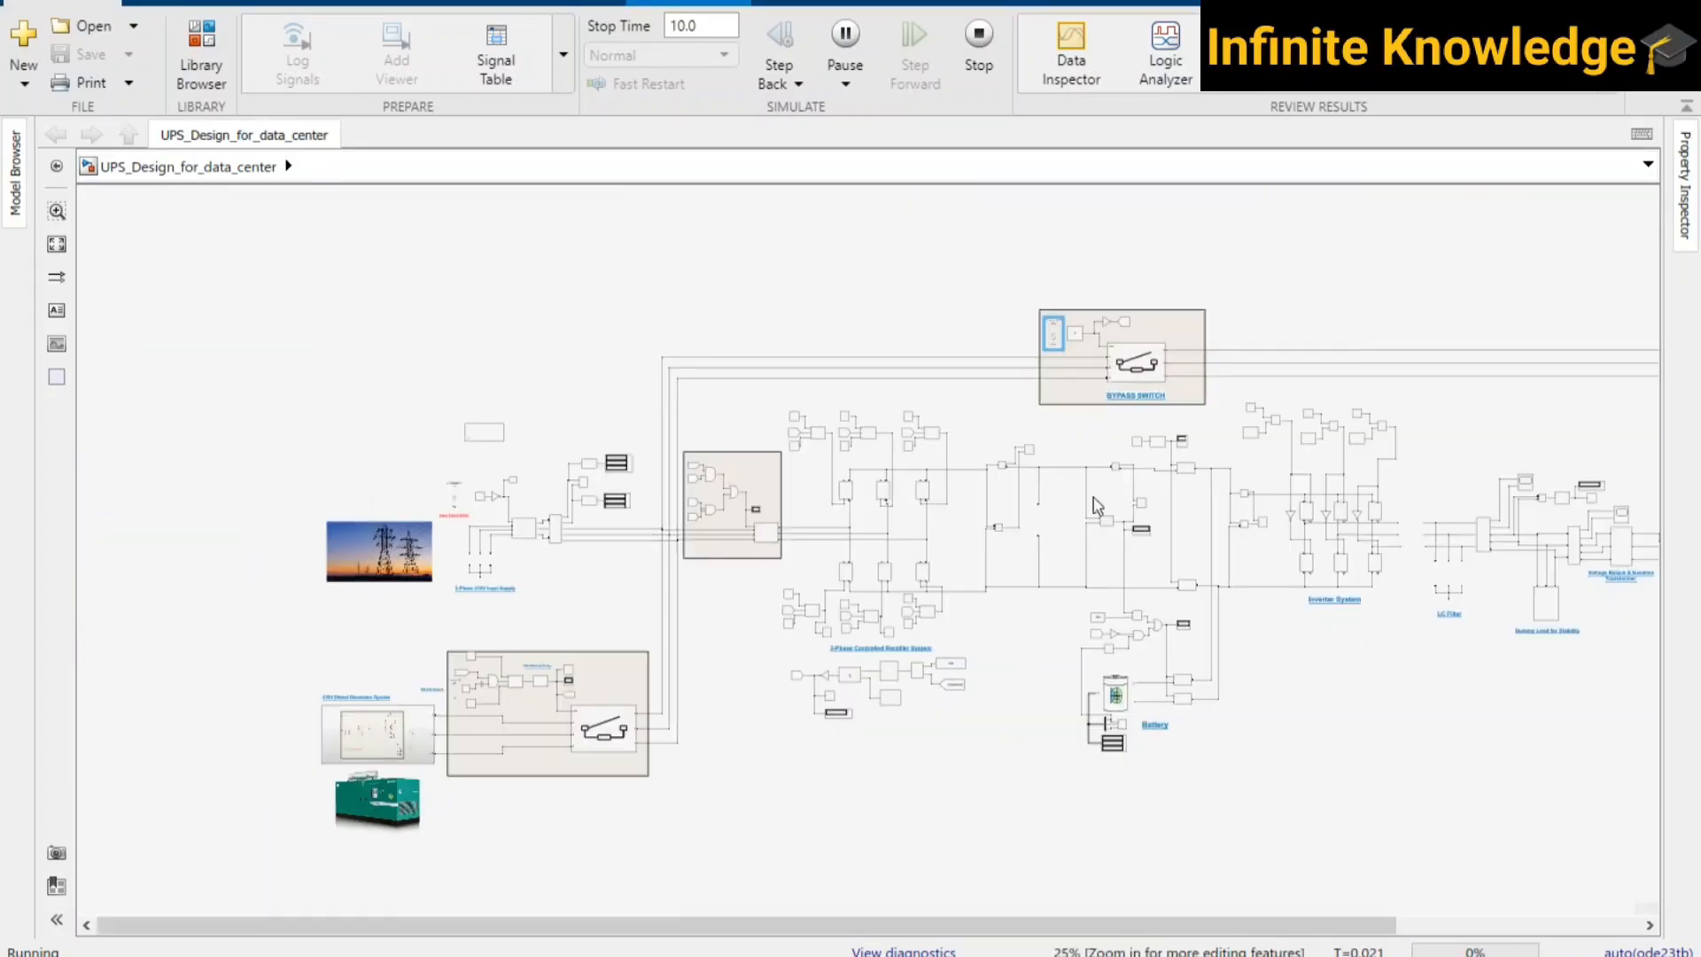
- Examine the 3-Phase 415V Input Supply section, including its Power Failure Switch, breaker and RMS displays
scroll(1072, 740, "right", 2)
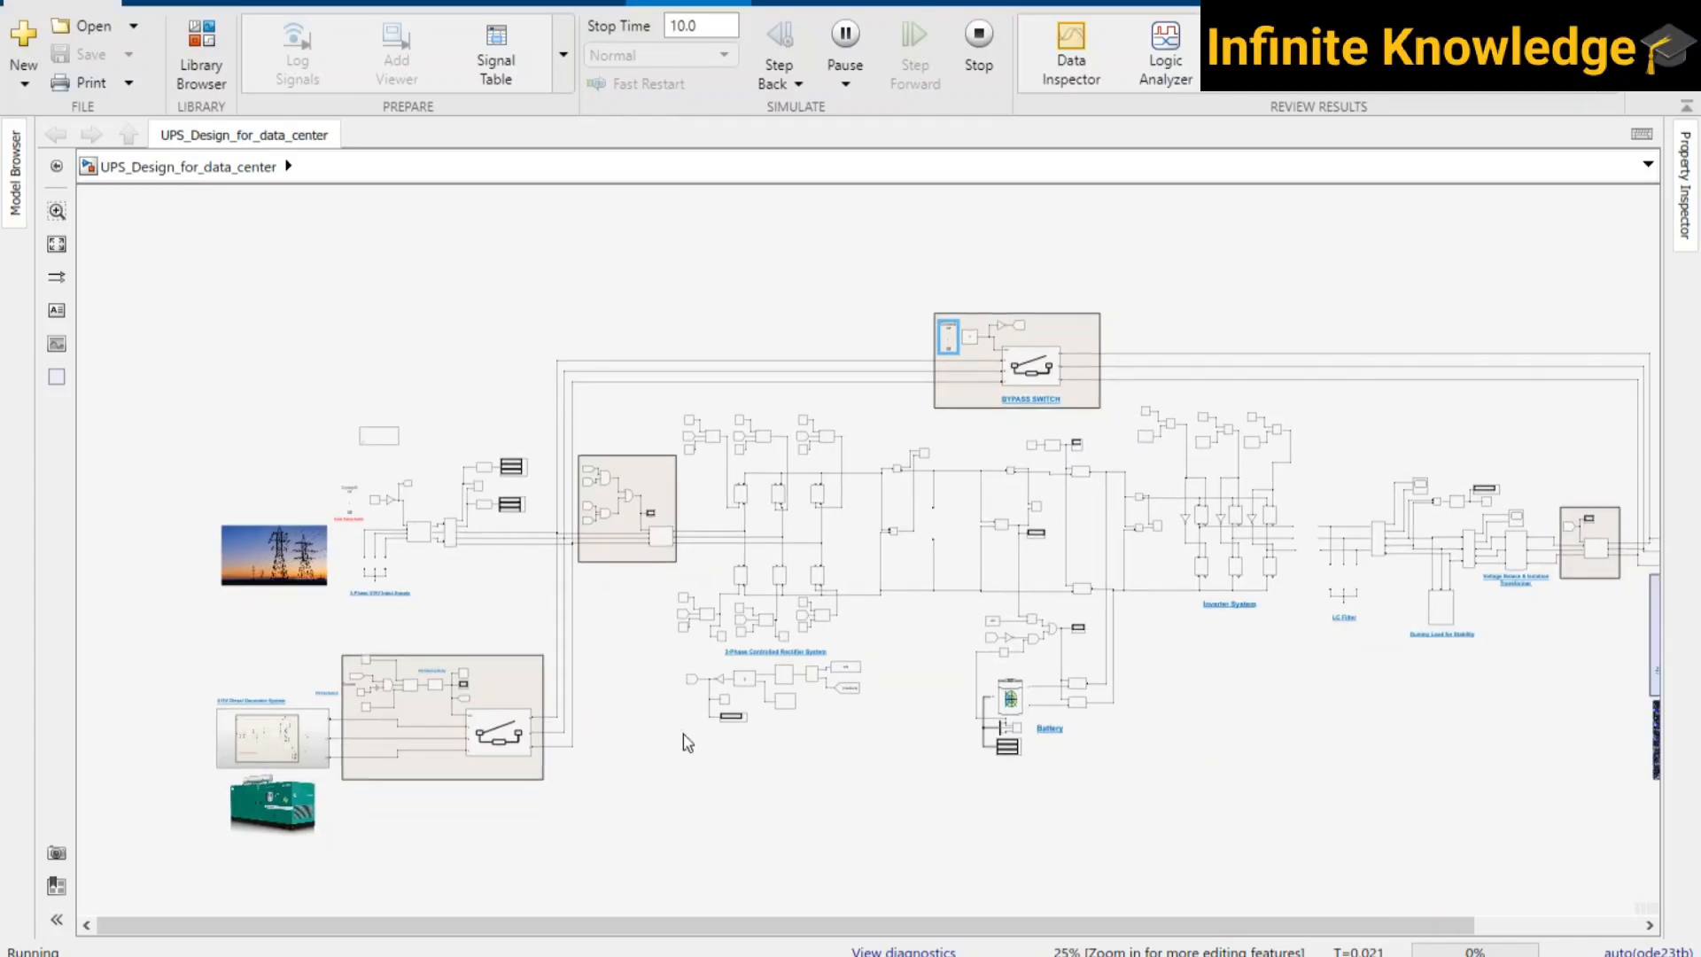
scroll(334, 527, "up", 1)
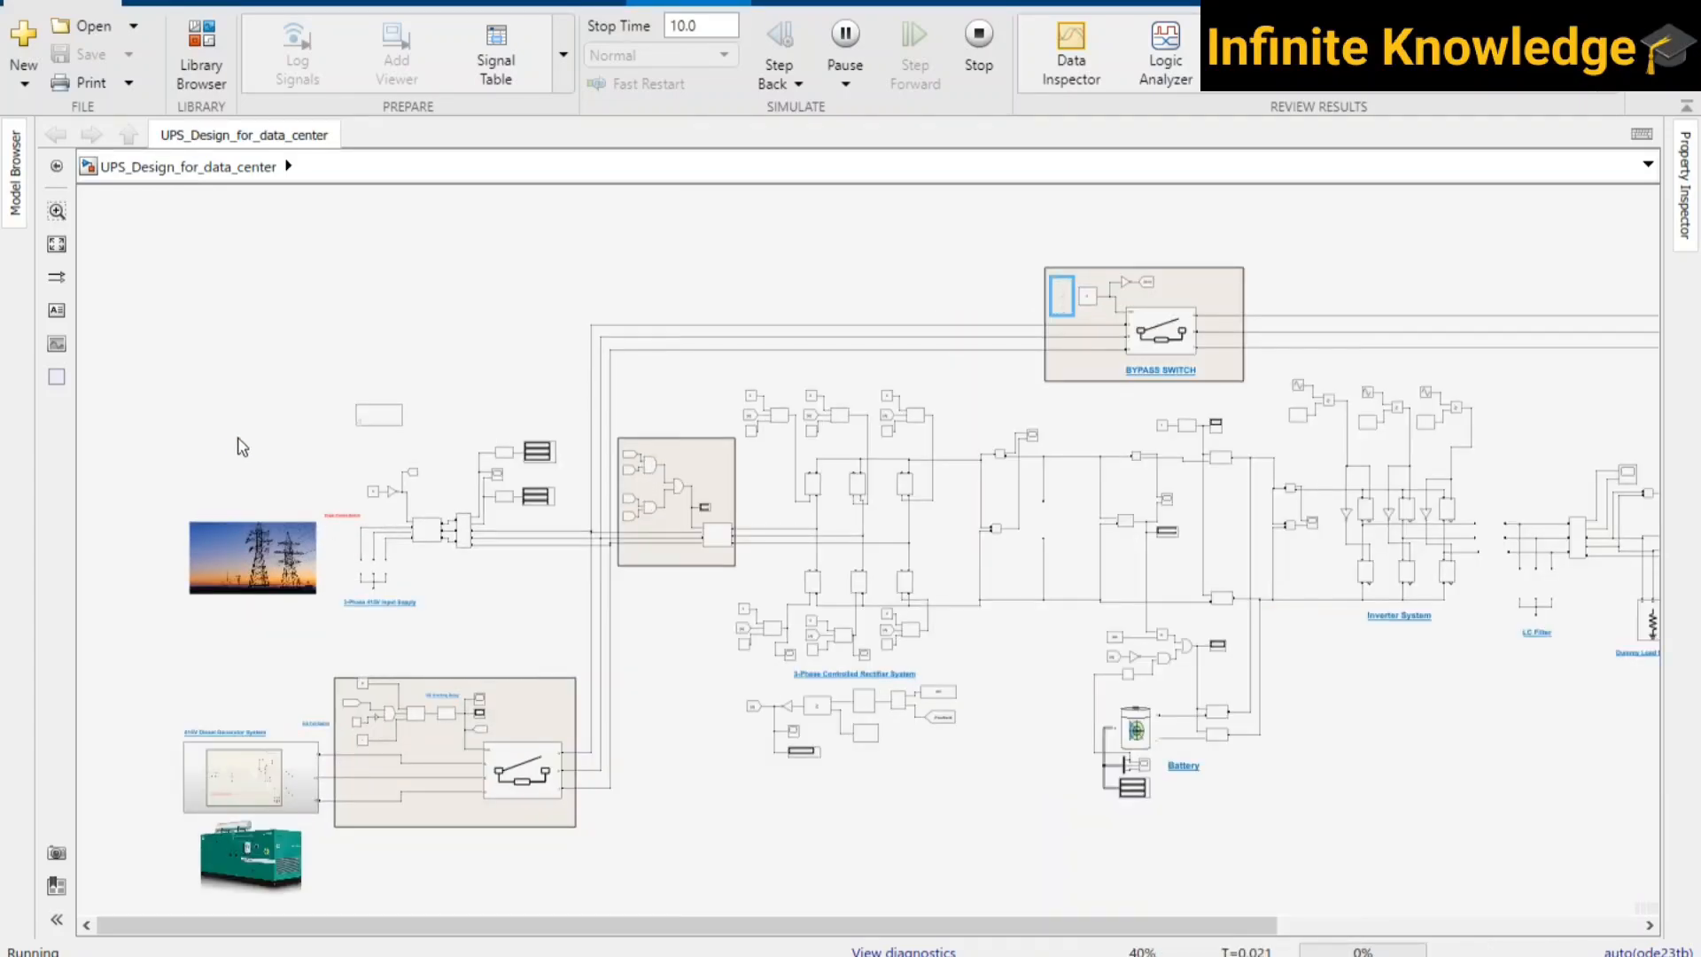
scroll(310, 532, "up", 2)
scroll(324, 570, "up", 1)
scroll(331, 505, "up", 1)
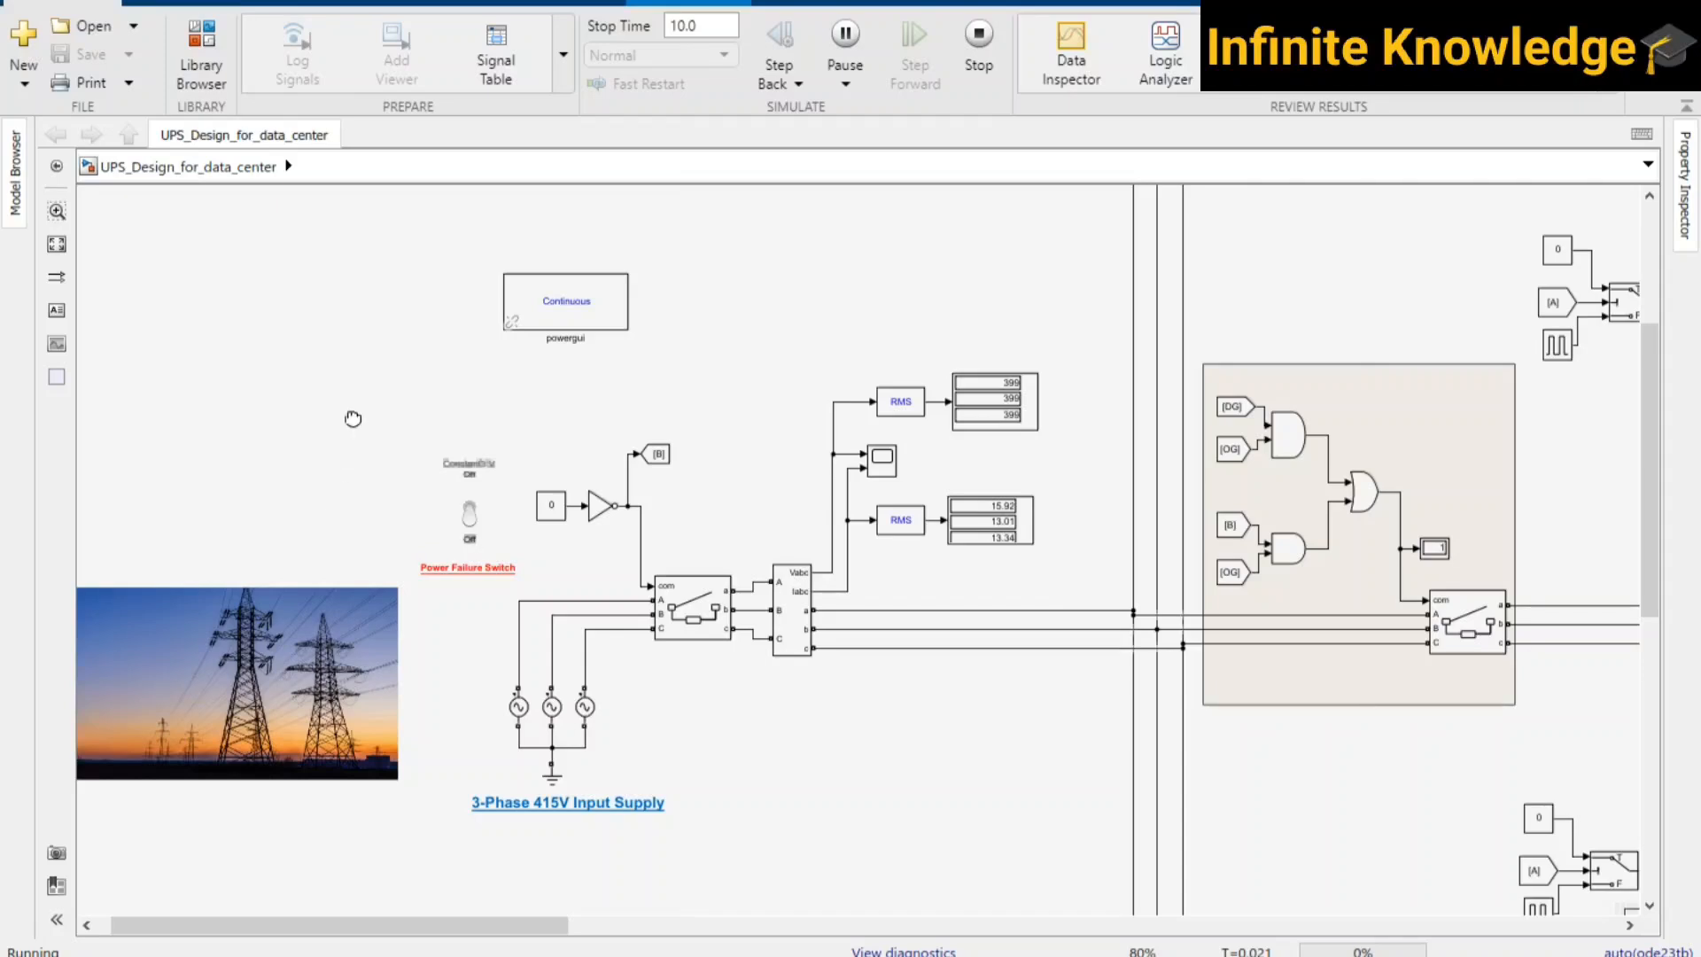
scroll(348, 419, "up", 1)
left_click_drag(342, 356, 644, 429)
left_click_drag(731, 548, 570, 466)
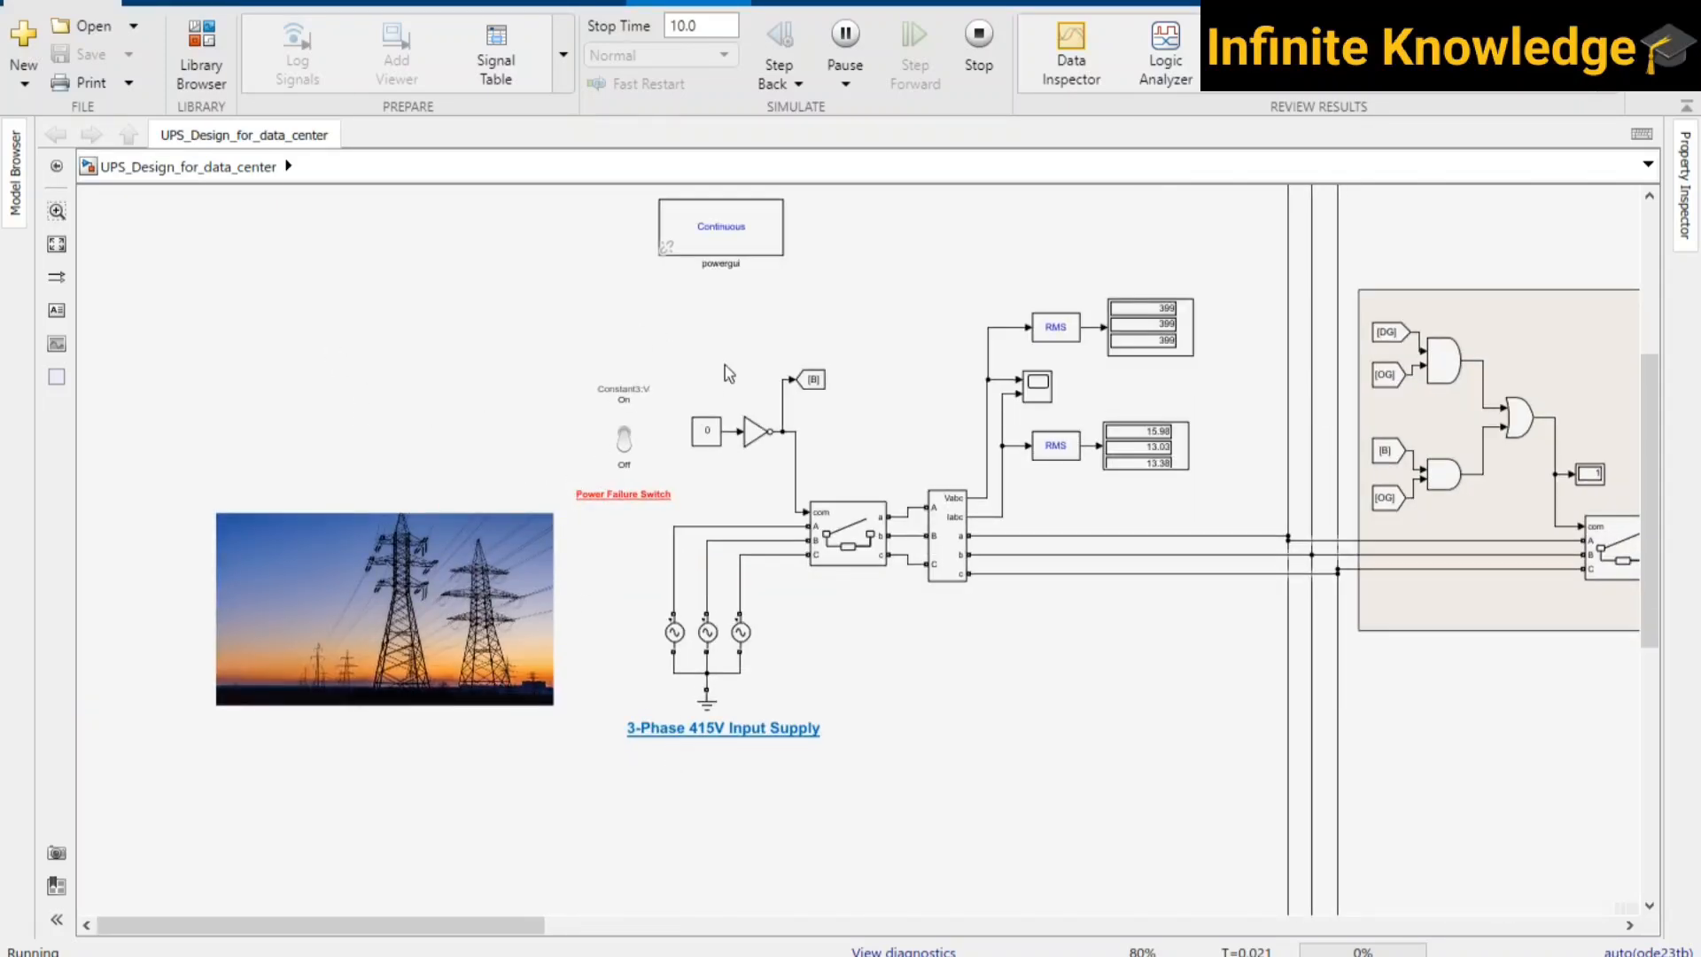
- Follow the supply path through the input changeover switch and 3-Phase Controlled Rectifier System to the Battery section
scroll(838, 728, "down", 1)
left_click_drag(876, 726, 465, 569)
left_click_drag(789, 705, 603, 613)
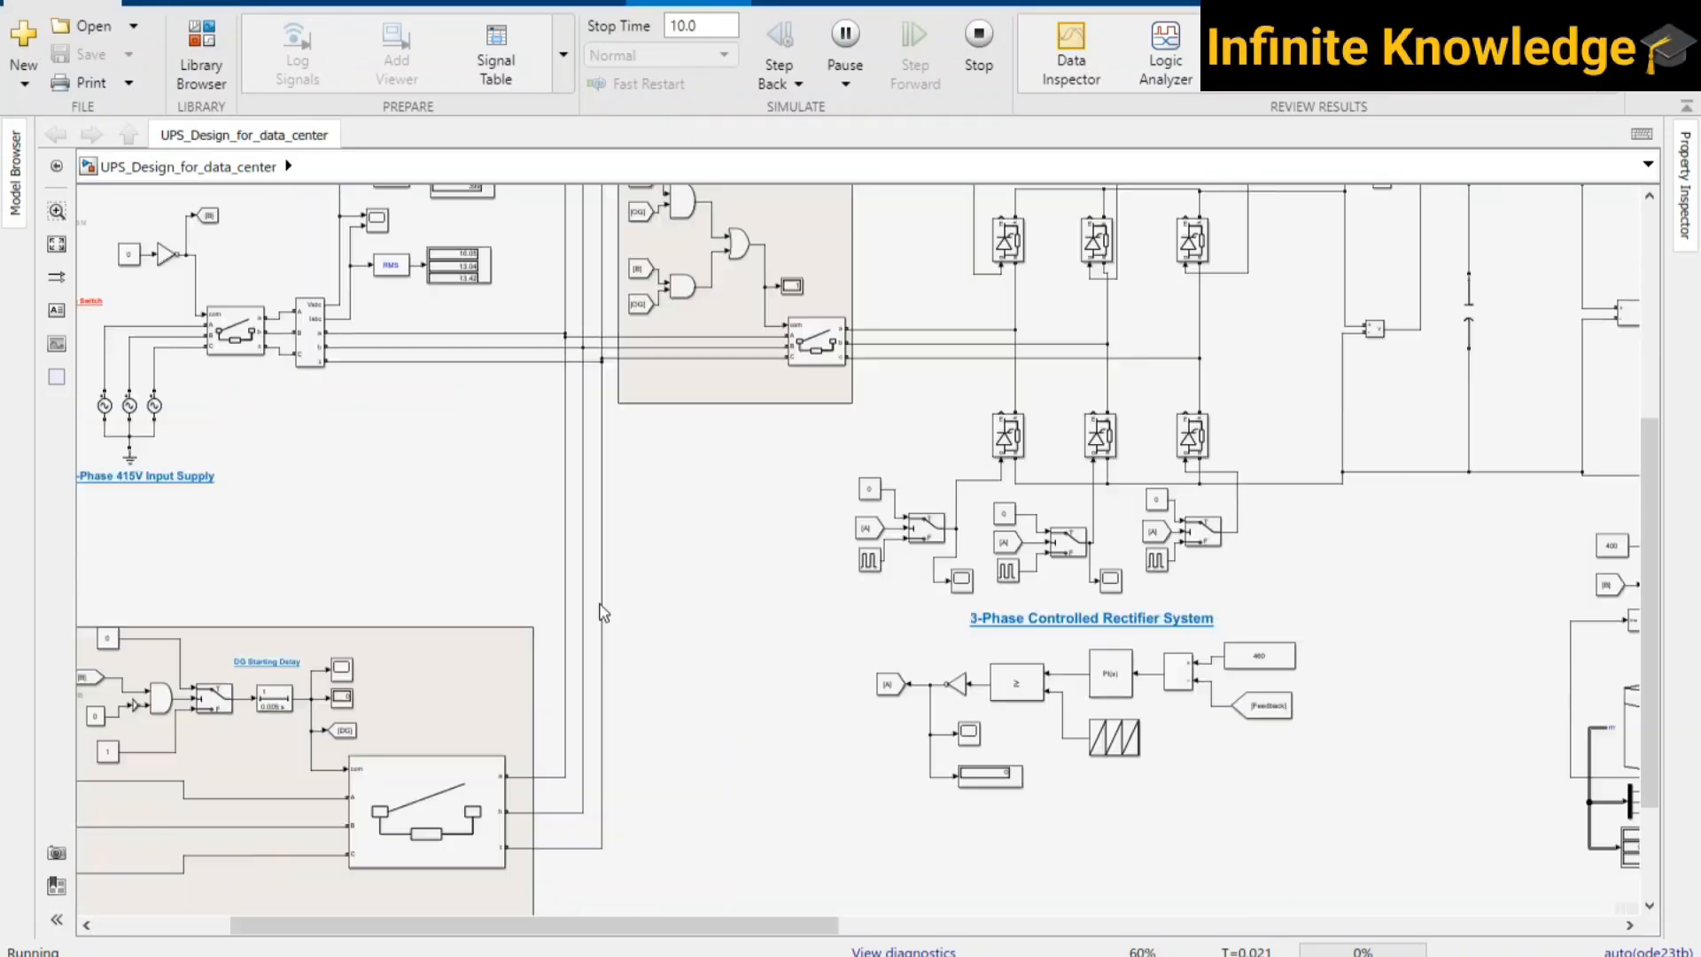
scroll(597, 670, "down", 1)
left_click_drag(1152, 771, 656, 738)
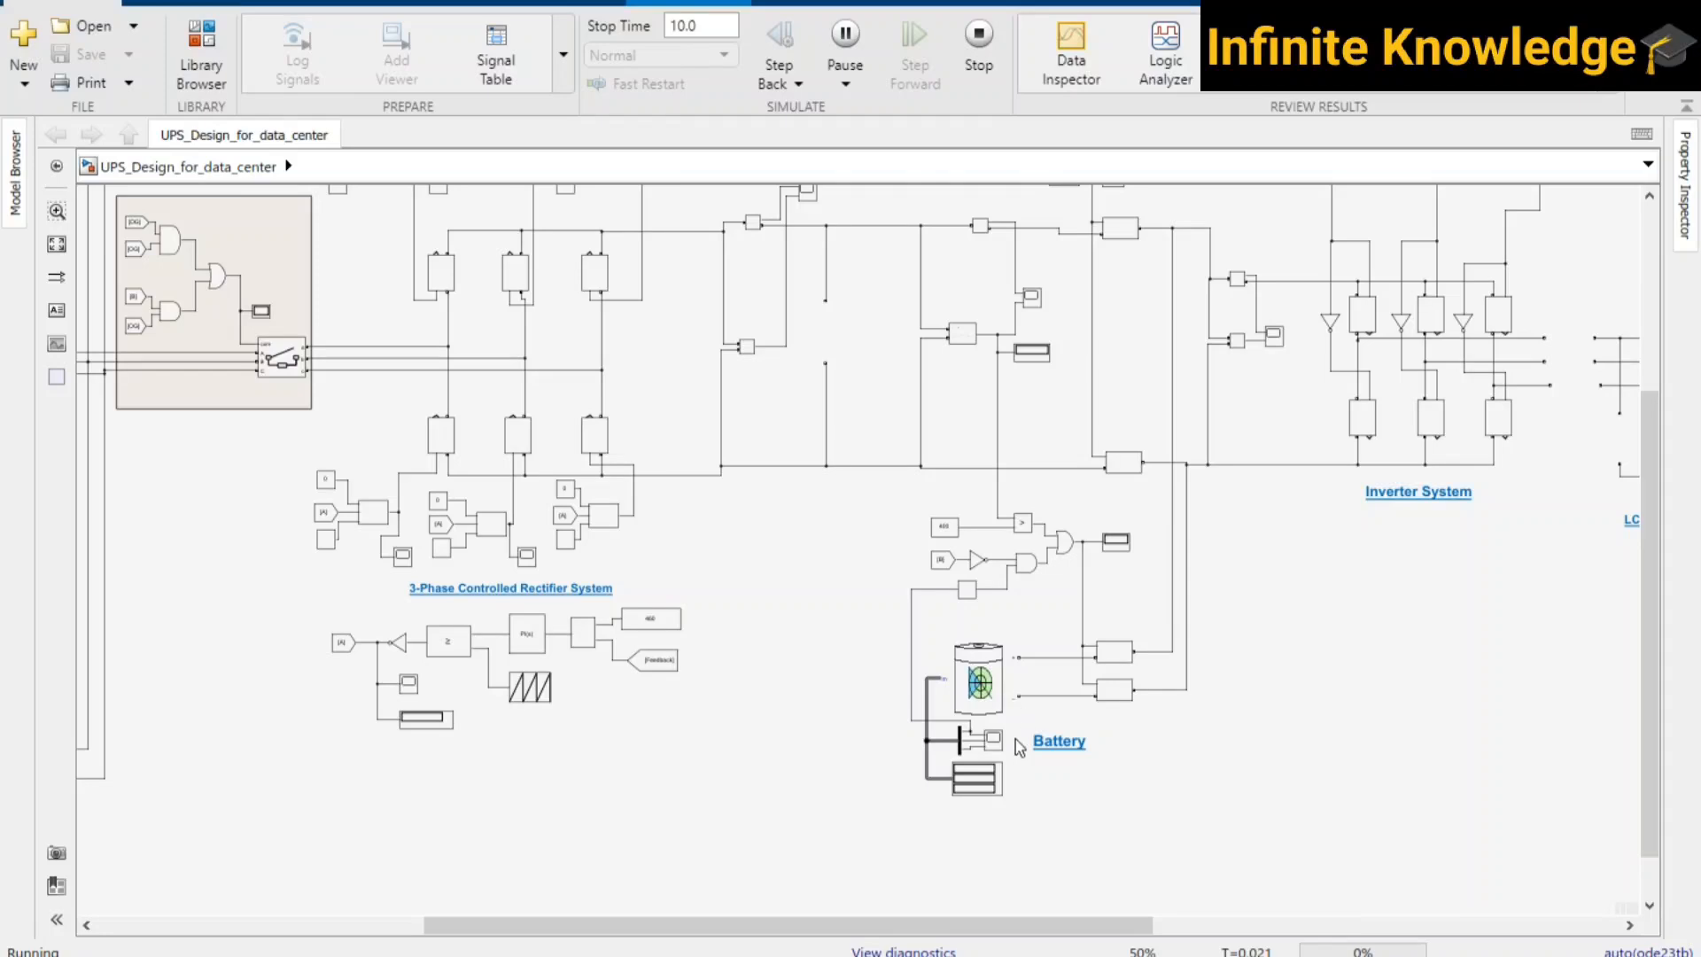
scroll(1019, 748, "down", 1)
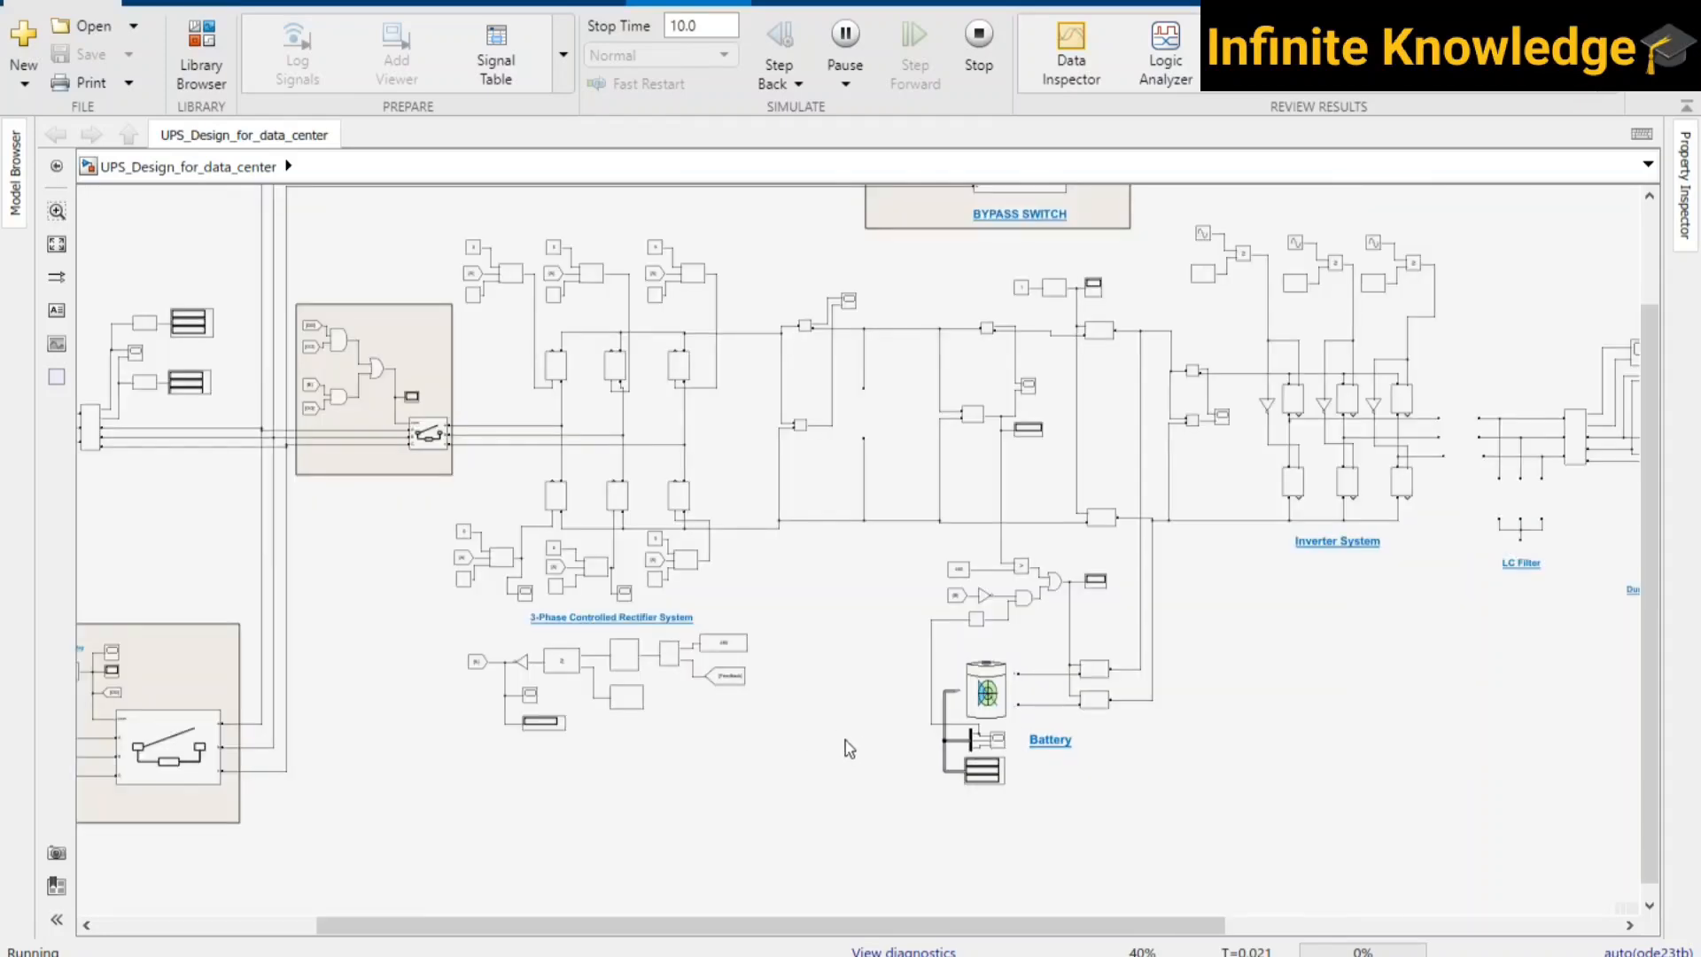
left_click_drag(780, 699, 838, 694)
left_click_drag(209, 624, 645, 643)
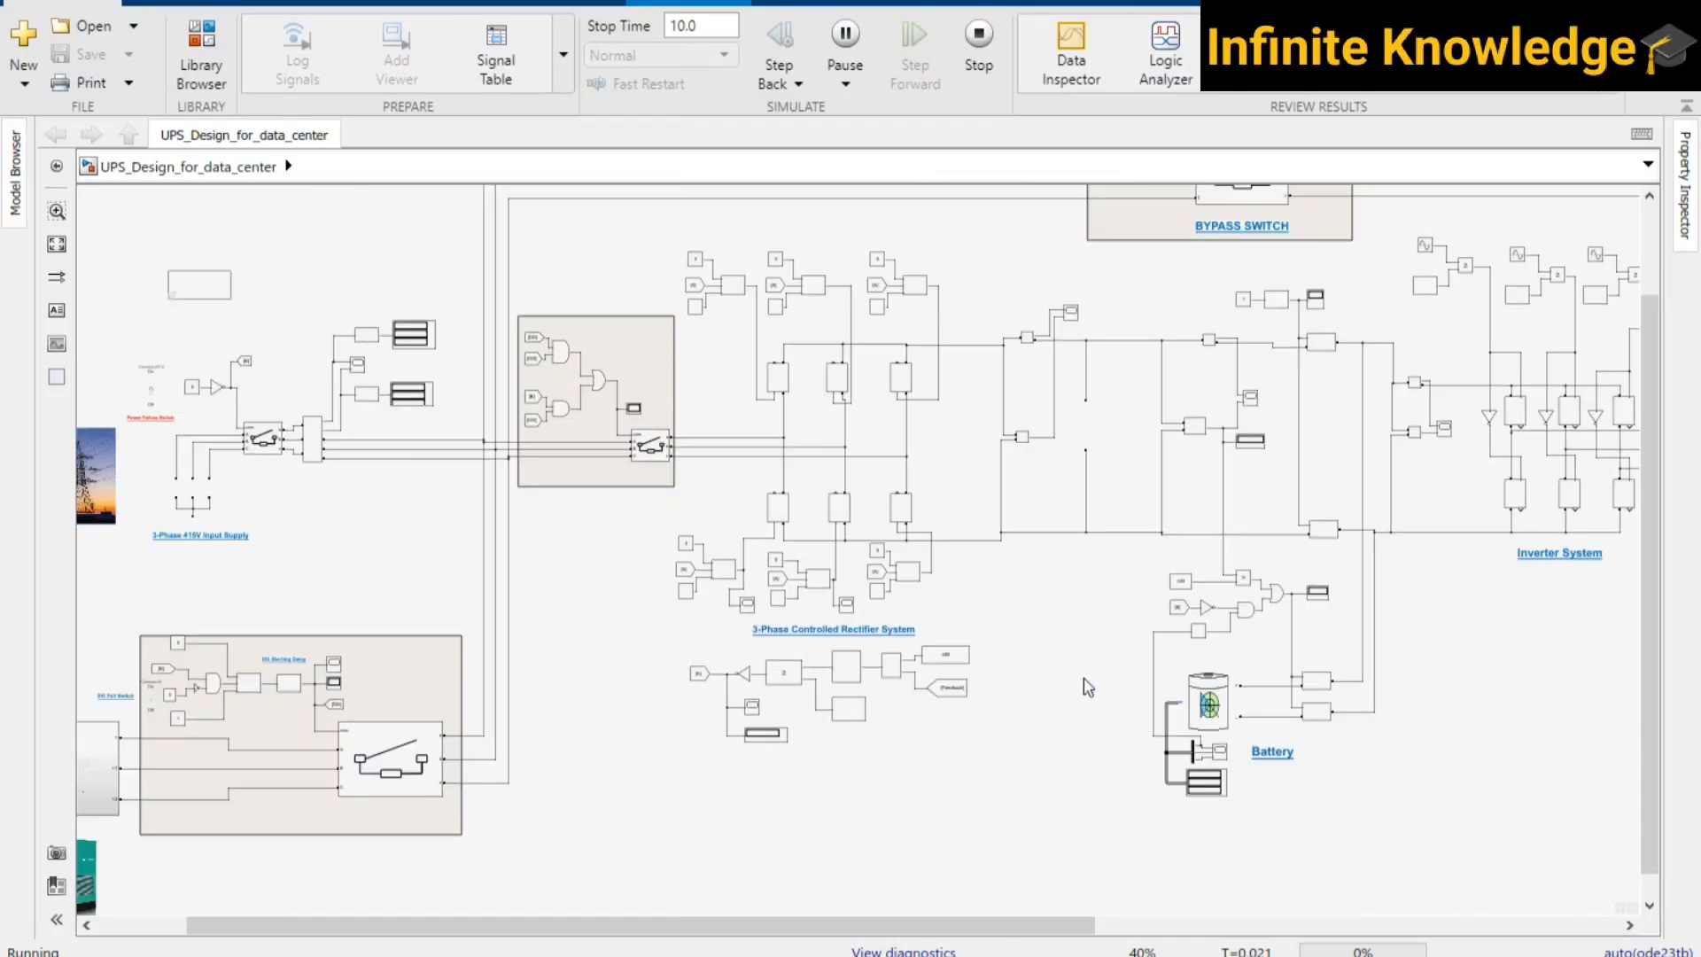
- Follow the output path from the Inverter System to the 2KW 1-Phase and 10KW 3-Phase data center loads
left_click_drag(1054, 797, 442, 727)
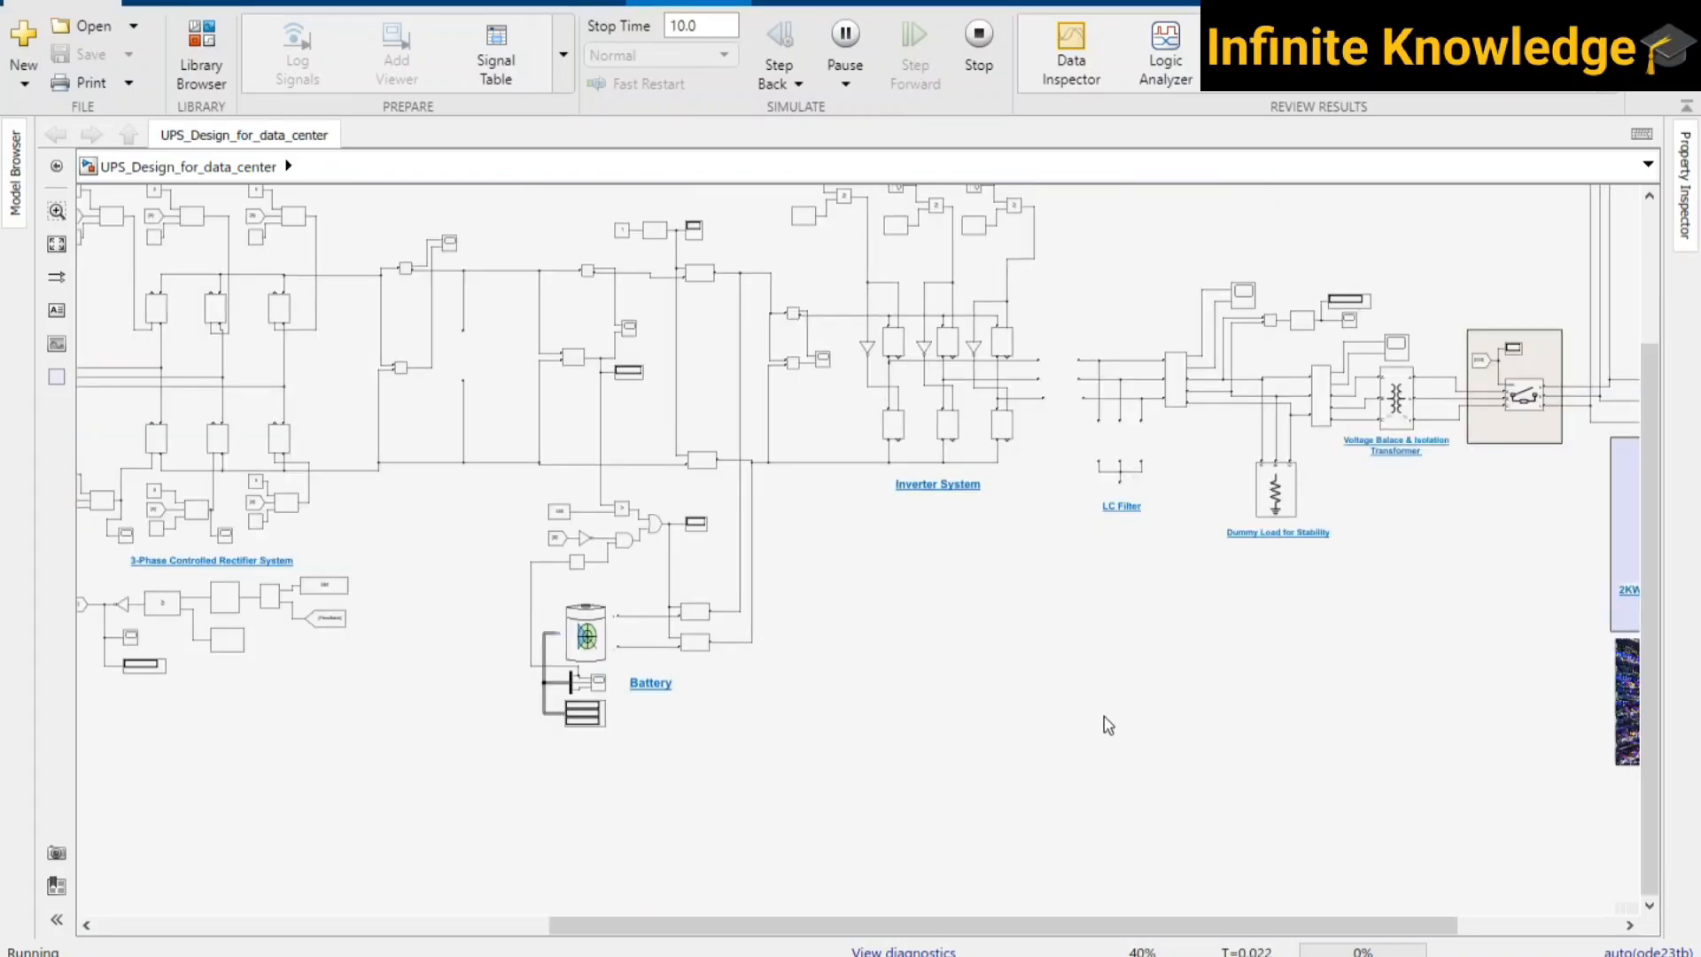
left_click_drag(1105, 721, 714, 730)
scroll(1192, 688, "up", 1)
left_click_drag(981, 726, 542, 702)
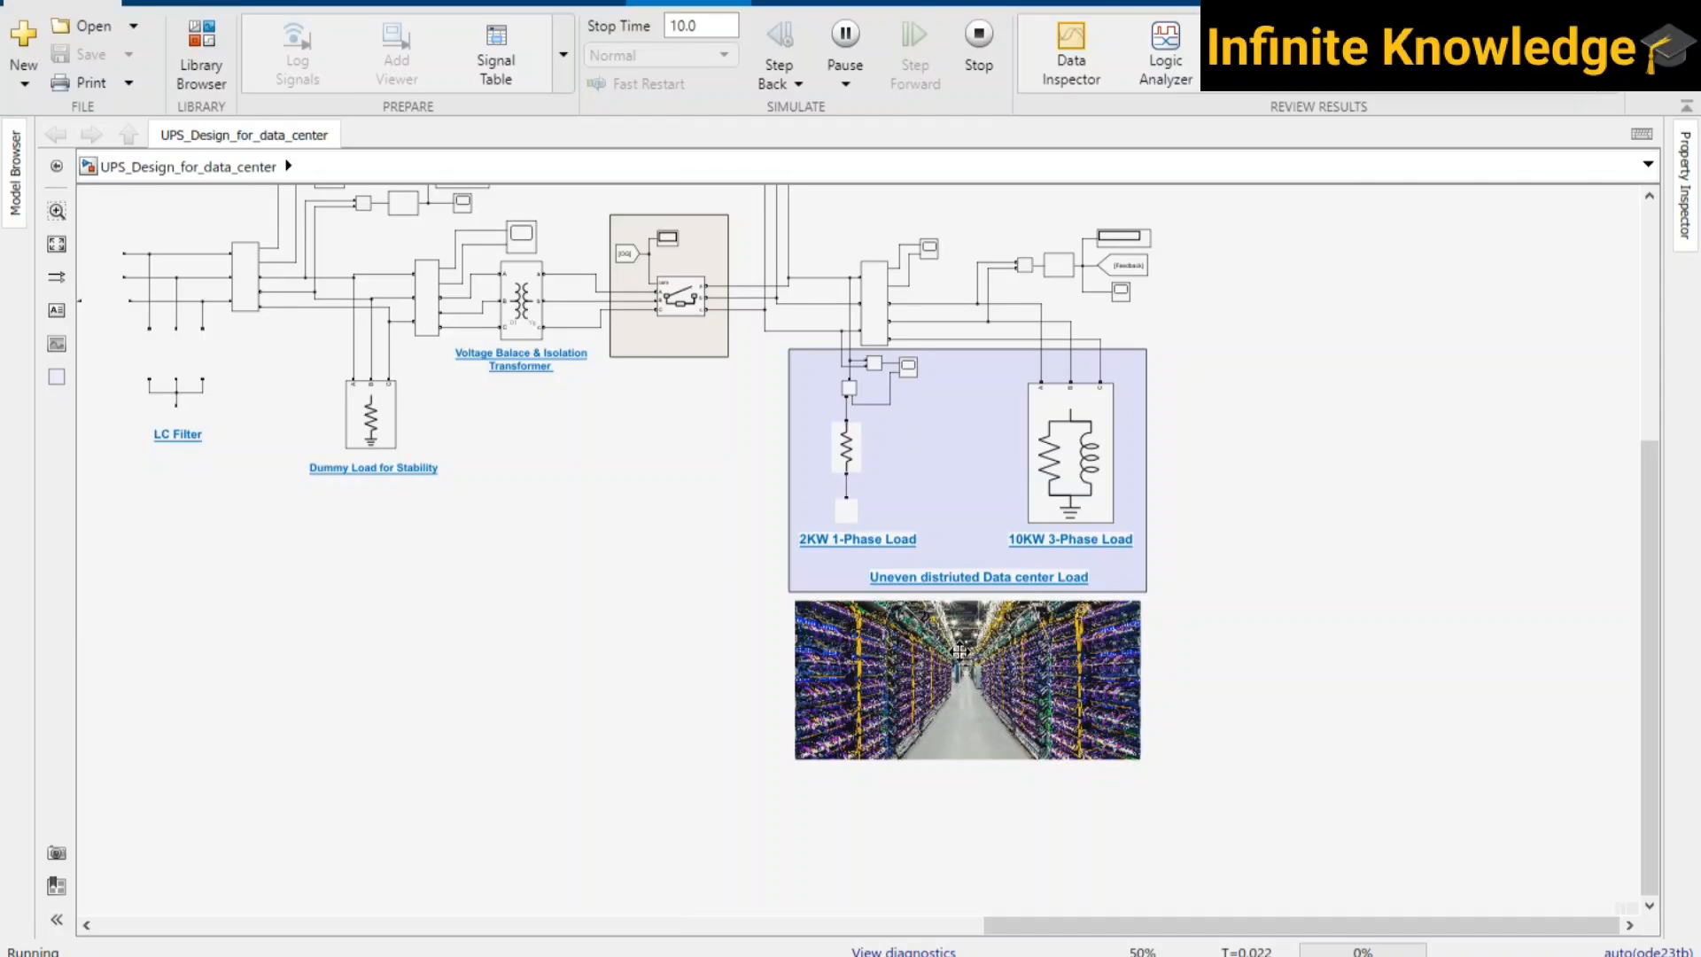
scroll(959, 653, "up", 1)
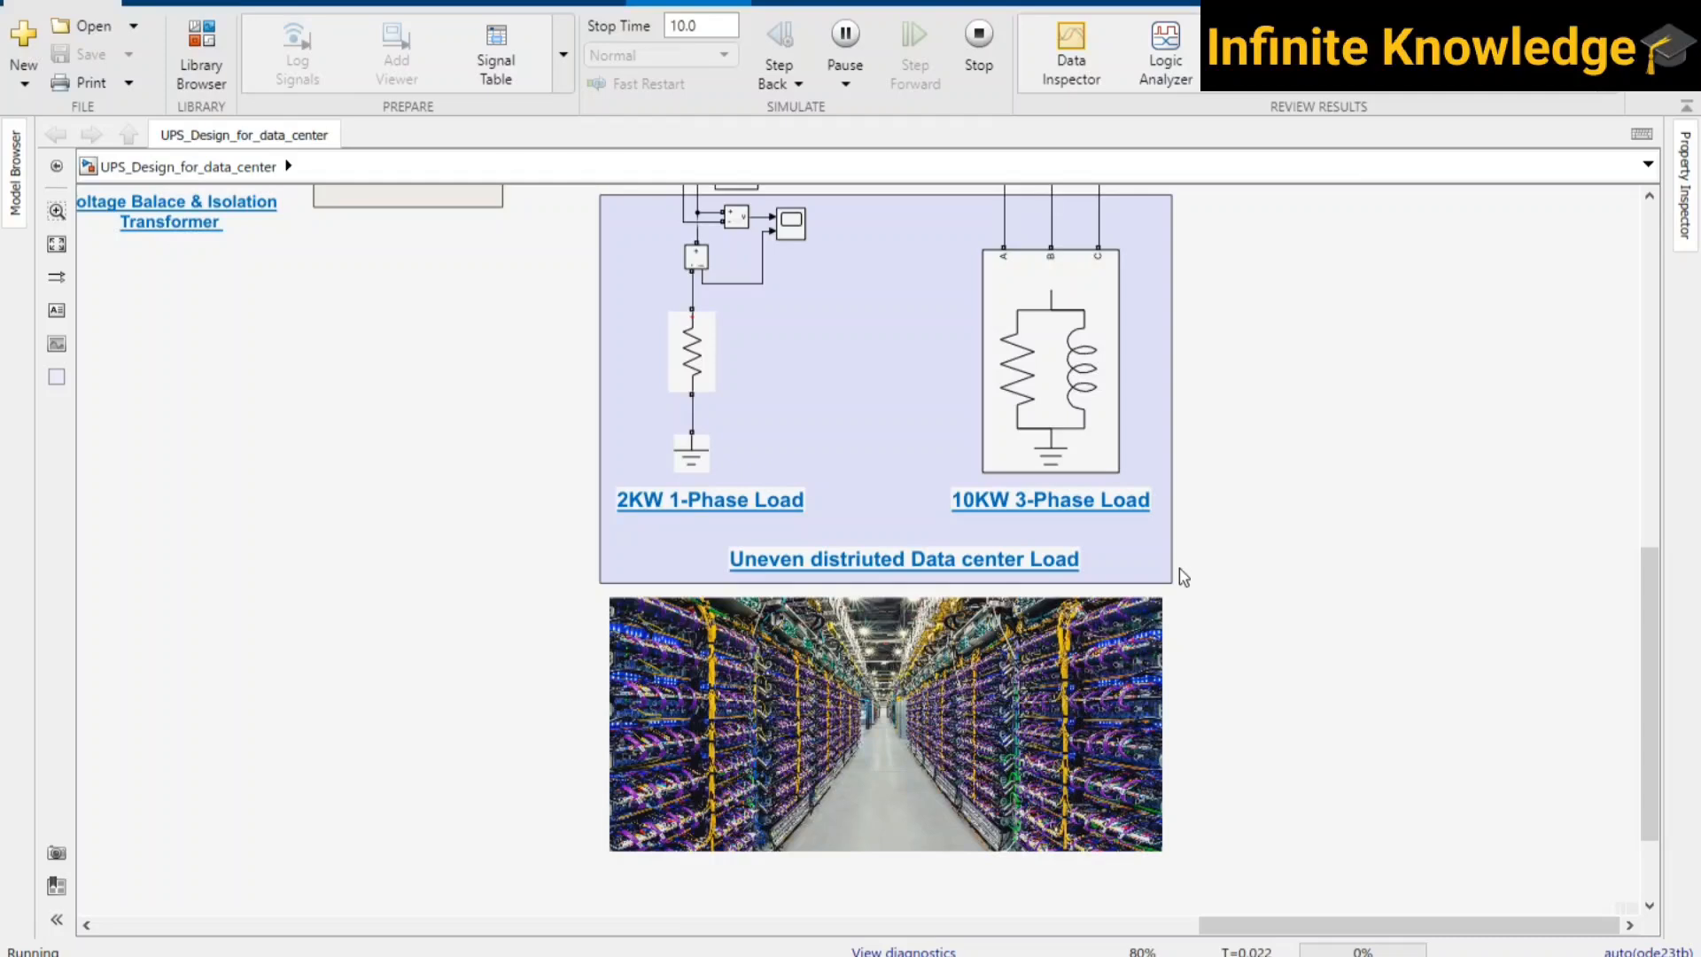
scroll(241, 729, "down", 2)
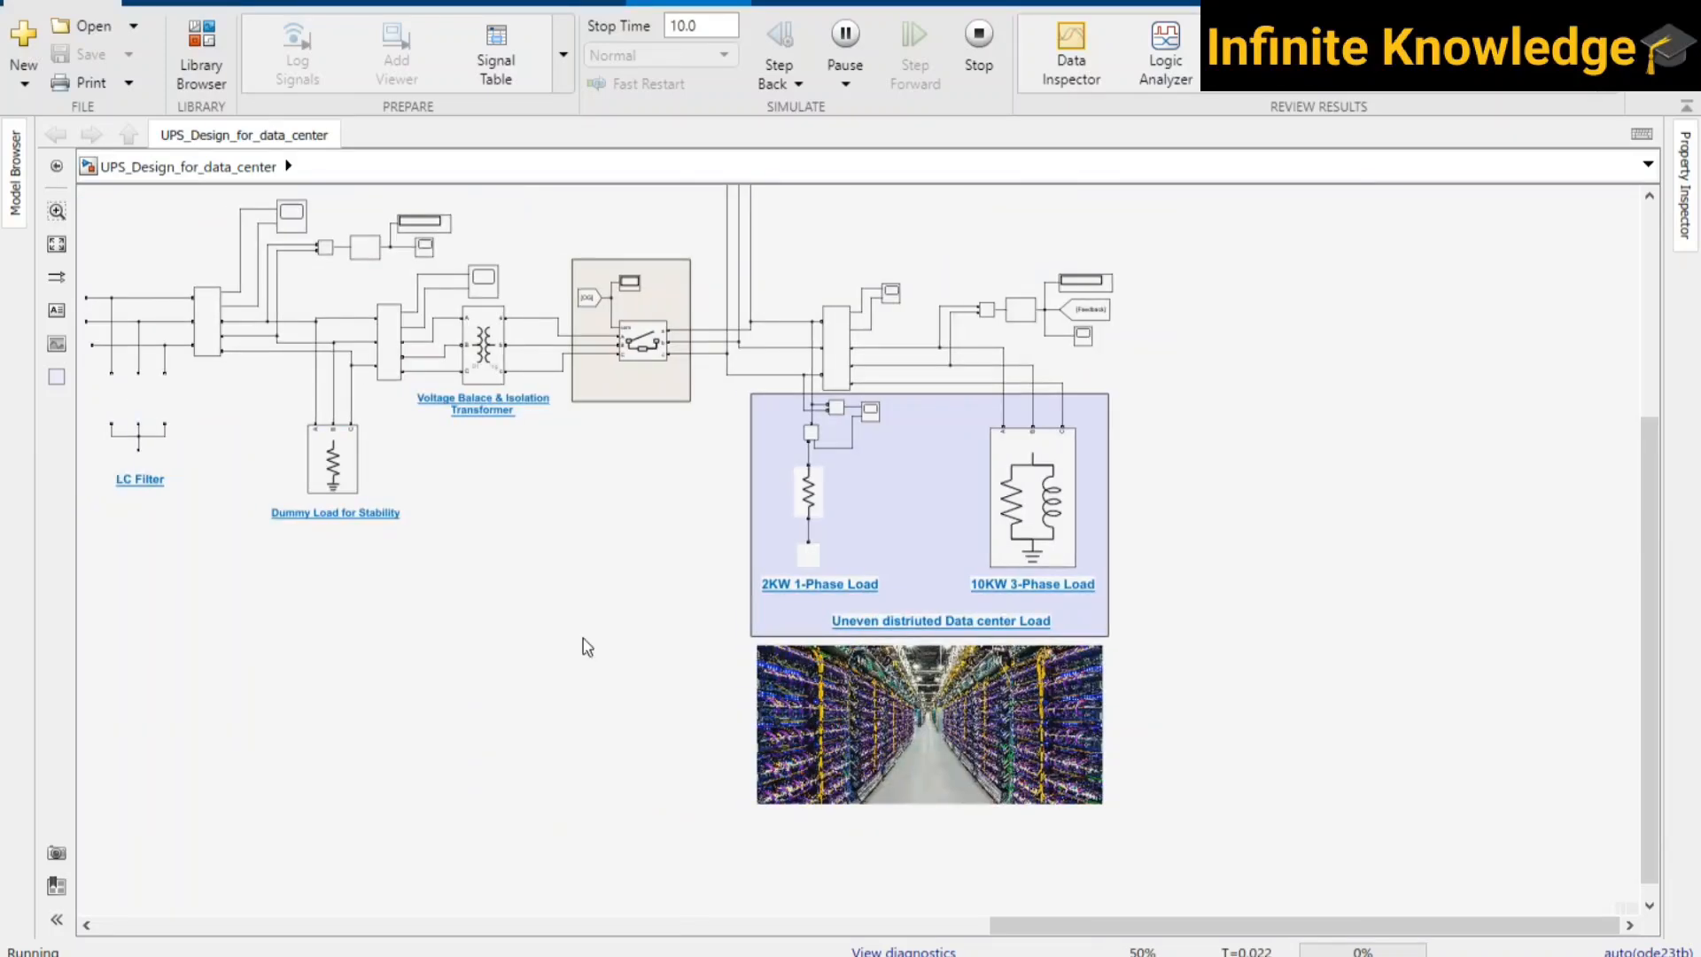
- Go back from the loads to the Battery section and examine its measurement display and switching logic
left_click_drag(567, 649, 1167, 539)
left_click_drag(595, 648, 1146, 736)
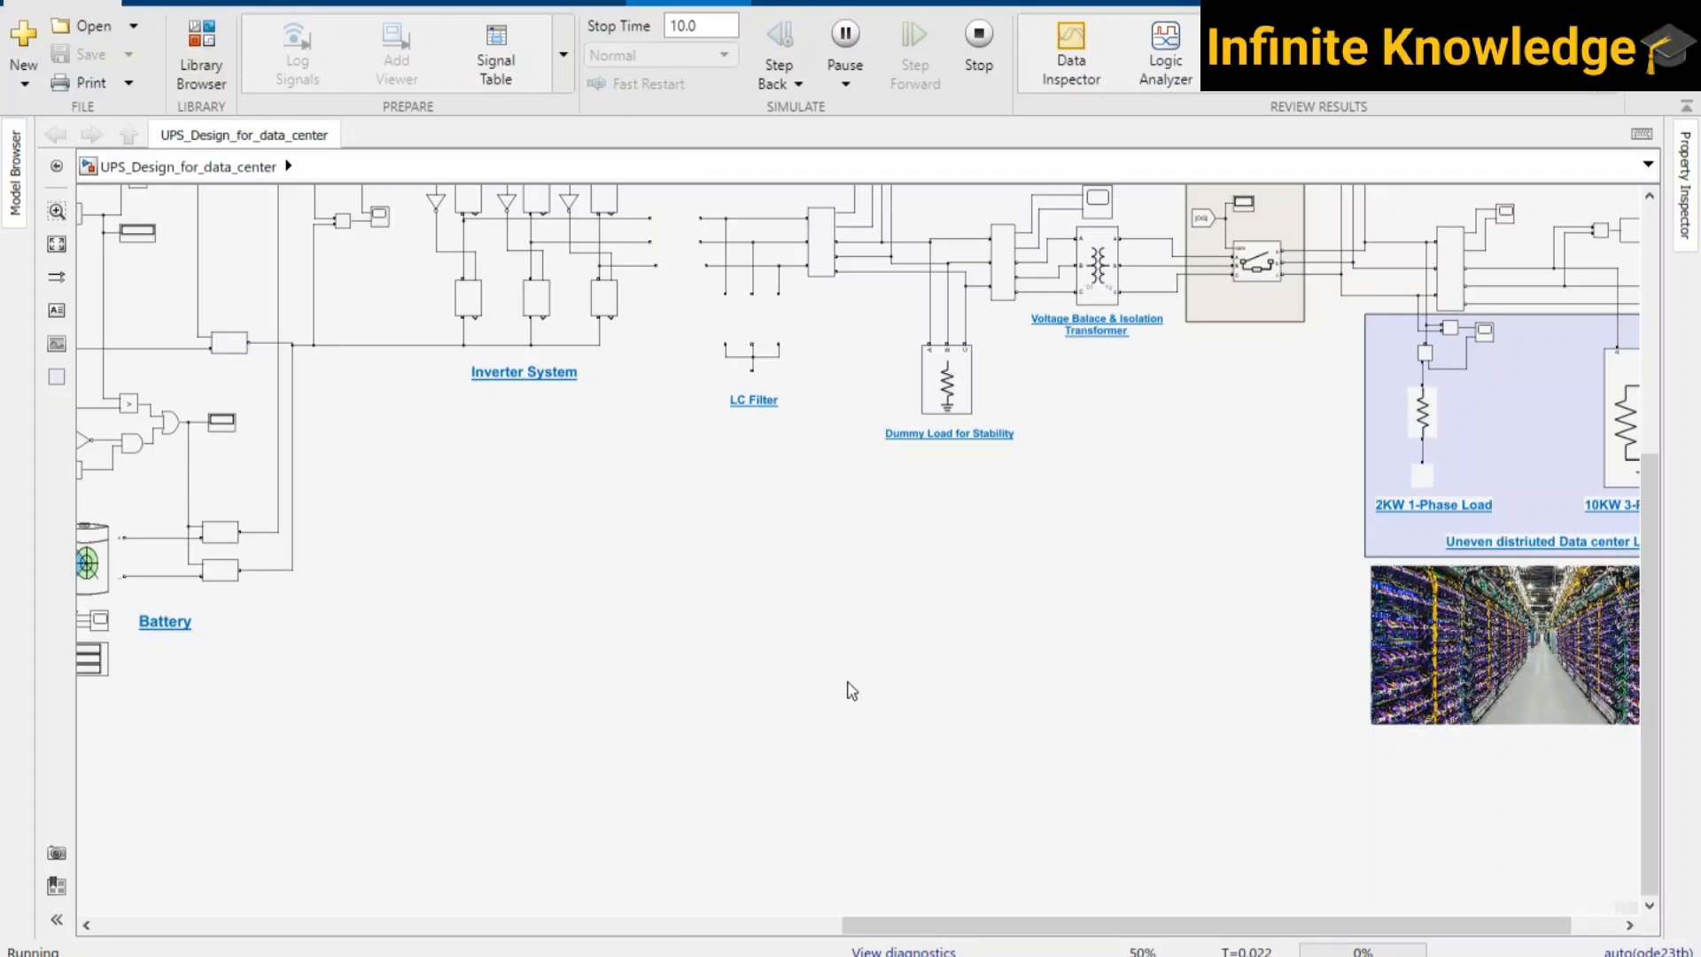
left_click_drag(528, 505, 1014, 741)
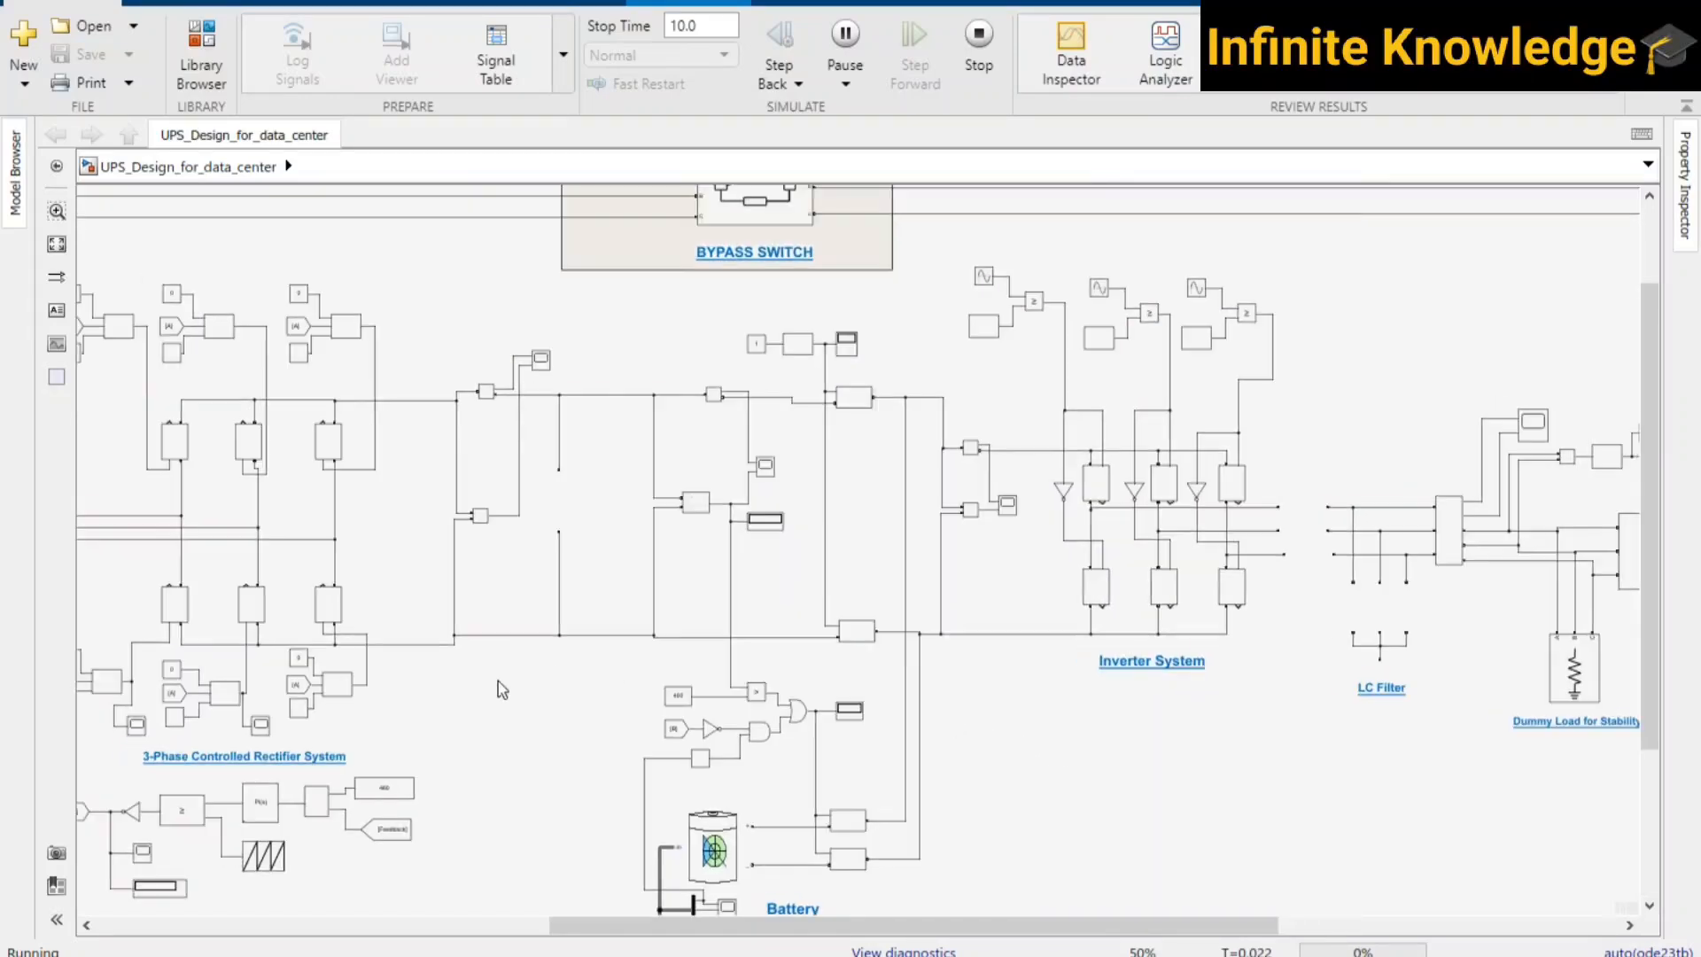
left_click_drag(966, 680, 1078, 691)
scroll(1010, 827, "up", 1)
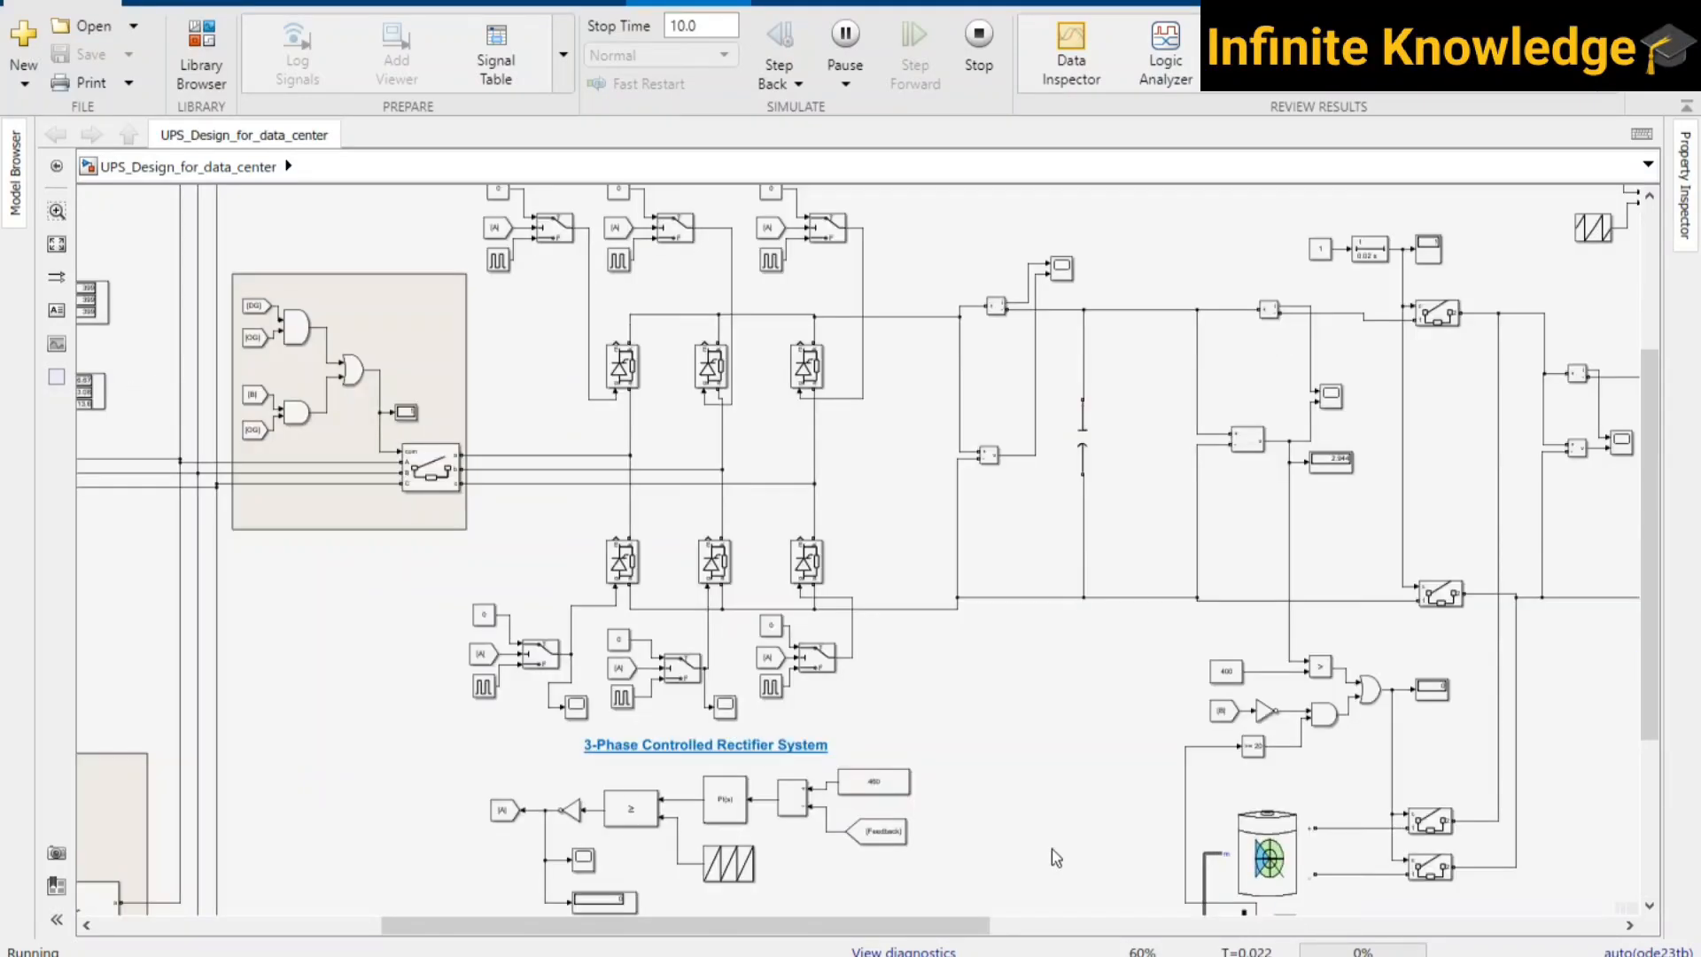
left_click_drag(1051, 858, 1019, 601)
scroll(1312, 829, "up", 3)
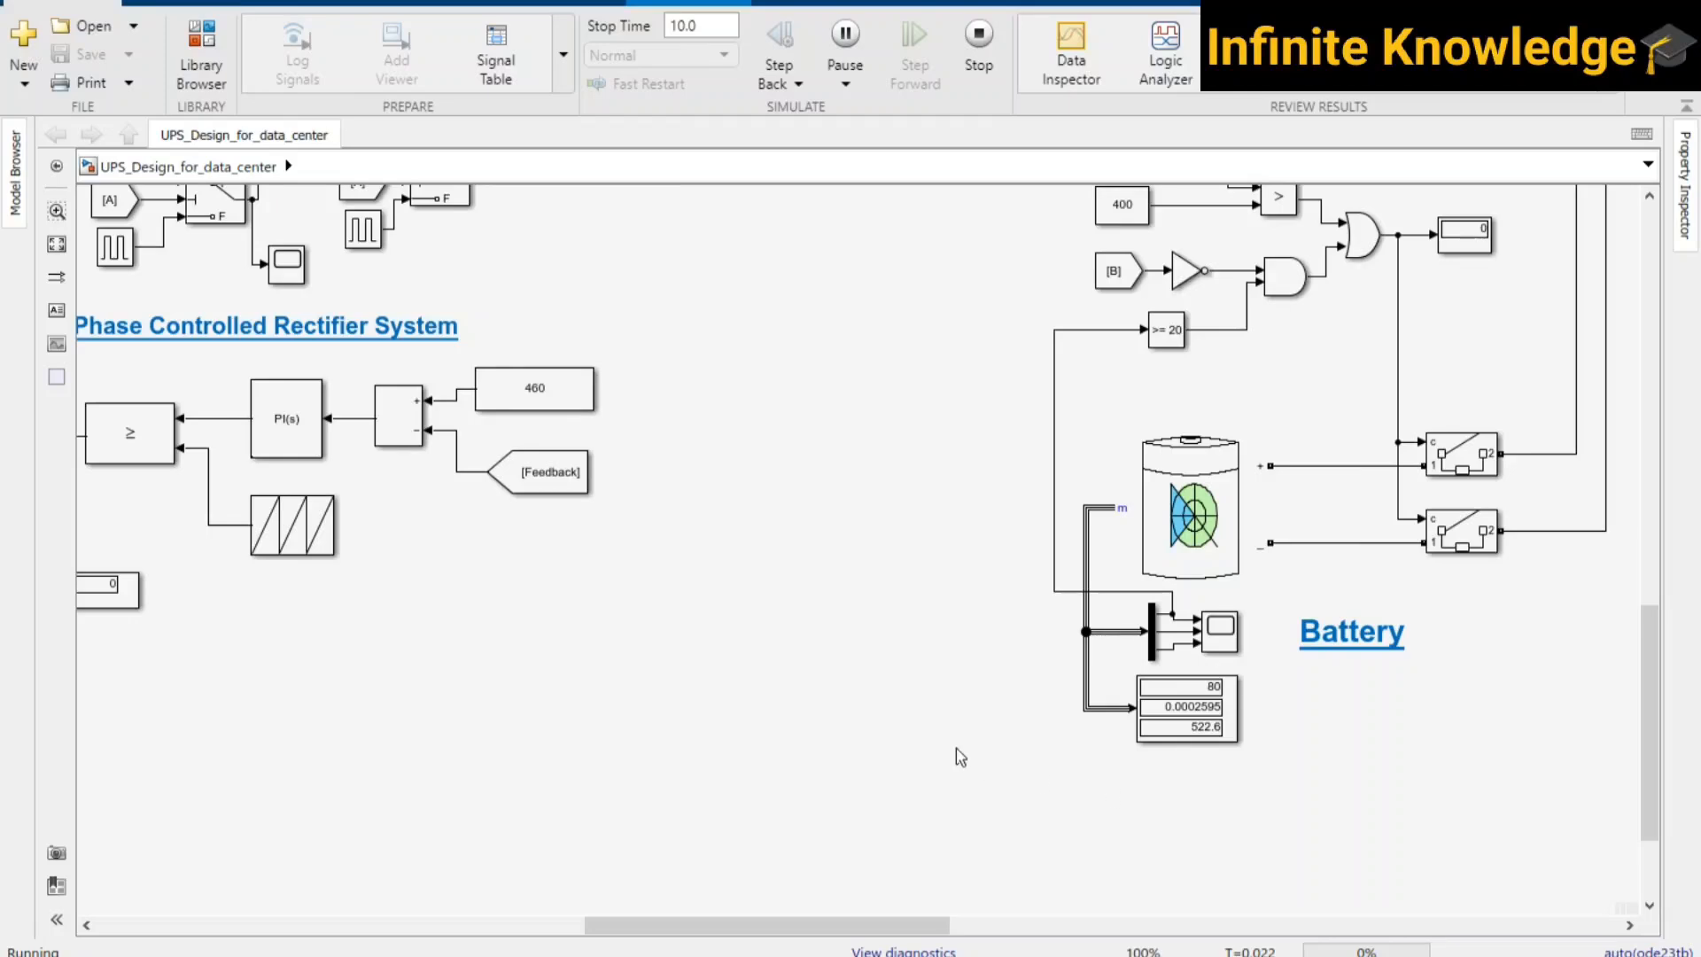
- Set the Power Failure Switch at the 3-Phase 415V Input Supply to On during the running simulation
scroll(961, 758, "down", 2)
scroll(838, 702, "down", 2)
left_click_drag(905, 621, 1316, 804)
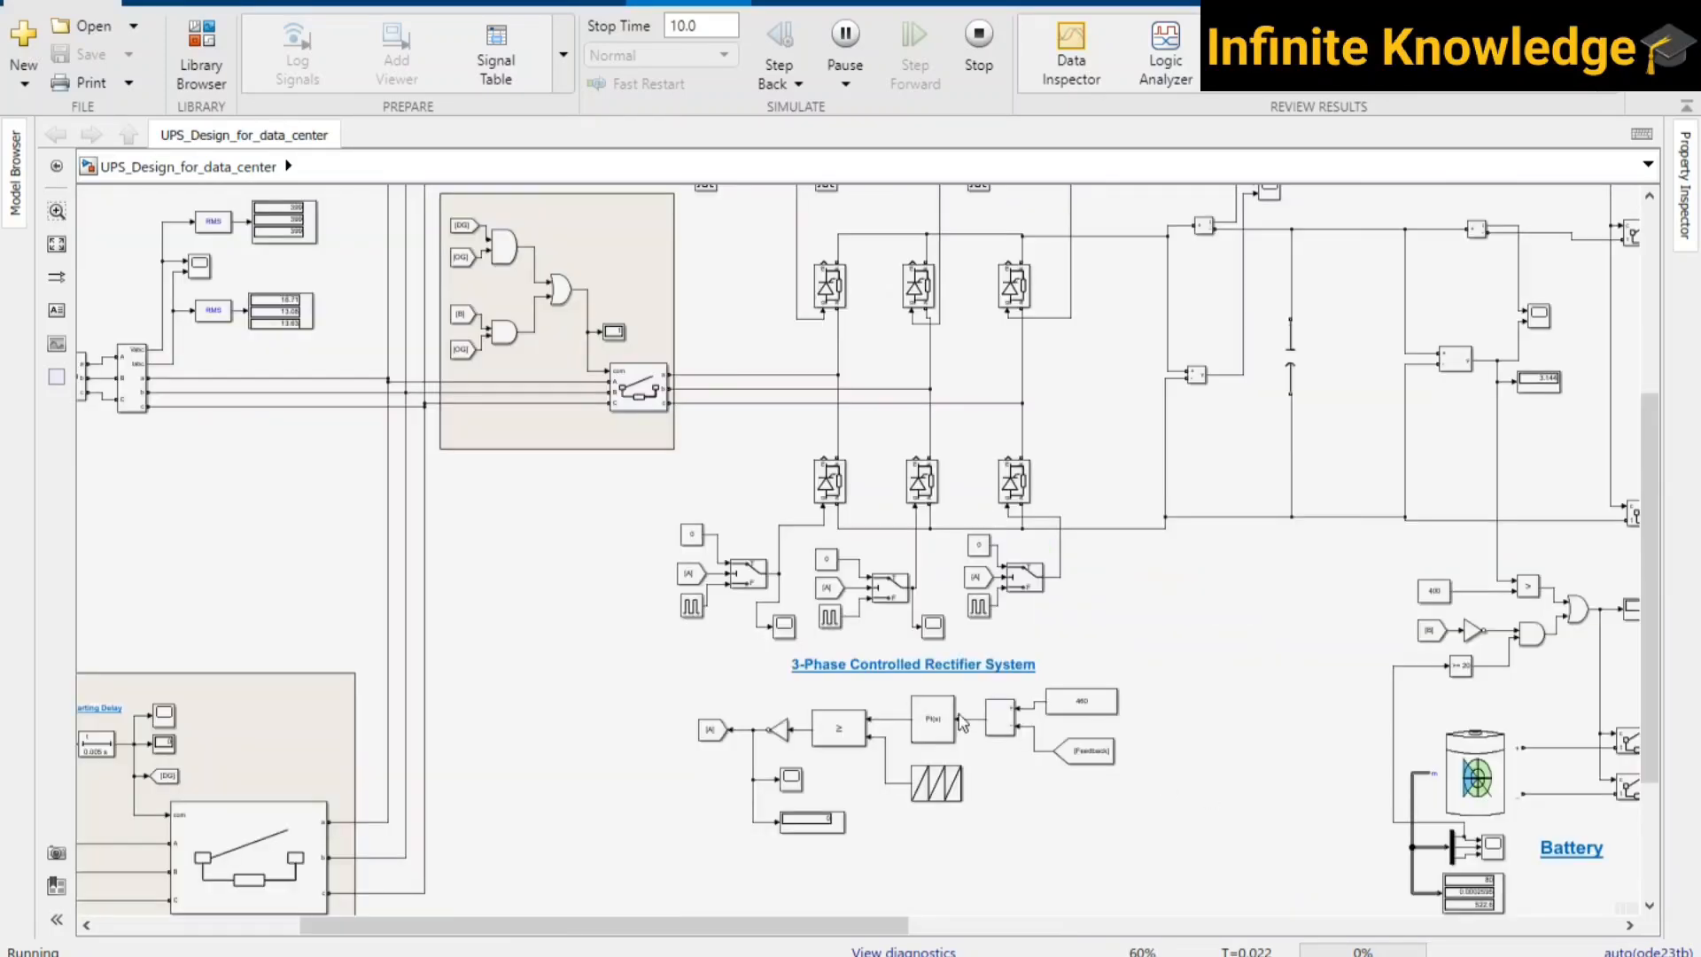
left_click_drag(961, 722, 975, 729)
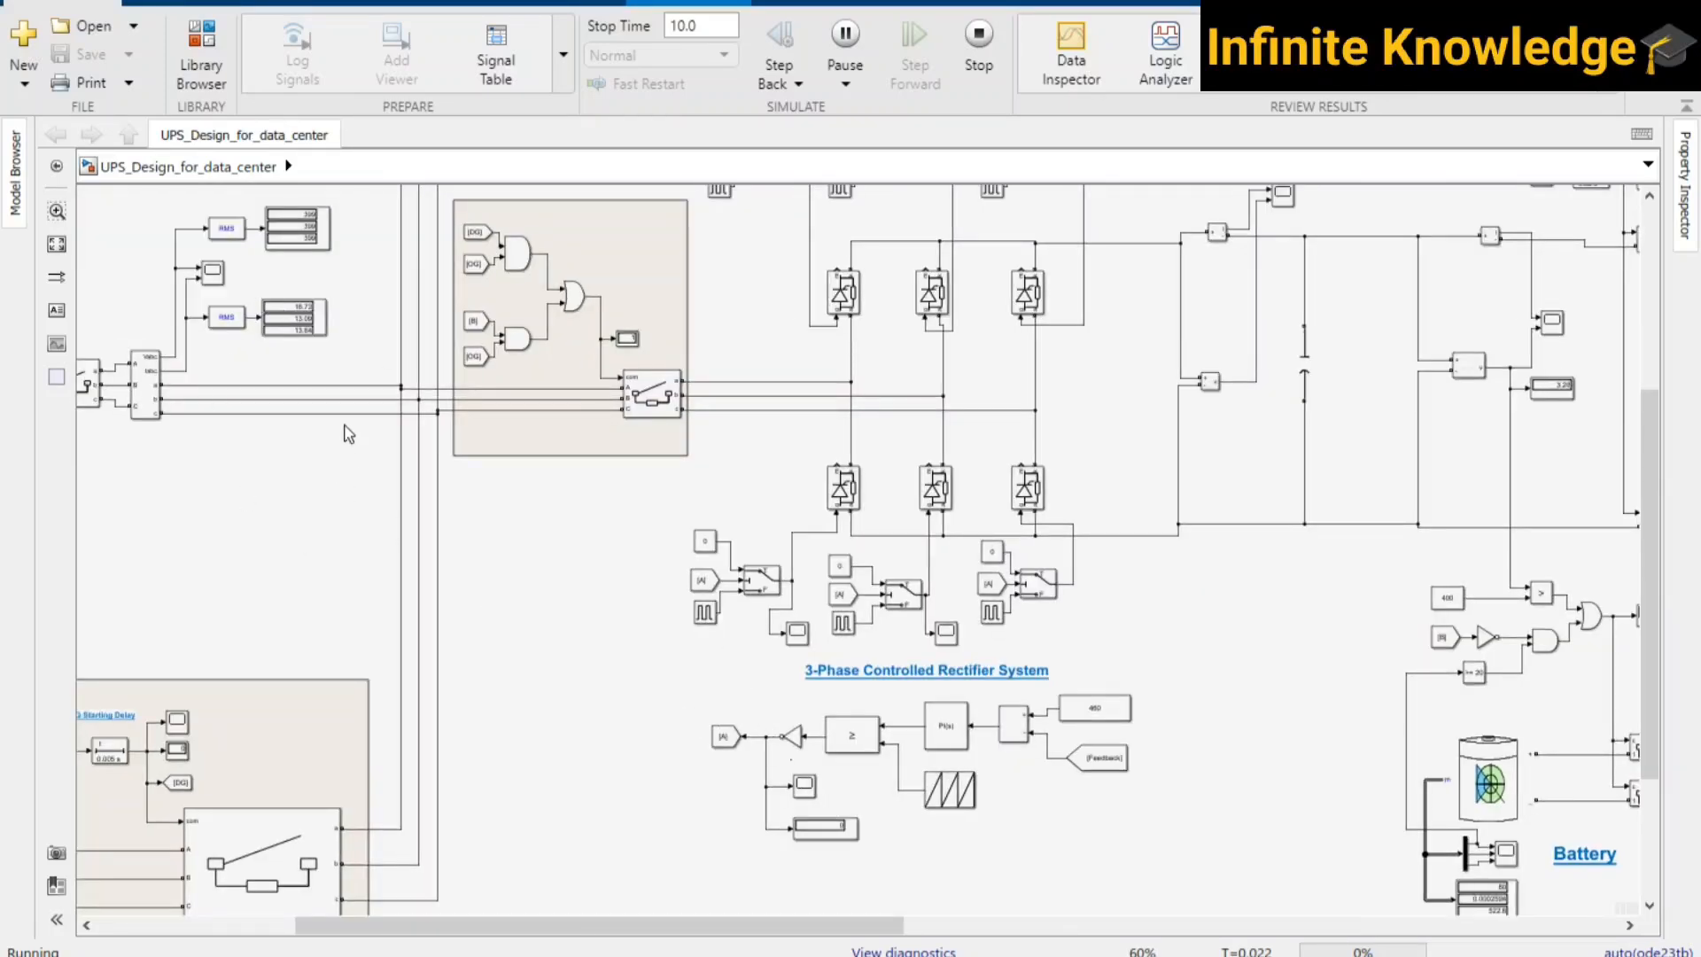
left_click_drag(242, 239, 346, 415)
left_click_drag(484, 461, 801, 378)
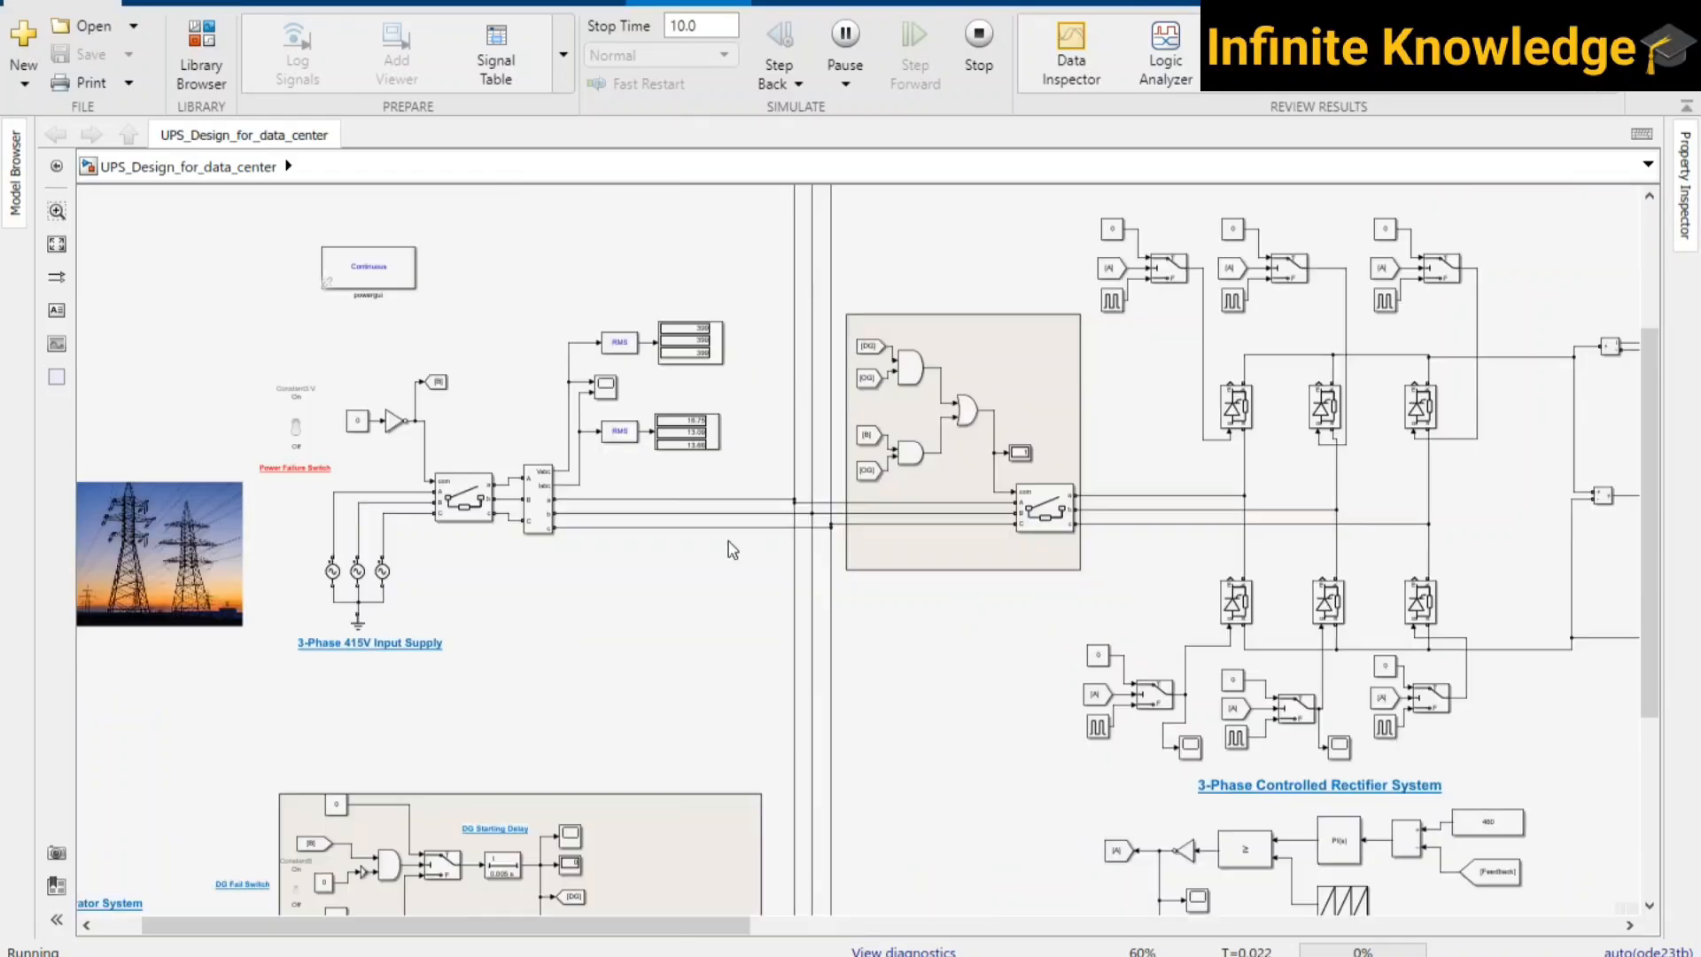
left_click_drag(490, 738, 790, 596)
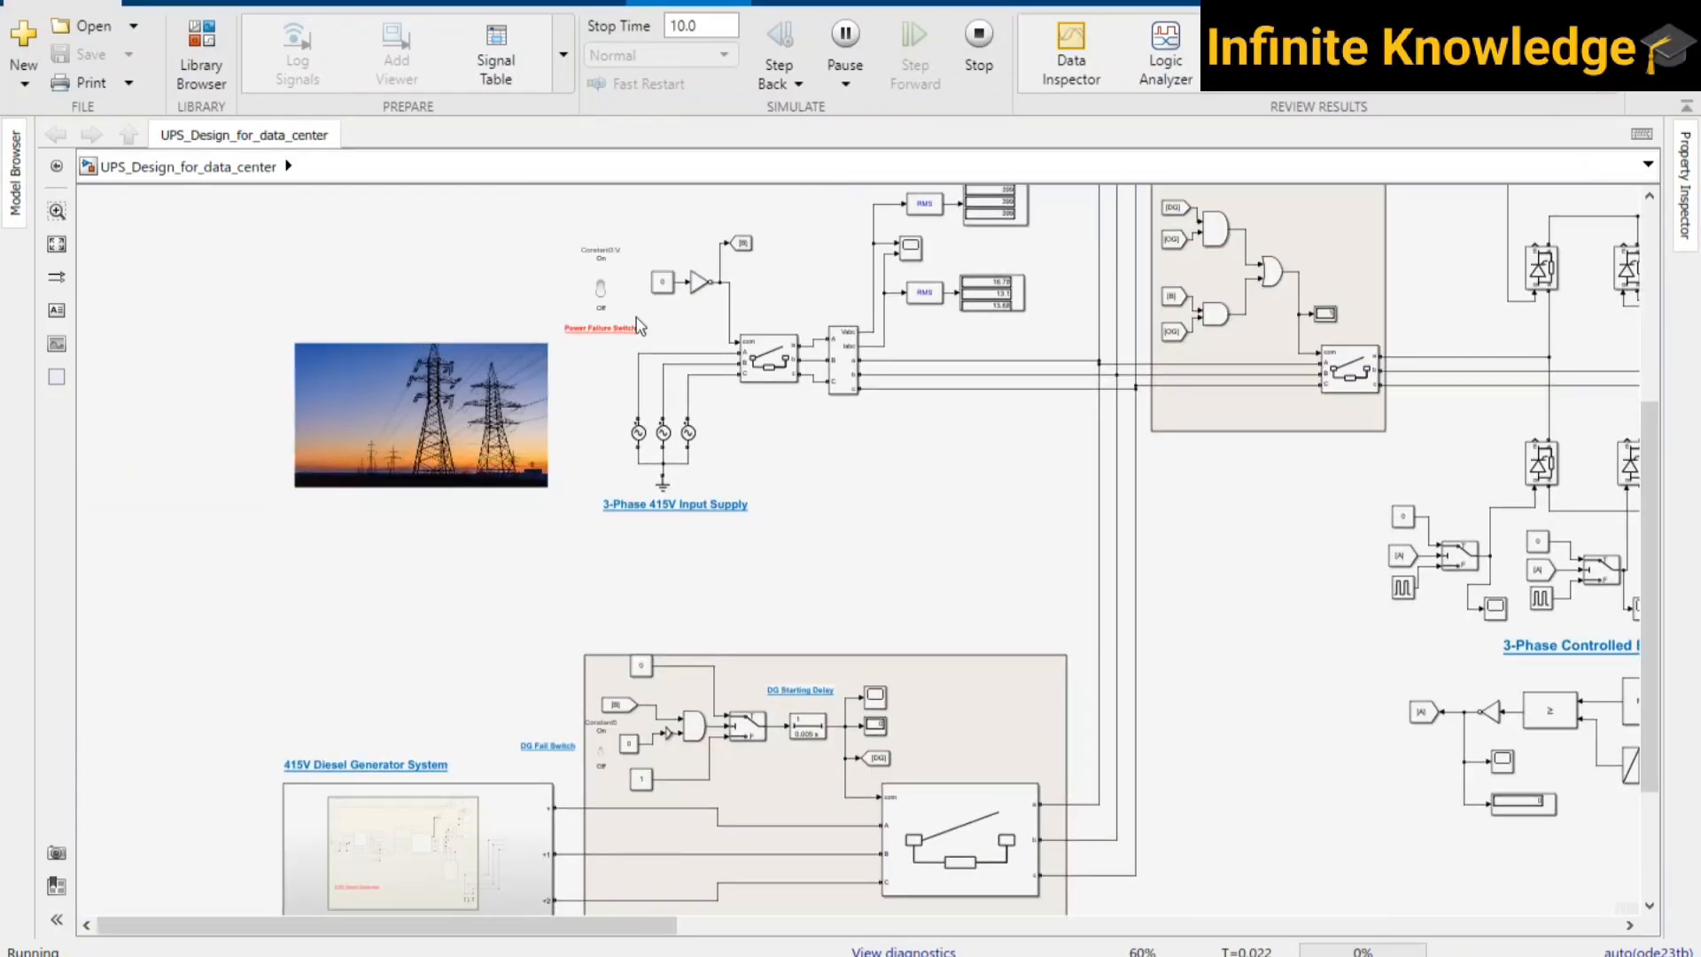
left_click(601, 284)
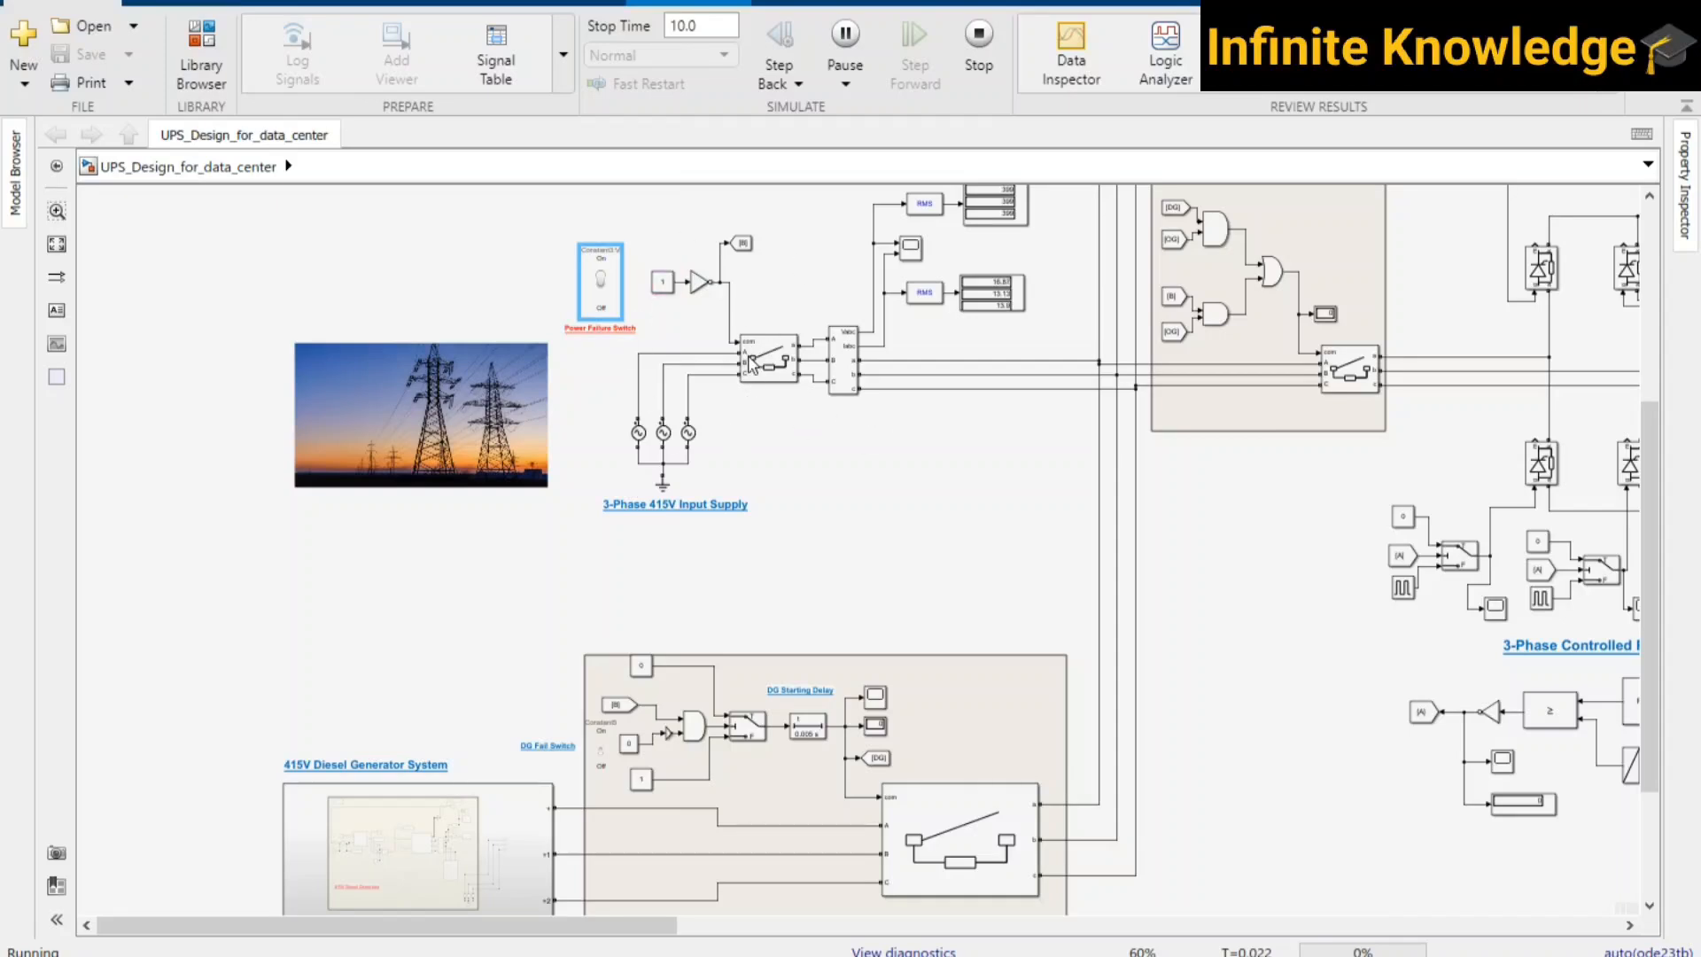
- Check the Battery section's measurement display and switching logic under the simulated power failure
left_click_drag(1016, 551, 599, 560)
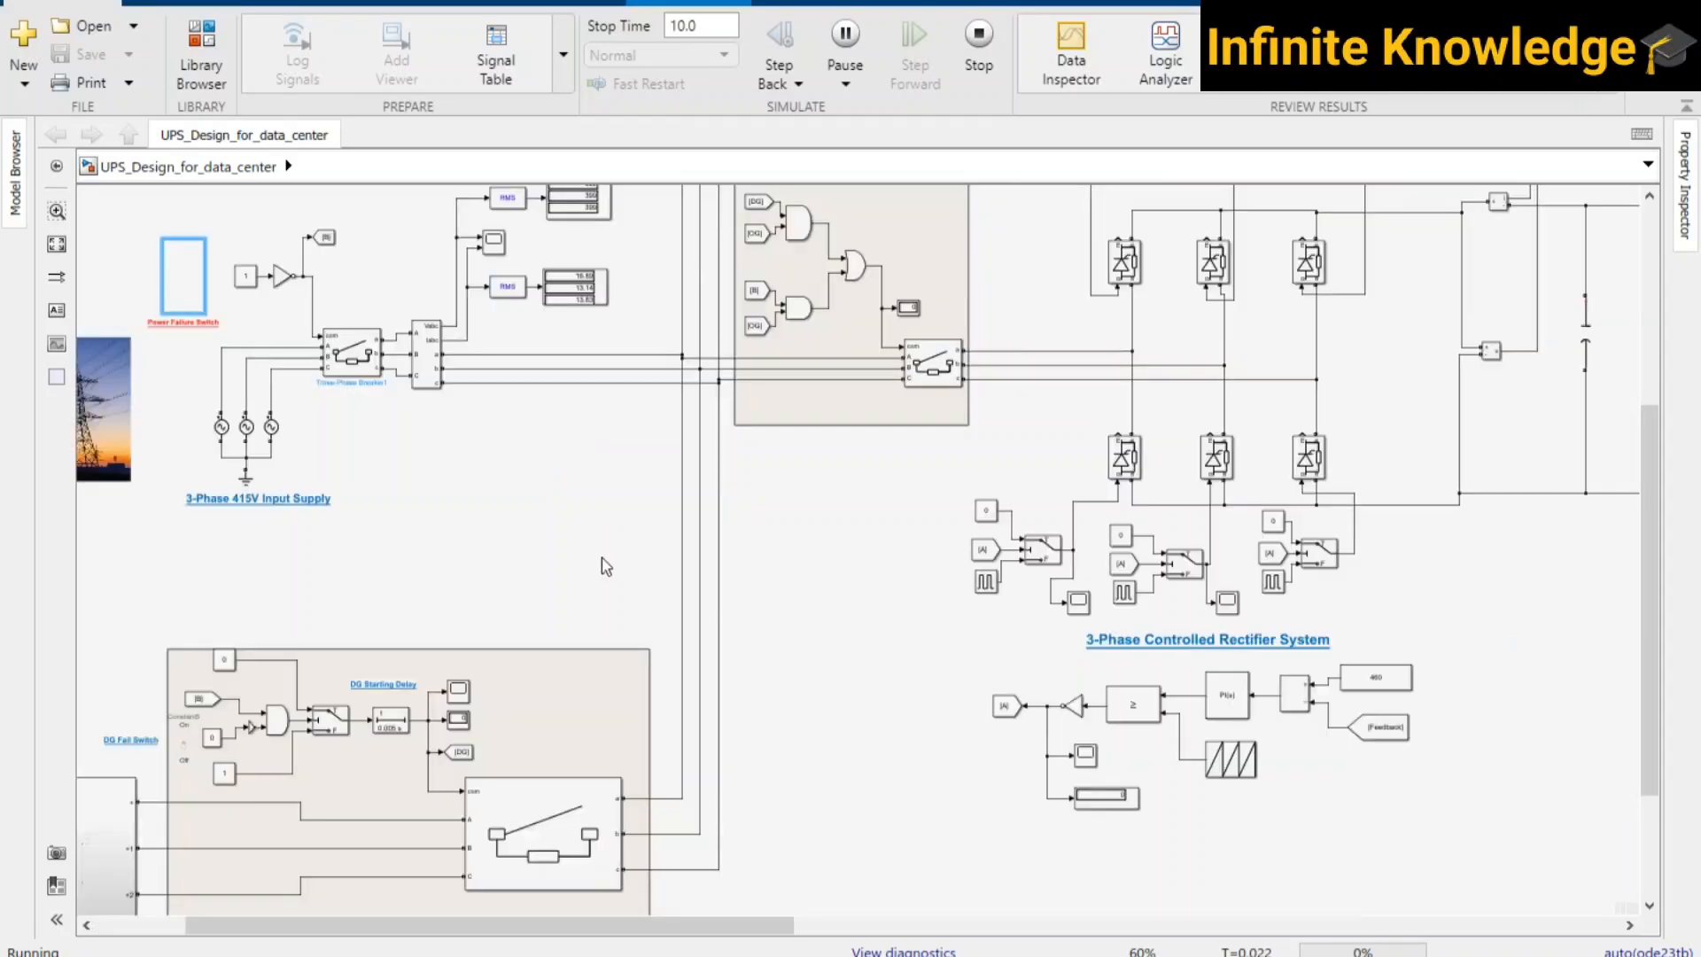
left_click_drag(1527, 707, 461, 570)
left_click_drag(1472, 752, 824, 643)
scroll(311, 705, "up", 2)
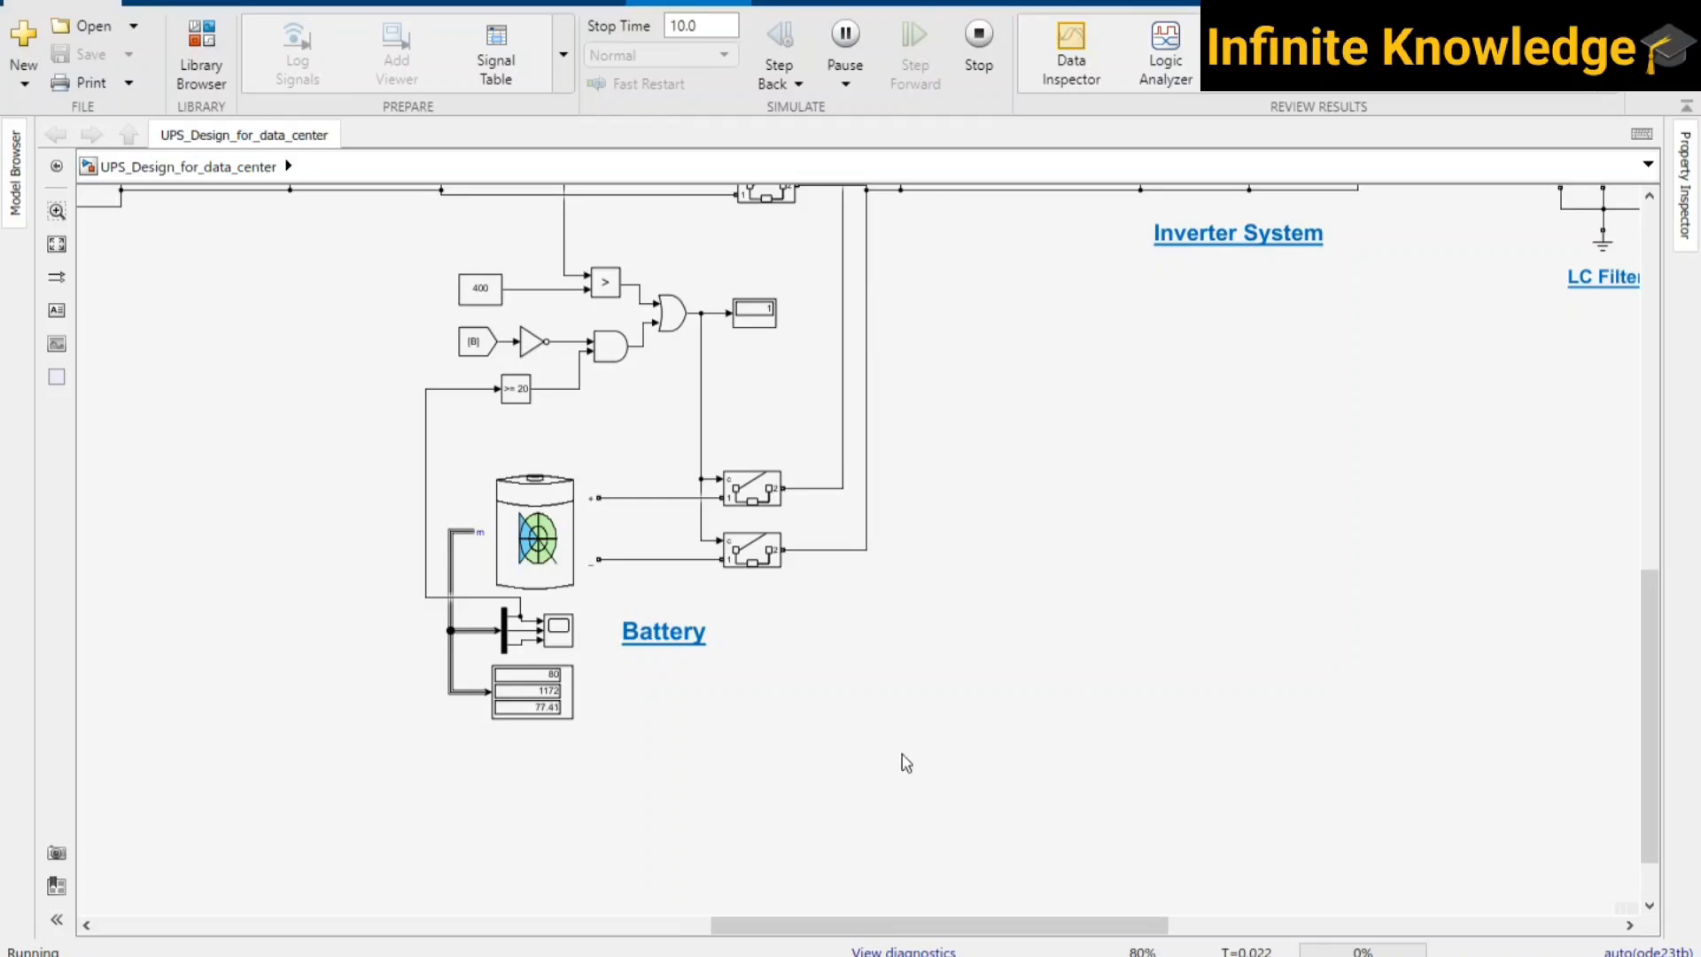
- Examine the 415V Diesel Generator System with its DG Fail Switch, DG Starting Delay and three-phase breaker
scroll(903, 753, "down", 1)
left_click_drag(493, 578, 772, 608)
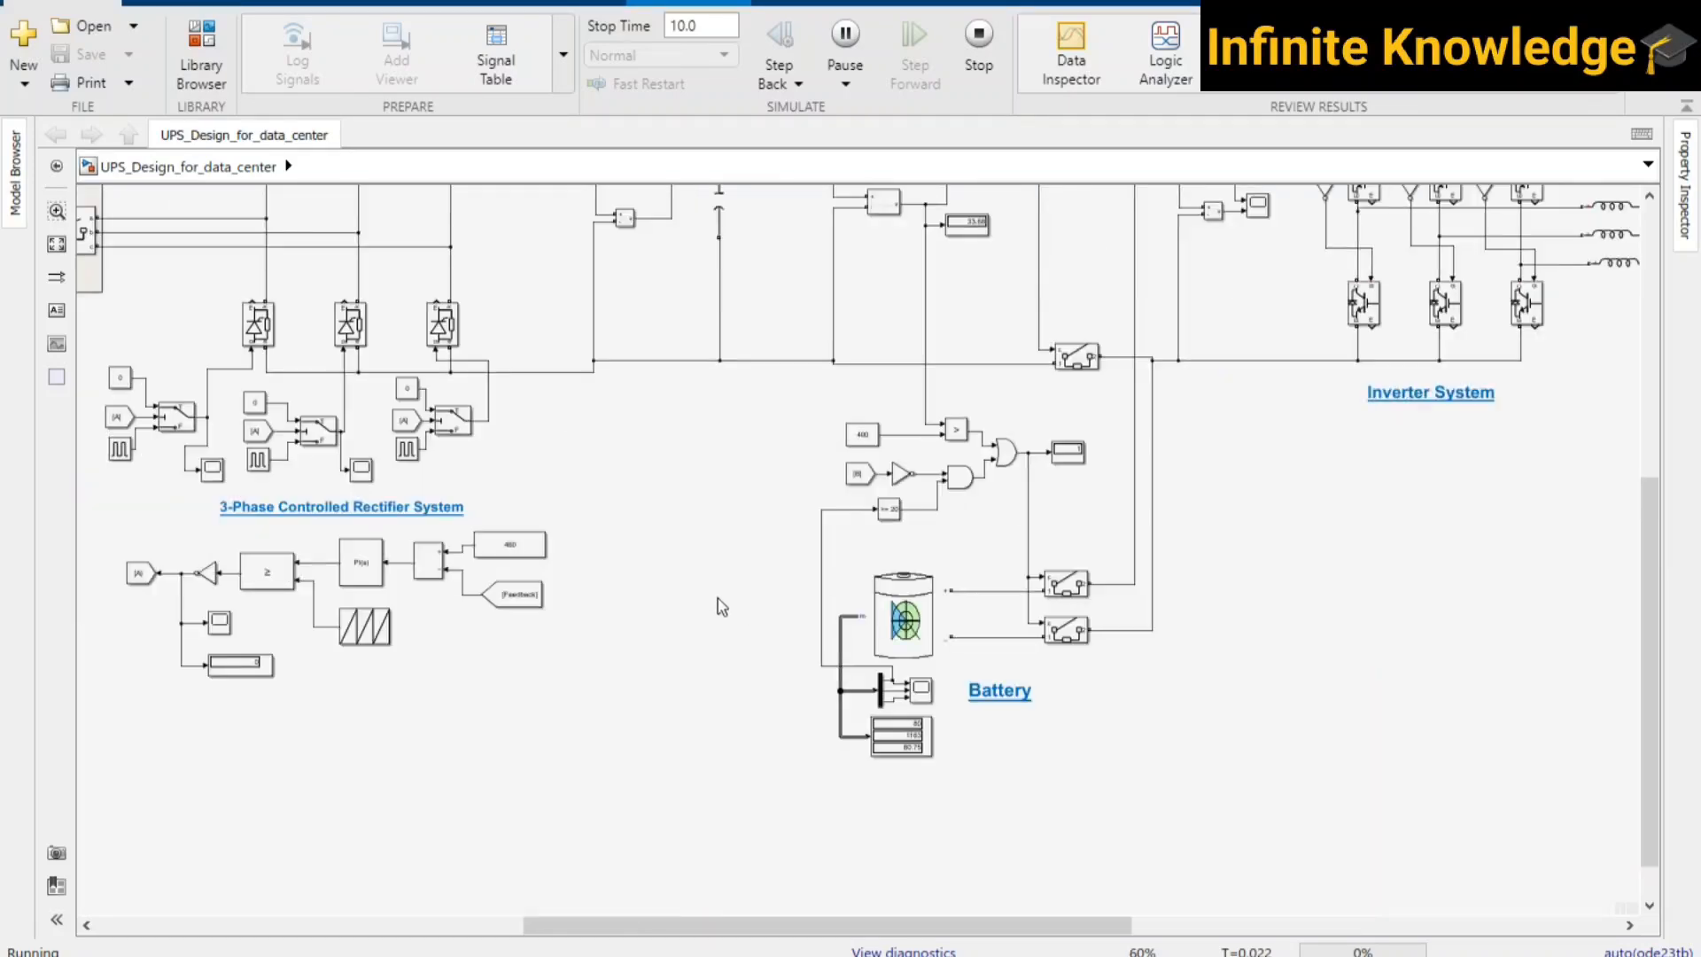
left_click_drag(549, 774, 1101, 695)
left_click_drag(533, 713, 858, 707)
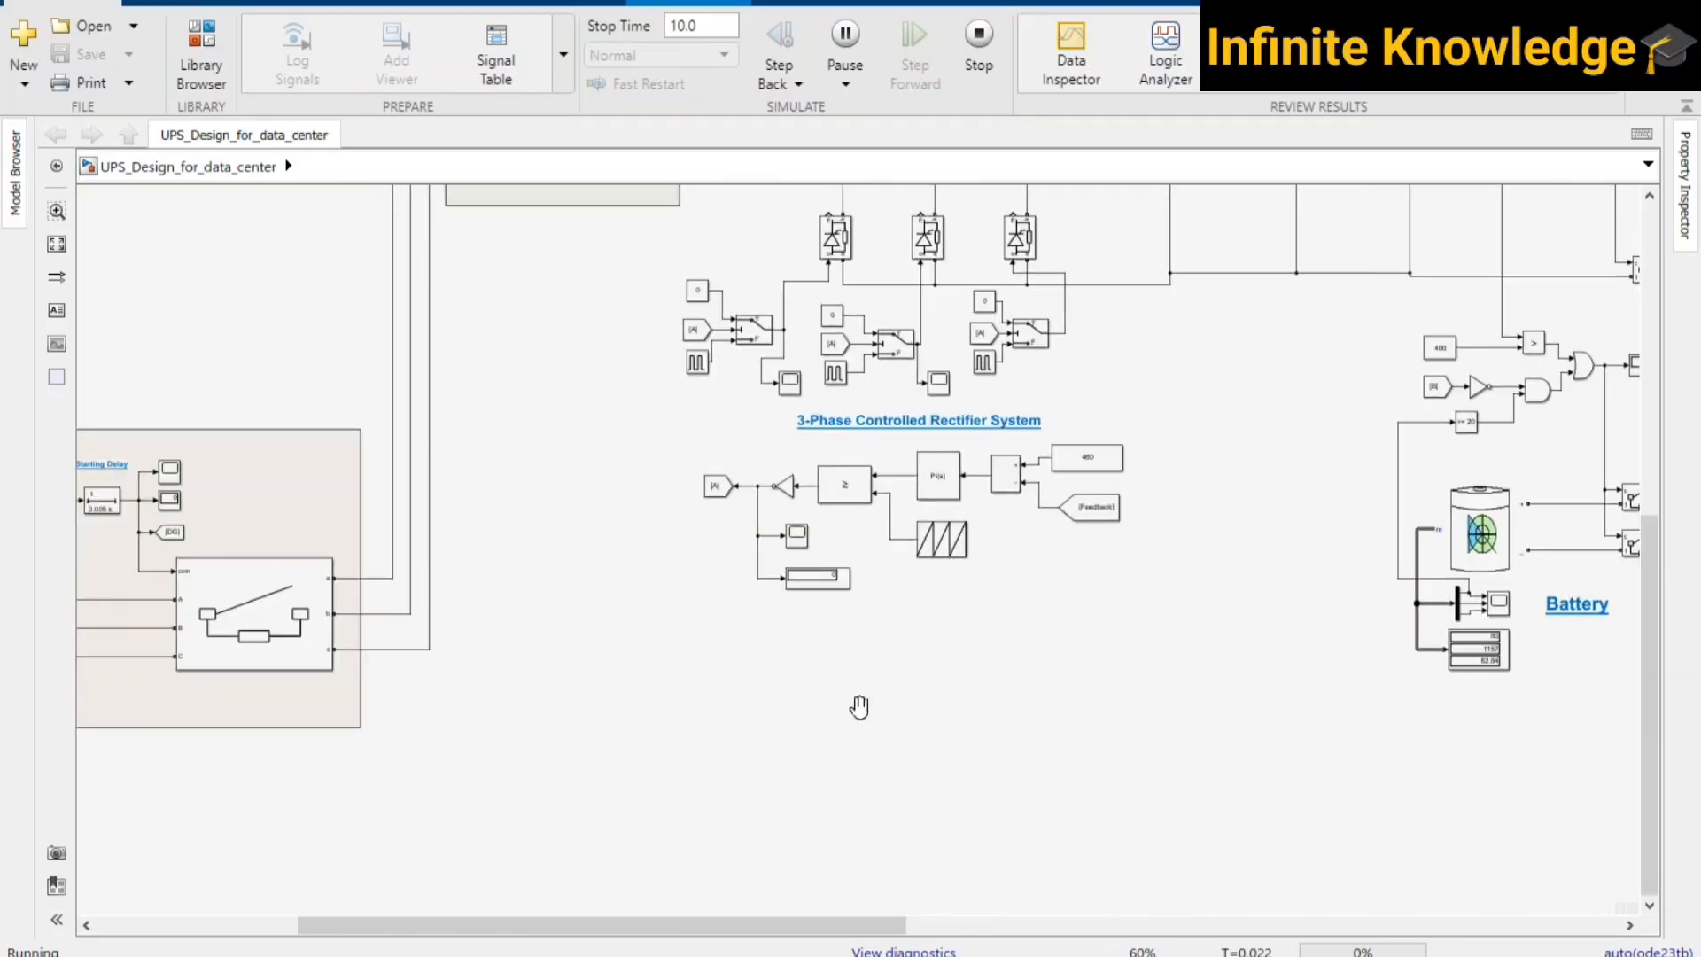
left_click_drag(957, 731, 964, 723)
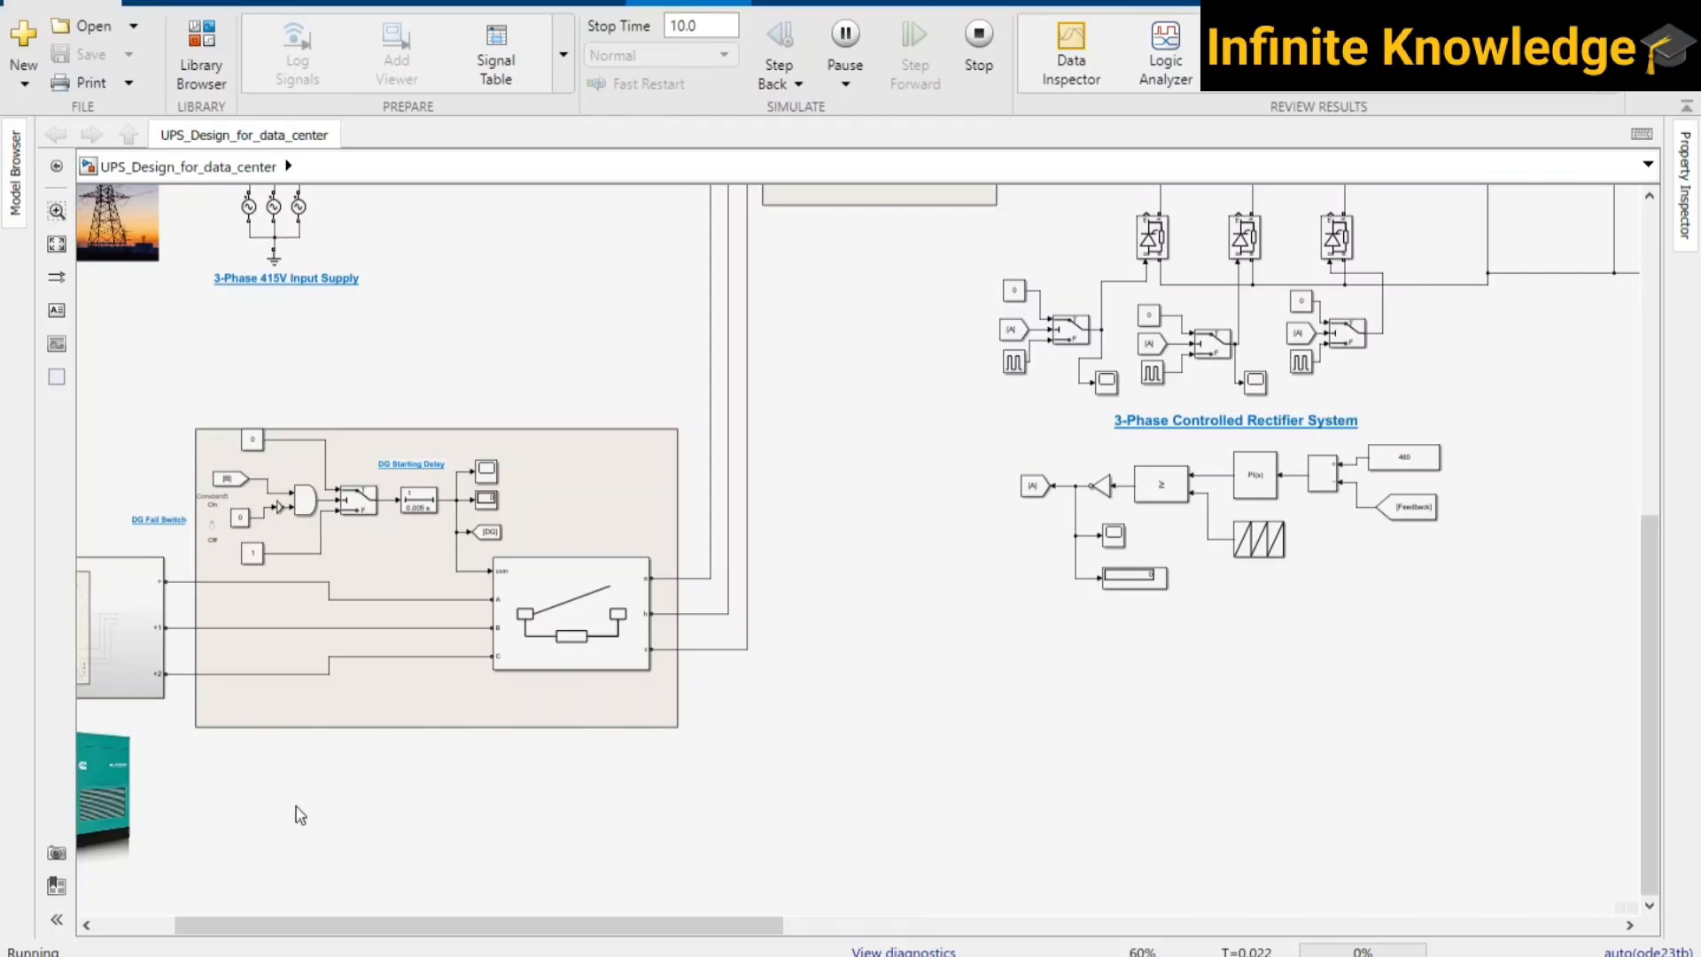
left_click_drag(543, 822, 777, 845)
scroll(413, 611, "up", 2)
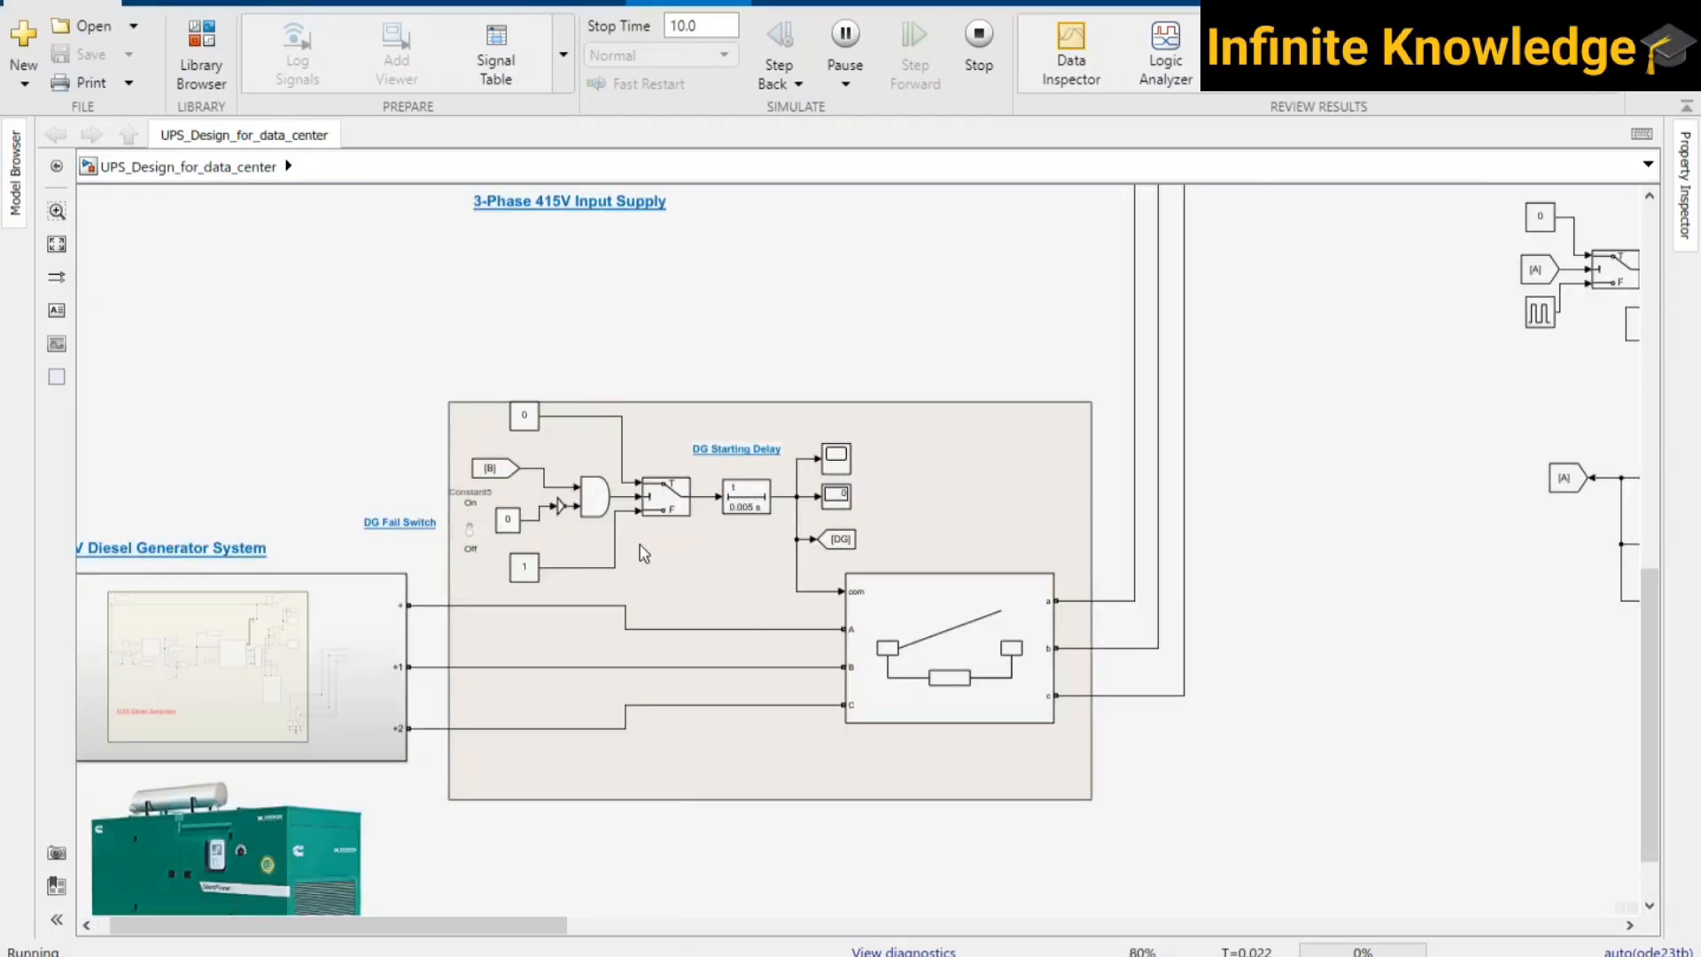
left_click_drag(339, 394, 448, 350)
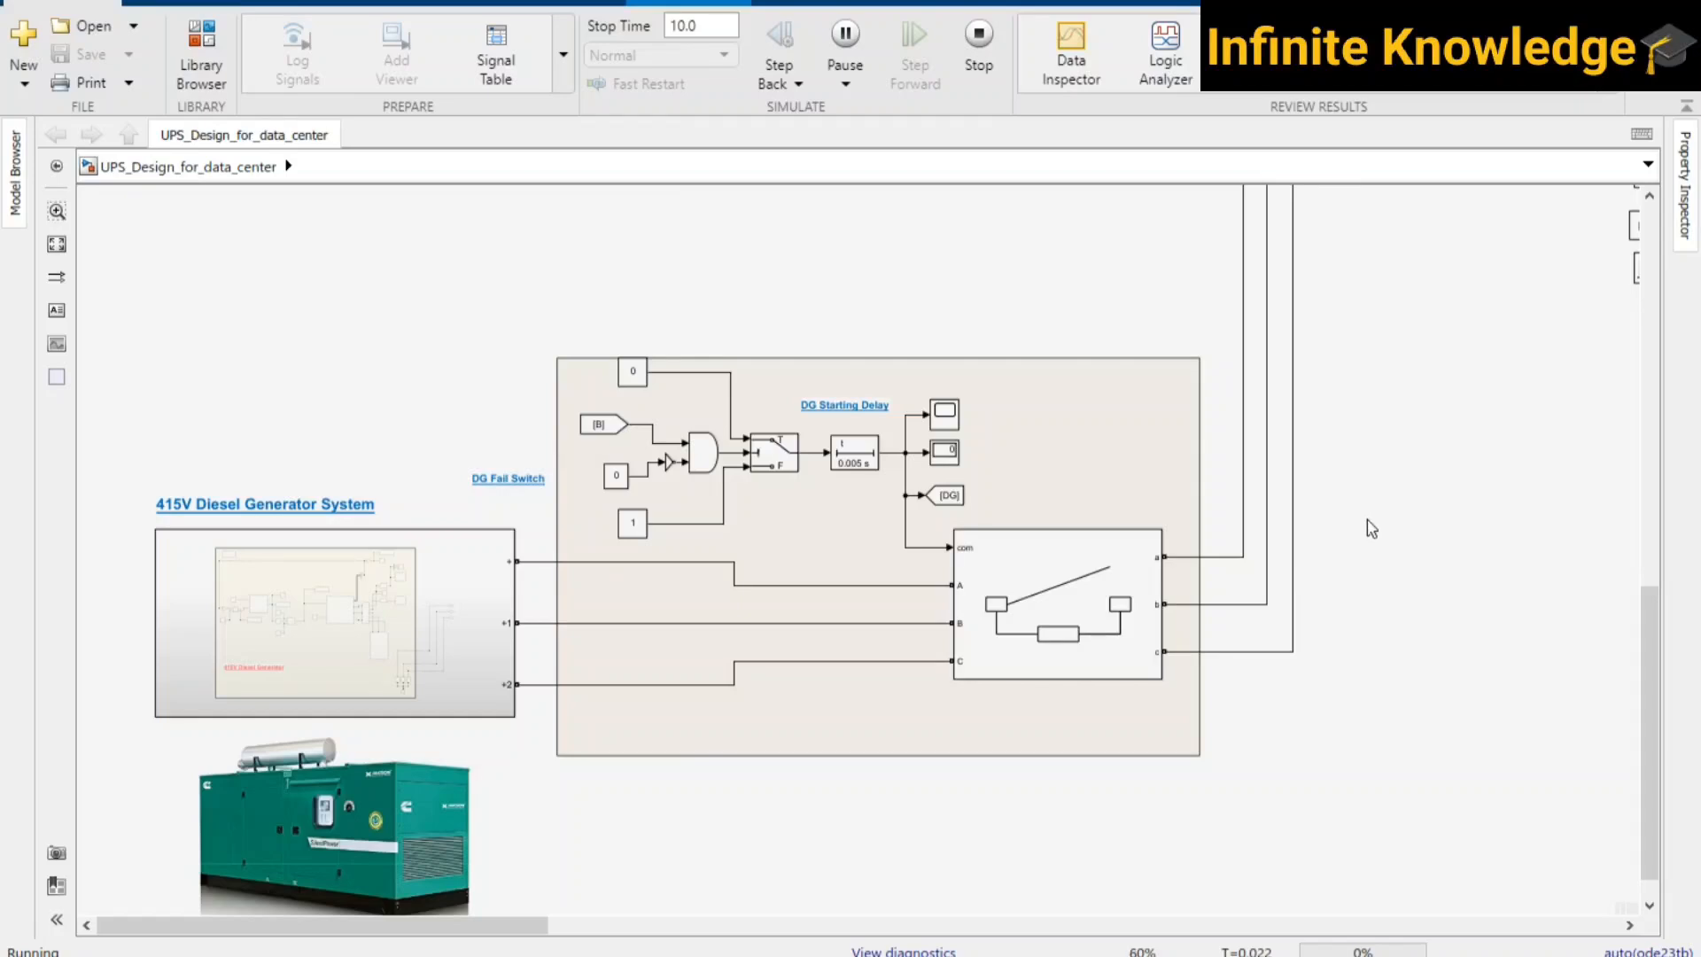
- Recheck the Battery's measurement display while the generator start is delayed
scroll(1372, 528, "down", 3)
scroll(1418, 488, "right", 8)
scroll(1356, 395, "up", 3)
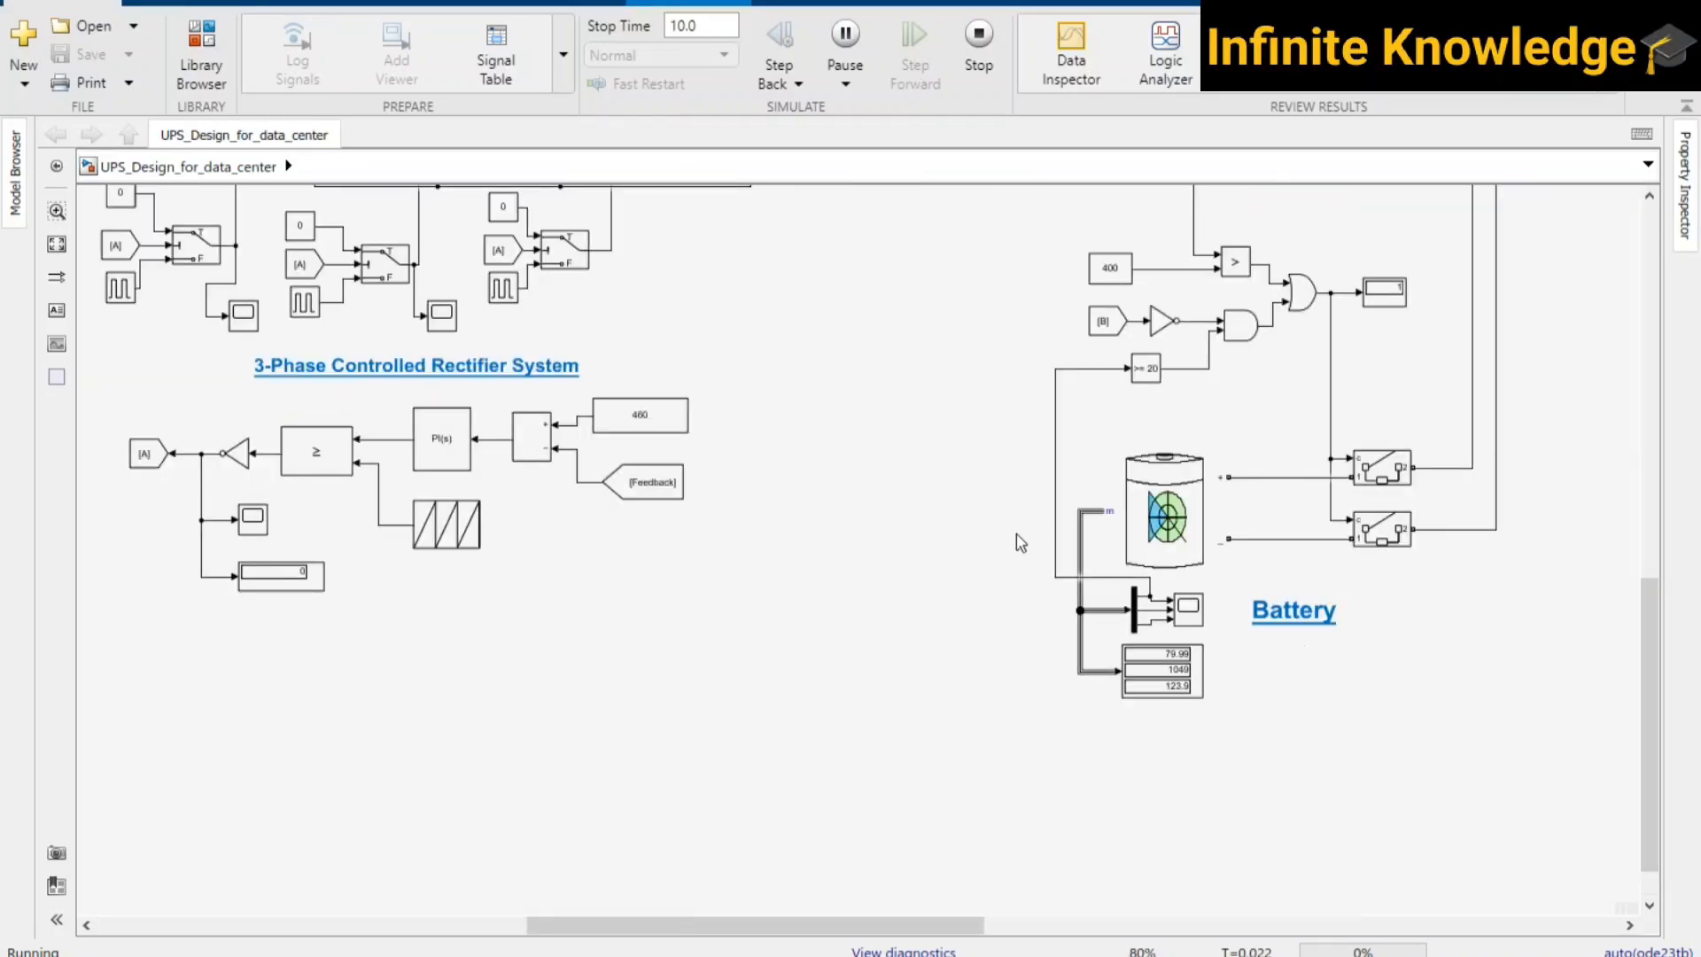
- Inspect the DG Starting Delay block and the display of its output signal
scroll(825, 645, "down", 2)
left_click_drag(896, 634, 1675, 512)
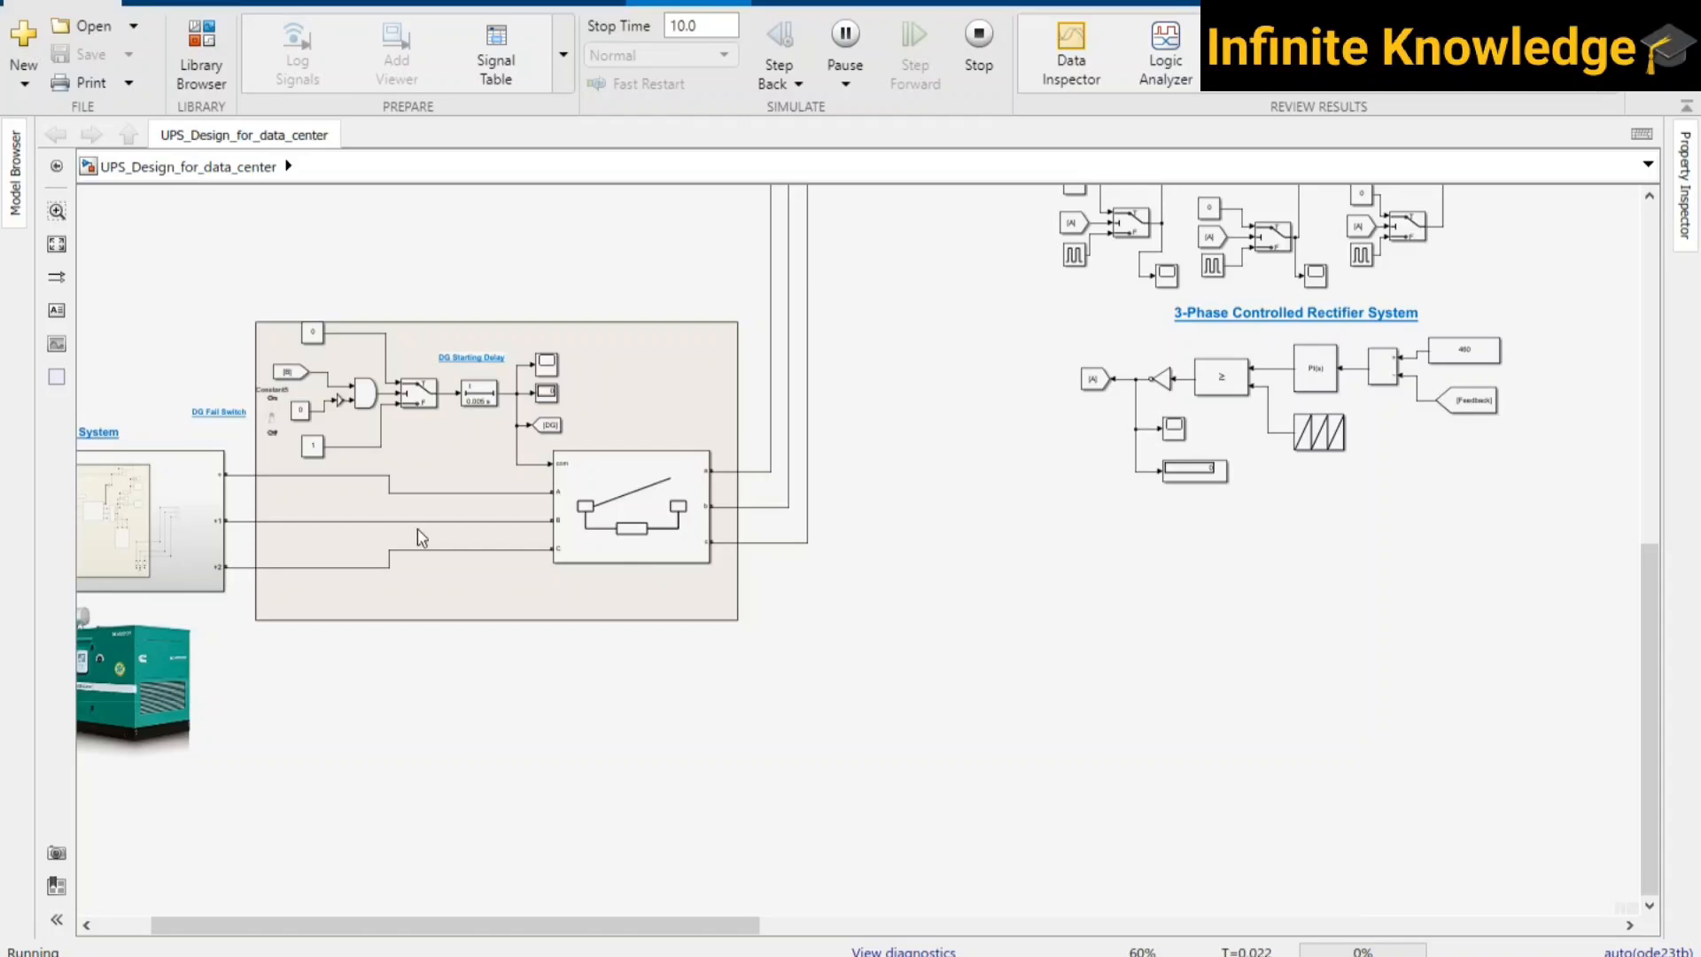
scroll(346, 426, "up", 2)
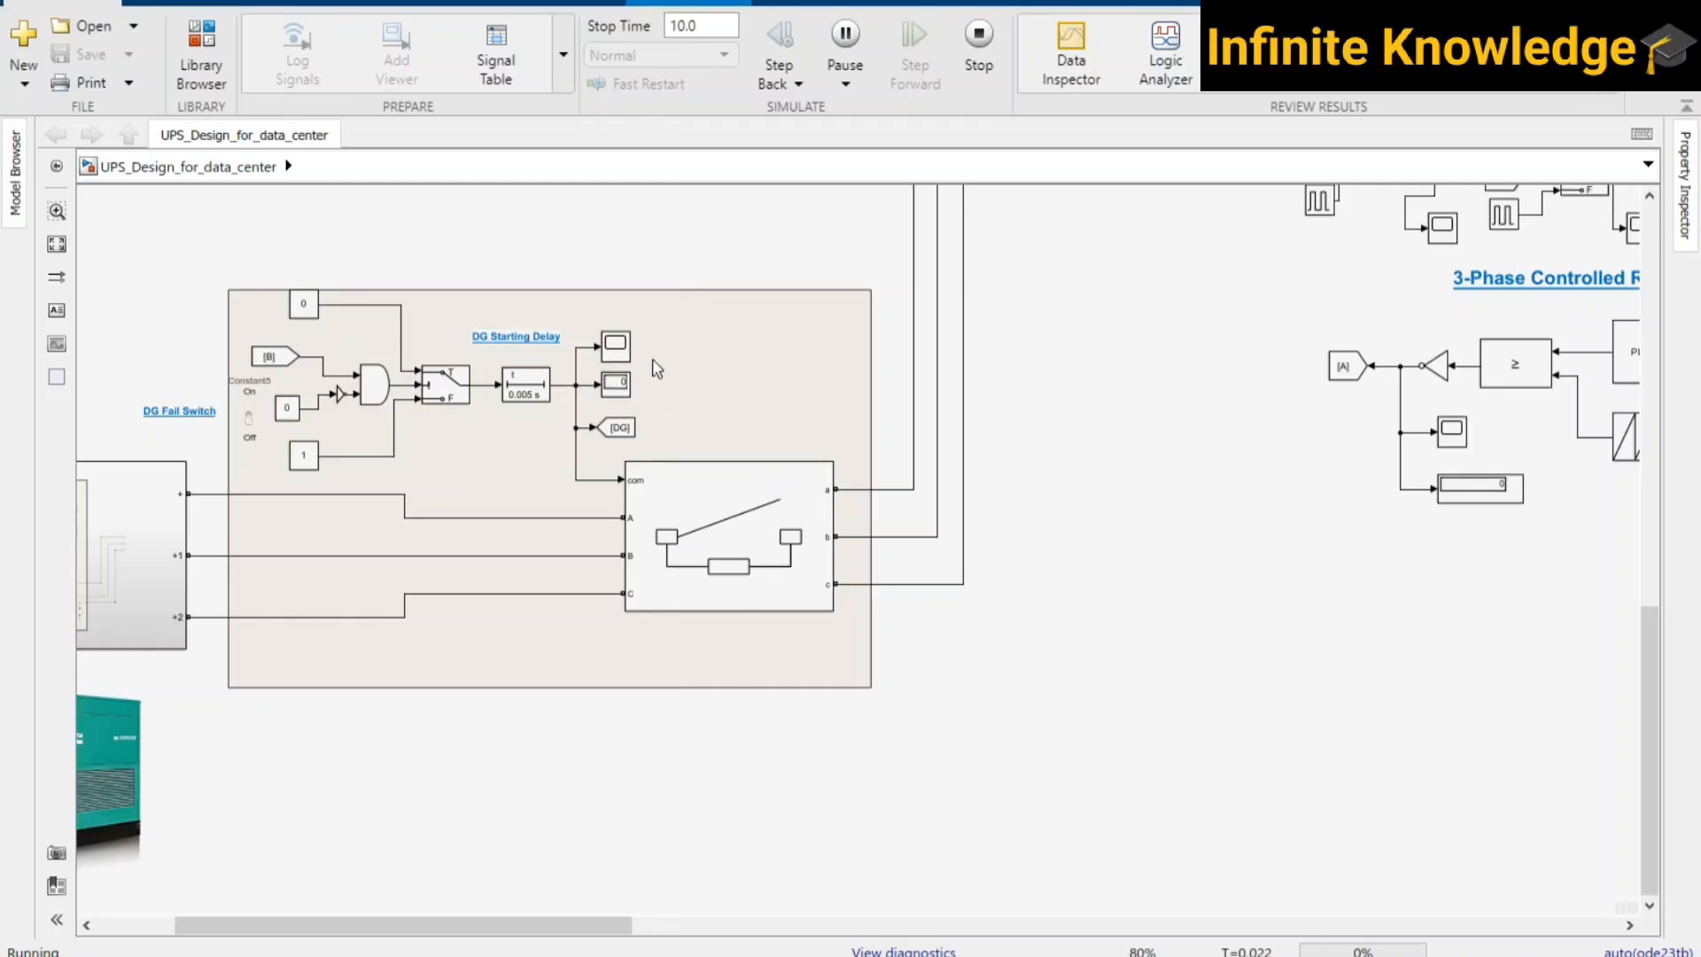
scroll(675, 422, "down", 3)
left_click_drag(313, 387, 522, 399)
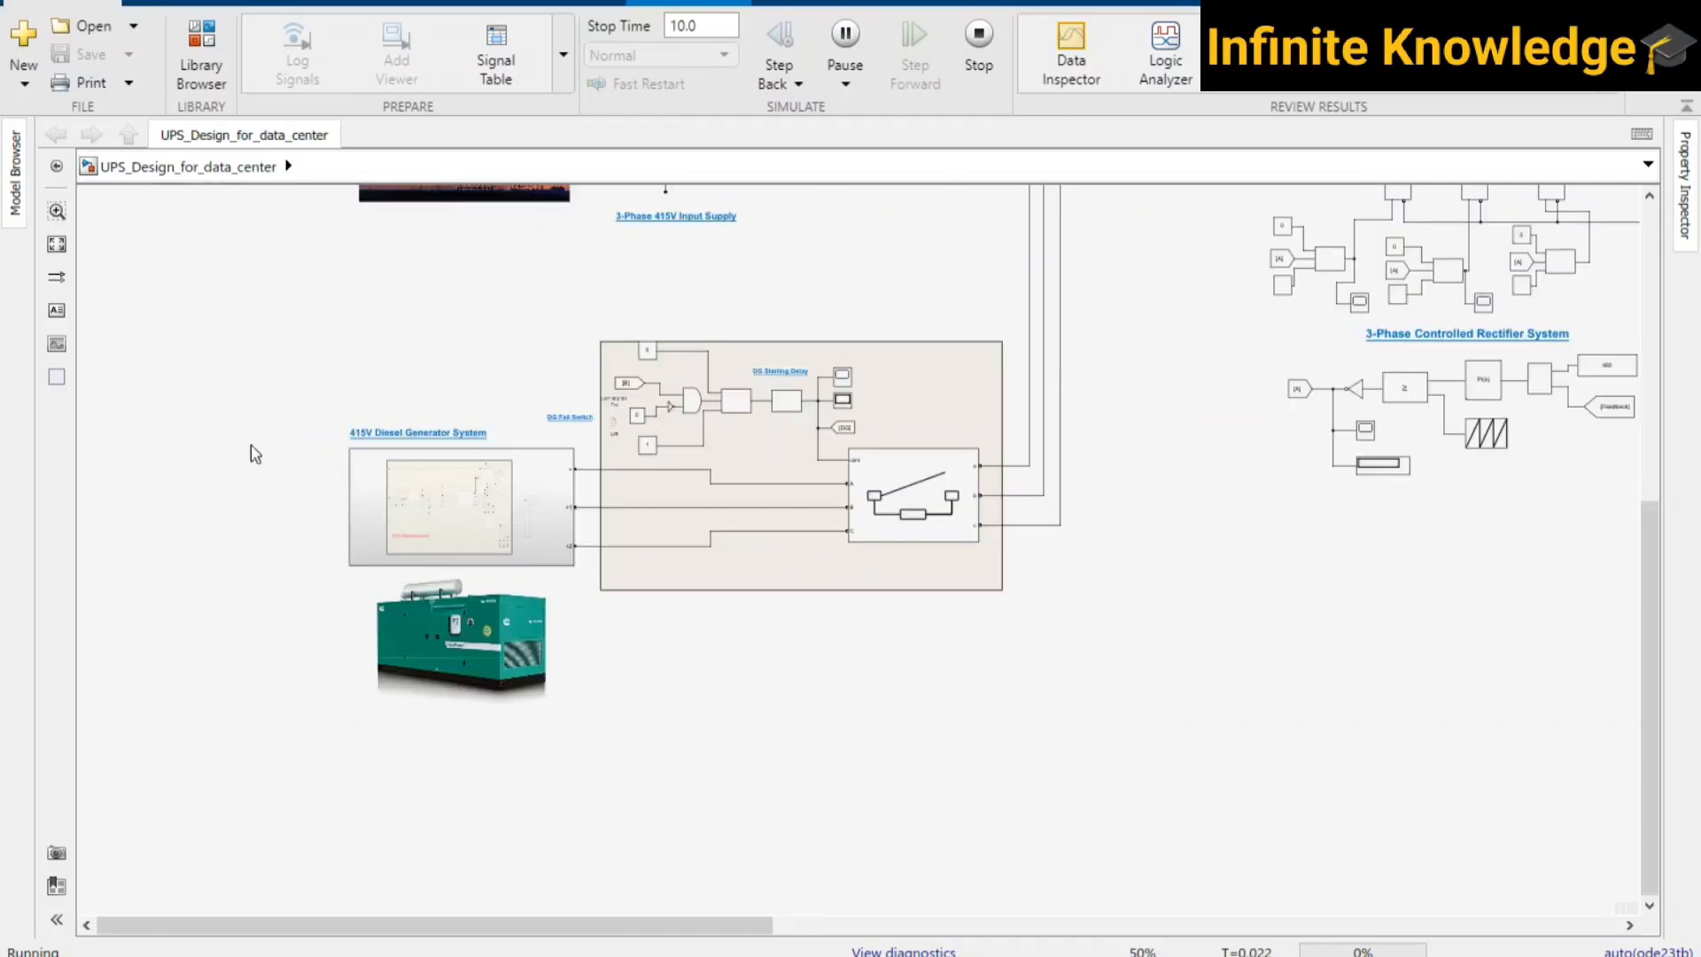
- Compare the Battery section with the 415V Diesel Generator System and its breaker during the starting delay
left_click_drag(1125, 388, 464, 516)
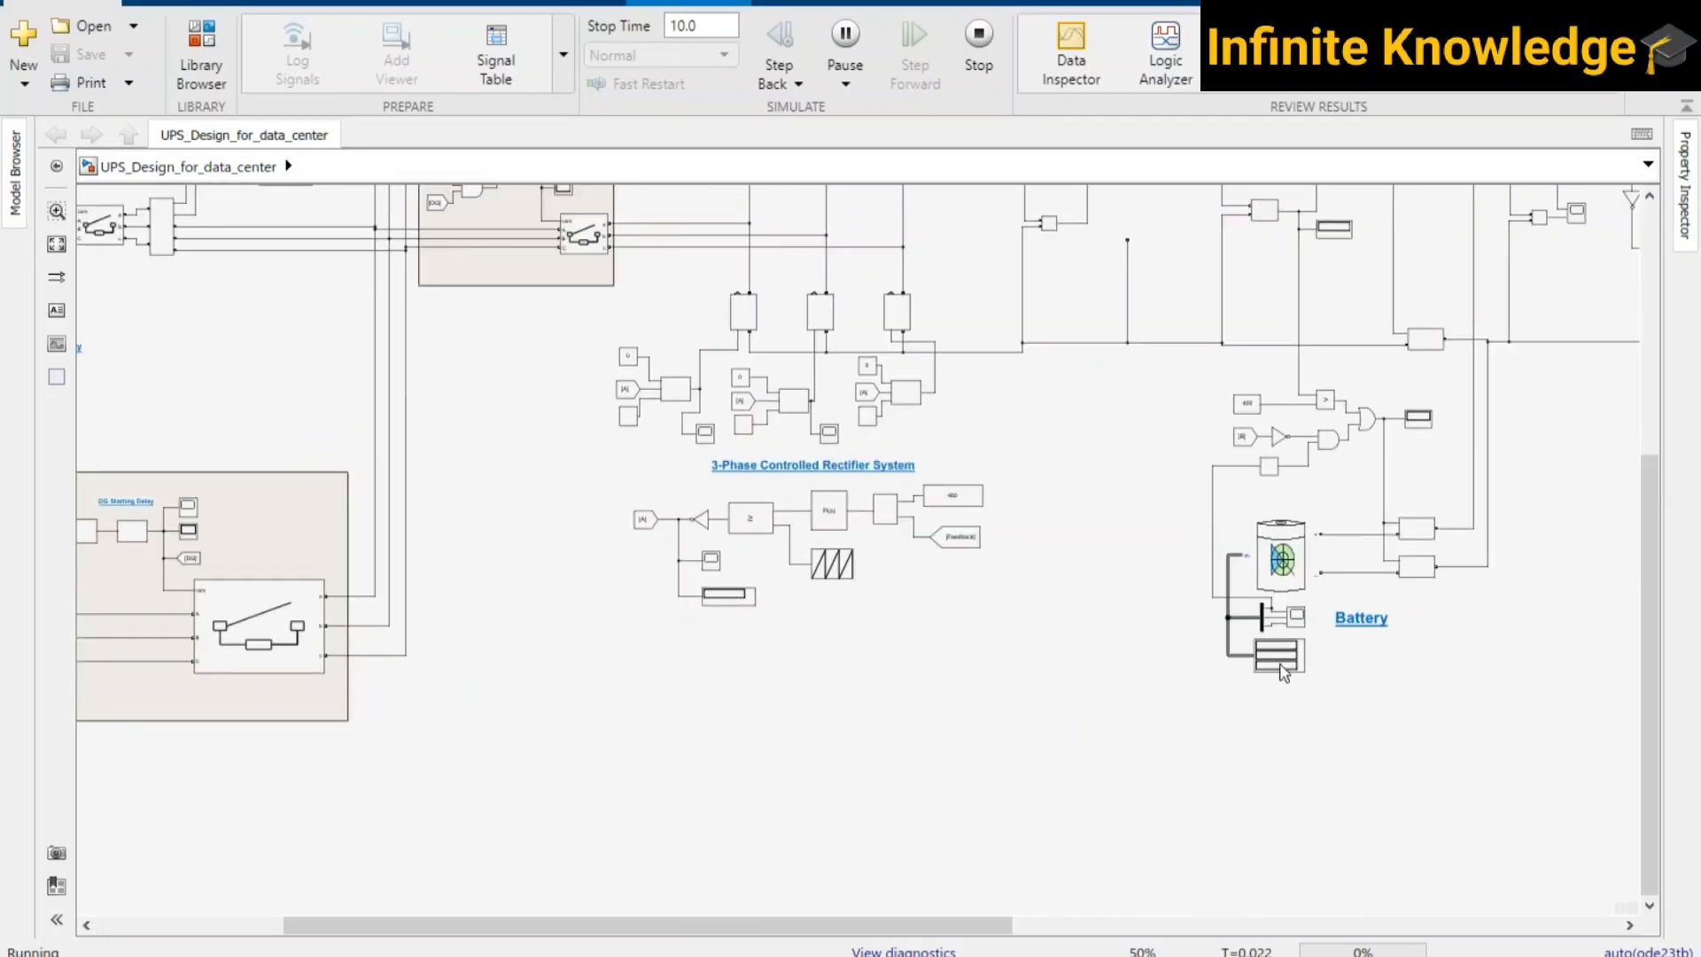
scroll(1442, 673, "up", 1)
left_click_drag(977, 712, 1358, 696)
scroll(1357, 696, "down", 1)
left_click_drag(211, 569, 702, 578)
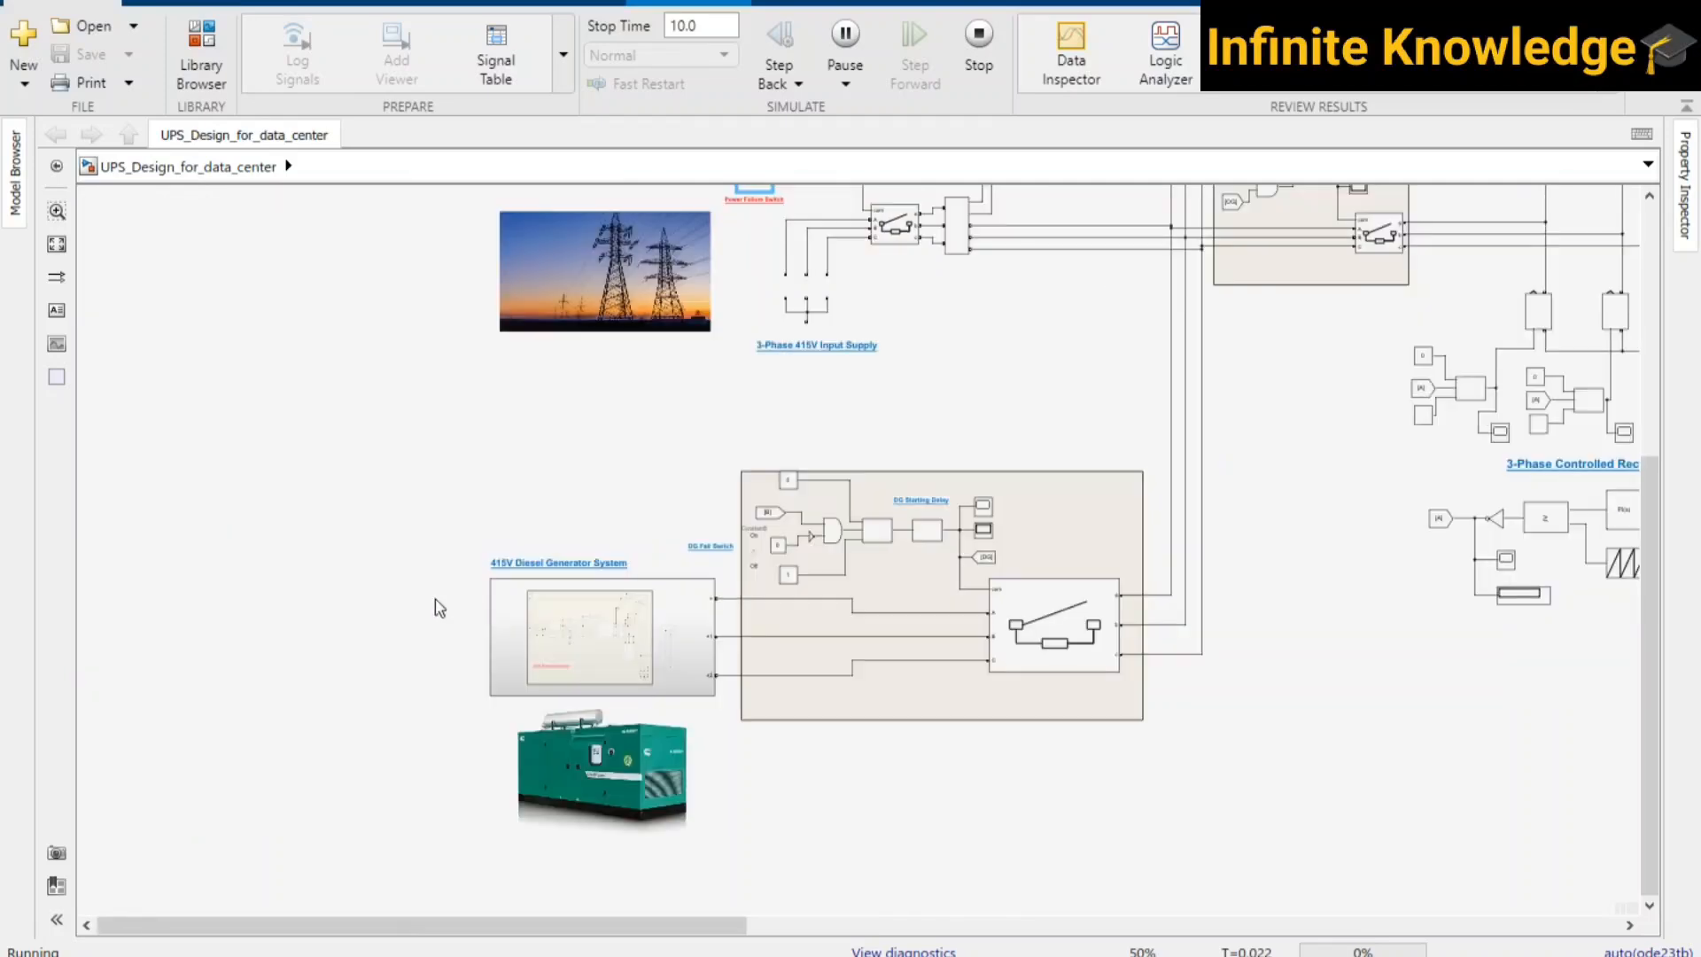
scroll(683, 719, "up", 1)
scroll(793, 739, "up", 1)
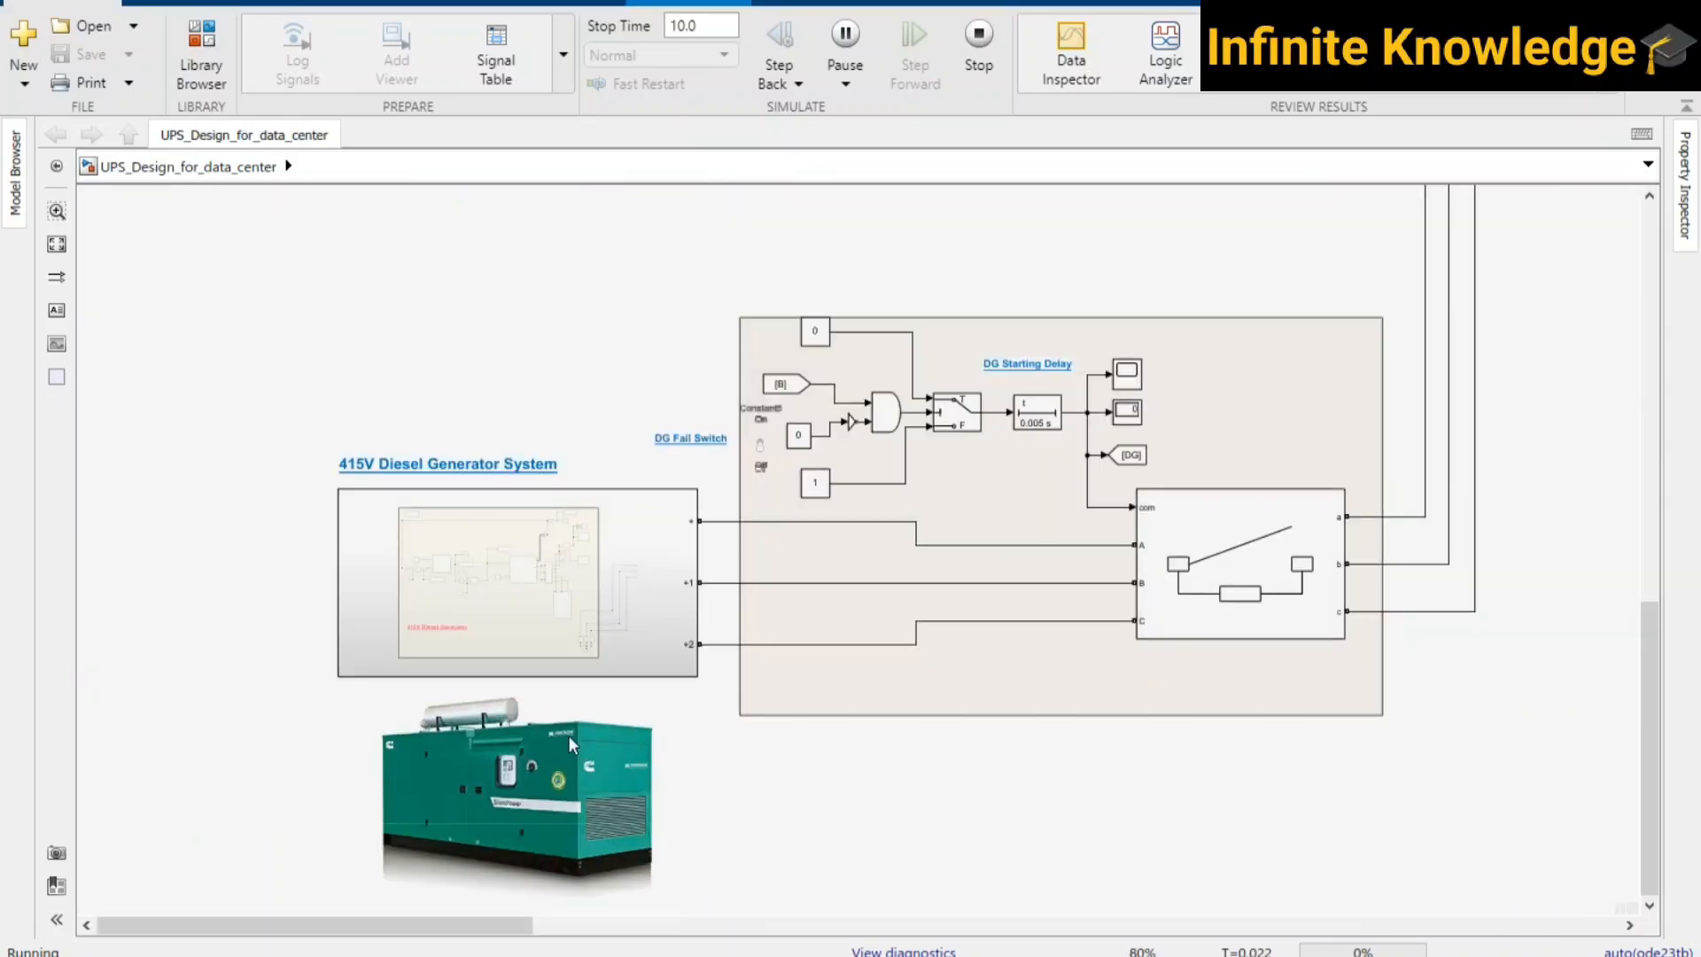
- Open the 415V Diesel Generator System subsystem and examine its circuit through to the three AC voltage sources feeding the output ports
double_click(536, 598)
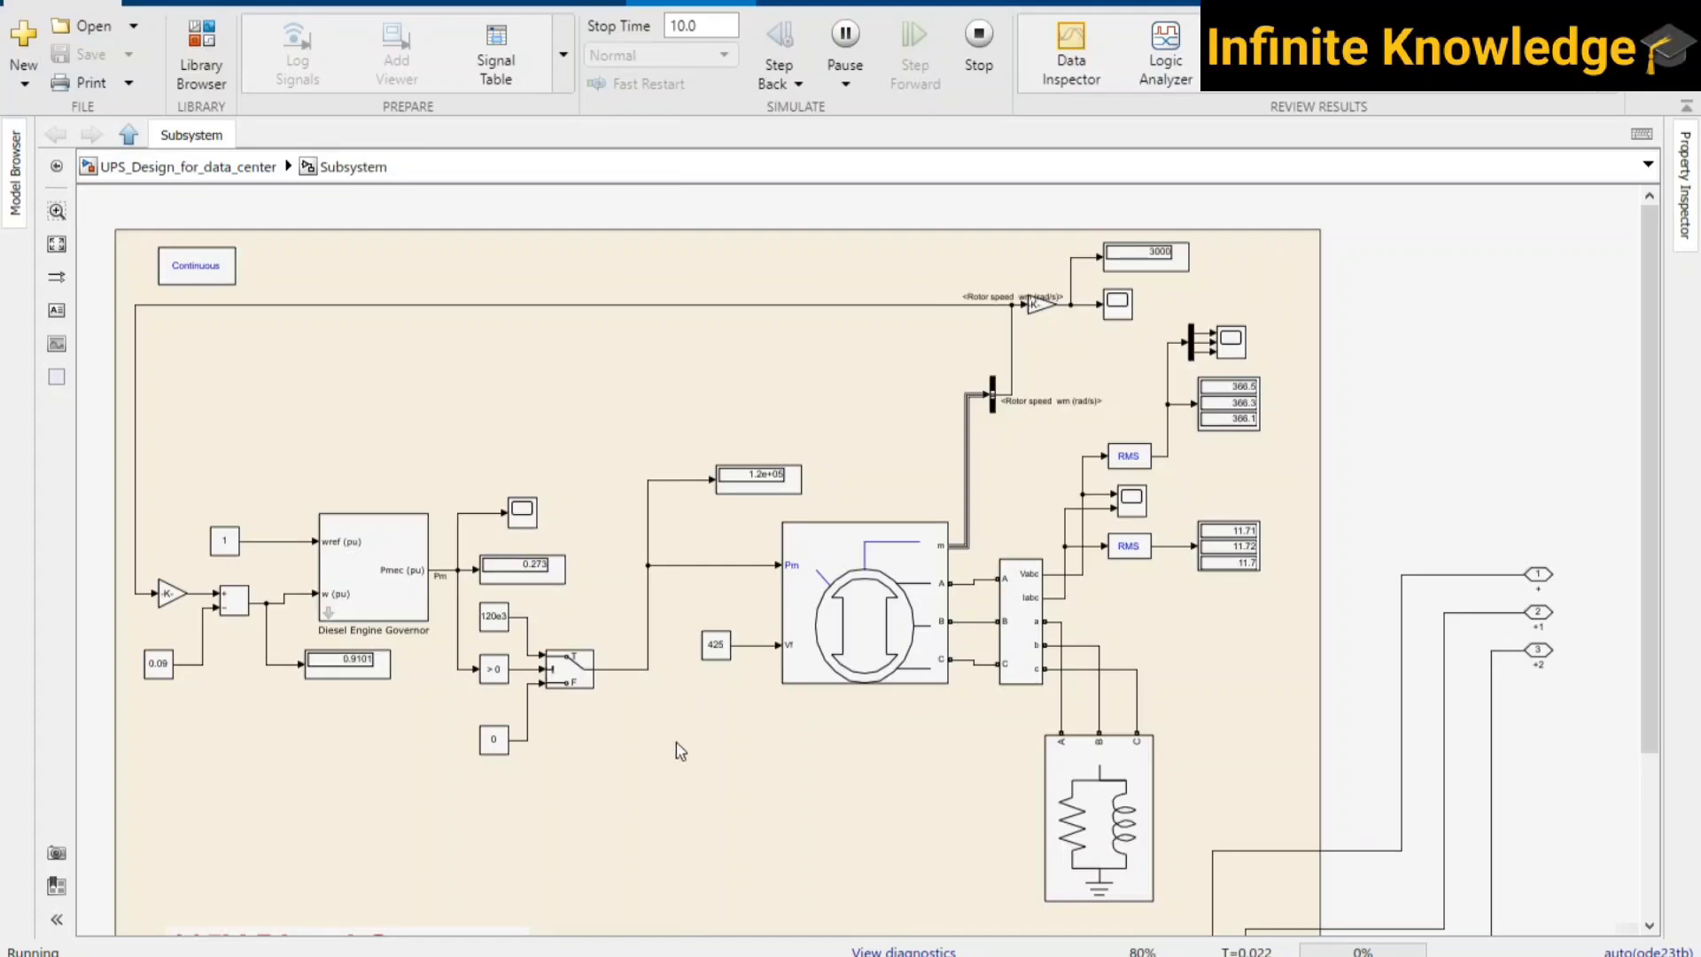
left_click_drag(678, 742, 689, 637)
scroll(694, 664, "down", 1)
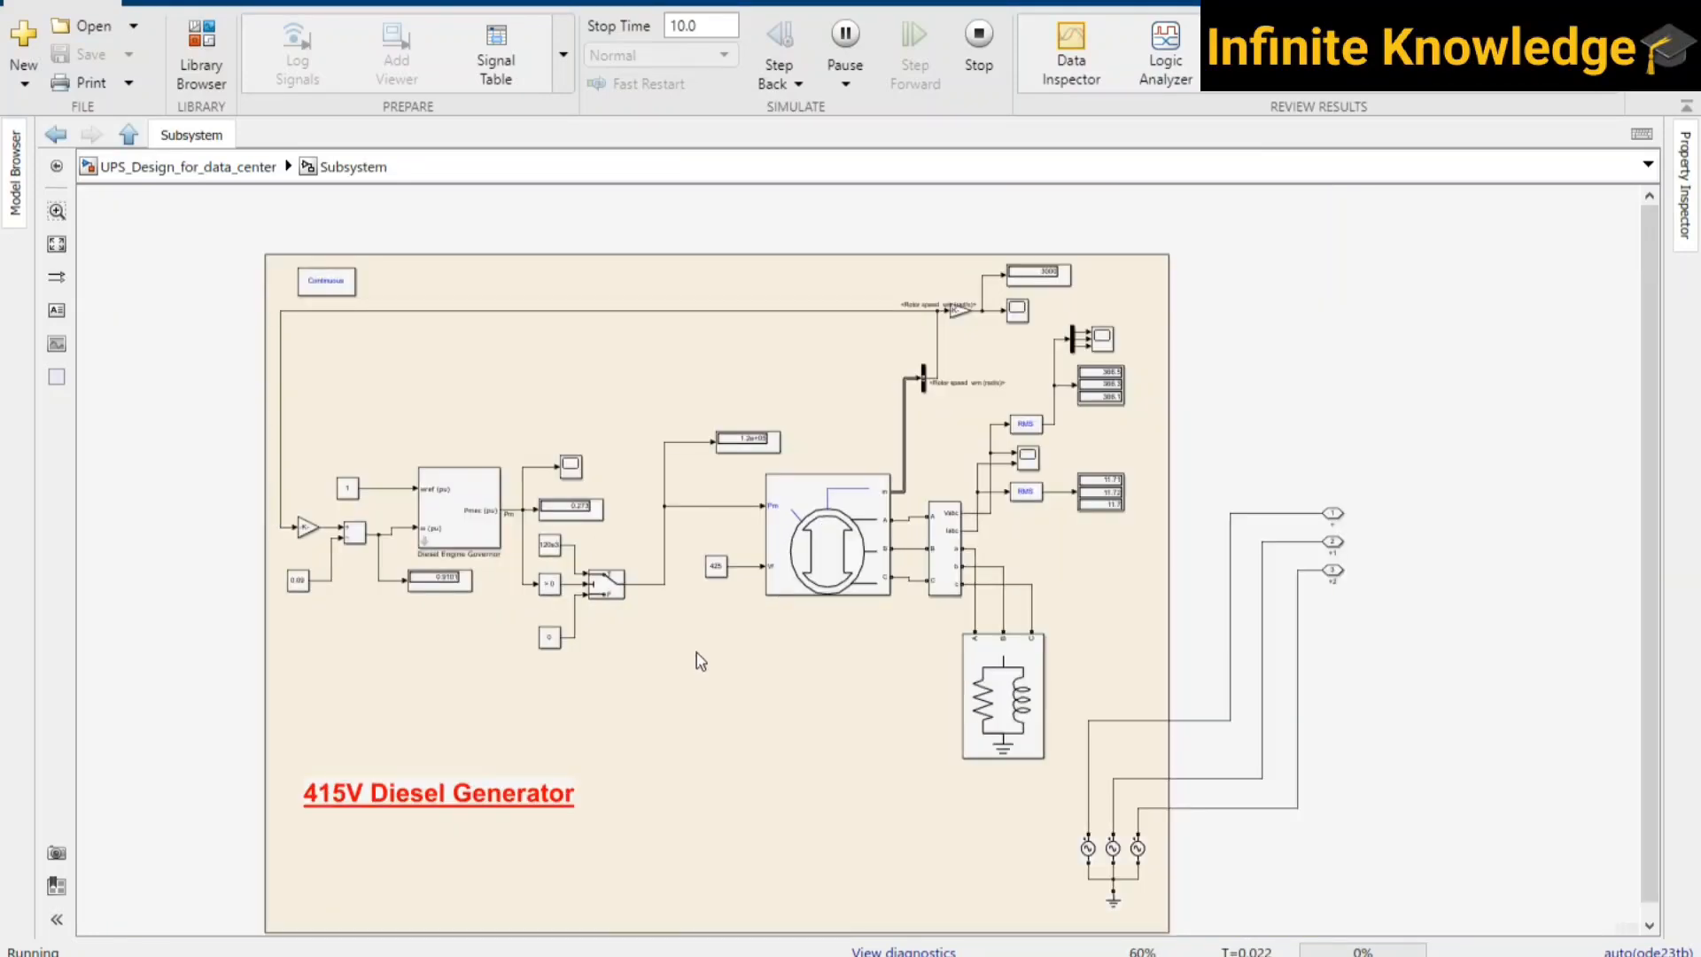
scroll(698, 654, "up", 1)
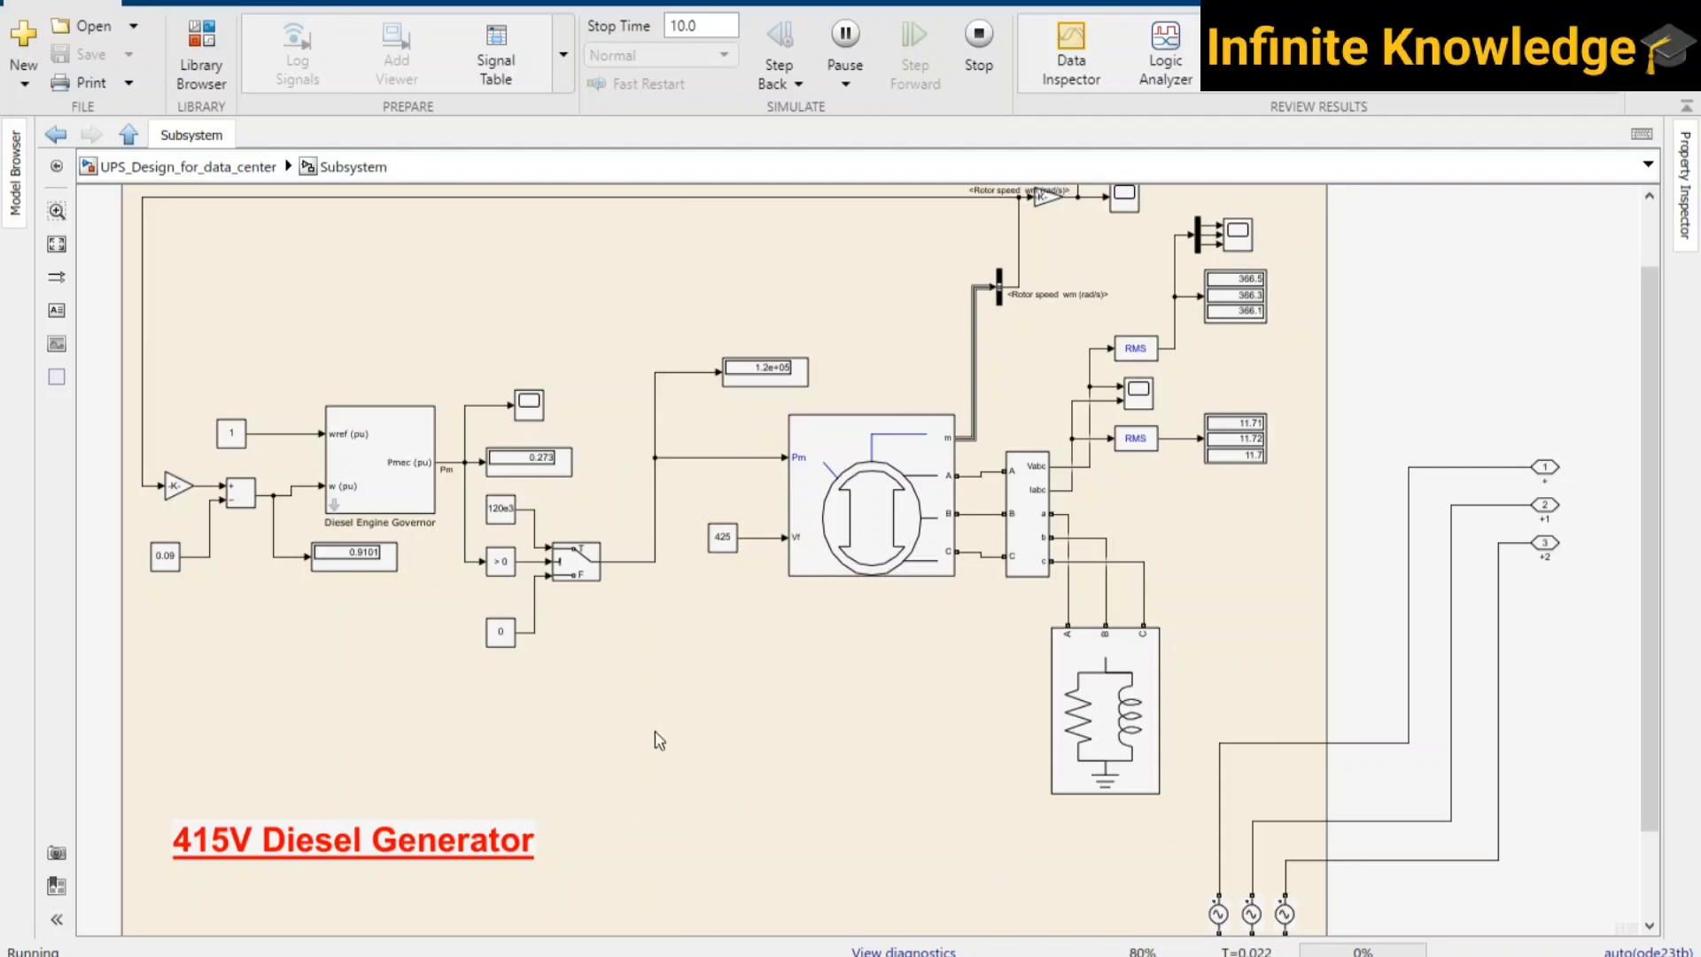
scroll(1092, 725, "down", 3)
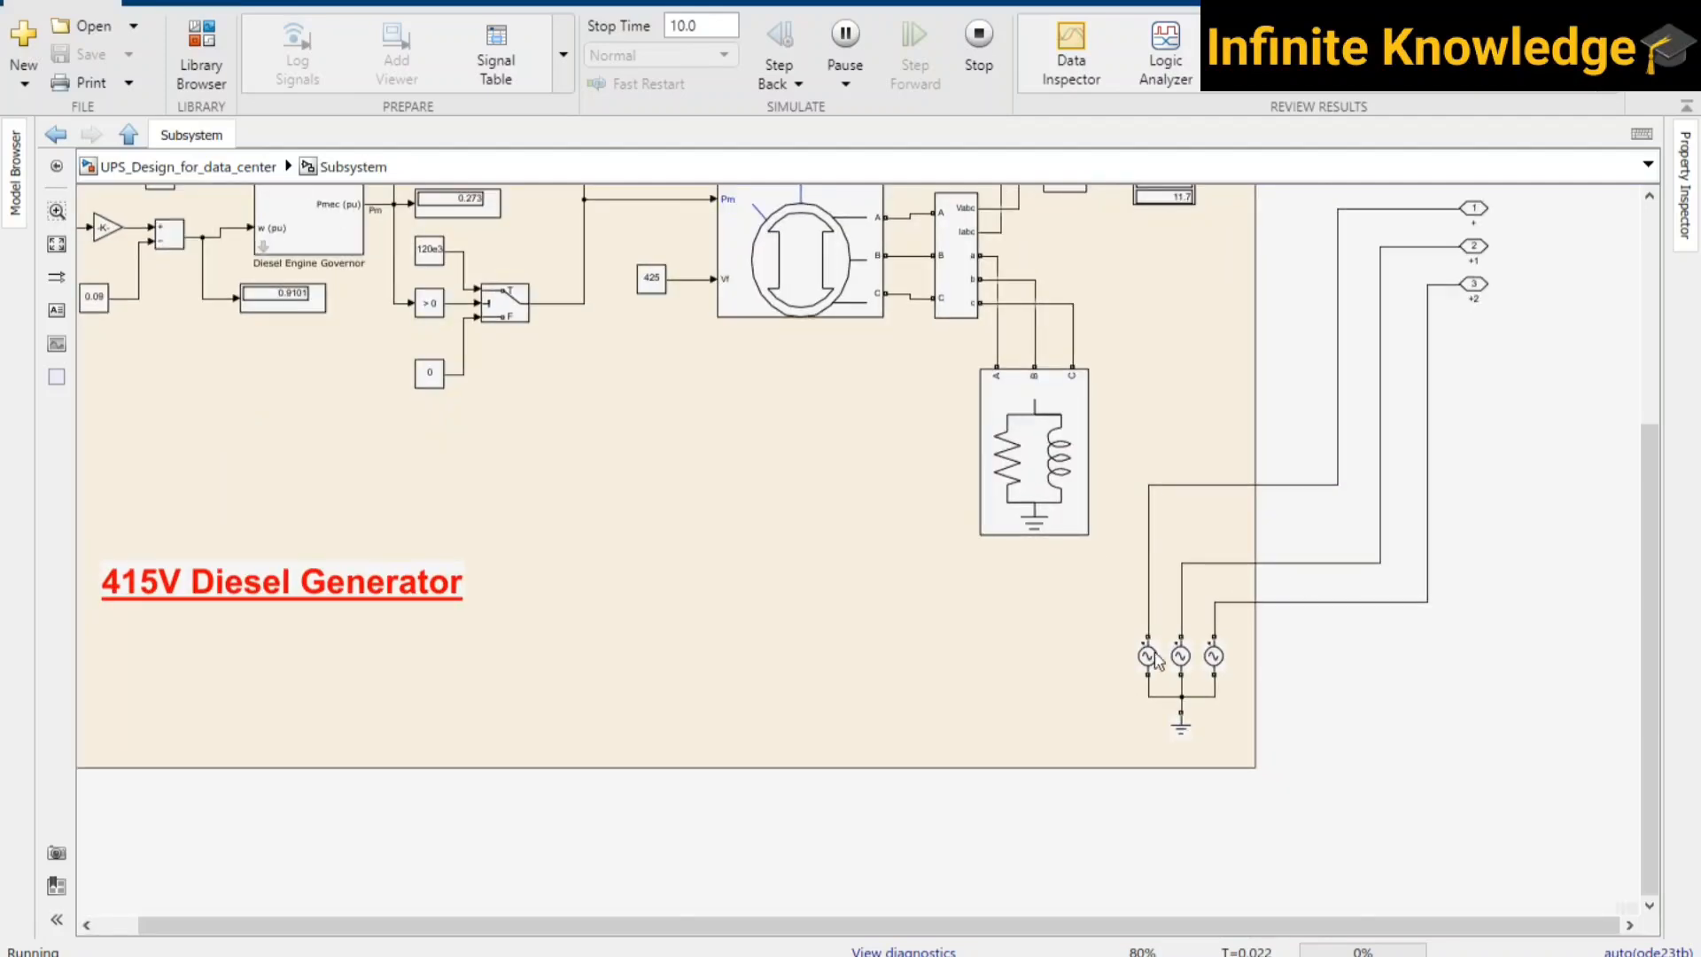
- Inspect the Diesel Engine Governor, synchronous machine, and RMS voltage and current displays inside the generator subsystem
scroll(838, 675, "up", 3)
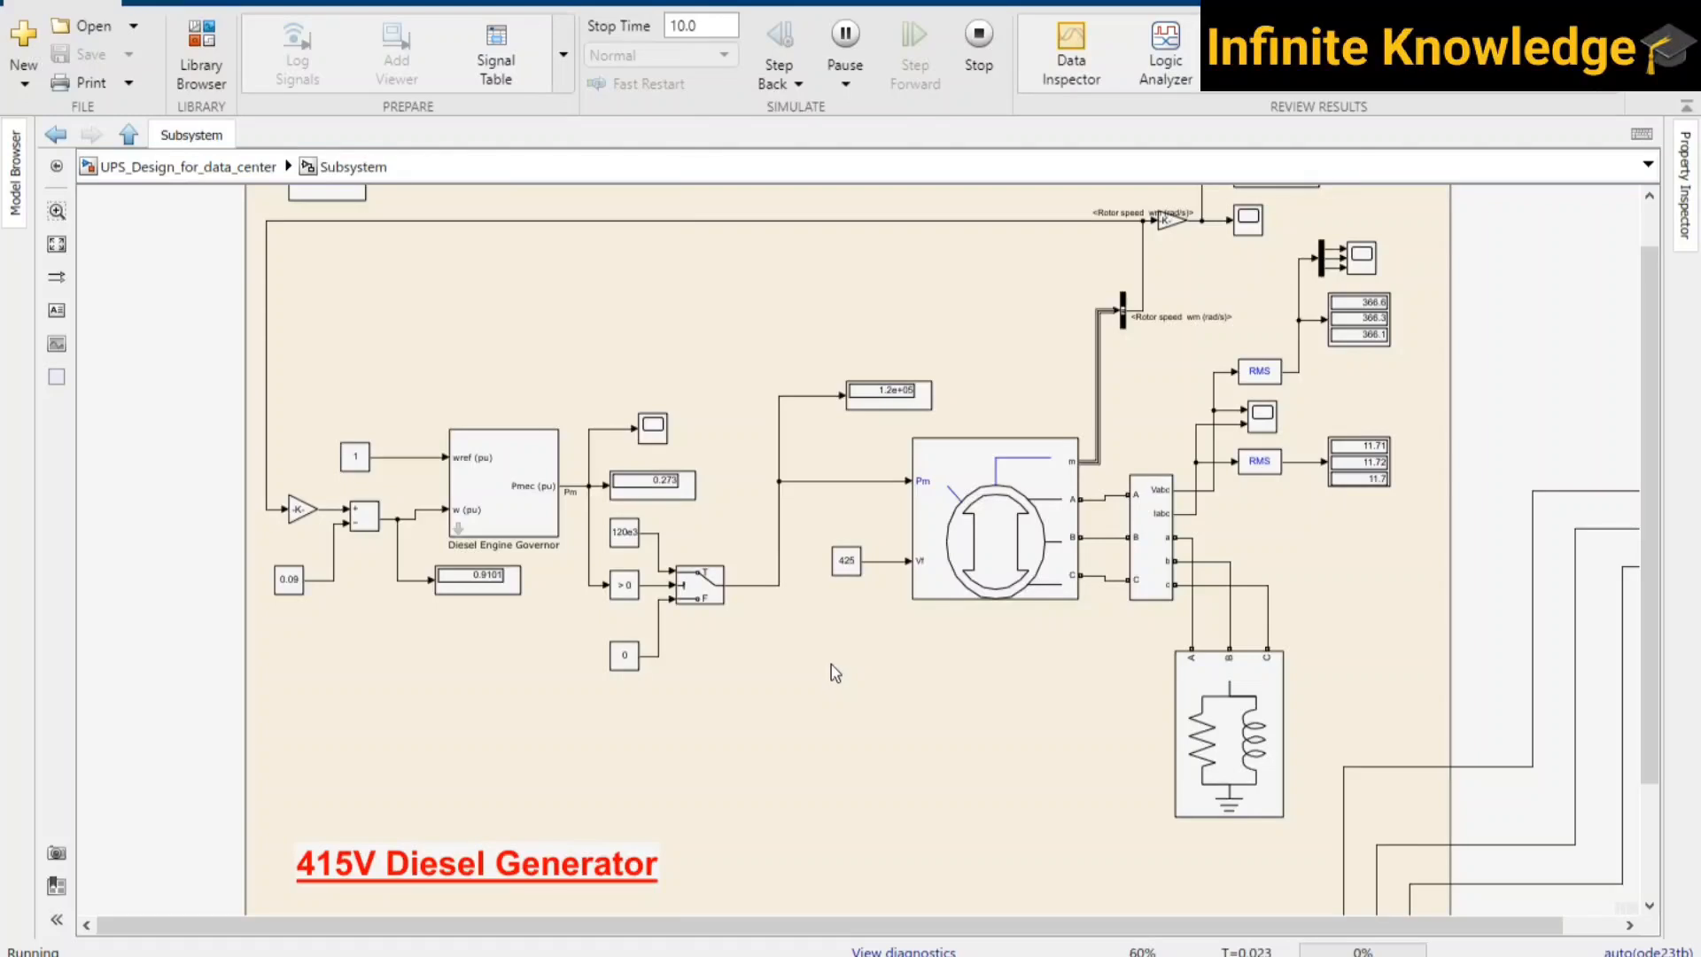
scroll(835, 674, "down", 1)
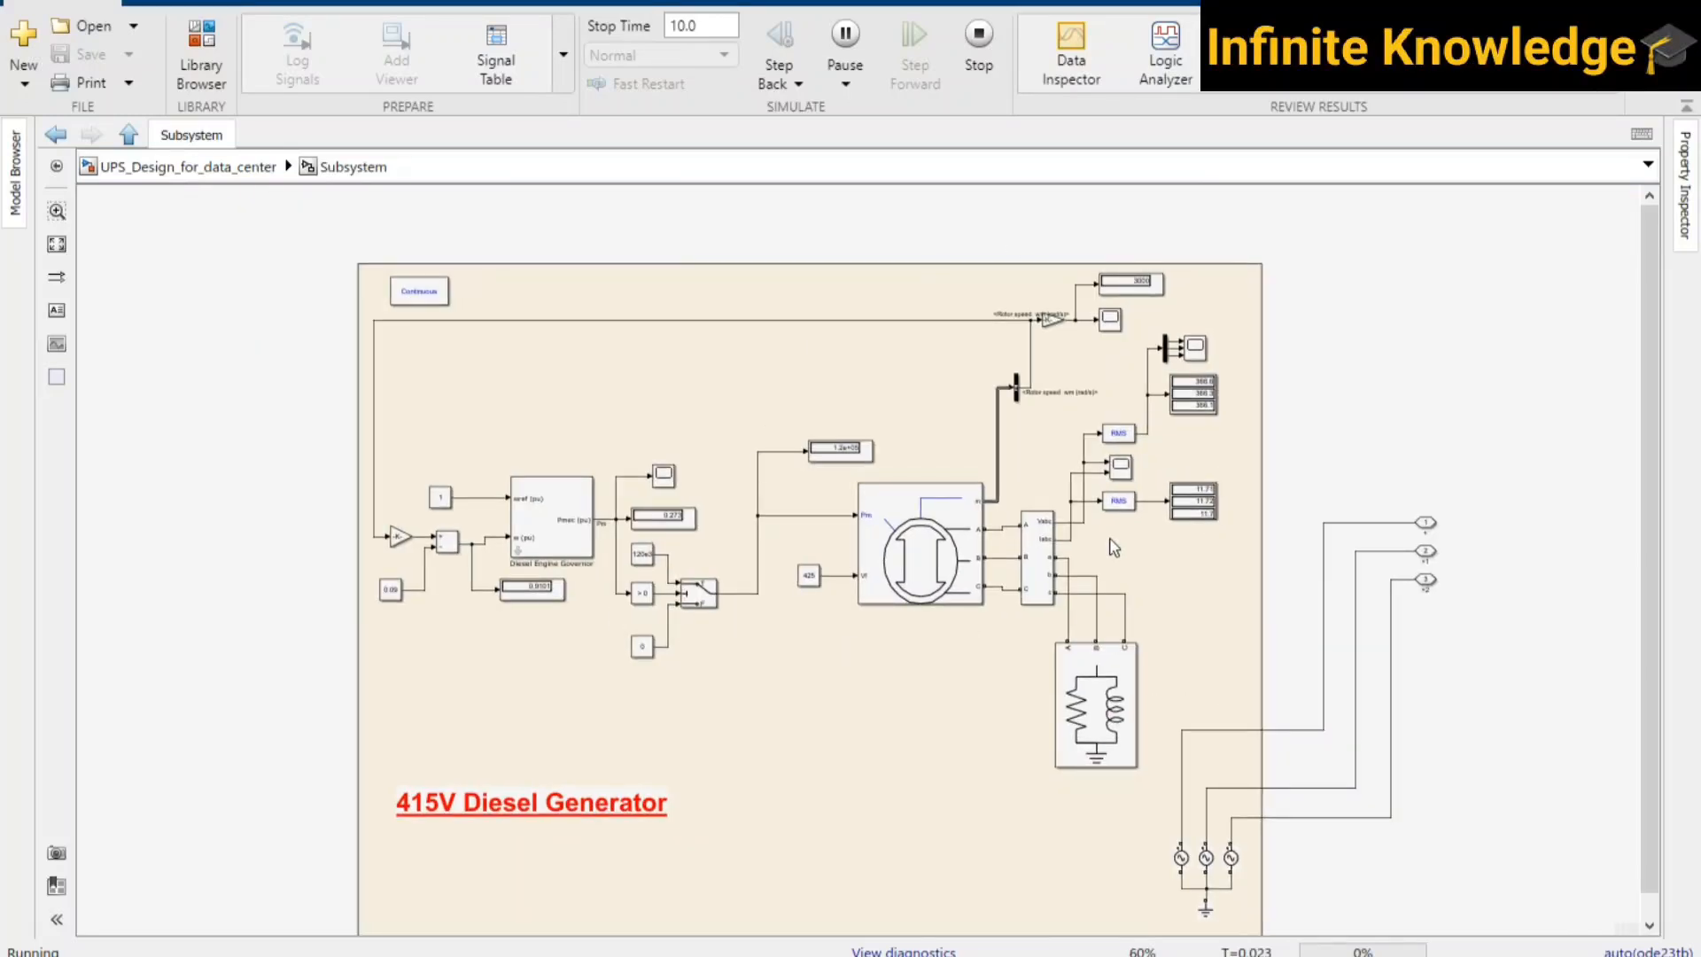
scroll(1111, 538, "up", 1)
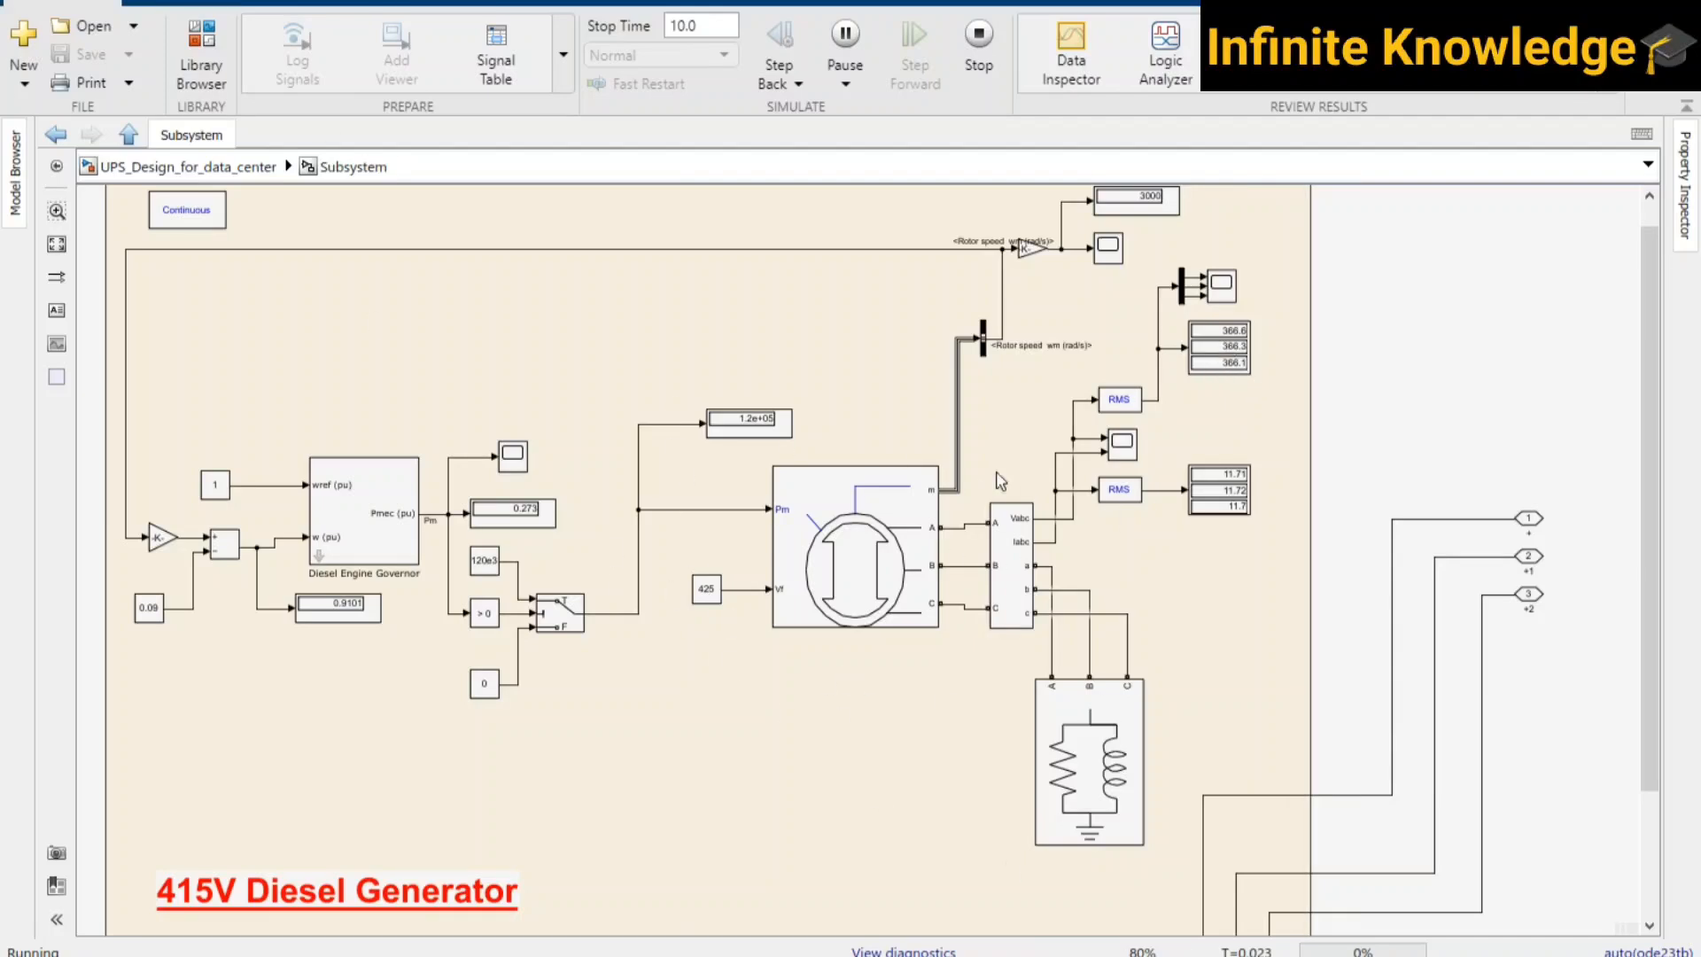
left_click(846, 492)
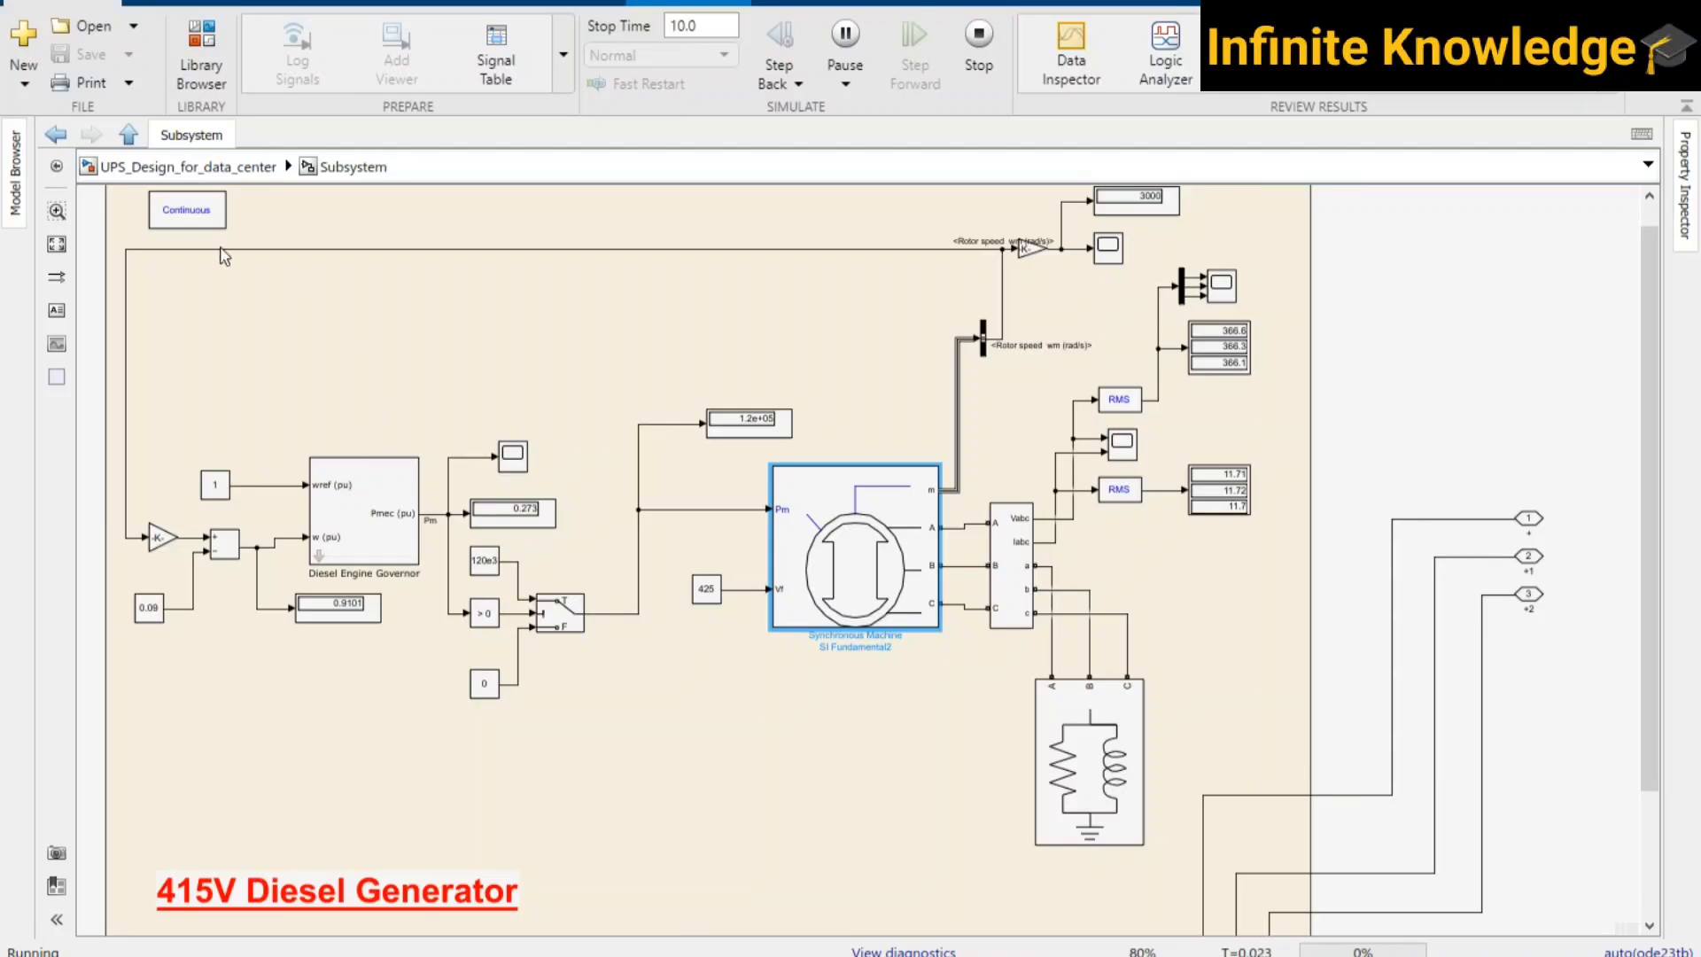
- Return to the top-level UPS_Design_for_data_center model and trace the path from the diesel generator through the rectifier and battery to the inverter
left_click(184, 176)
scroll(904, 736, "down", 3)
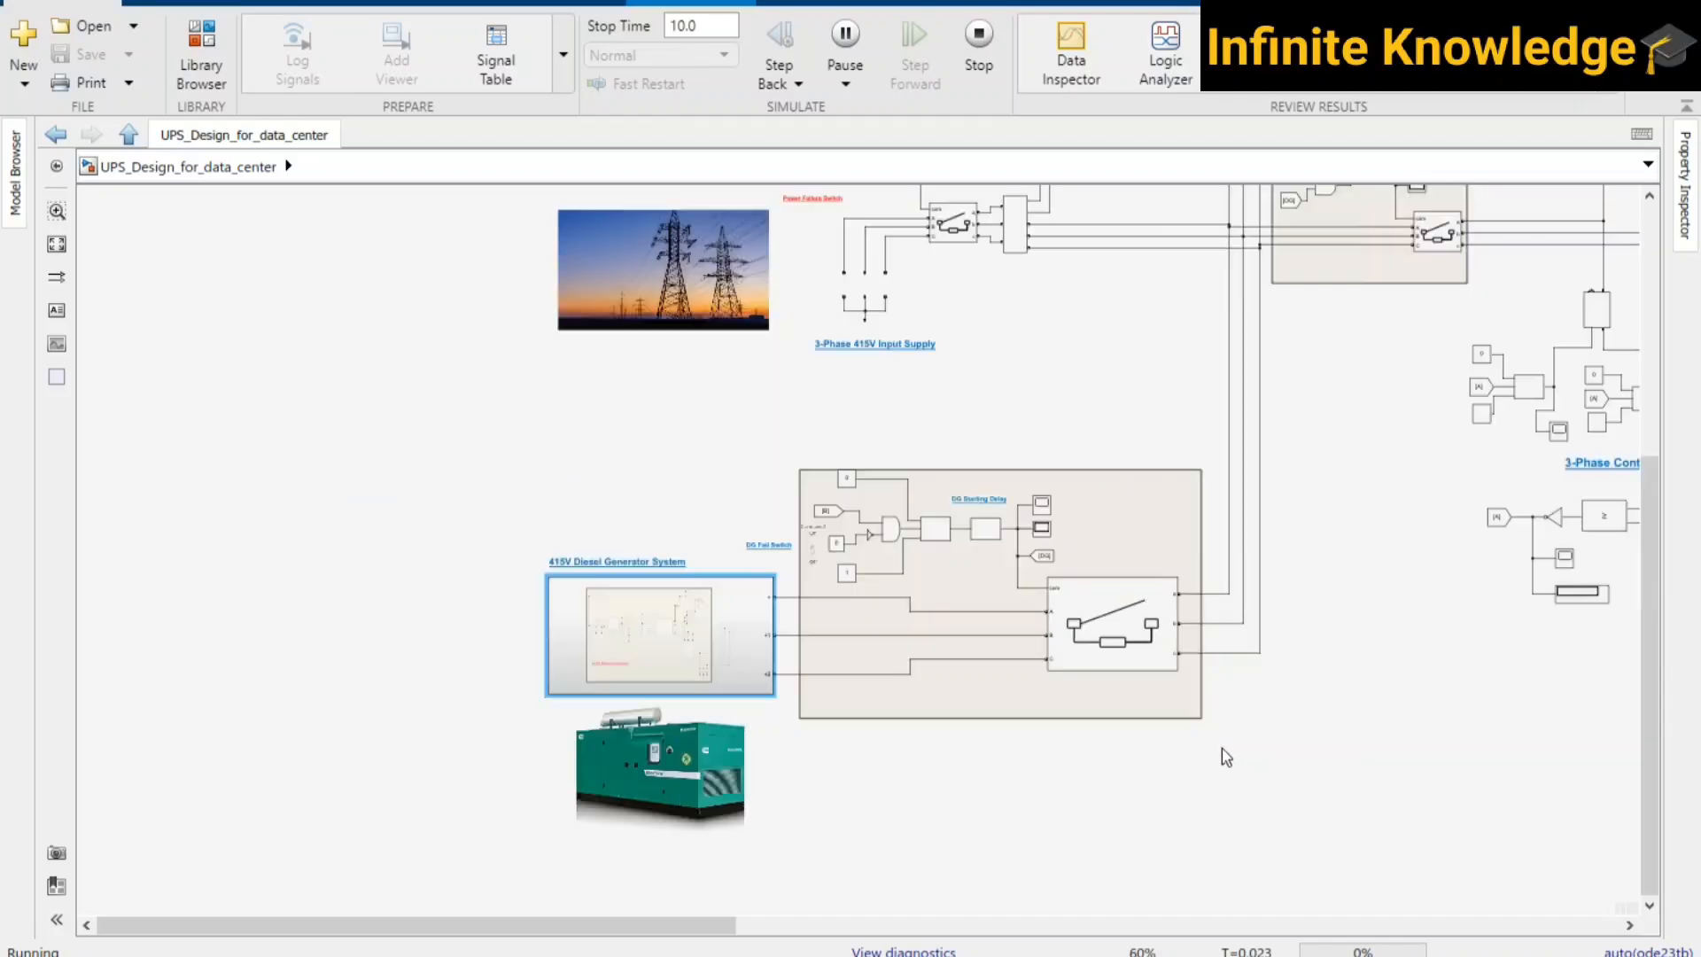
scroll(938, 597, "right", 5)
scroll(938, 596, "down", 2)
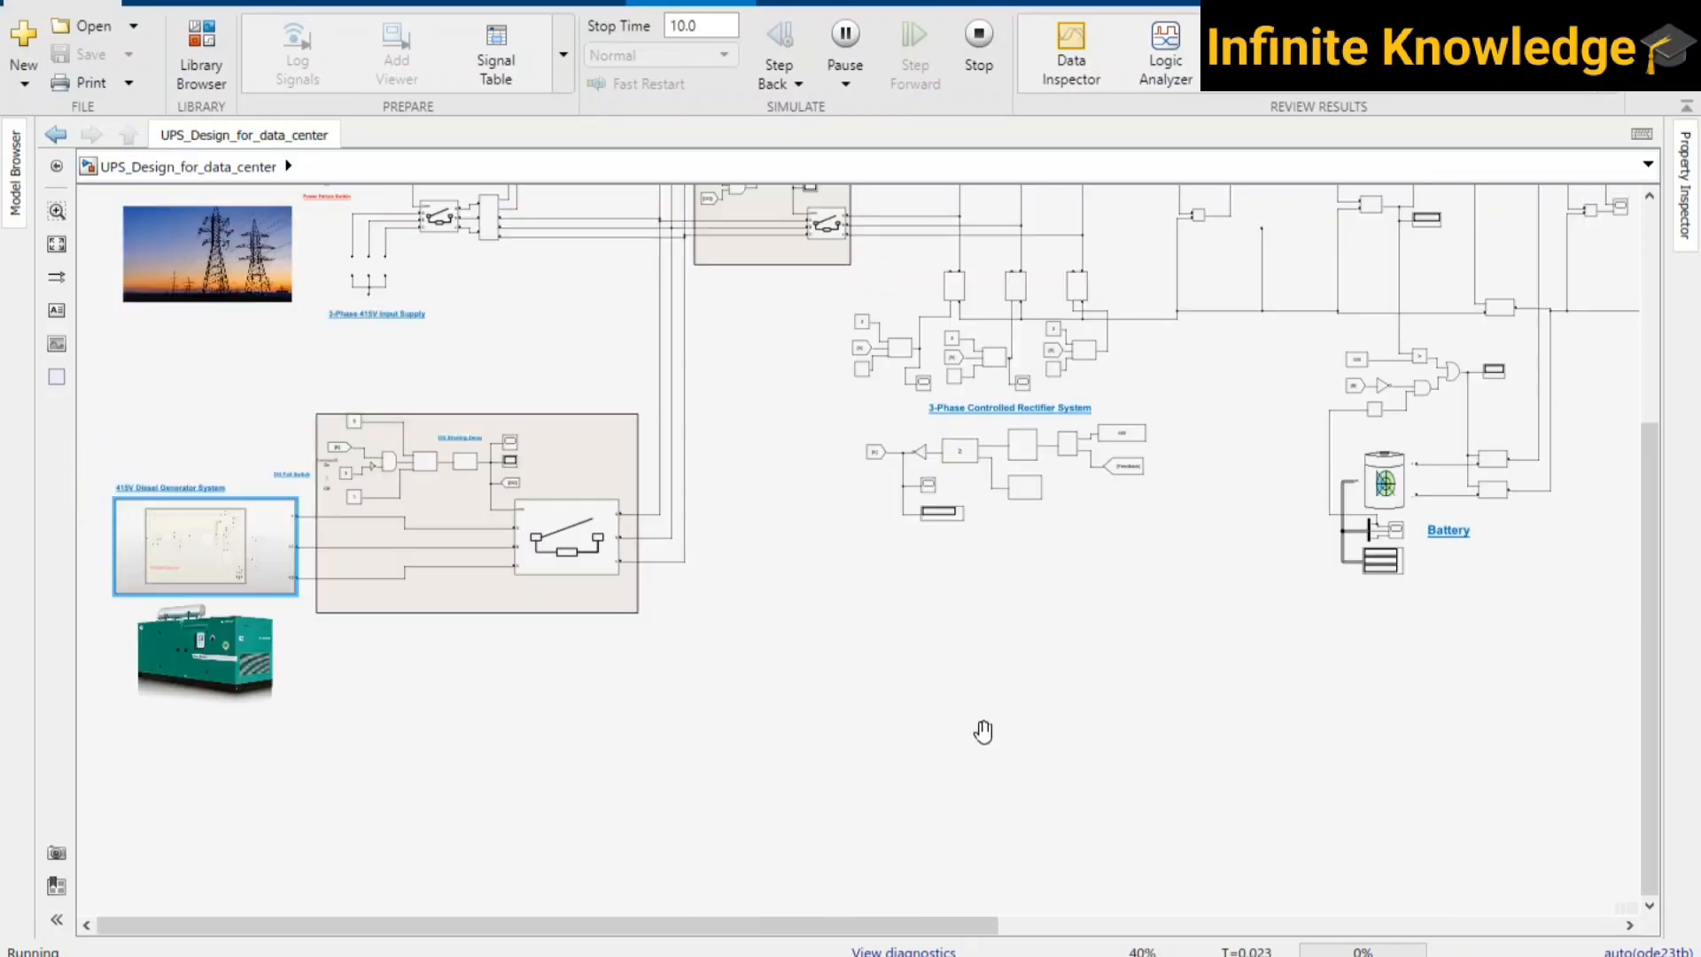
scroll(983, 731, "up", 3)
scroll(1359, 508, "right", 5)
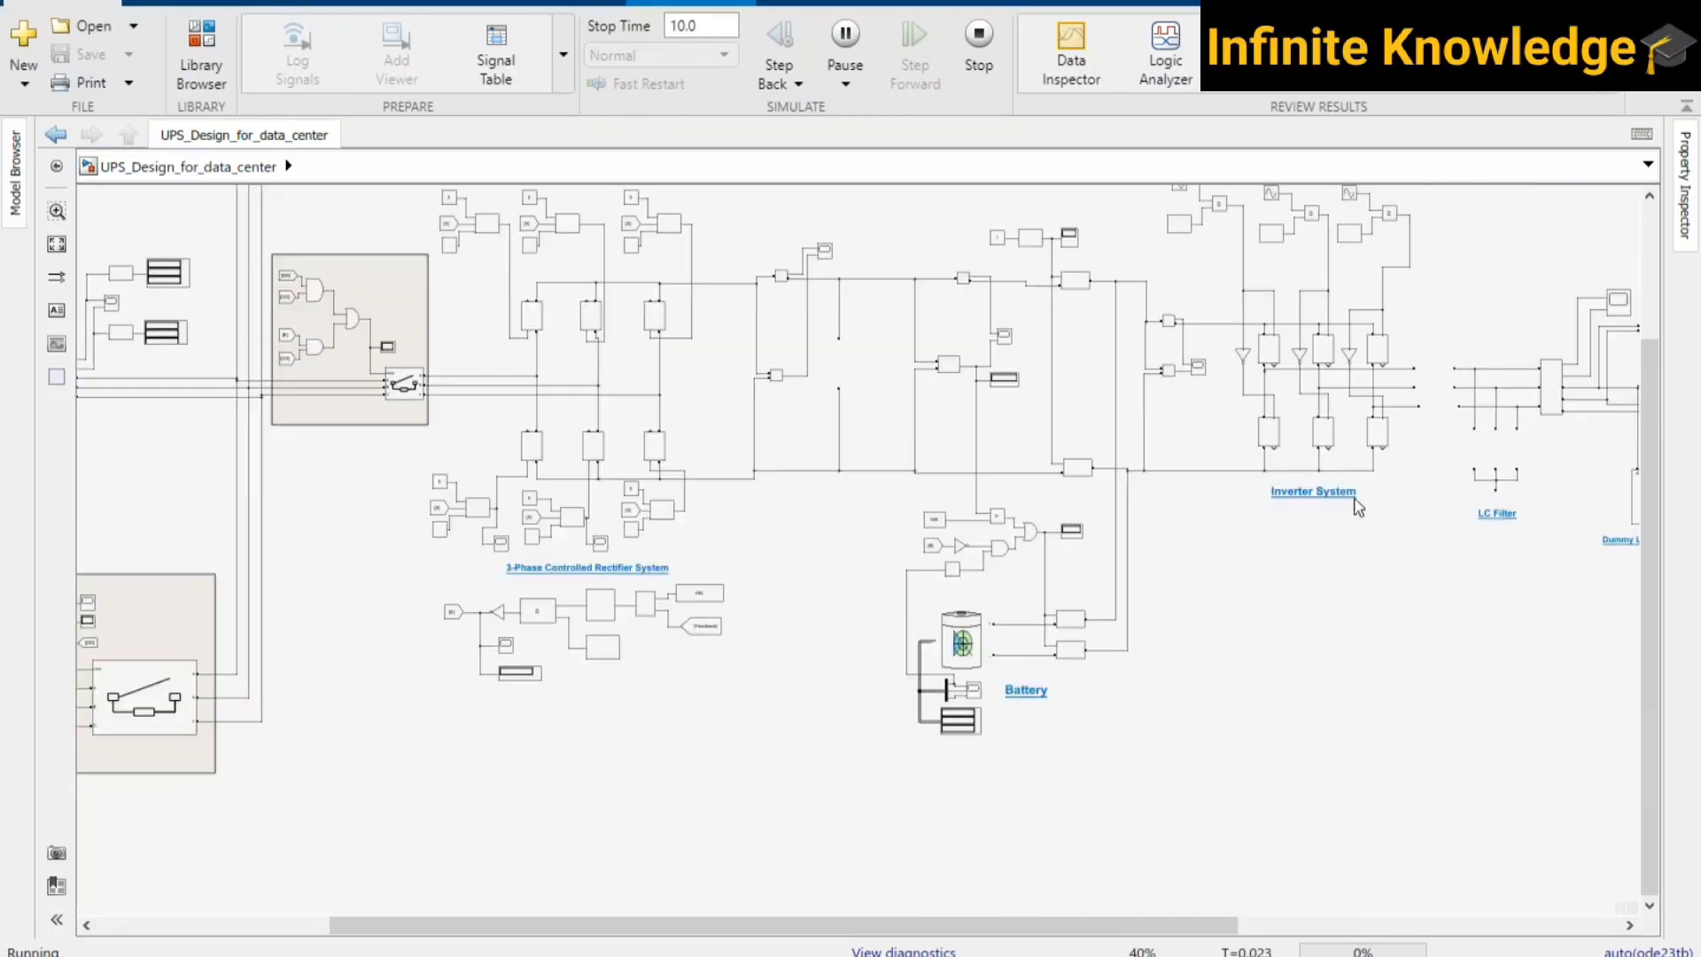
scroll(1273, 460, "right", 1)
left_click_drag(379, 540, 696, 604)
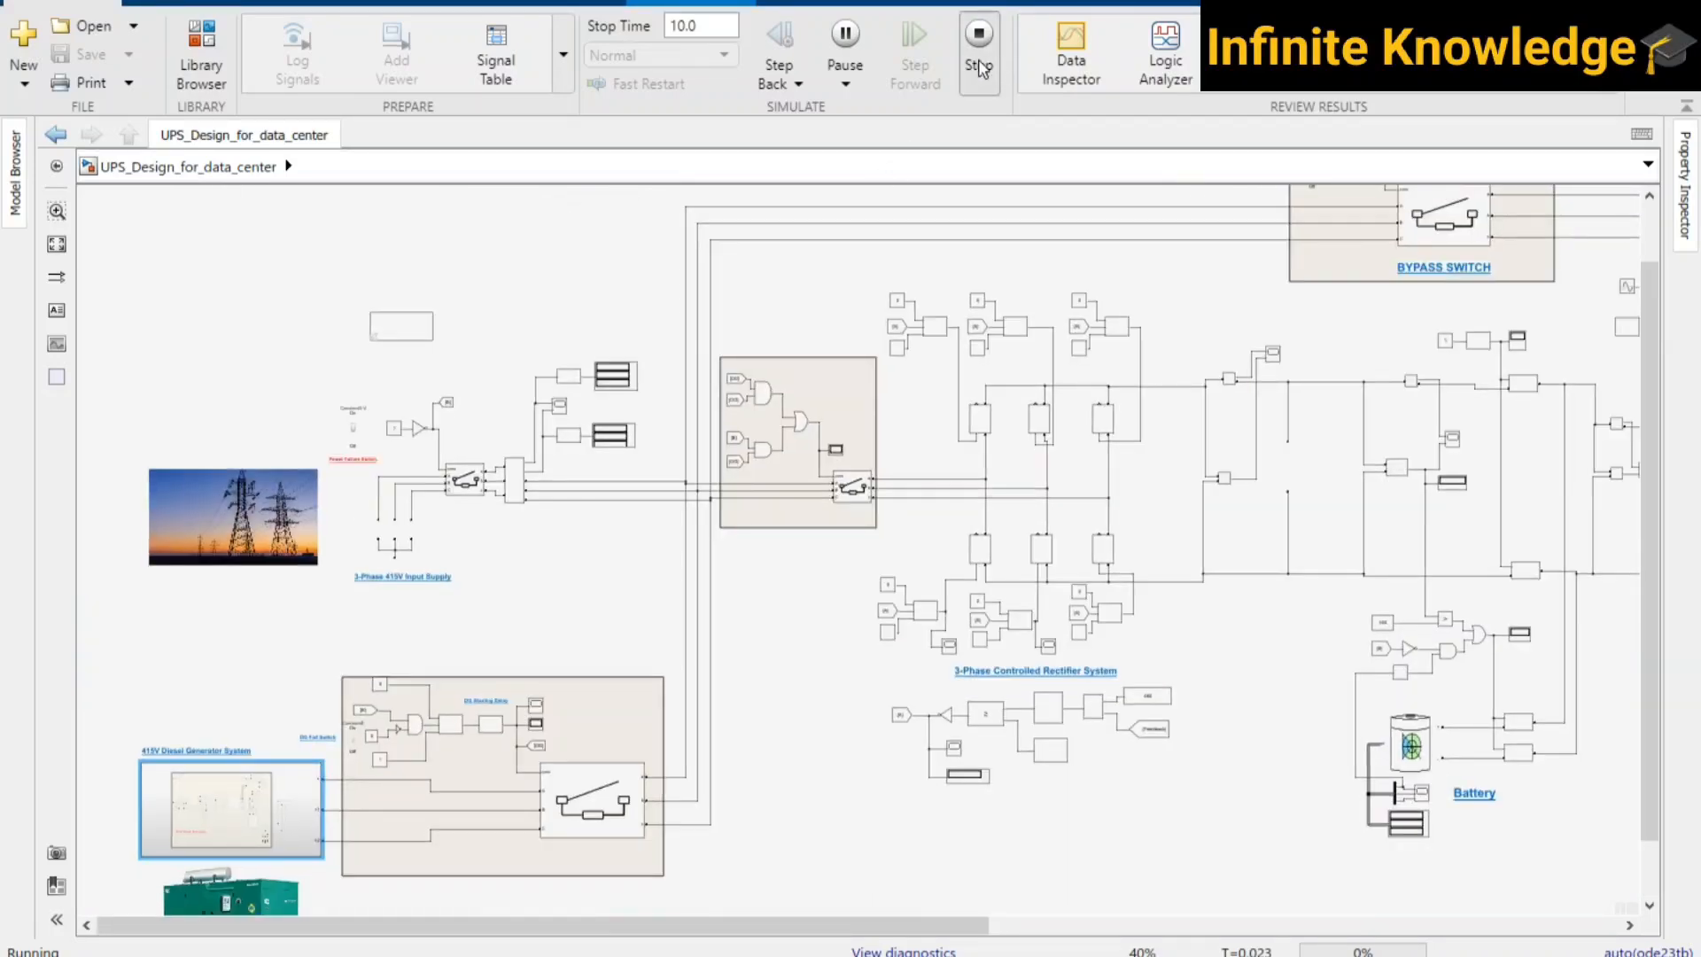
- Stop the running simulation and set the Power Failure Switch to Off so its constant is 0
left_click(978, 40)
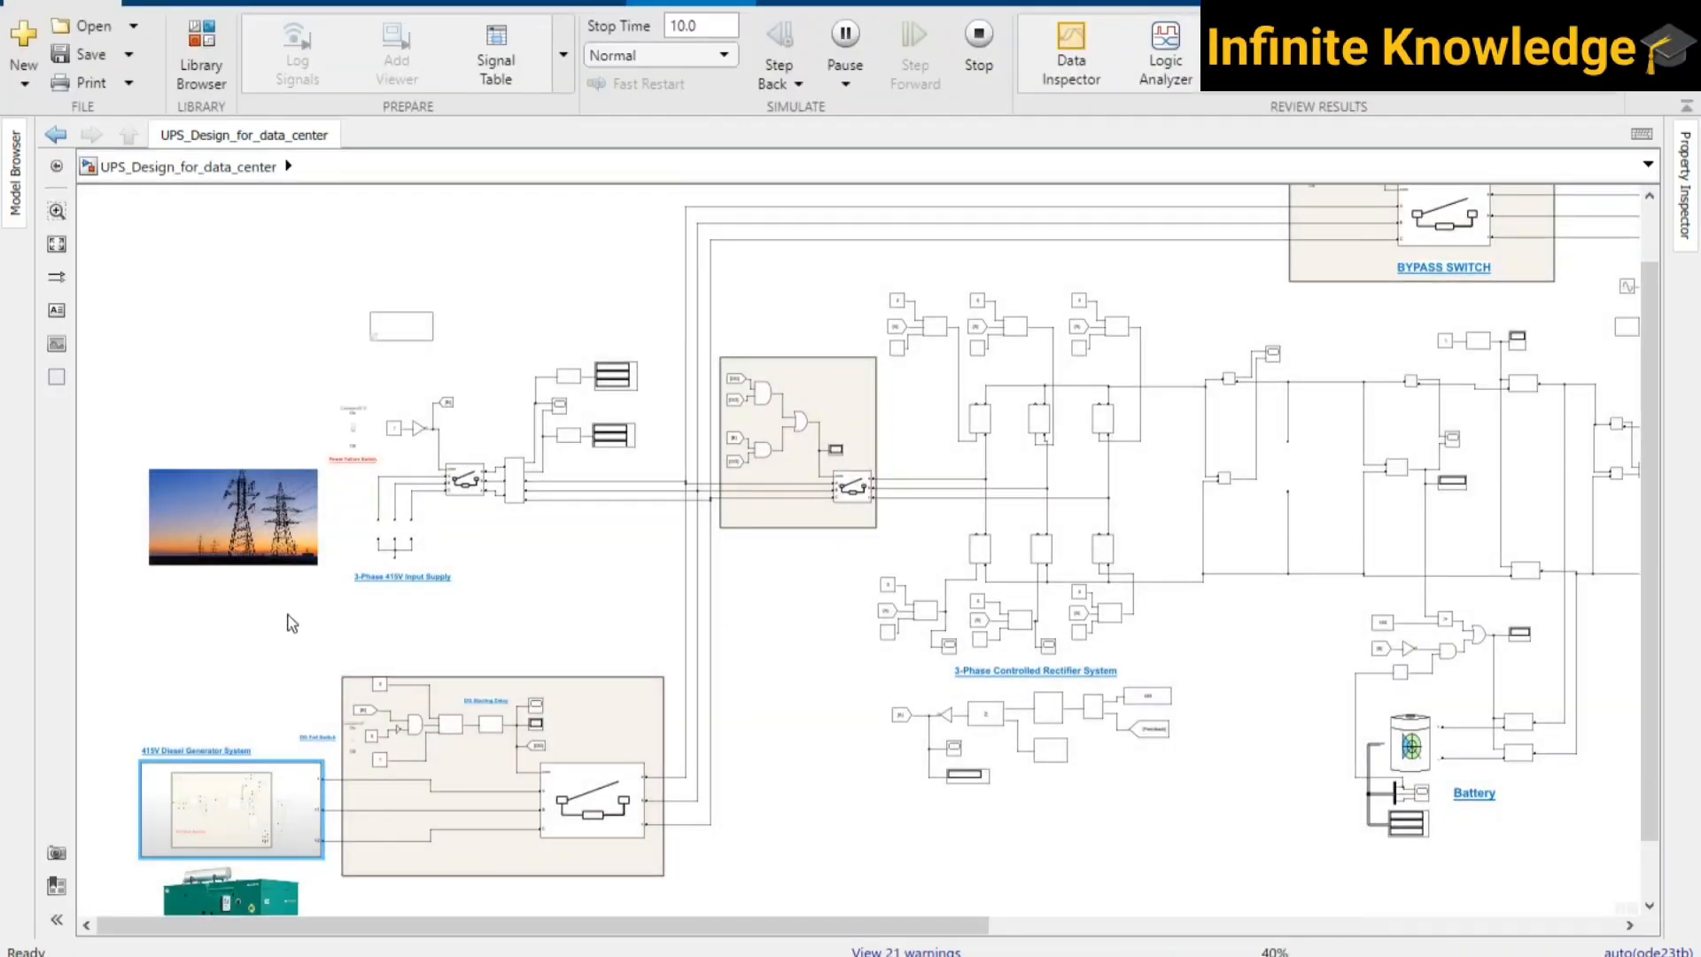
scroll(286, 614, "up", 3)
left_click(422, 259)
left_click(422, 259)
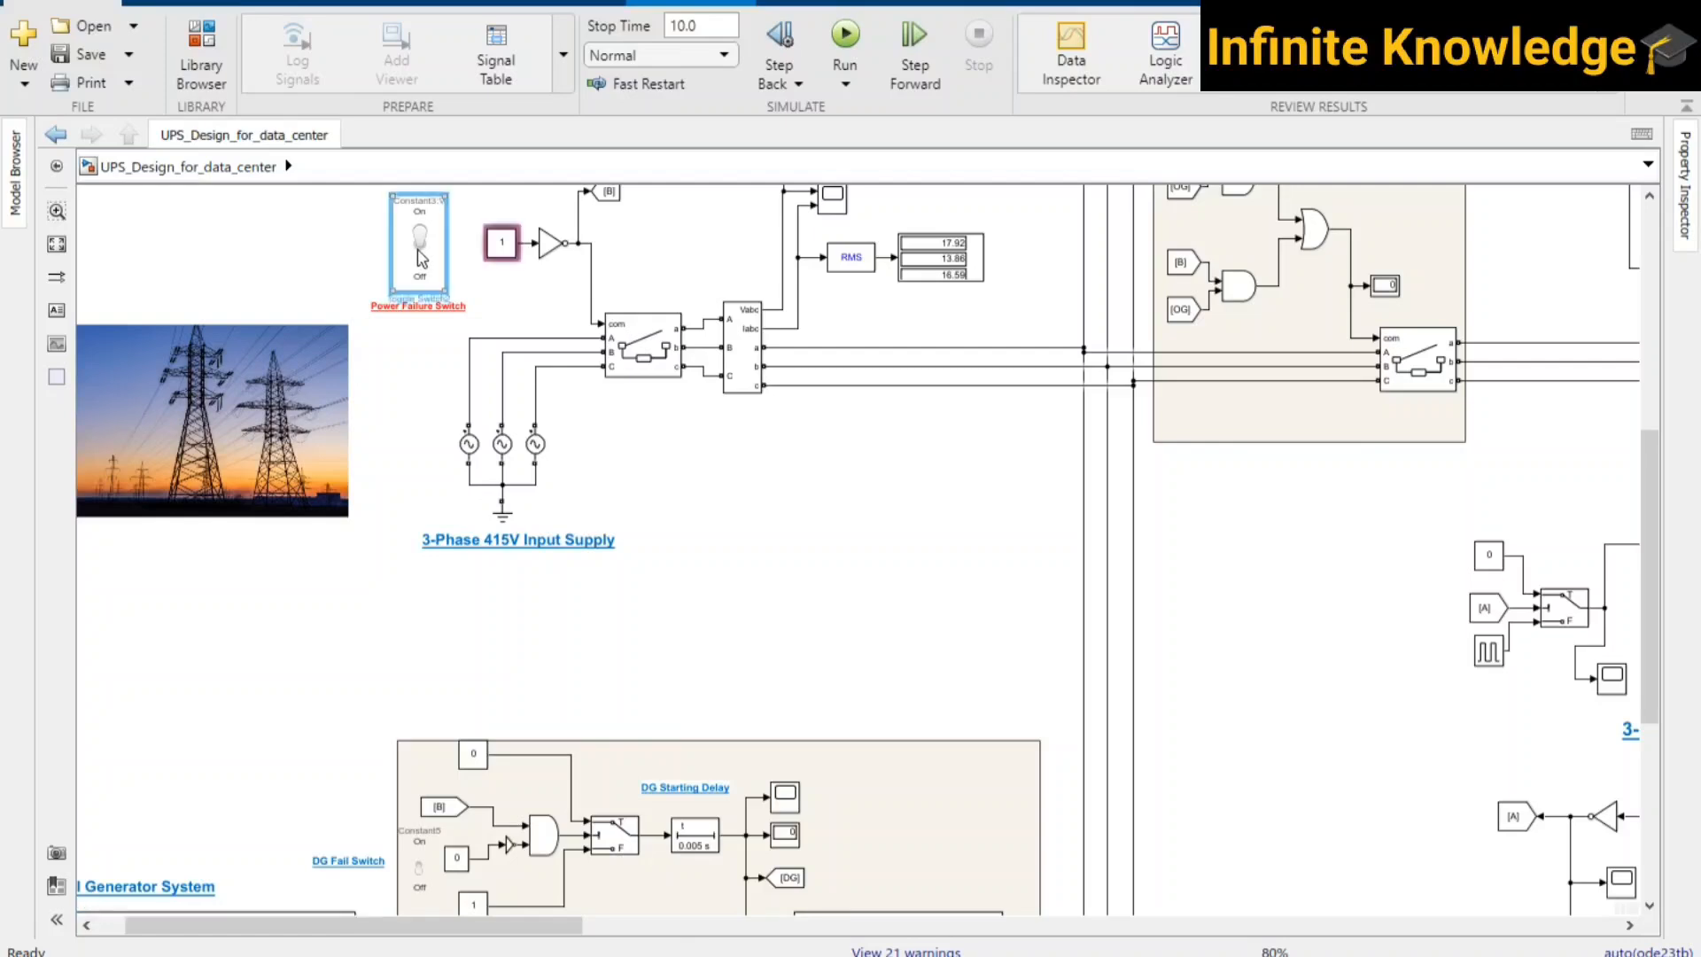
left_click(422, 264)
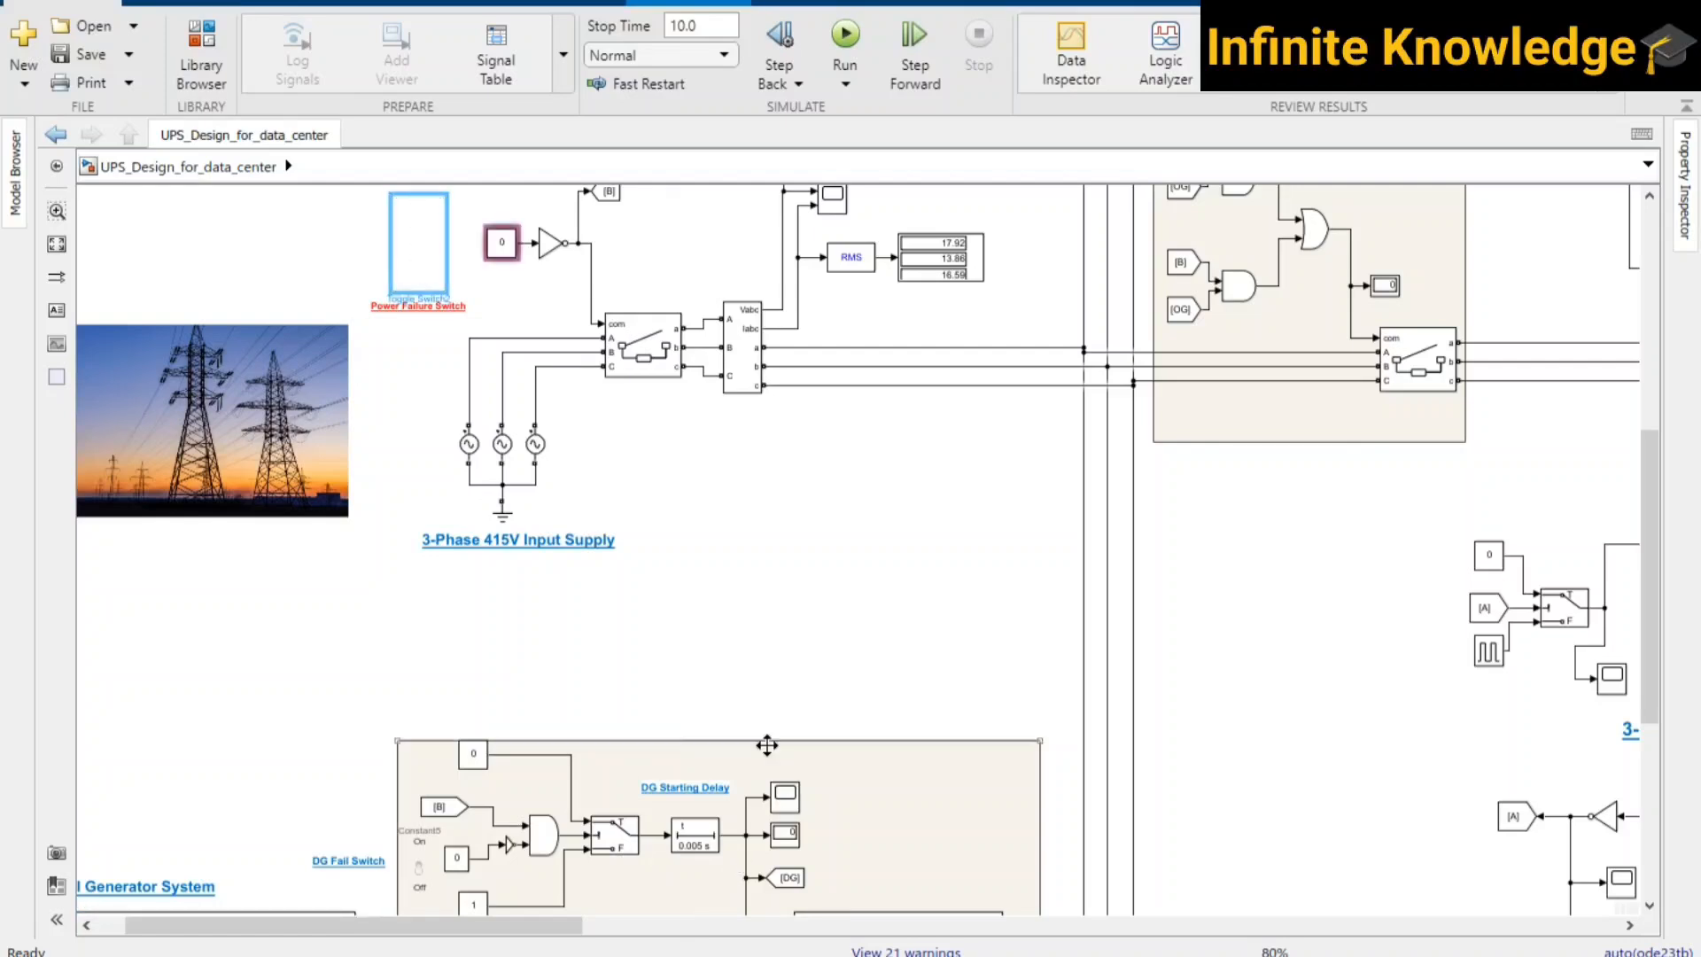
- Review the rectifier, battery and BYPASS SWITCH sections, and run the simulation with the Power Failure Switch off
scroll(767, 740, "down", 2)
left_click_drag(1384, 714, 760, 771)
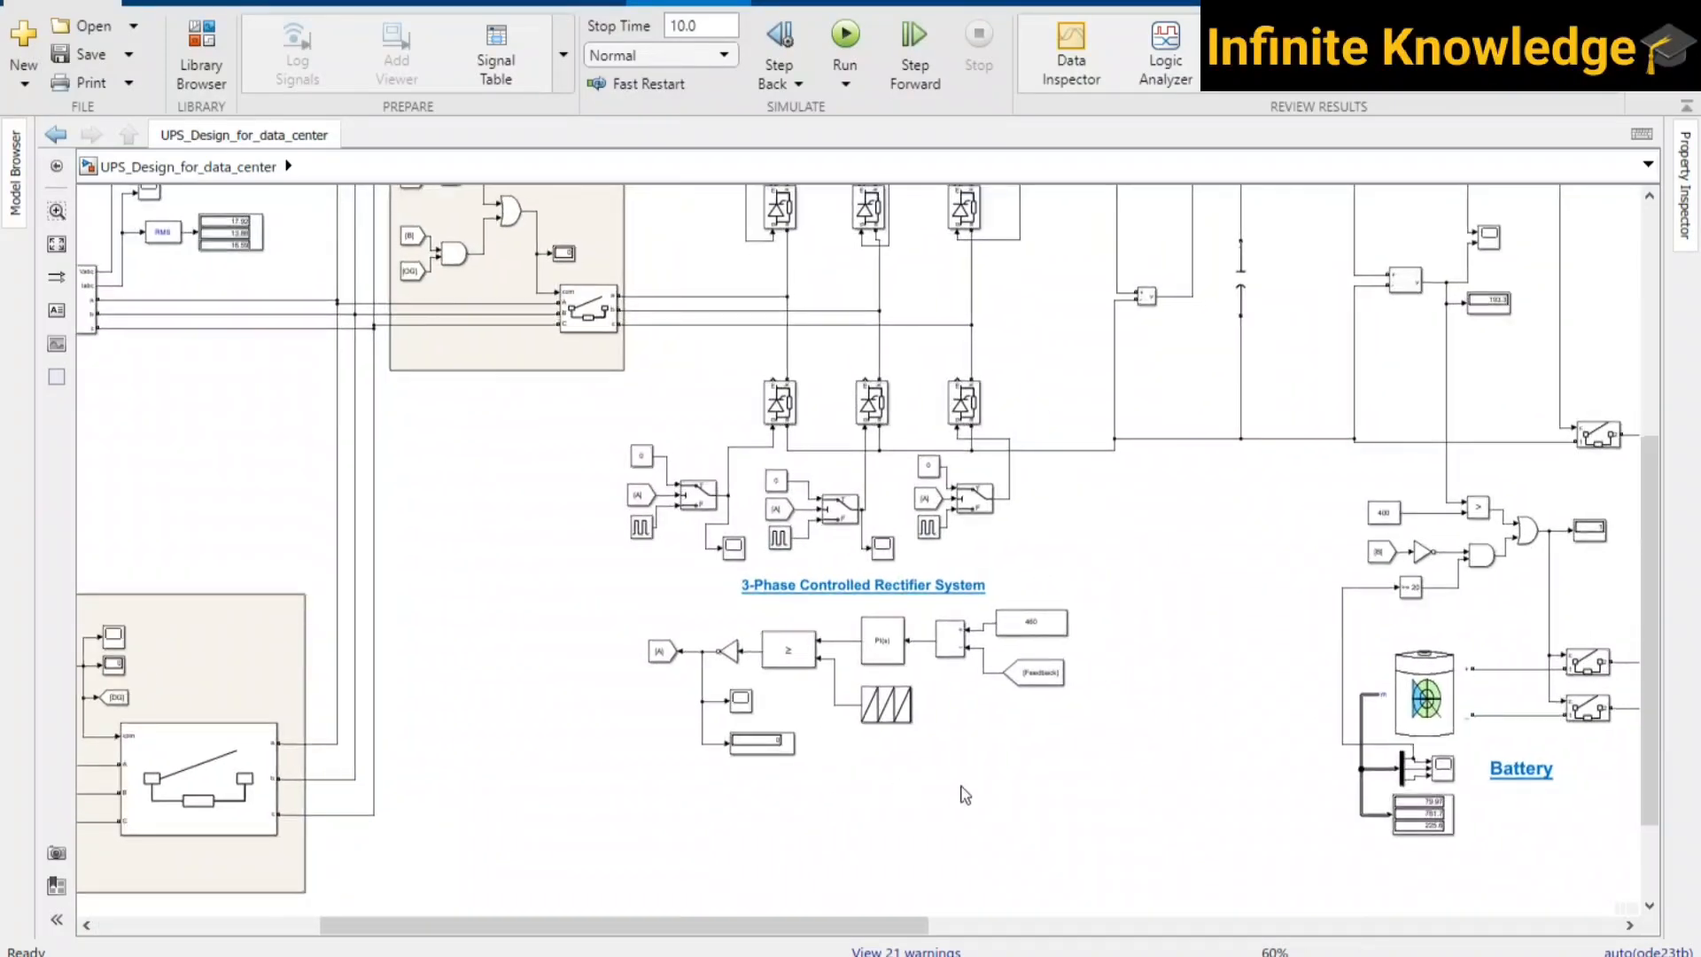
left_click_drag(1113, 775, 729, 779)
left_click_drag(826, 567, 965, 858)
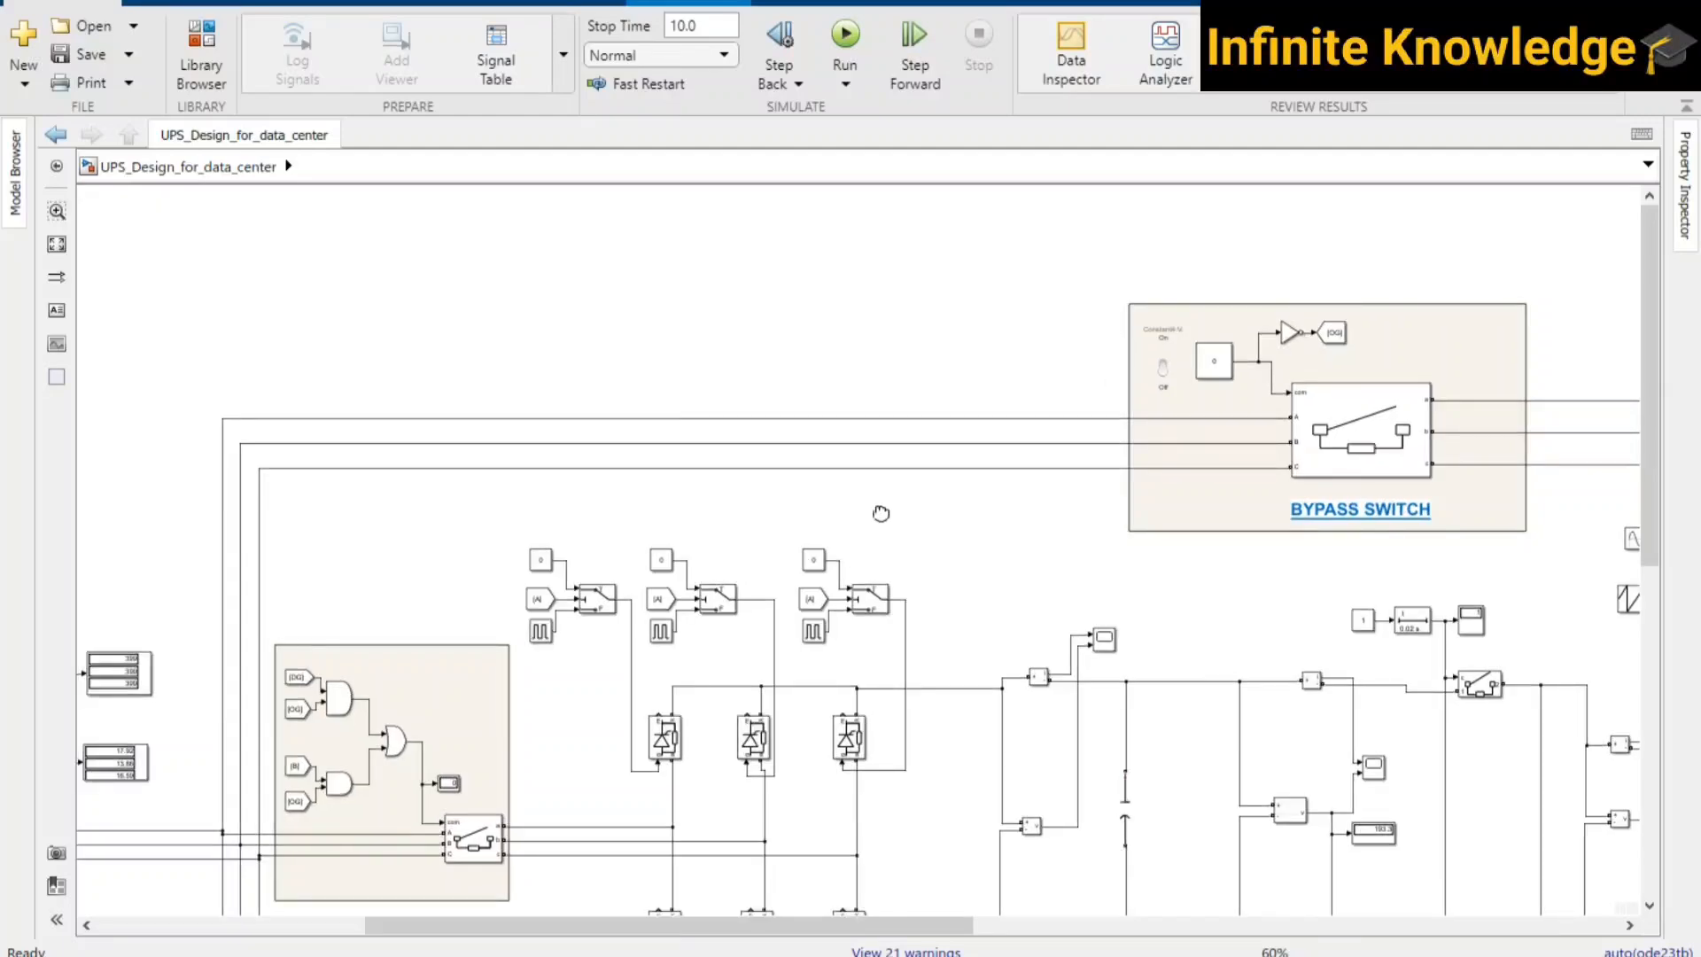
left_click_drag(881, 513, 1240, 413)
left_click_drag(682, 682, 787, 469)
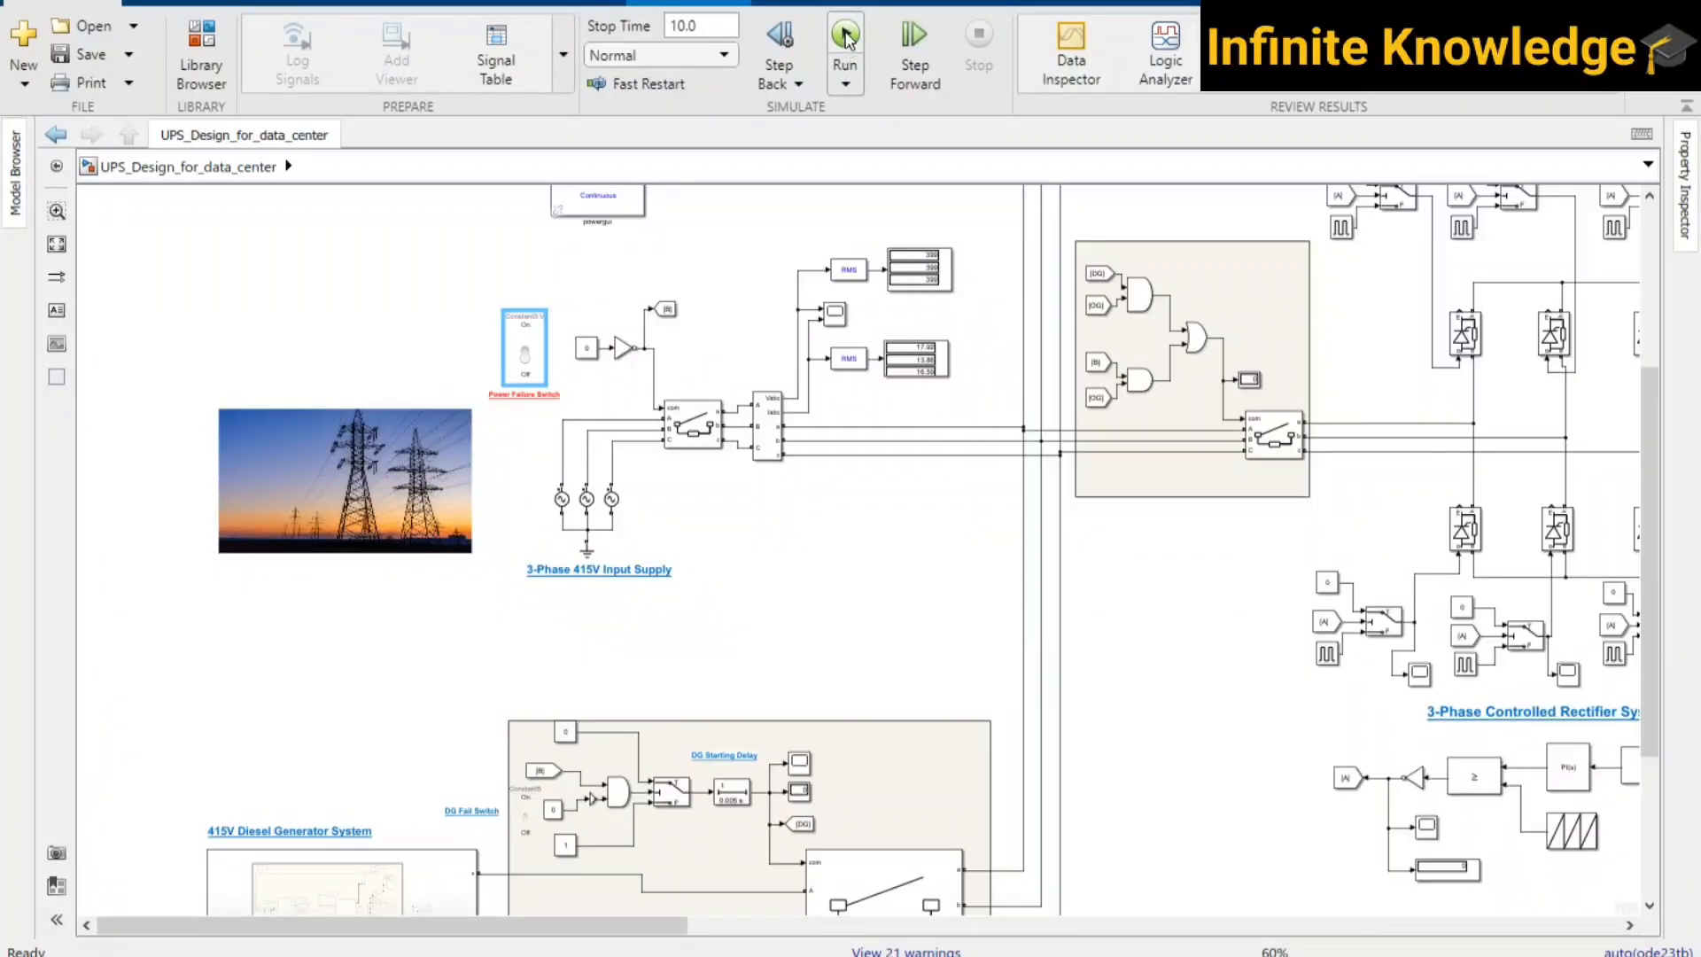
left_click(845, 42)
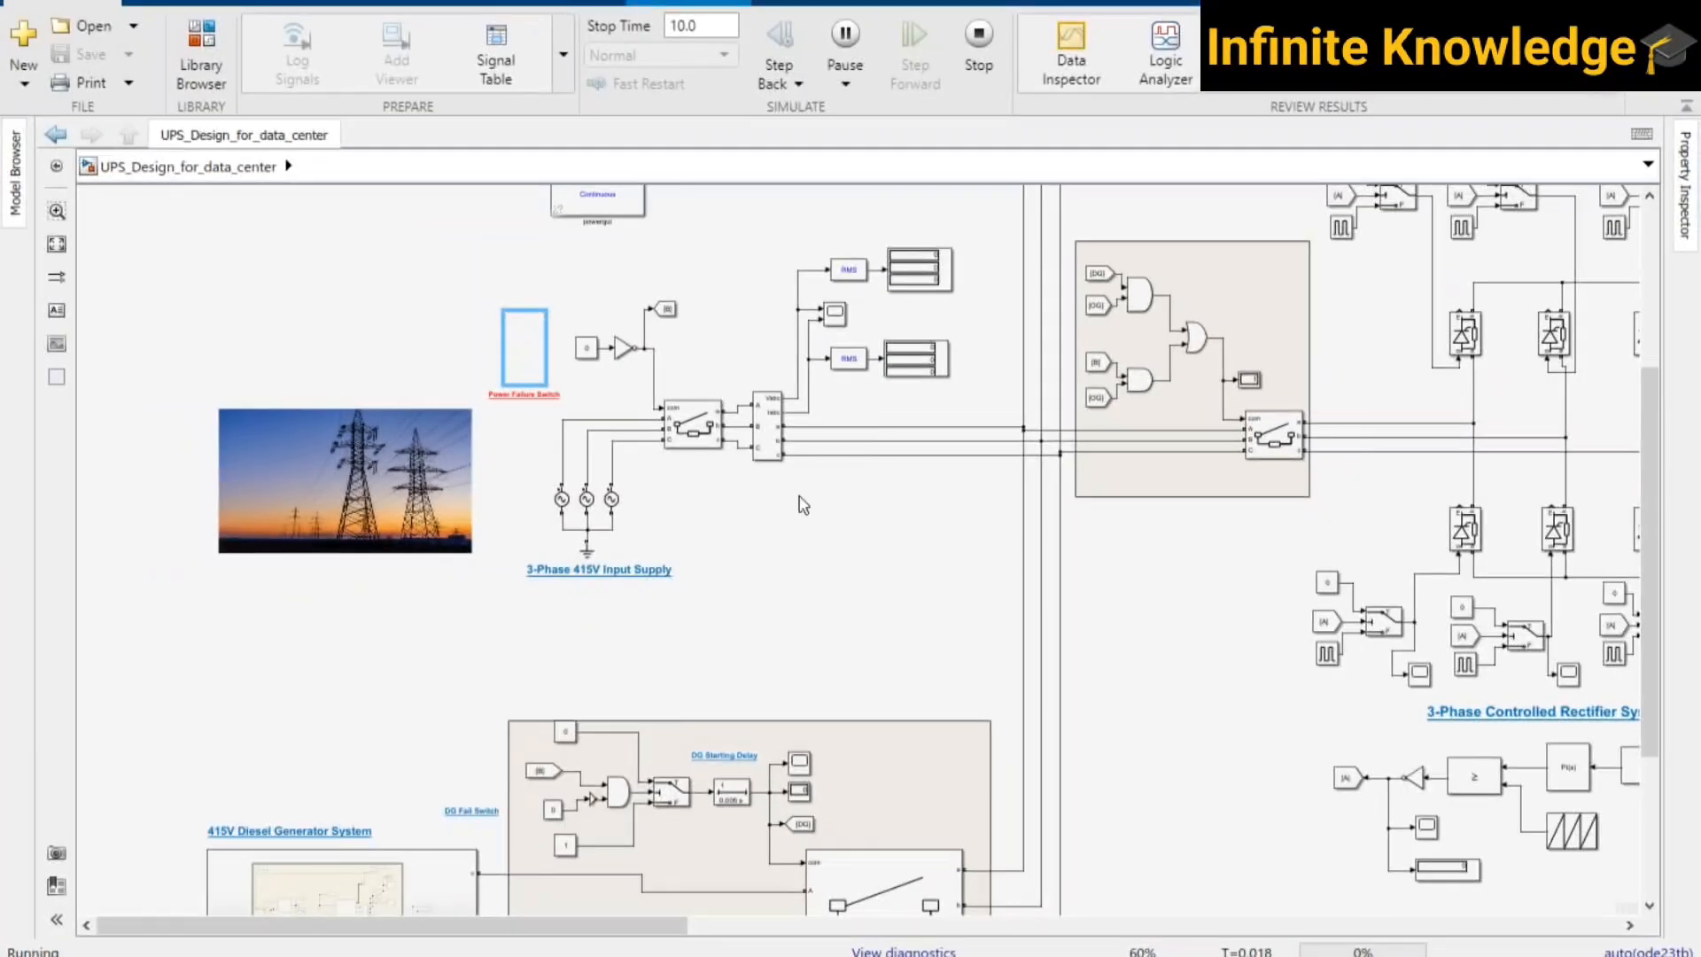
- Check the RMS displays of the 3-Phase 415V Input Supply and the breaker logic ahead of the rectifier
left_click_drag(800, 500, 810, 565)
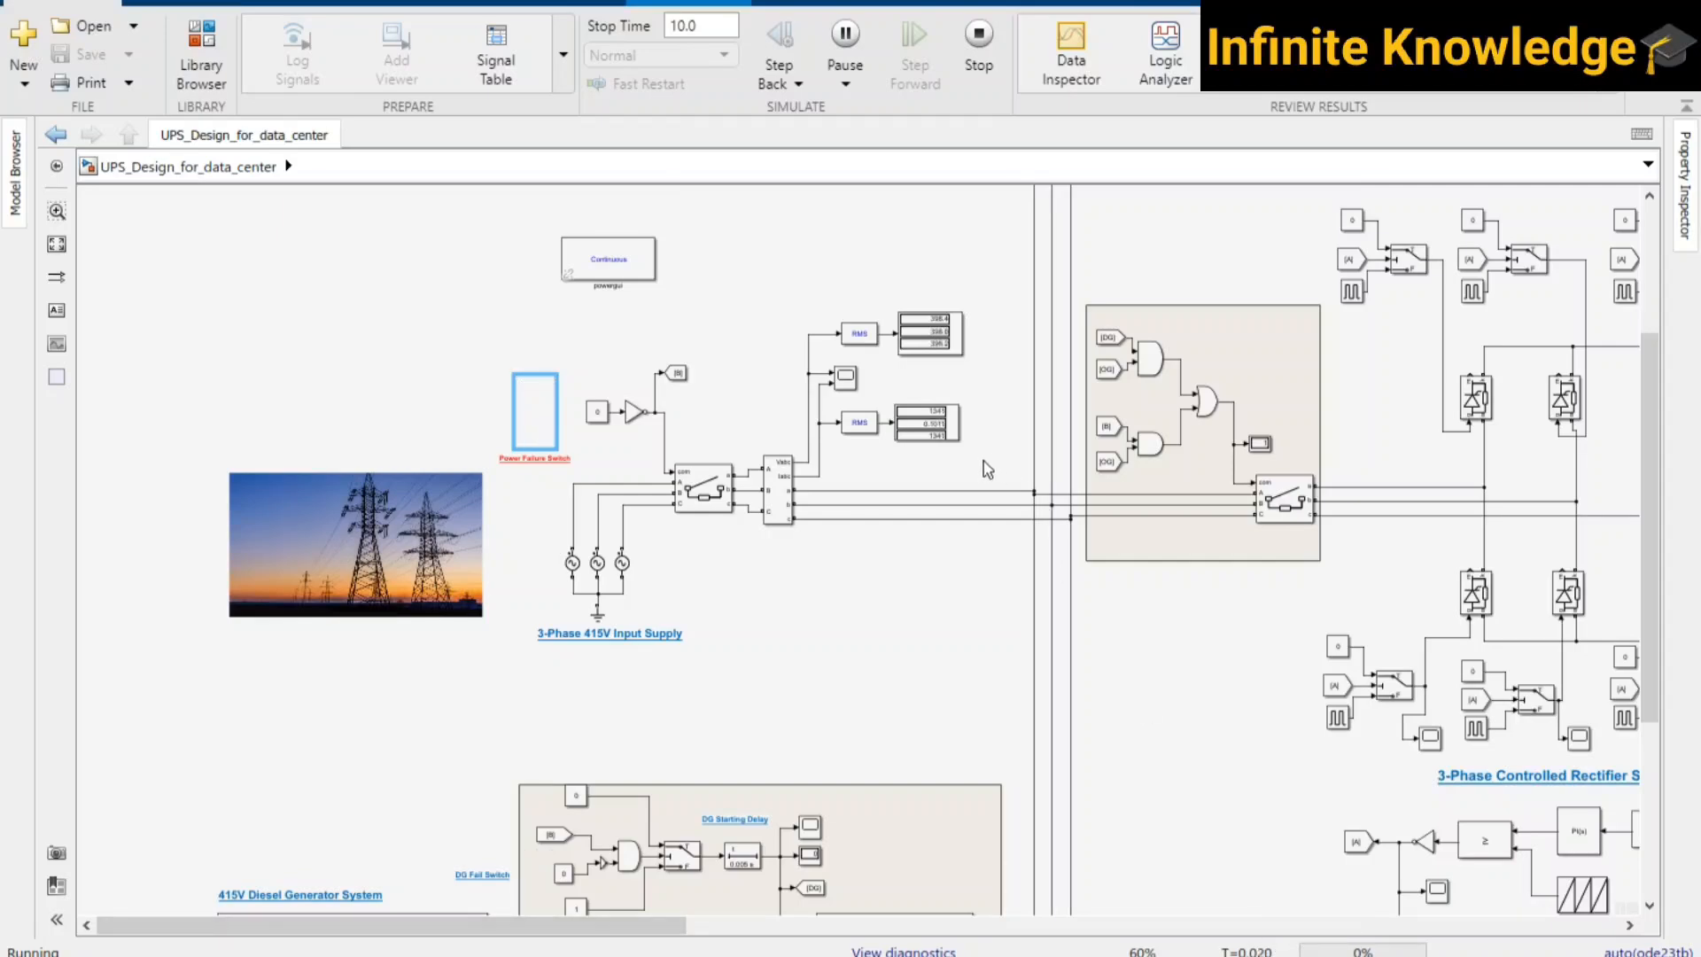
scroll(984, 464, "up", 2)
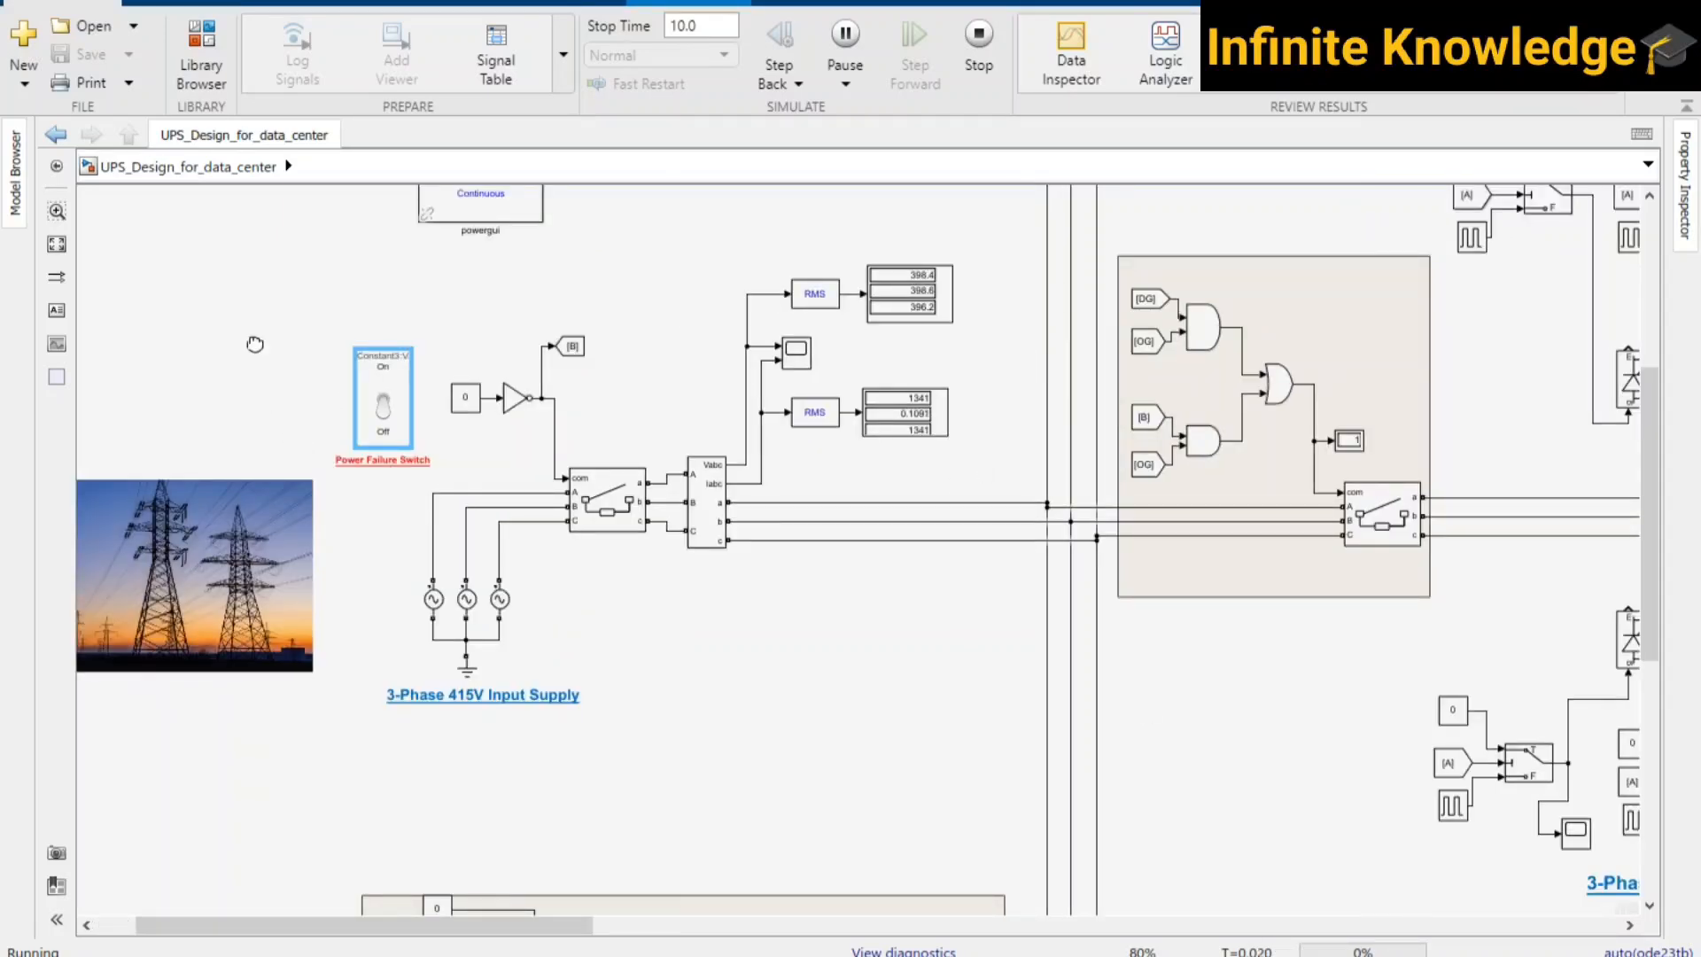
scroll(255, 344, "down", 2)
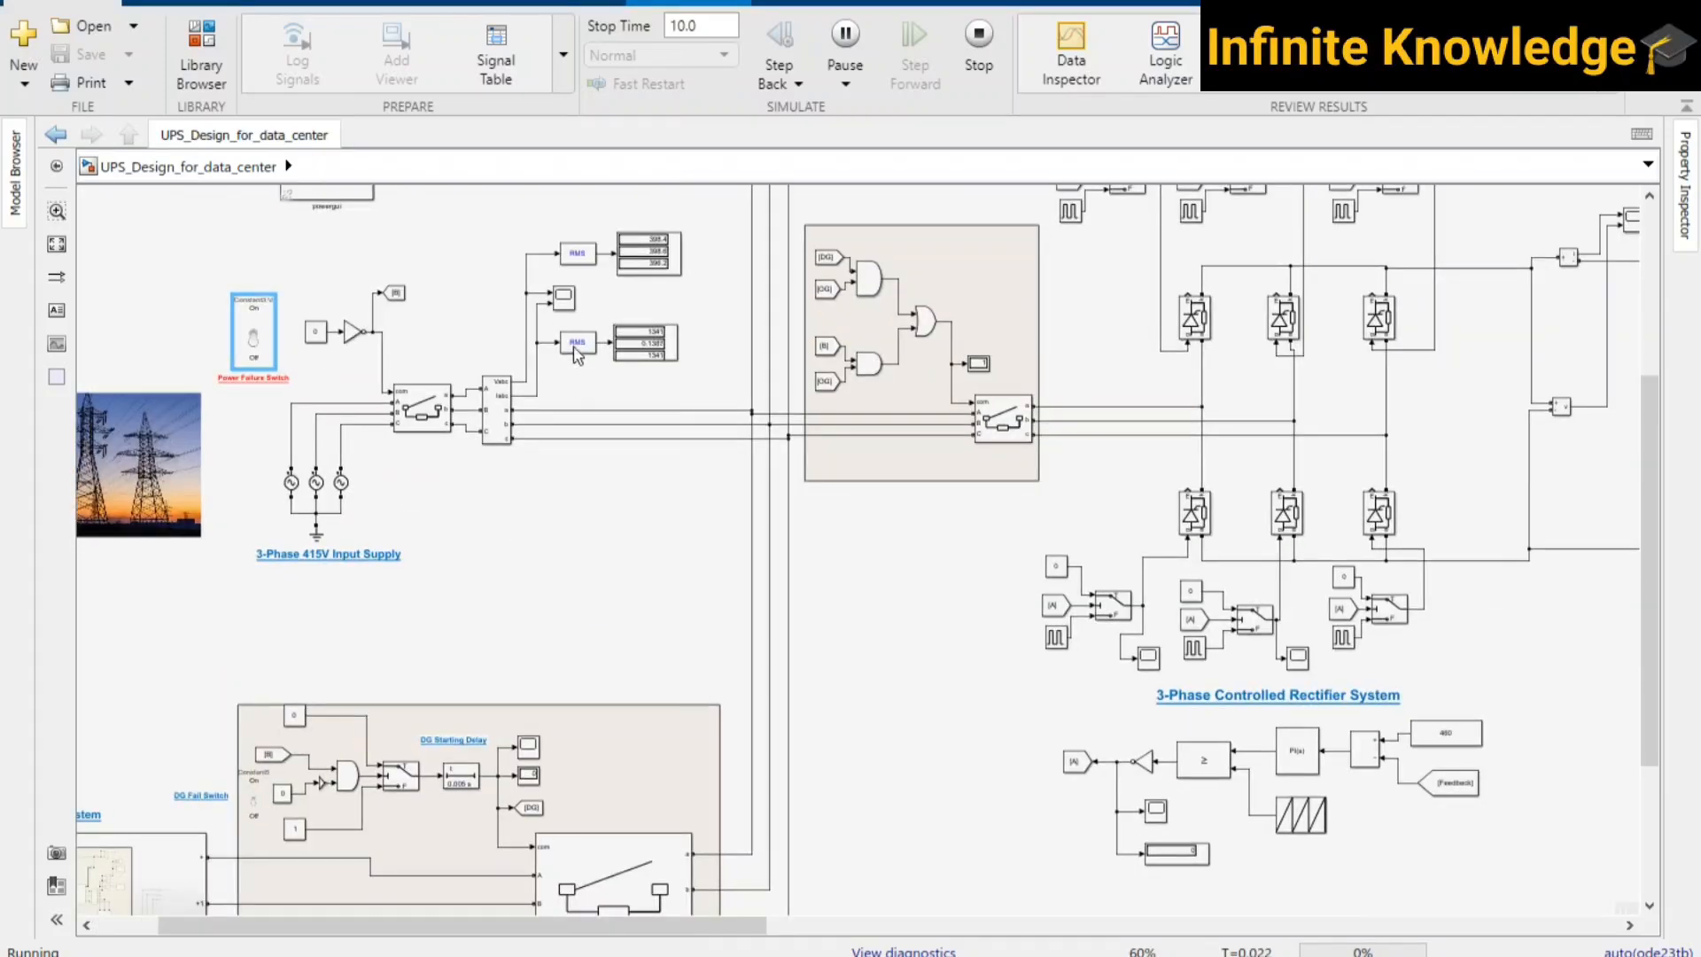
scroll(886, 550, "right", 5)
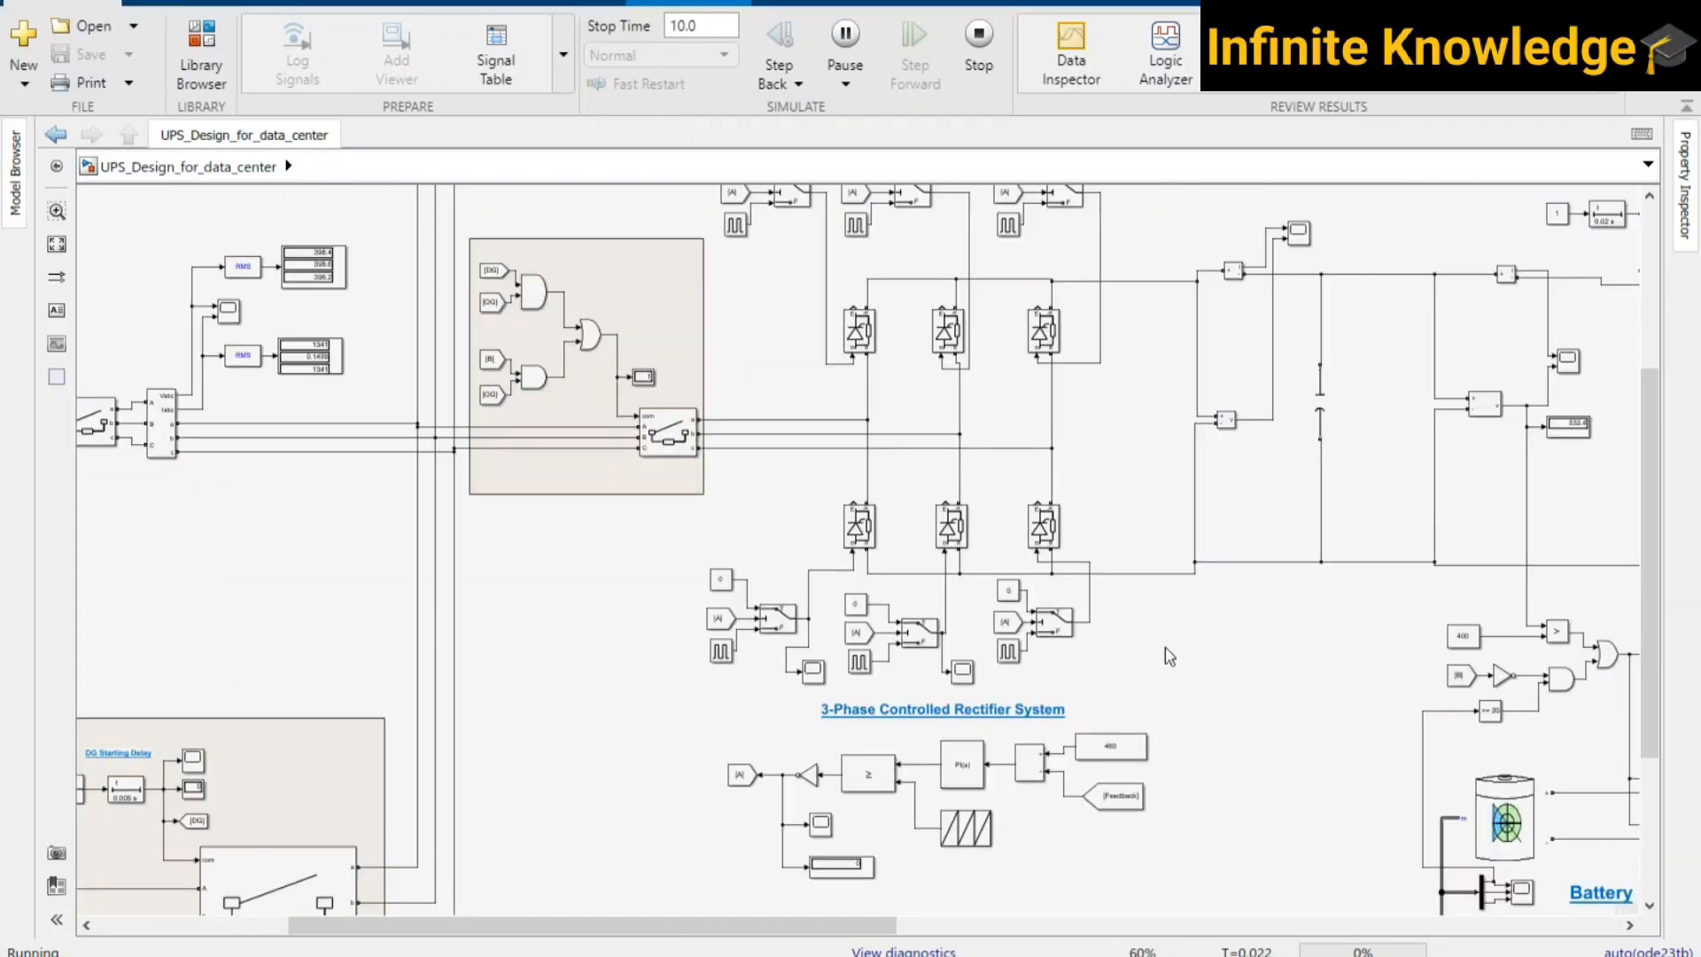
- Inspect the Battery's measurement display and its switching logic while the mains supply is on
left_click_drag(1169, 655, 953, 570)
scroll(1183, 851, "up", 2)
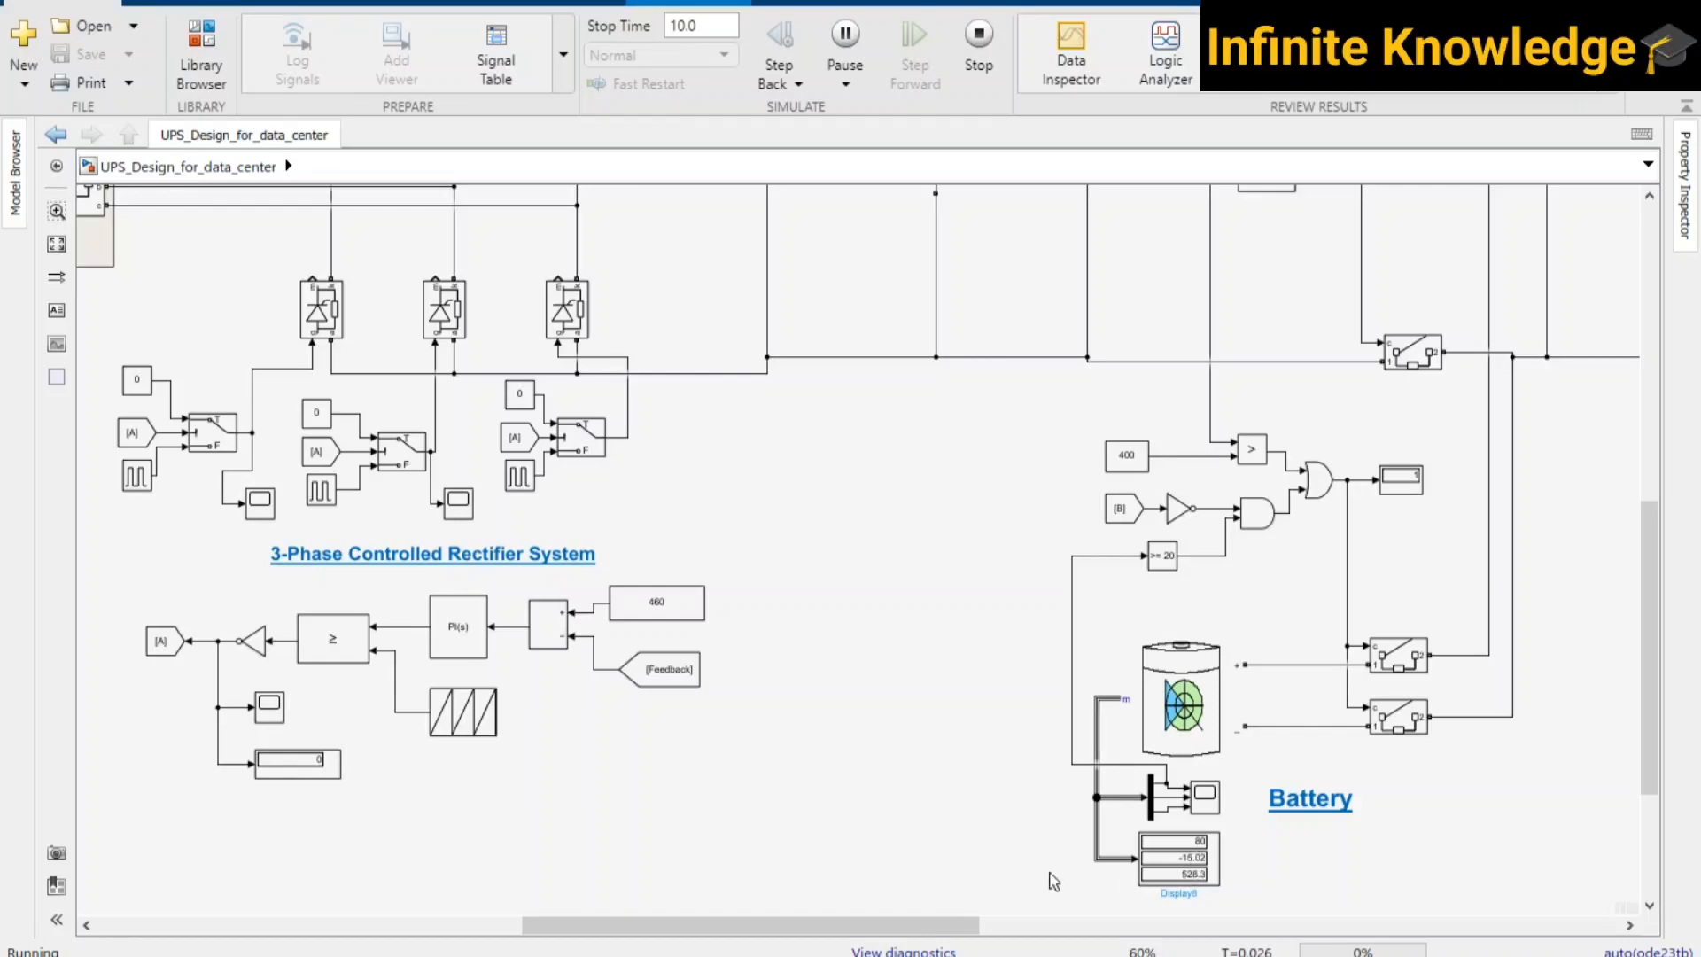
scroll(1206, 718, "down", 2)
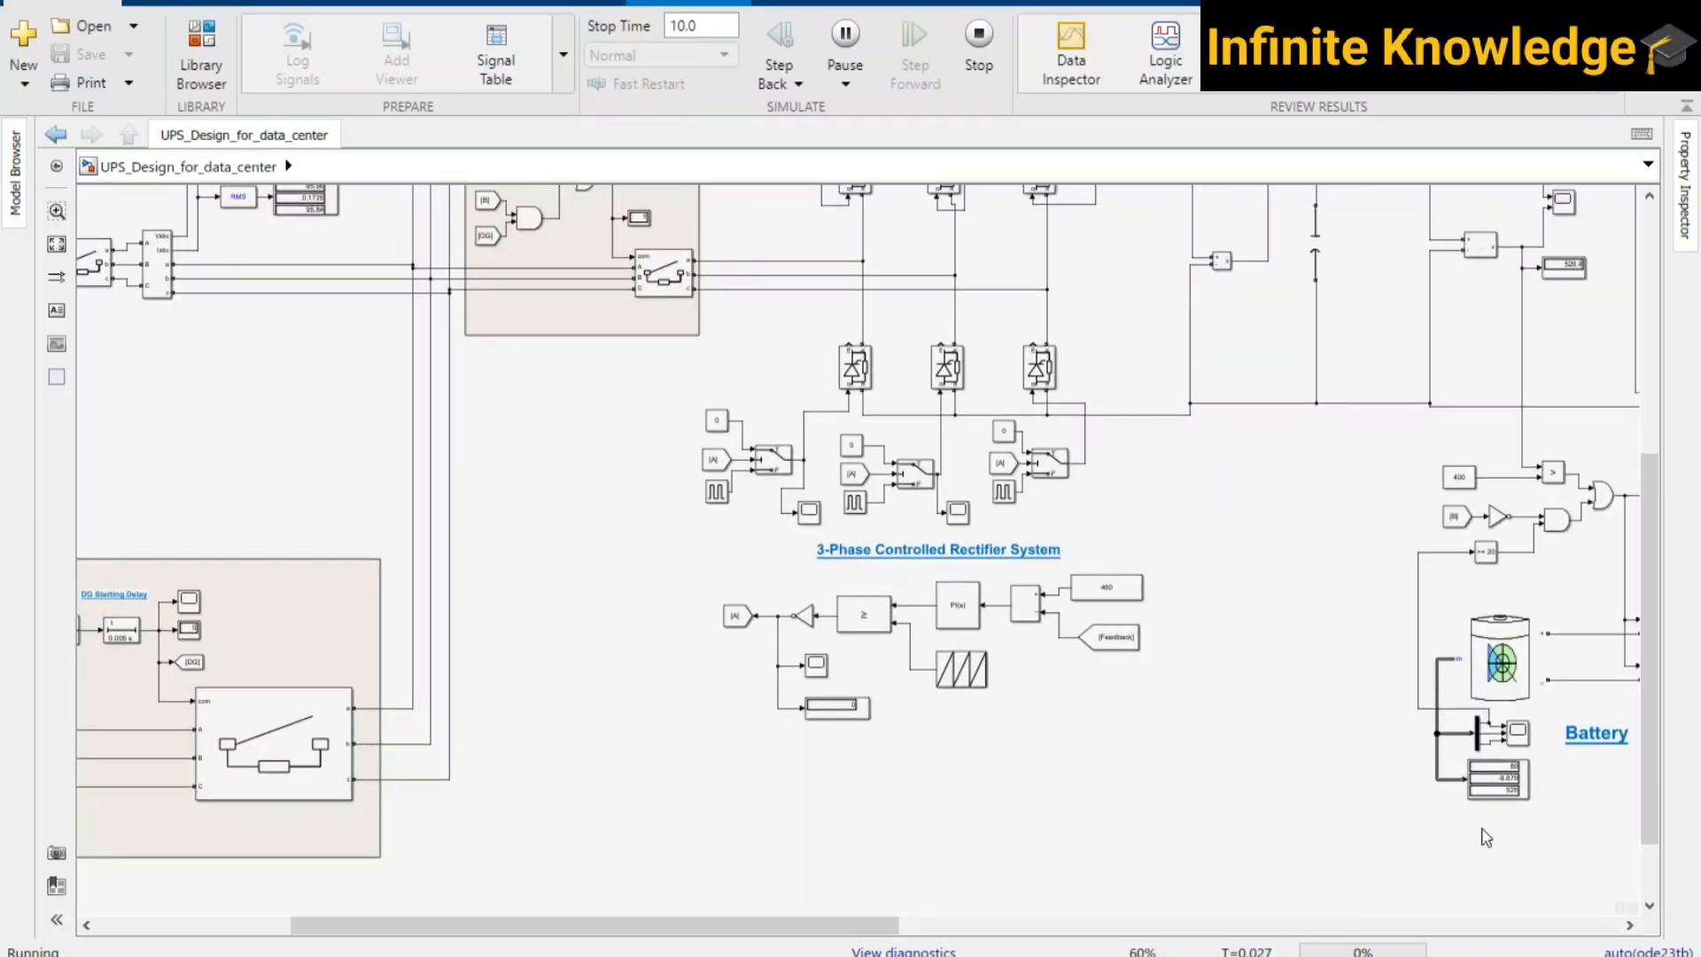
scroll(1511, 802, "up", 2)
scroll(1016, 759, "down", 2)
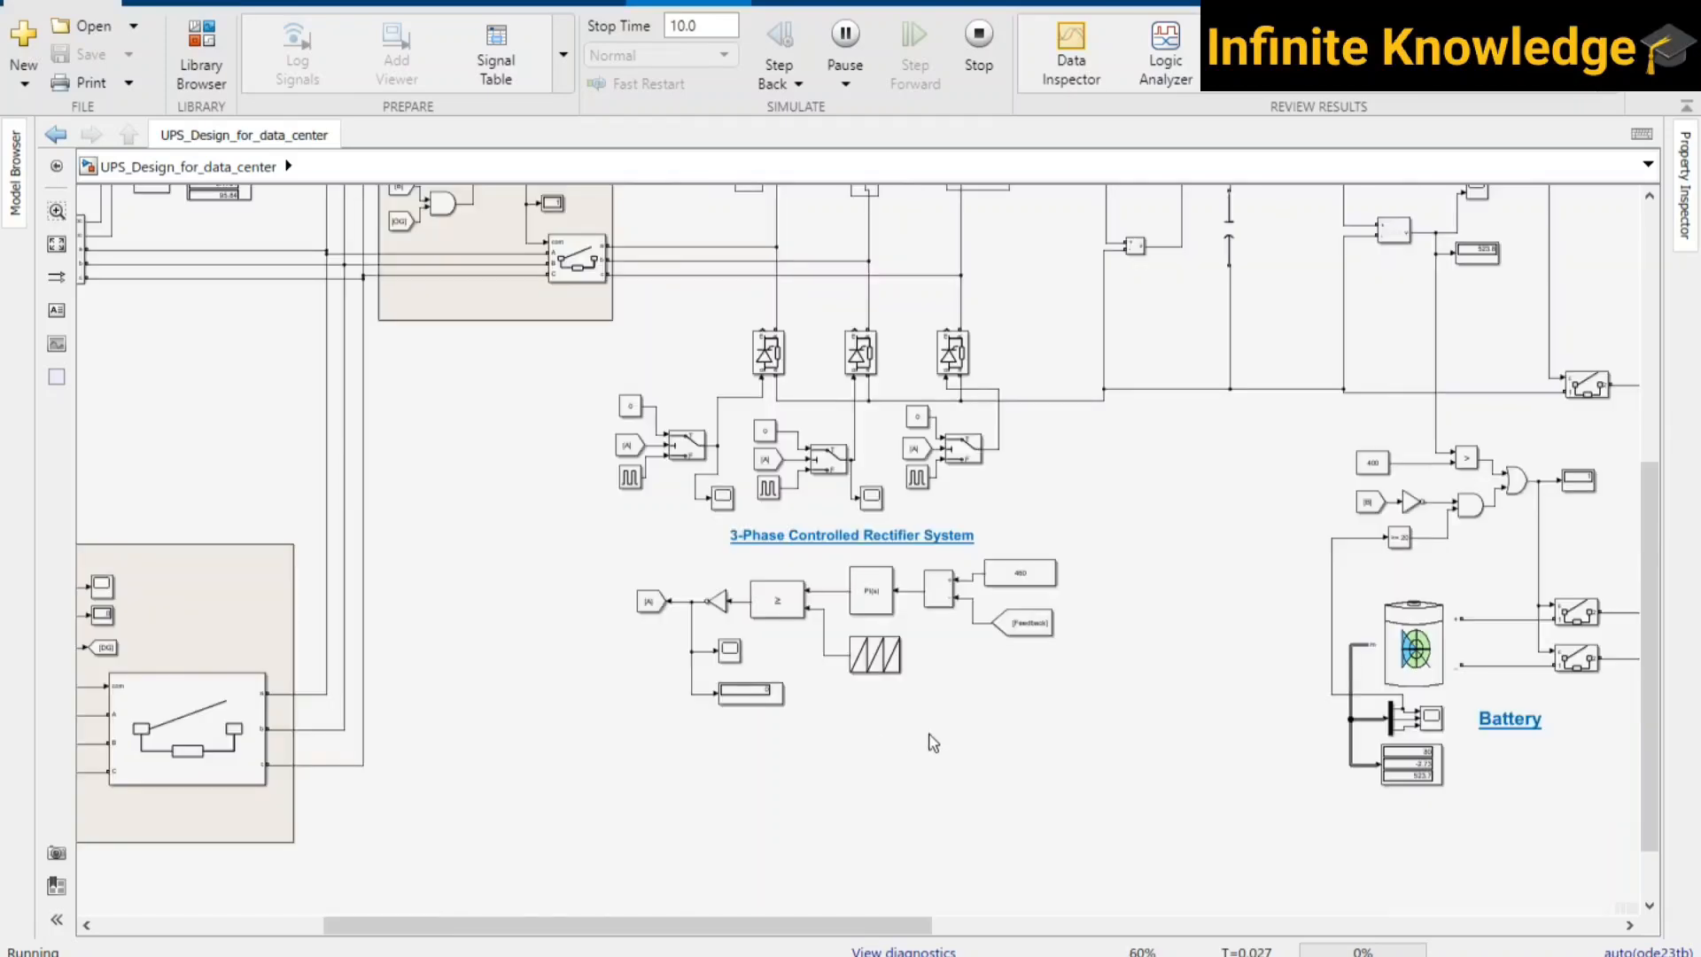
- Trace the power flow between the mains input, 3-Phase Controlled Rectifier System, Battery, Inverter System and isolation transformer
left_click_drag(930, 744, 806, 681)
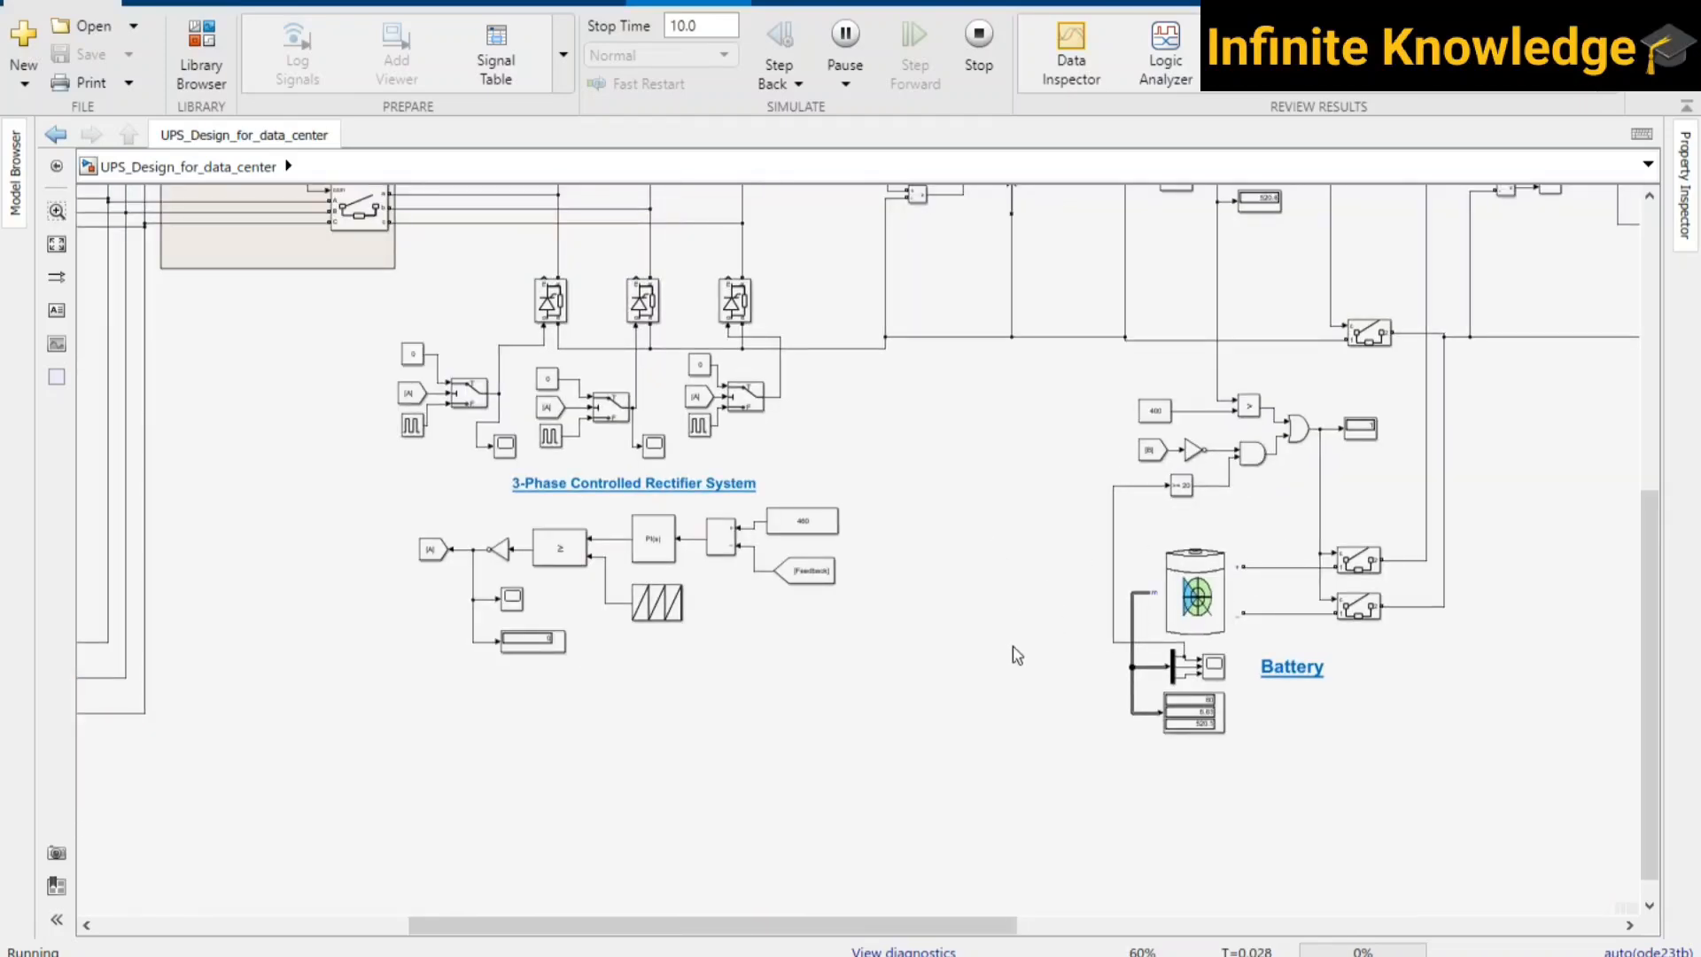
scroll(1015, 649, "down", 2)
left_click_drag(1276, 577, 747, 611)
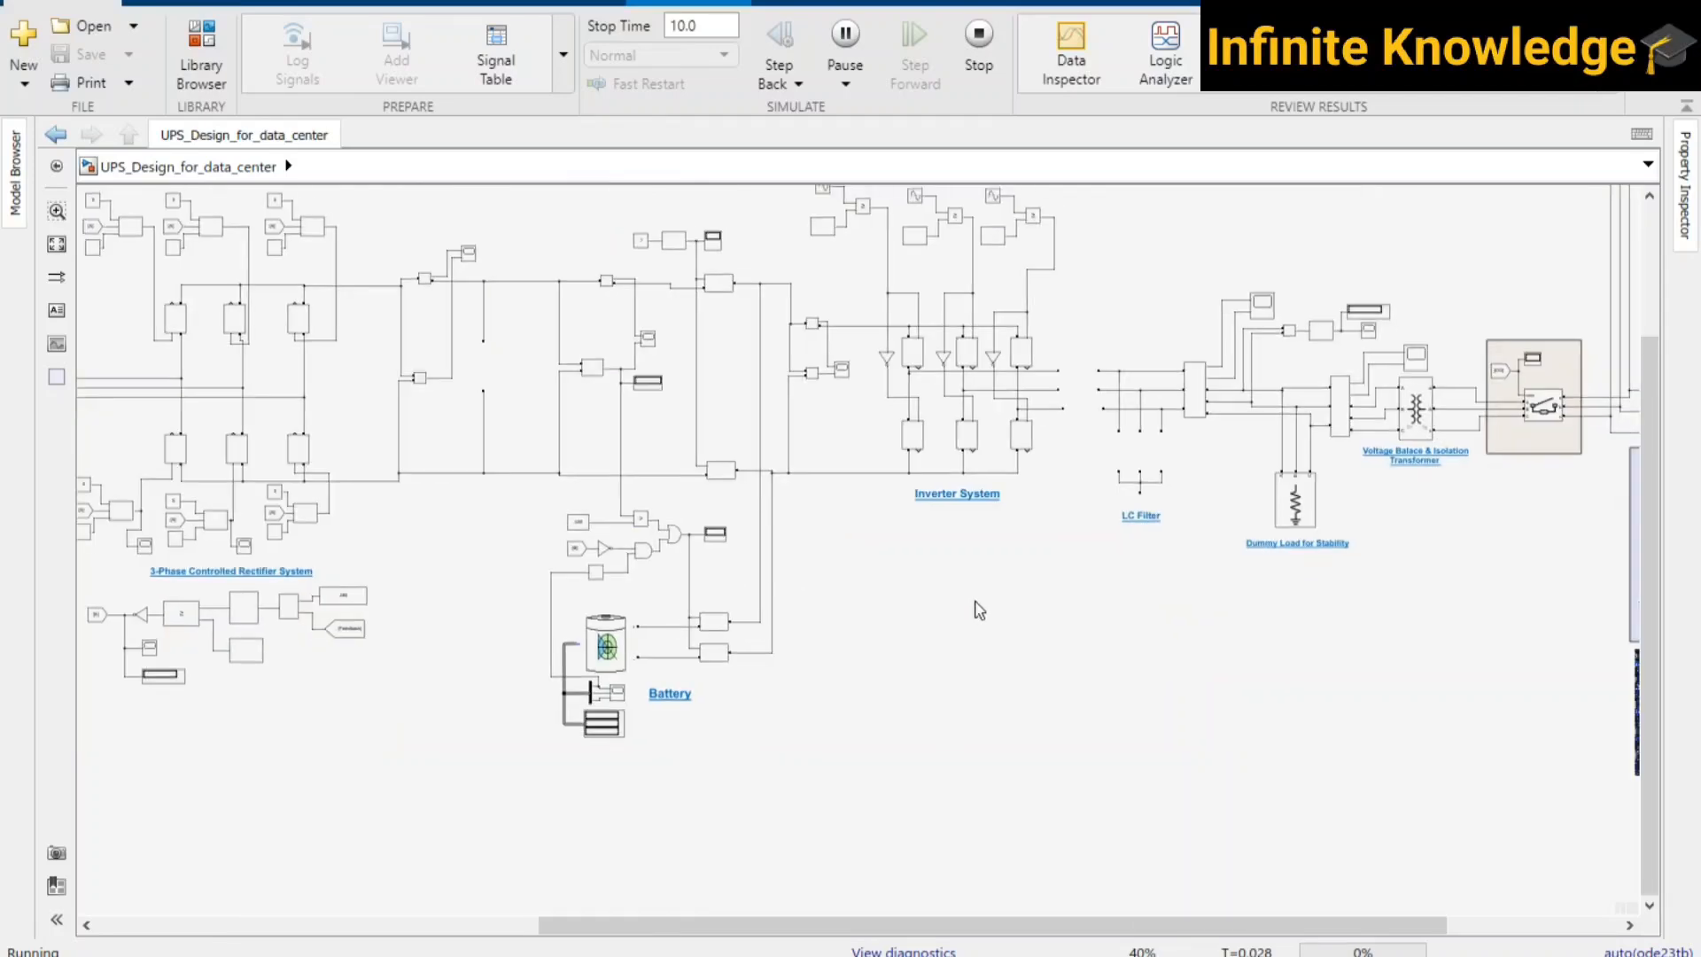
left_click_drag(526, 654, 935, 630)
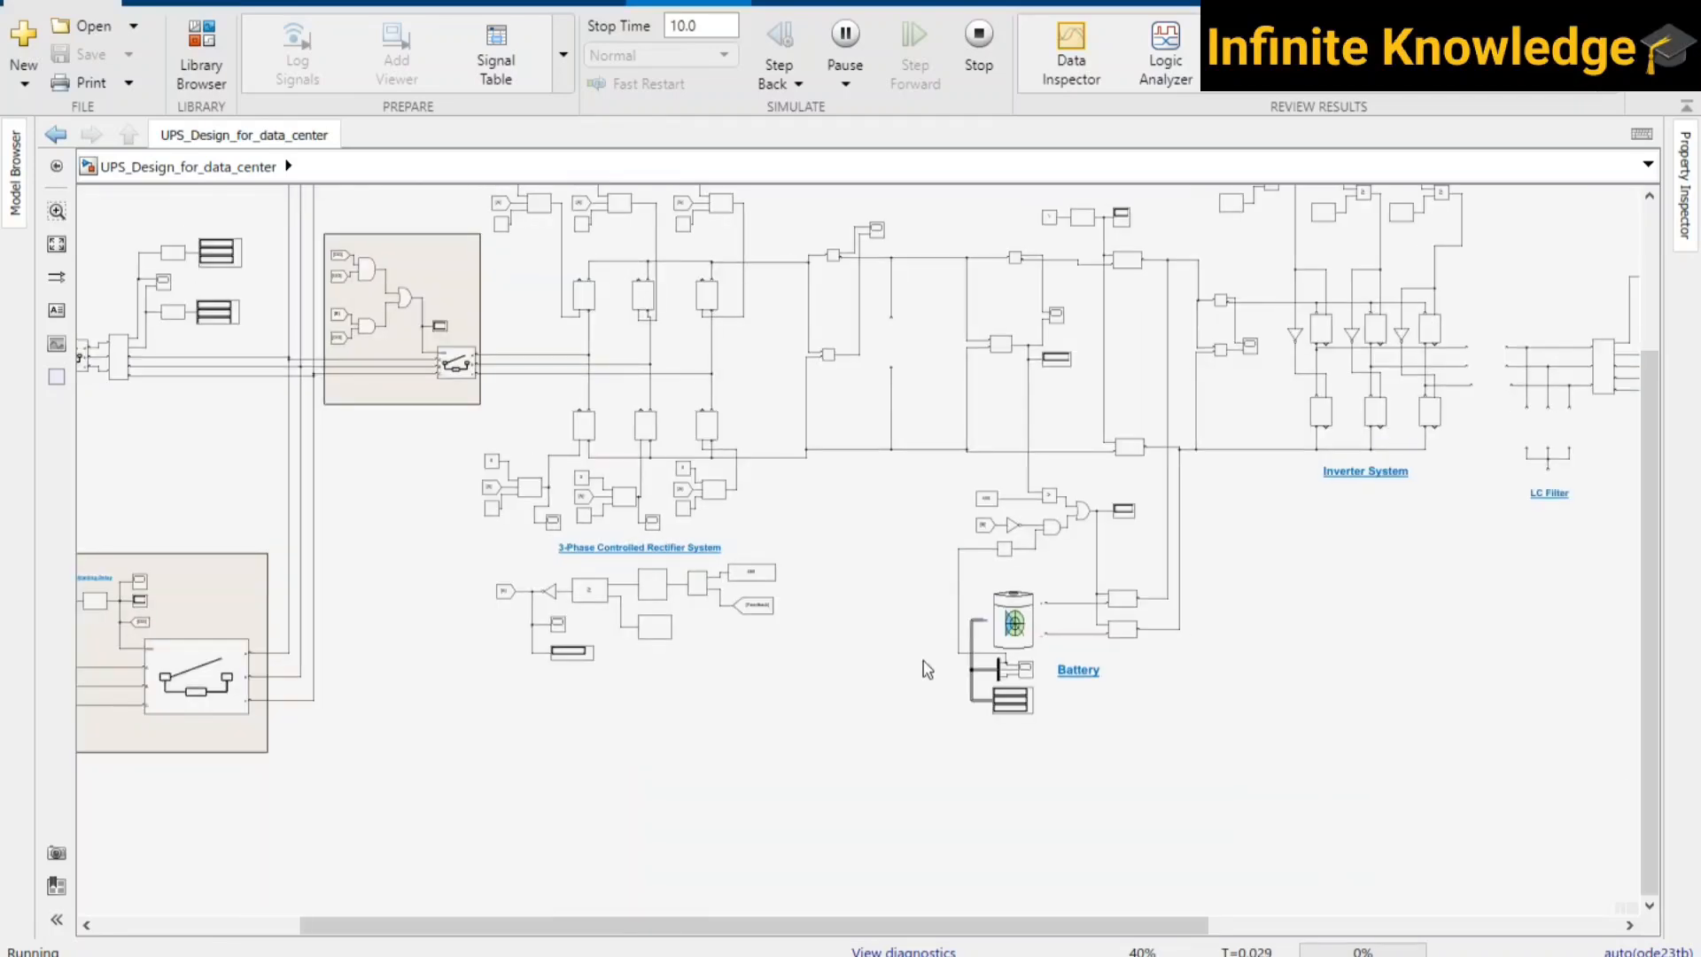
left_click_drag(844, 673, 998, 680)
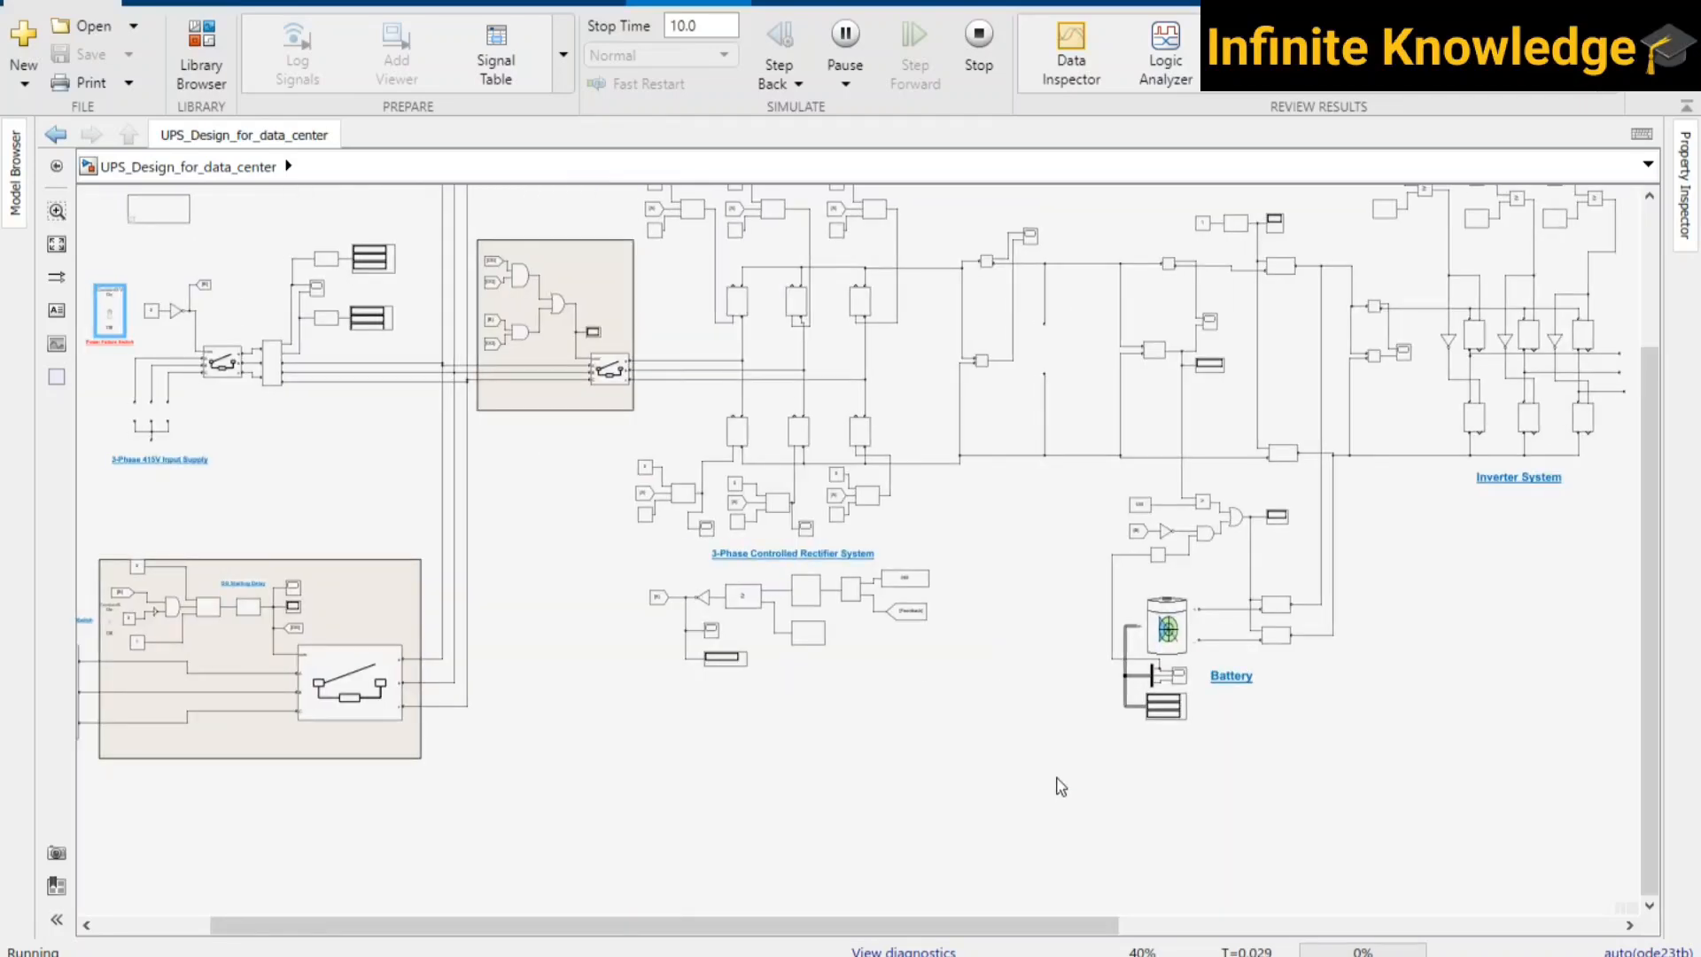
left_click_drag(1045, 596, 1325, 626)
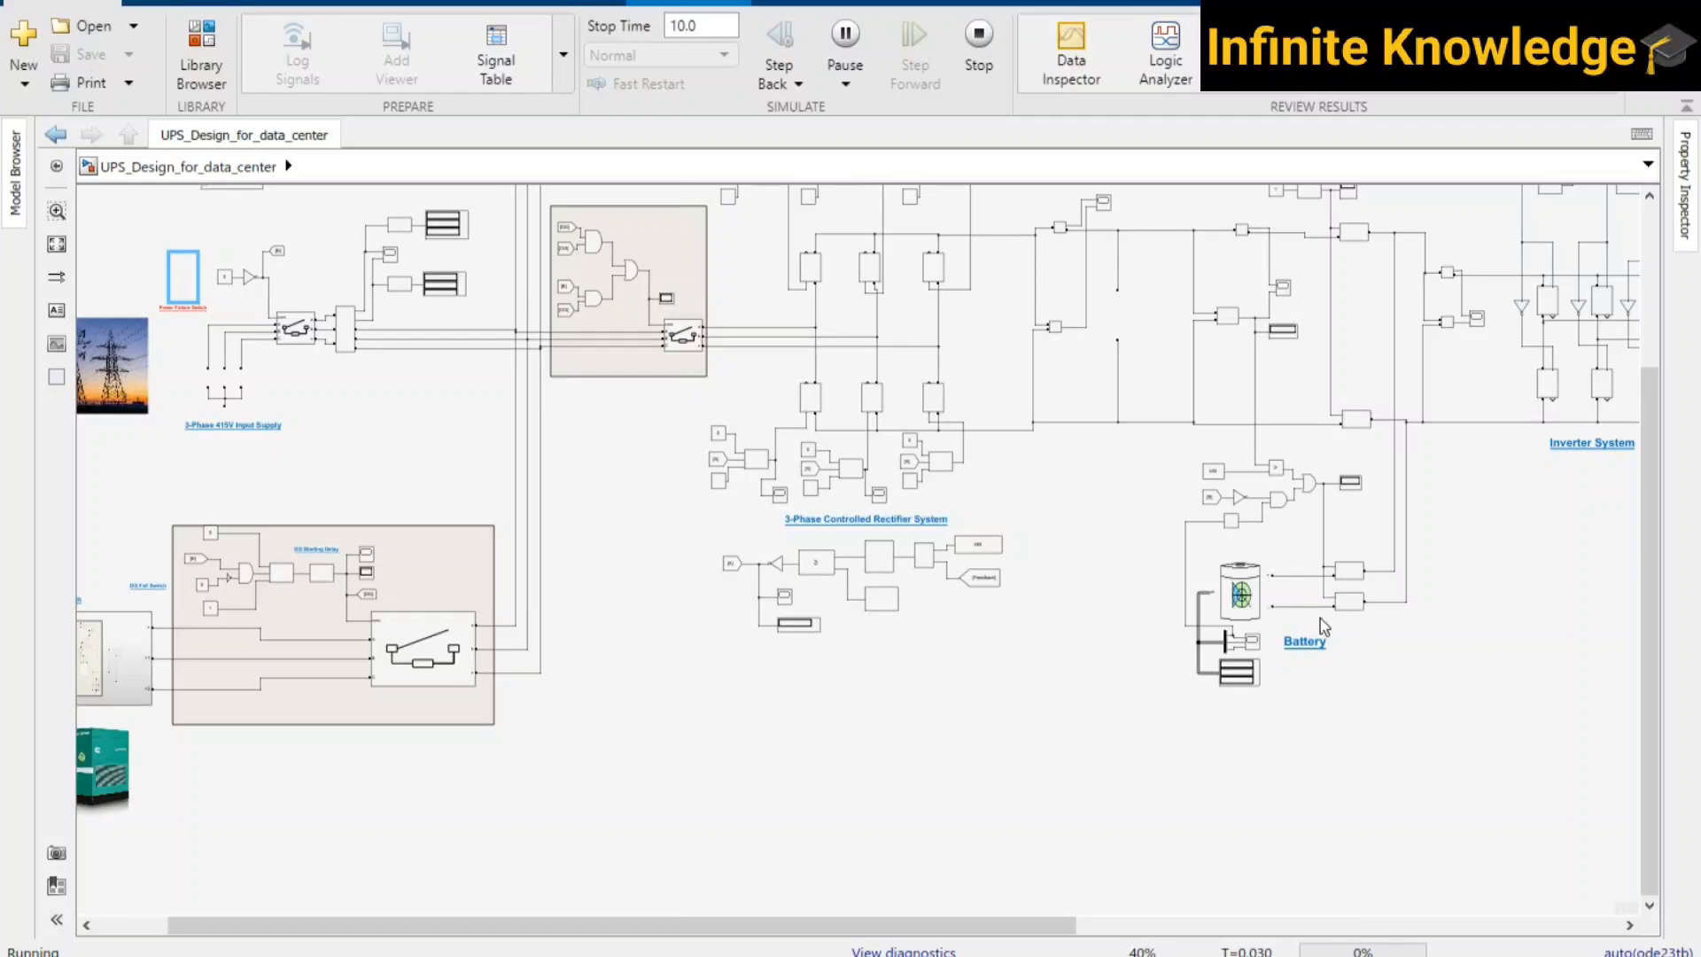
- Compare the 3-Phase 415V Input Supply and Diesel Generator System connections with the downstream rectifier, Battery and Inverter System
scroll(447, 589, "up", 3)
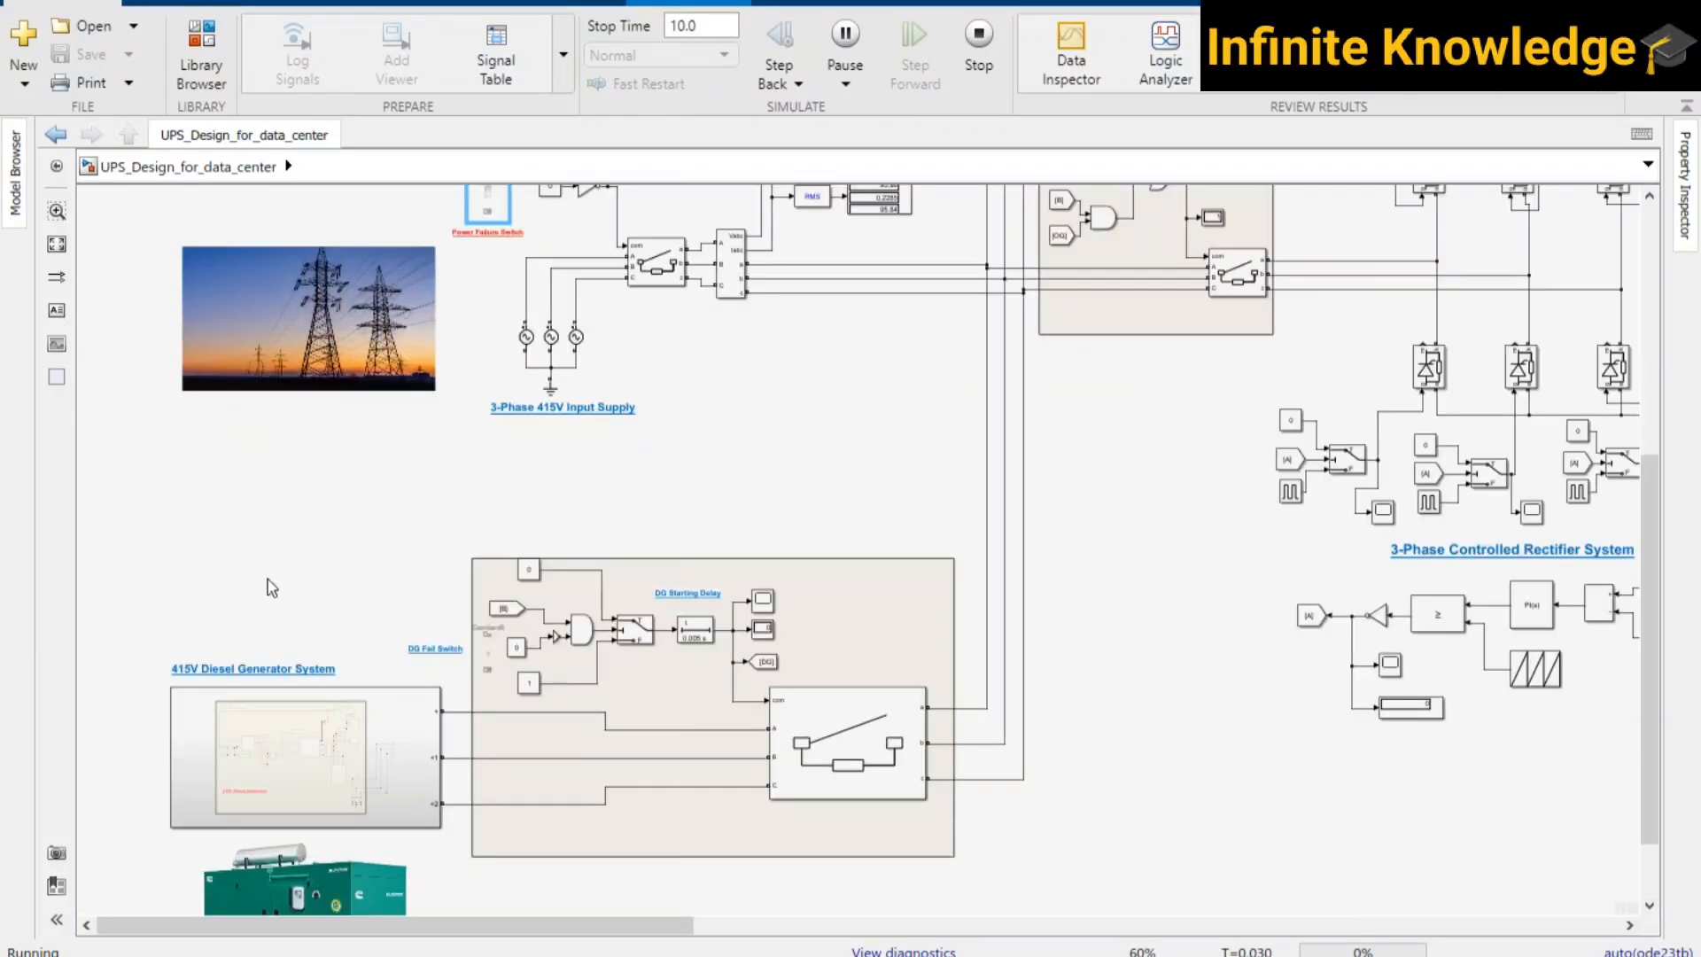
left_click_drag(381, 441, 353, 506)
scroll(413, 417, "up", 1)
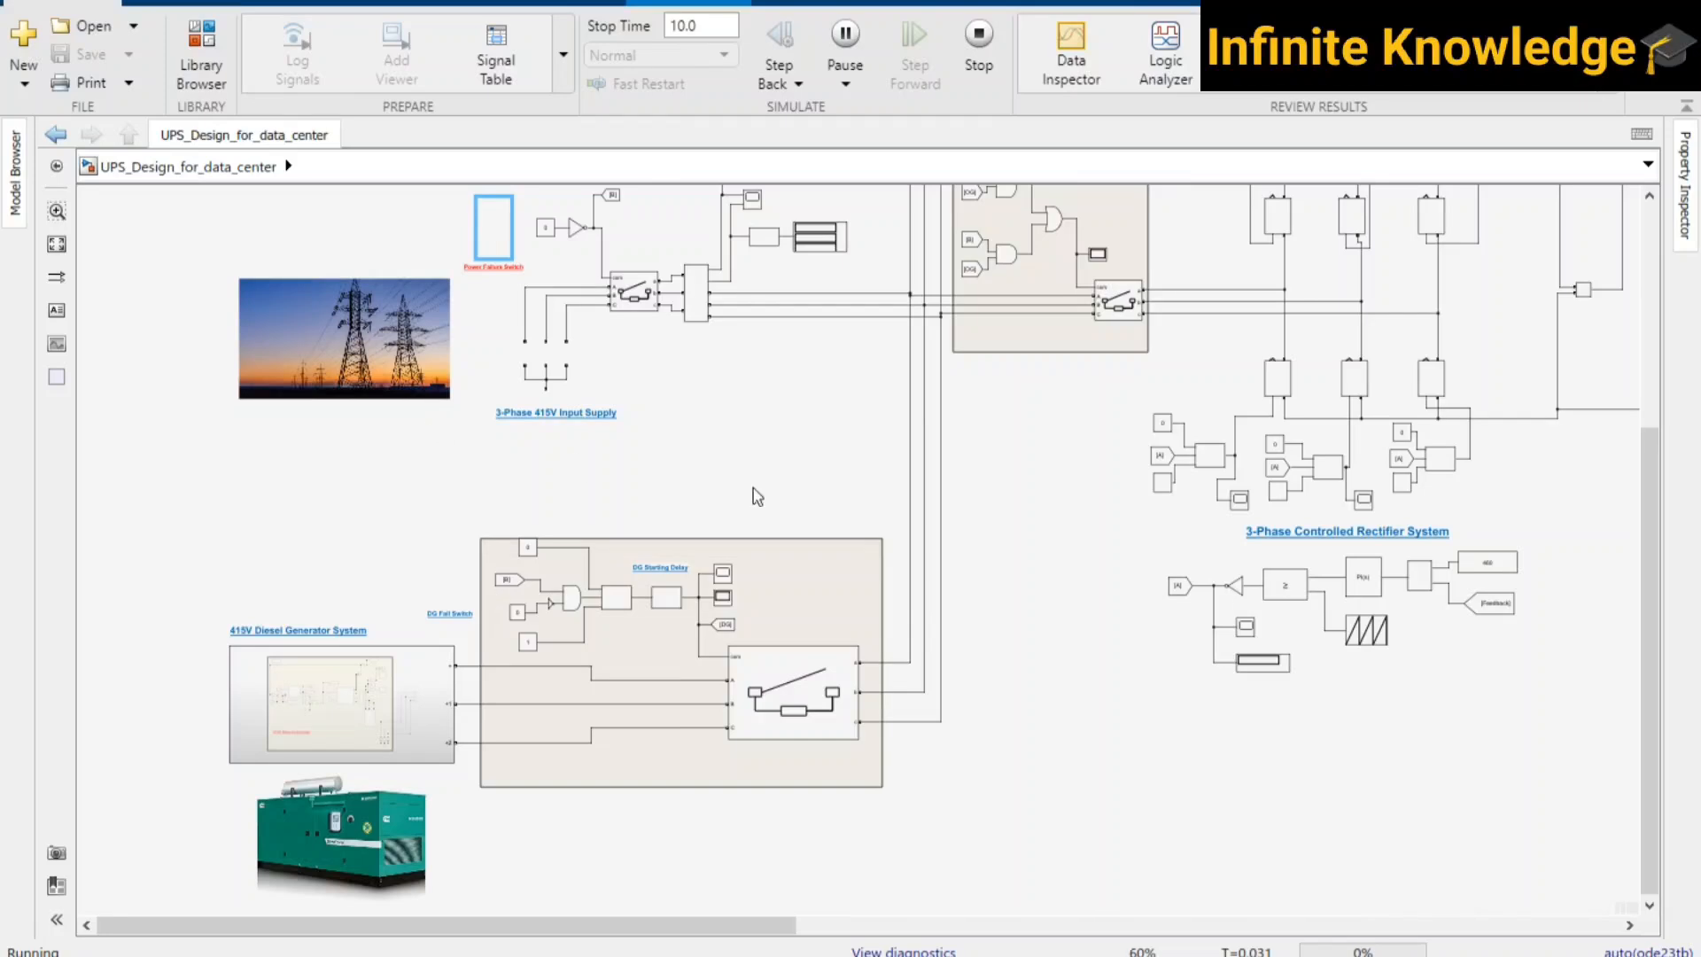
left_click_drag(1061, 579, 664, 649)
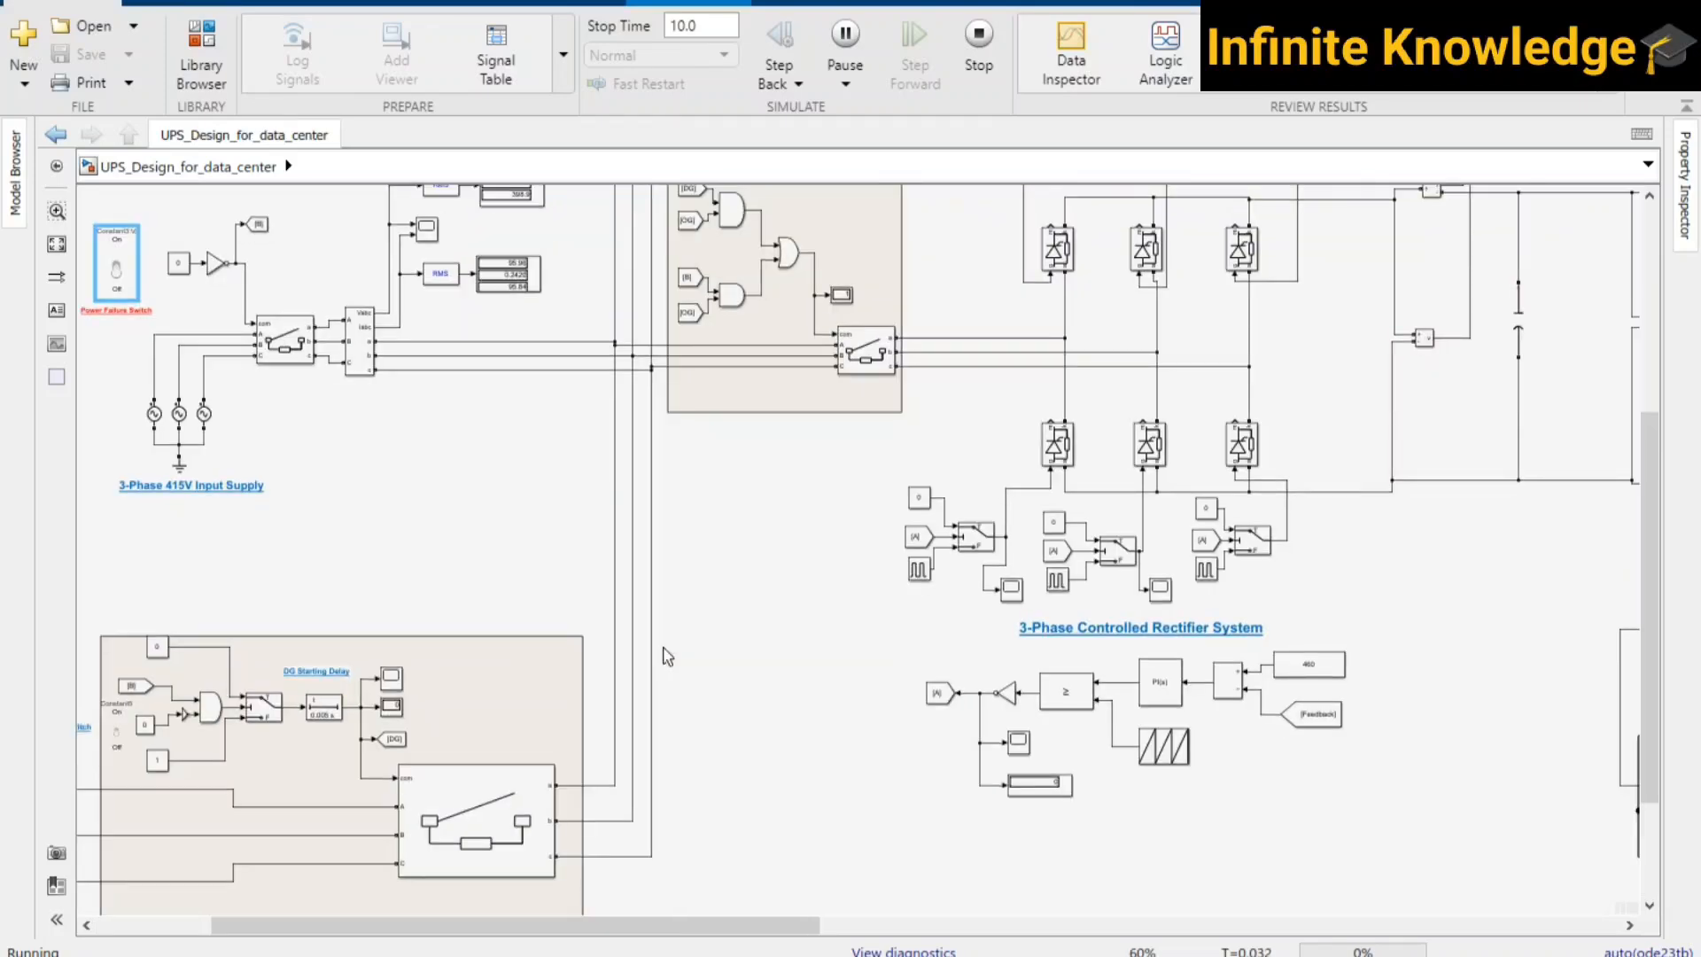
scroll(664, 650, "down", 1)
left_click_drag(1409, 683, 577, 599)
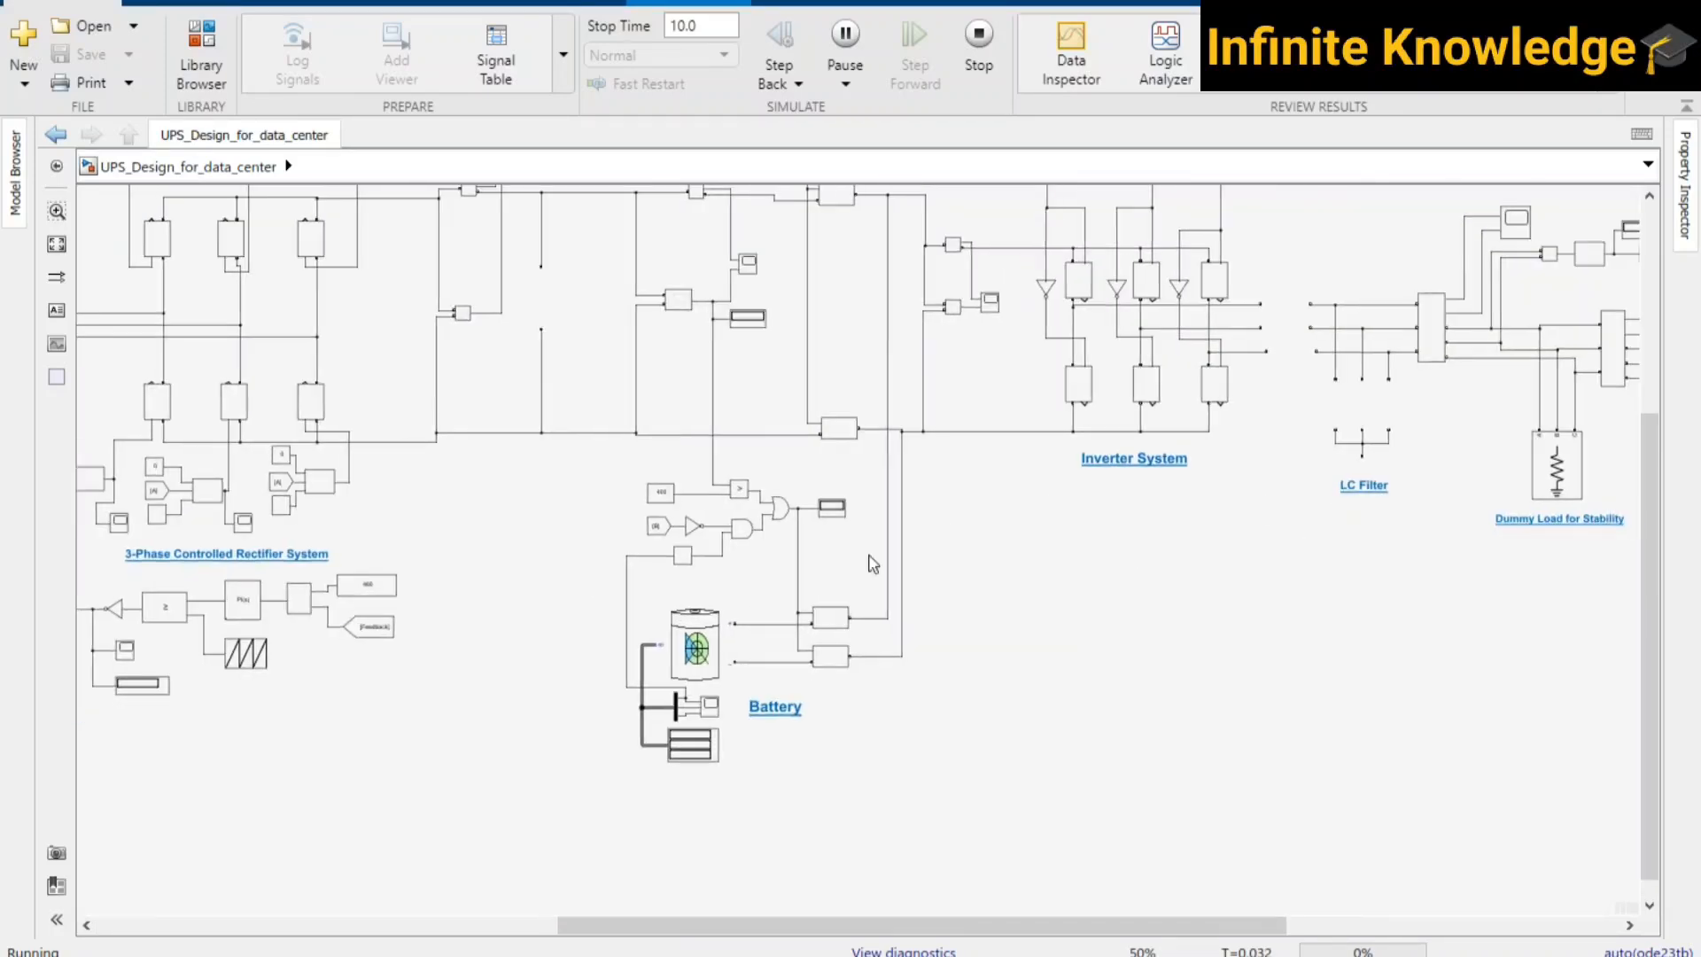
- Inspect the data center load's voltage and current scope, zoomed in on the first cycles of the waveforms
left_click_drag(1318, 490, 621, 551)
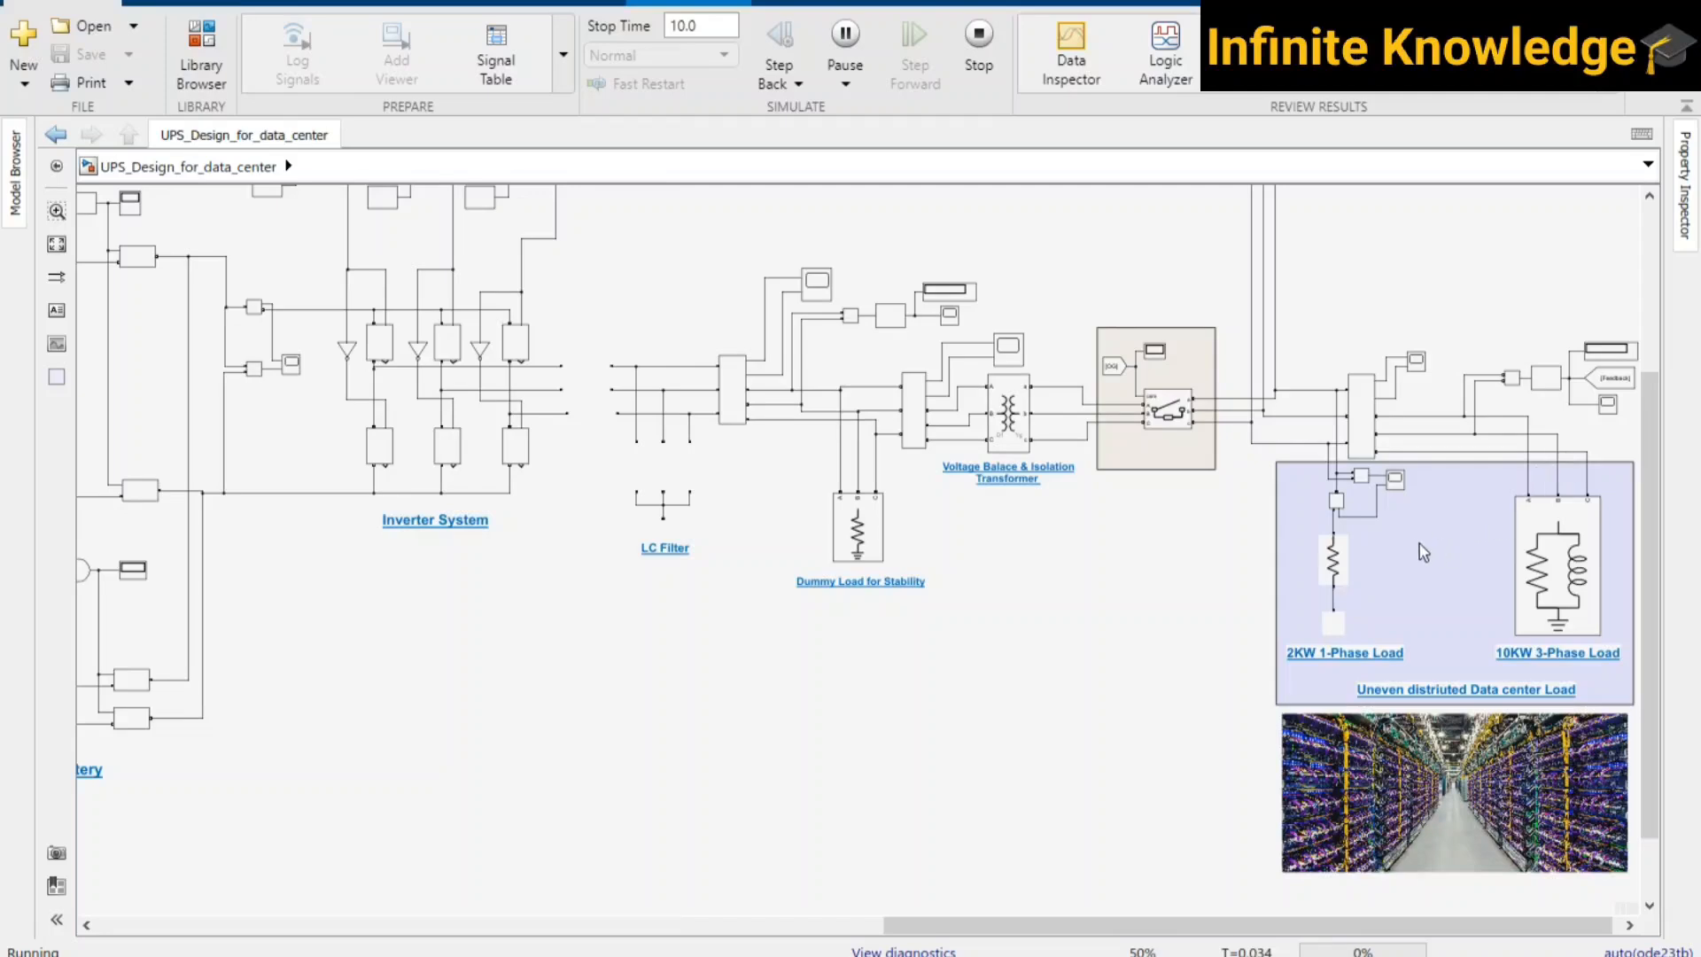
scroll(1422, 551, "up", 3)
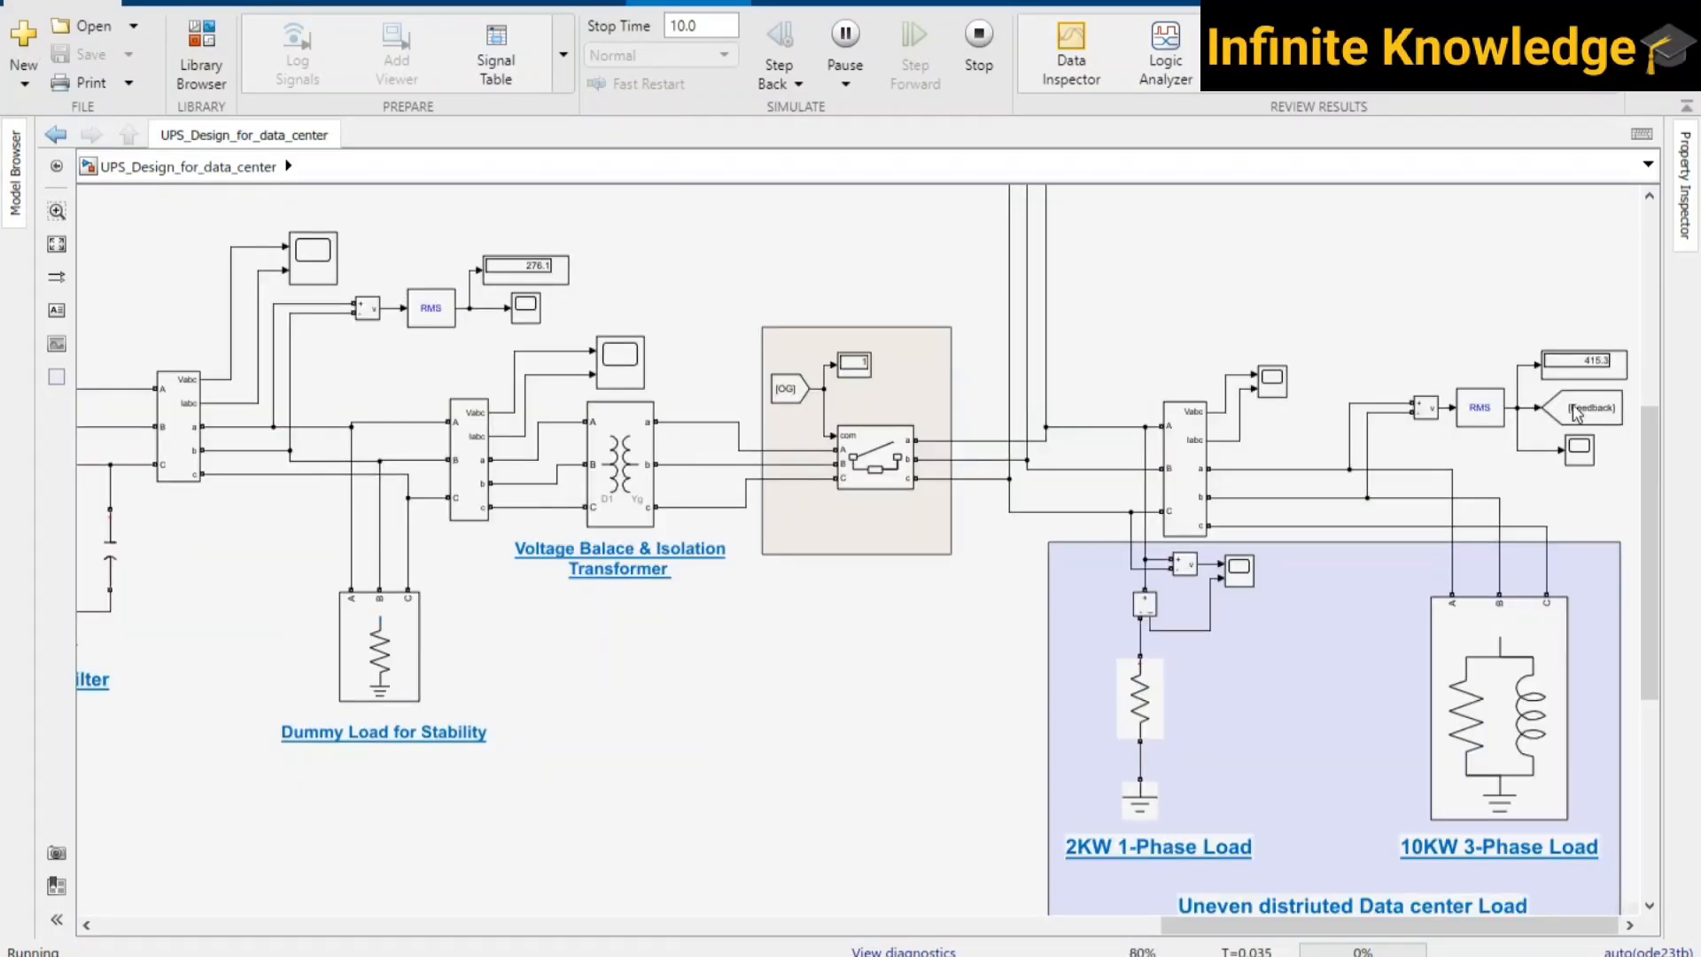
double_click(1273, 381)
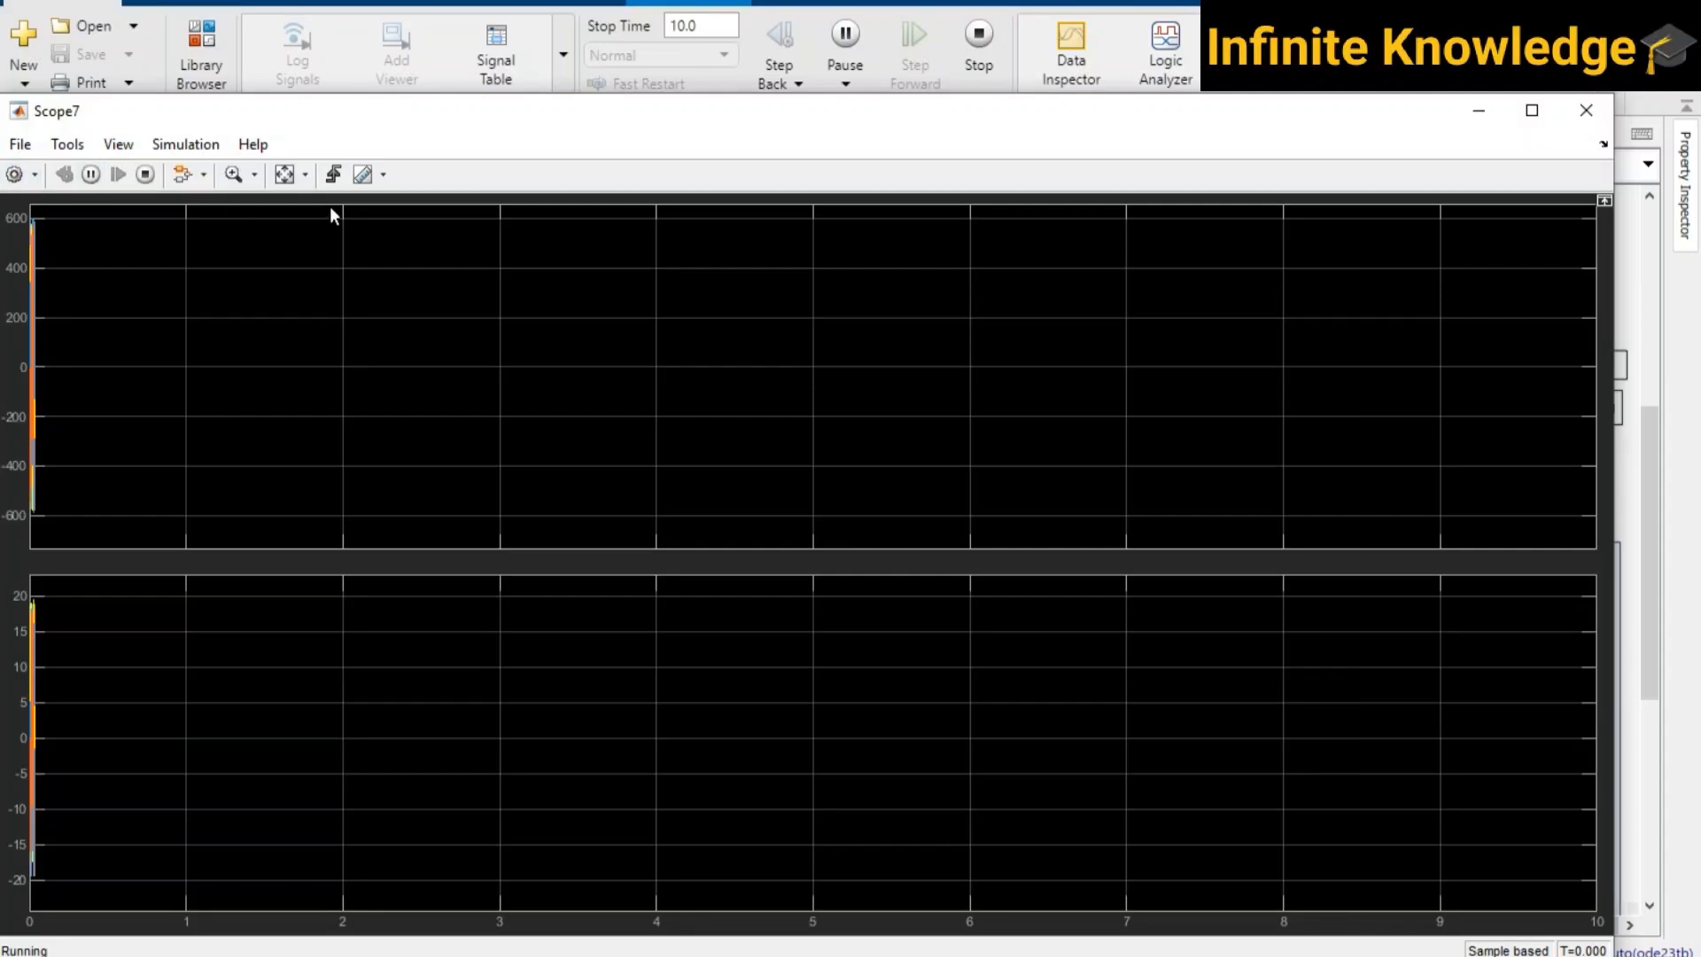
left_click(285, 178)
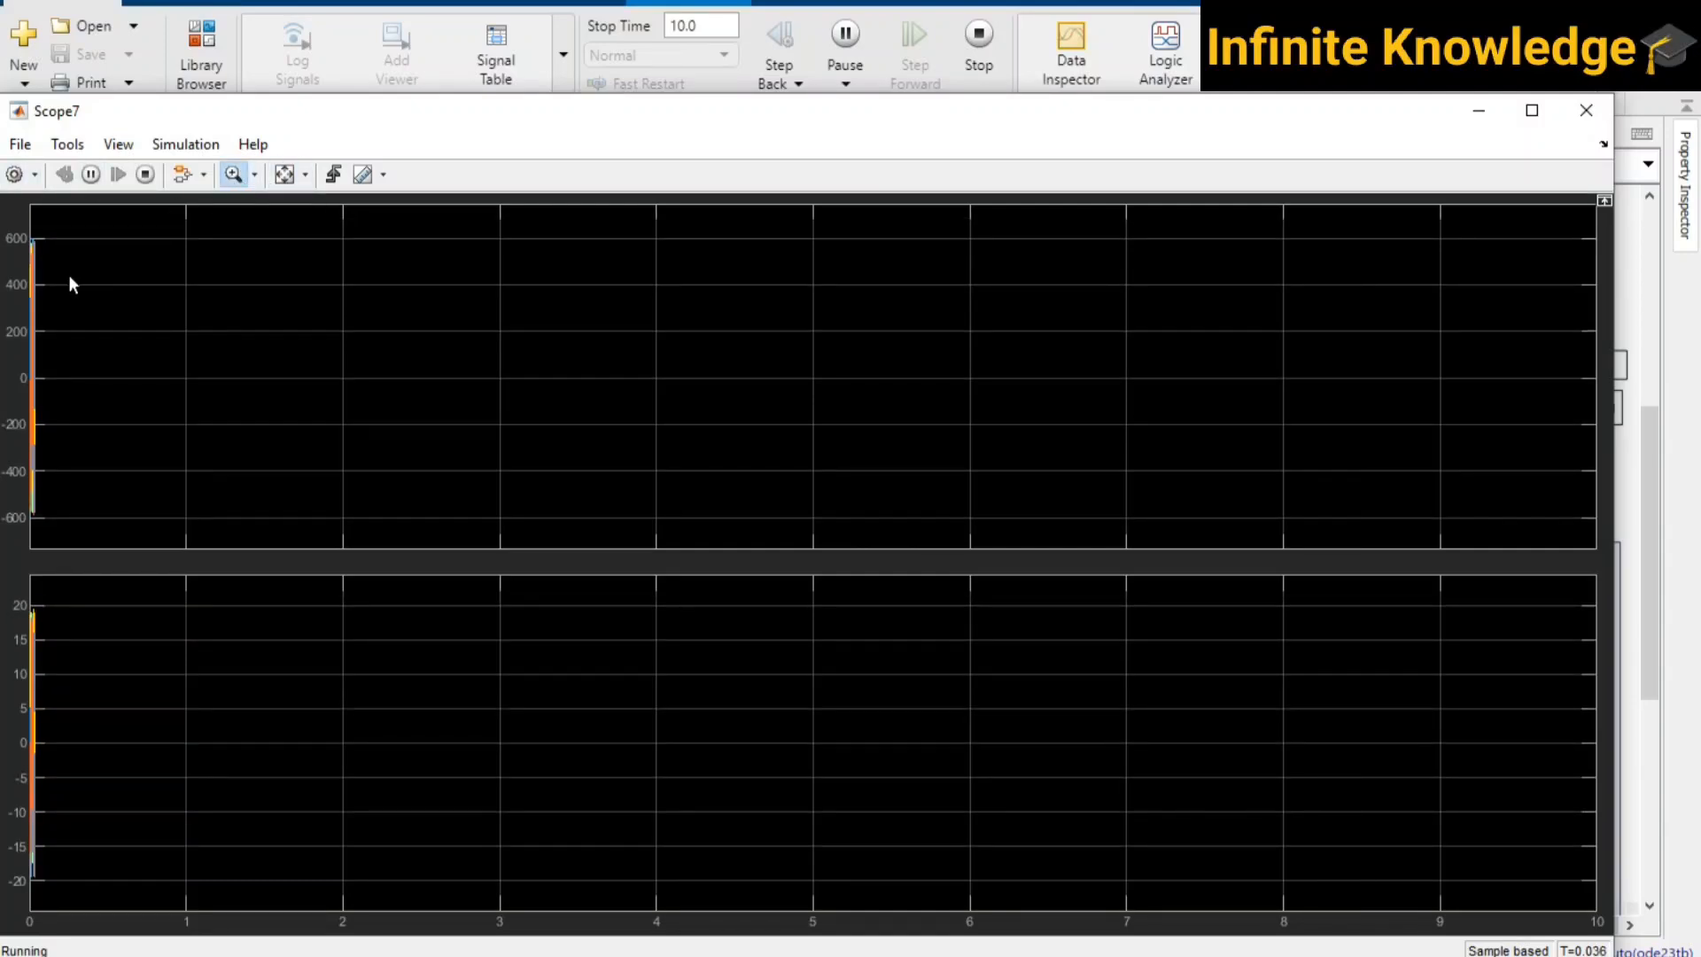
left_click_drag(59, 224, 32, 553)
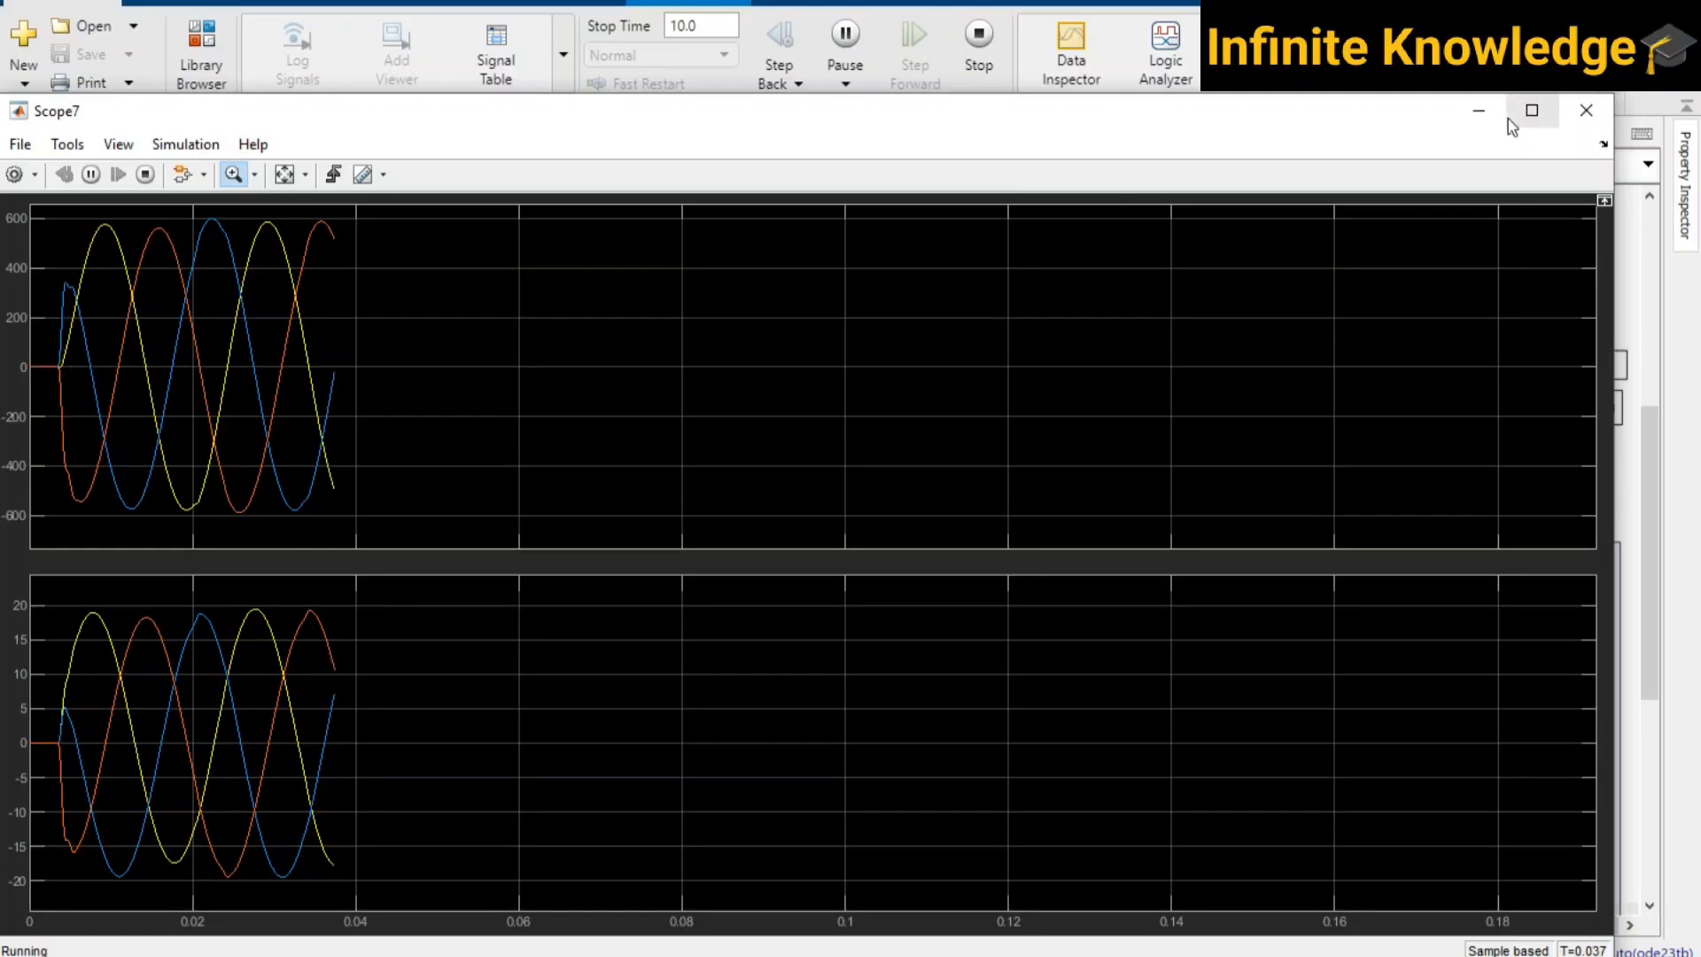
left_click(1479, 110)
- View the voltage and current scope at the Voltage Balance & Isolation Transformer's input
left_click_drag(970, 627, 1042, 686)
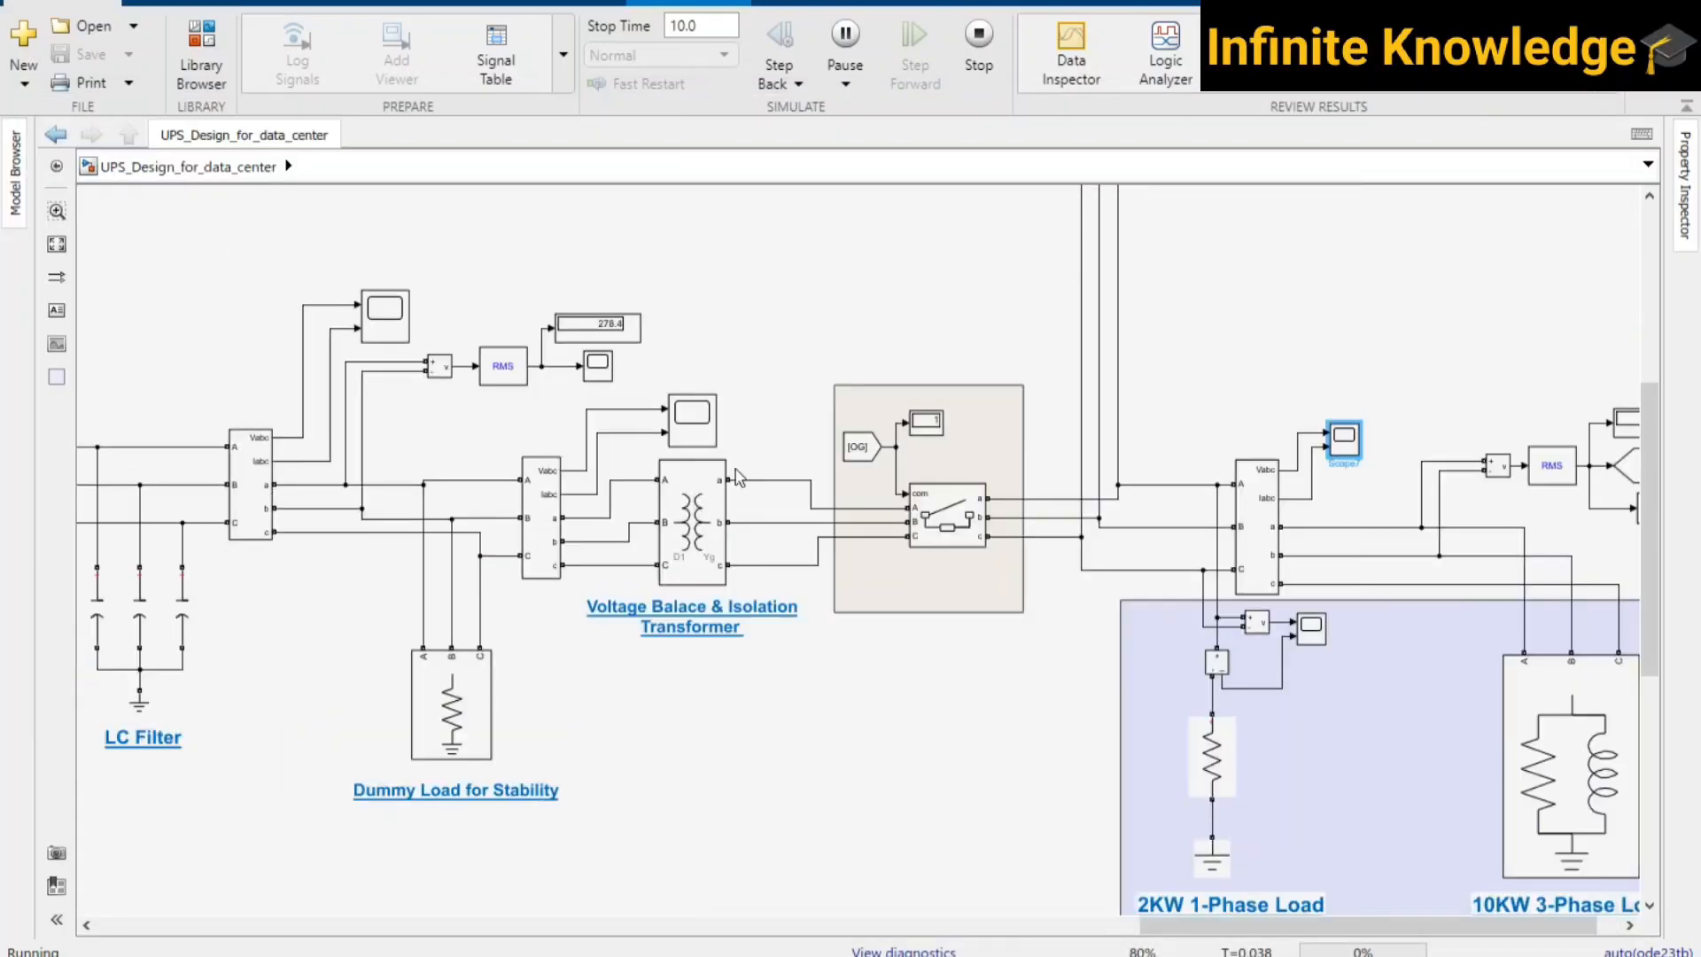
left_click(696, 428)
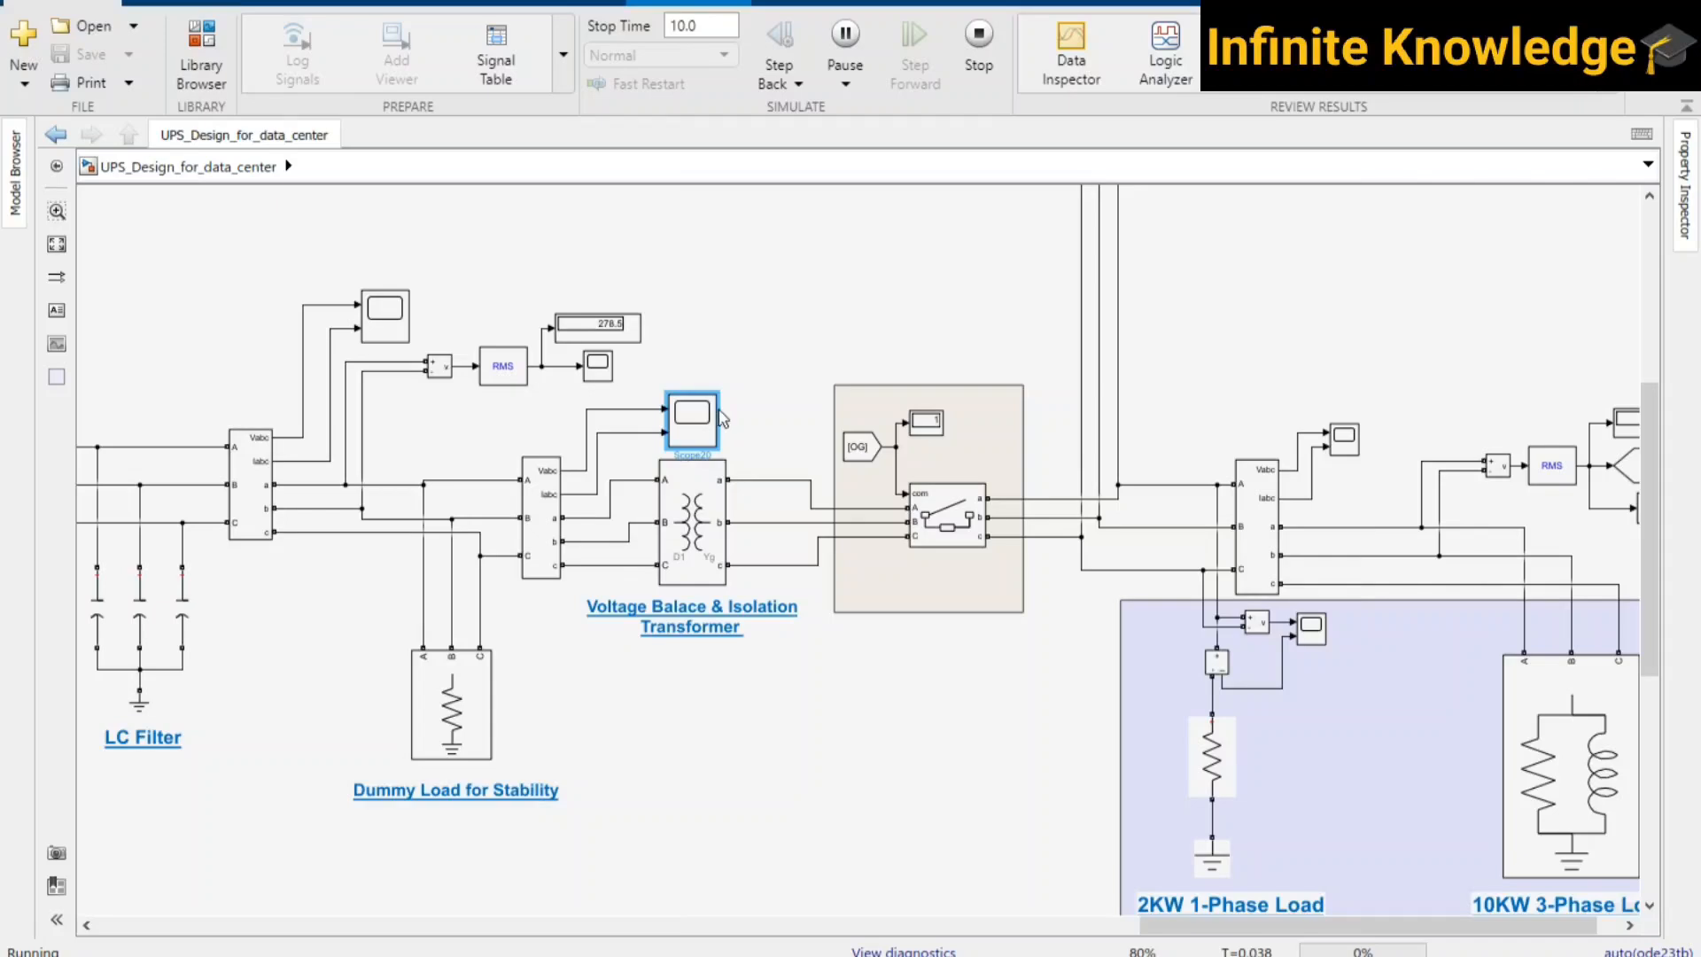
double_click(722, 419)
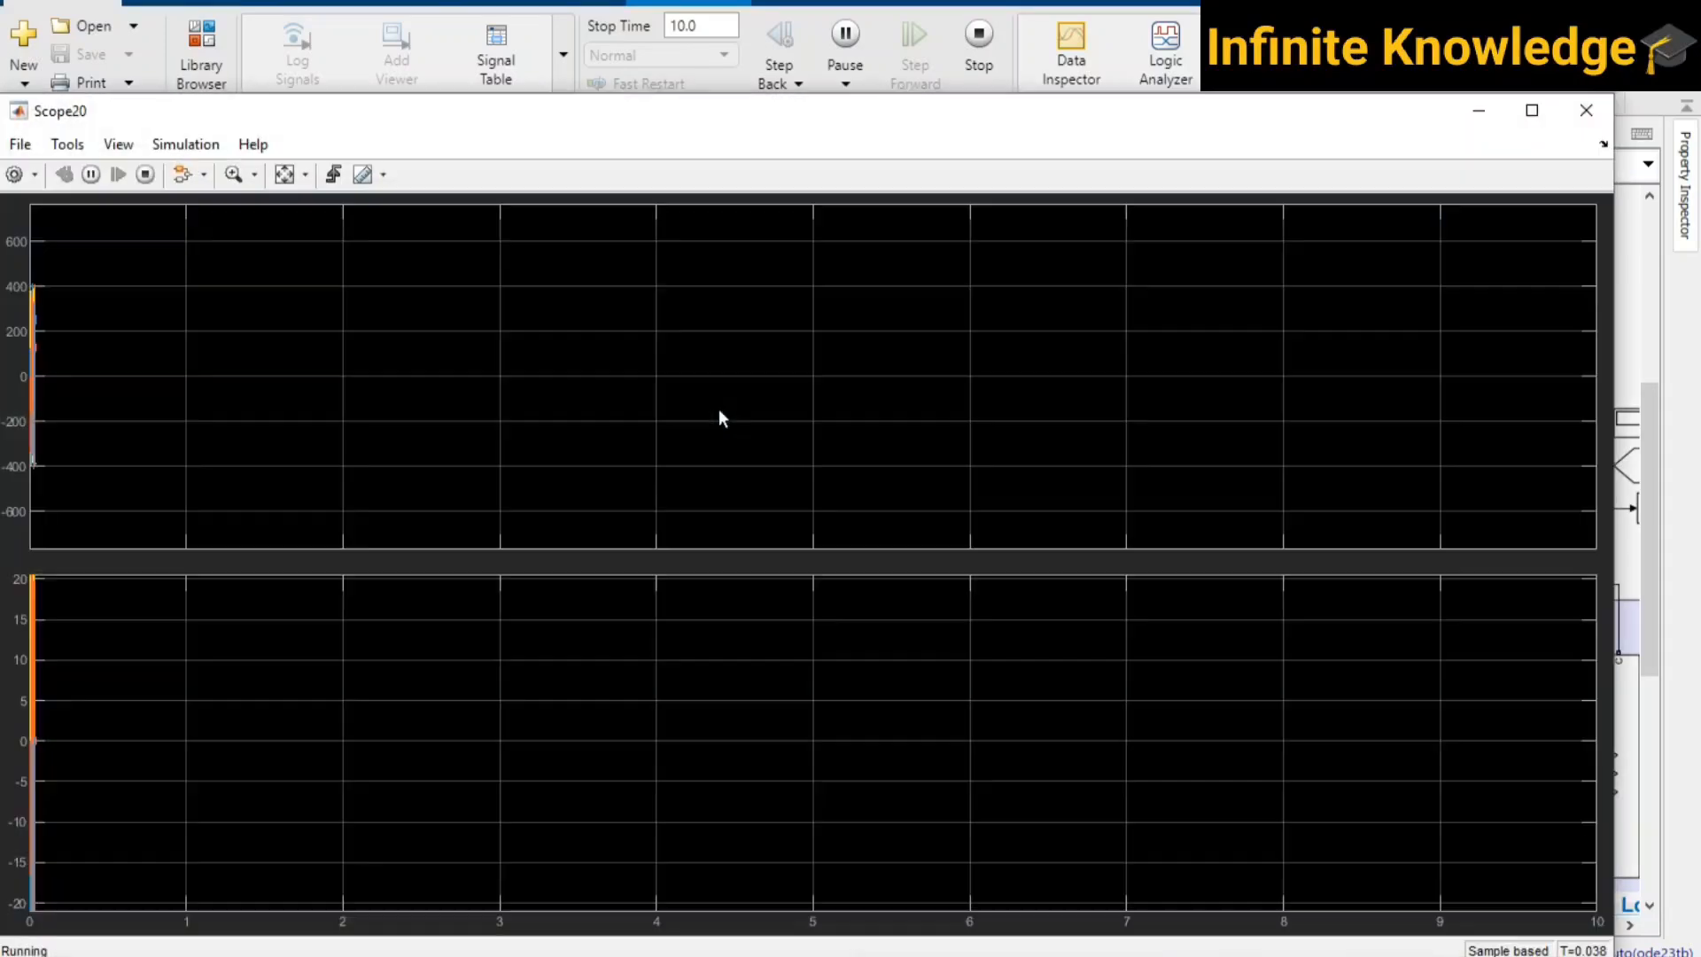
left_click(1479, 109)
- Turn on the Power Failure Switch to cut the 3-Phase 415V Input Supply while the simulation runs
scroll(966, 623, "down", 3)
left_click_drag(873, 731, 1045, 611)
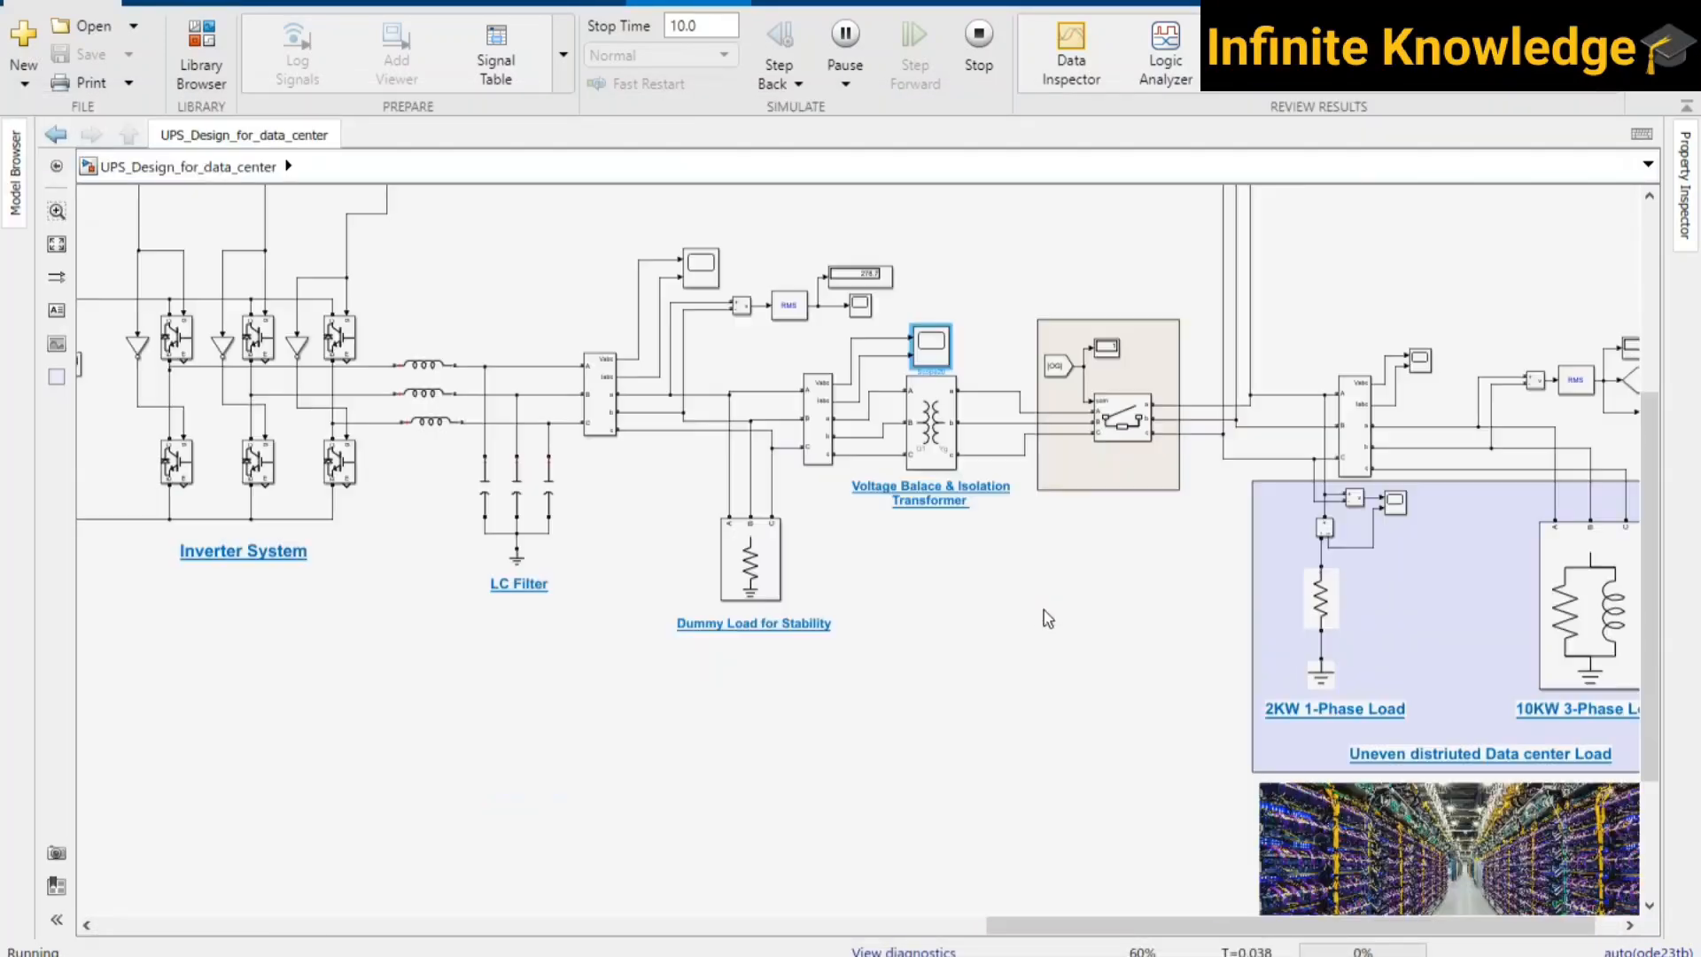
left_click_drag(547, 665, 1363, 708)
scroll(616, 700, "down", 1)
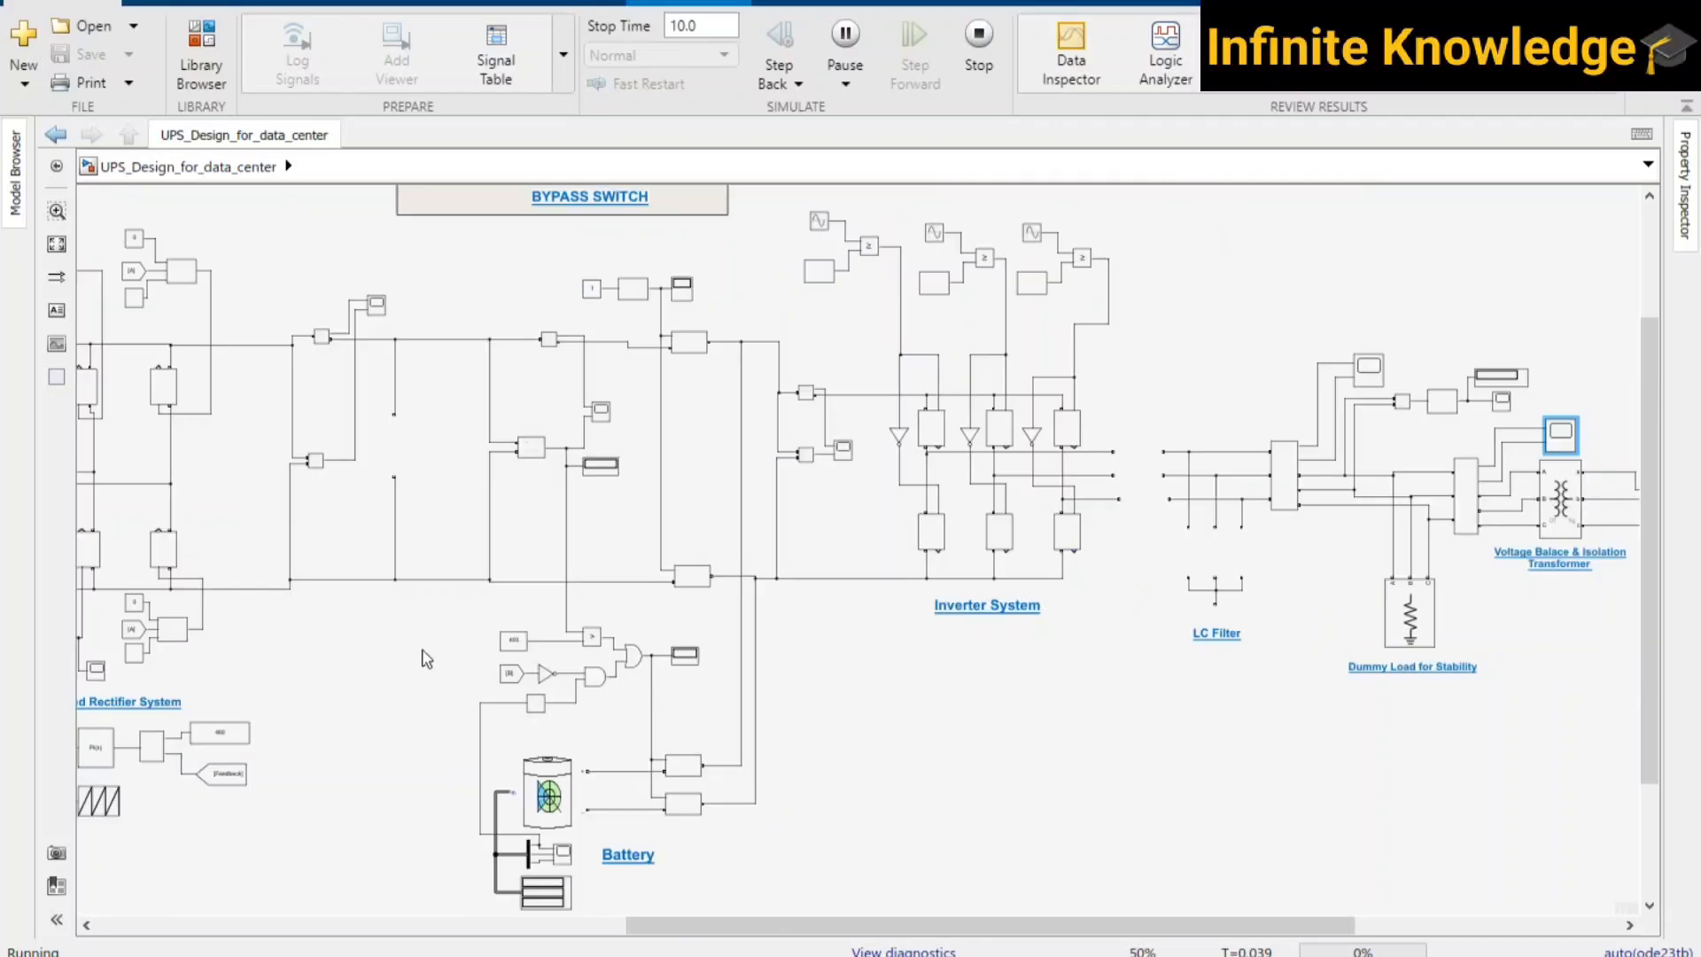
left_click_drag(908, 640, 1392, 606)
scroll(846, 798, "up", 1)
left_click_drag(768, 632, 966, 623)
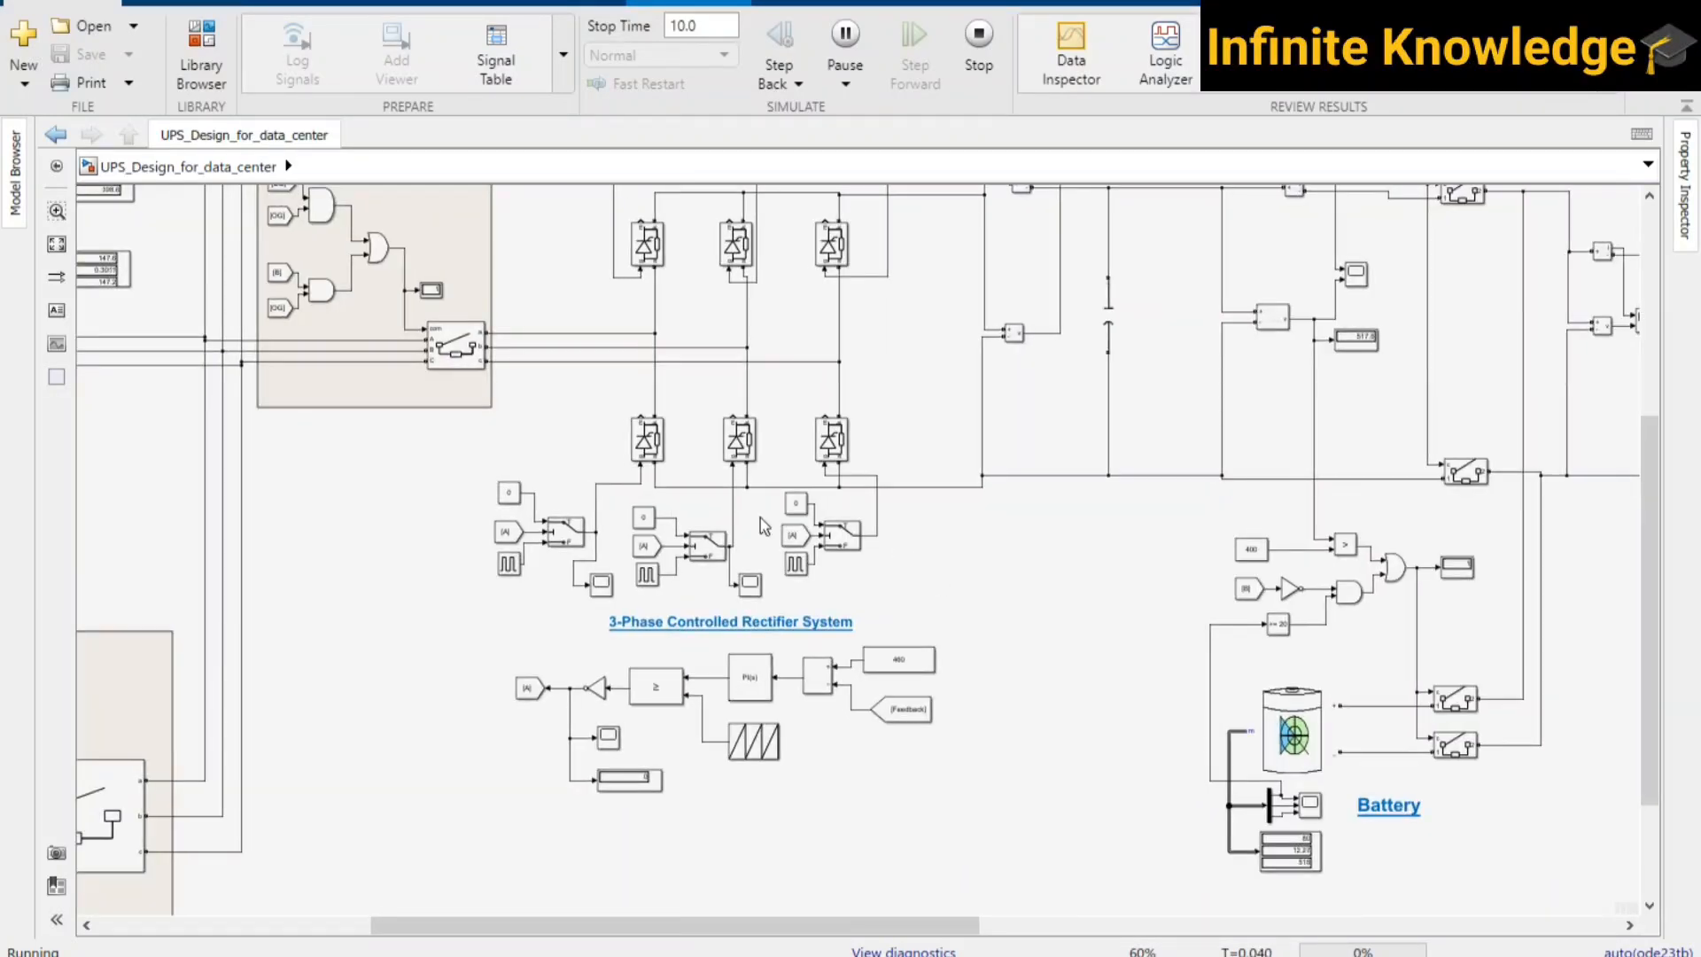
left_click_drag(301, 459, 521, 588)
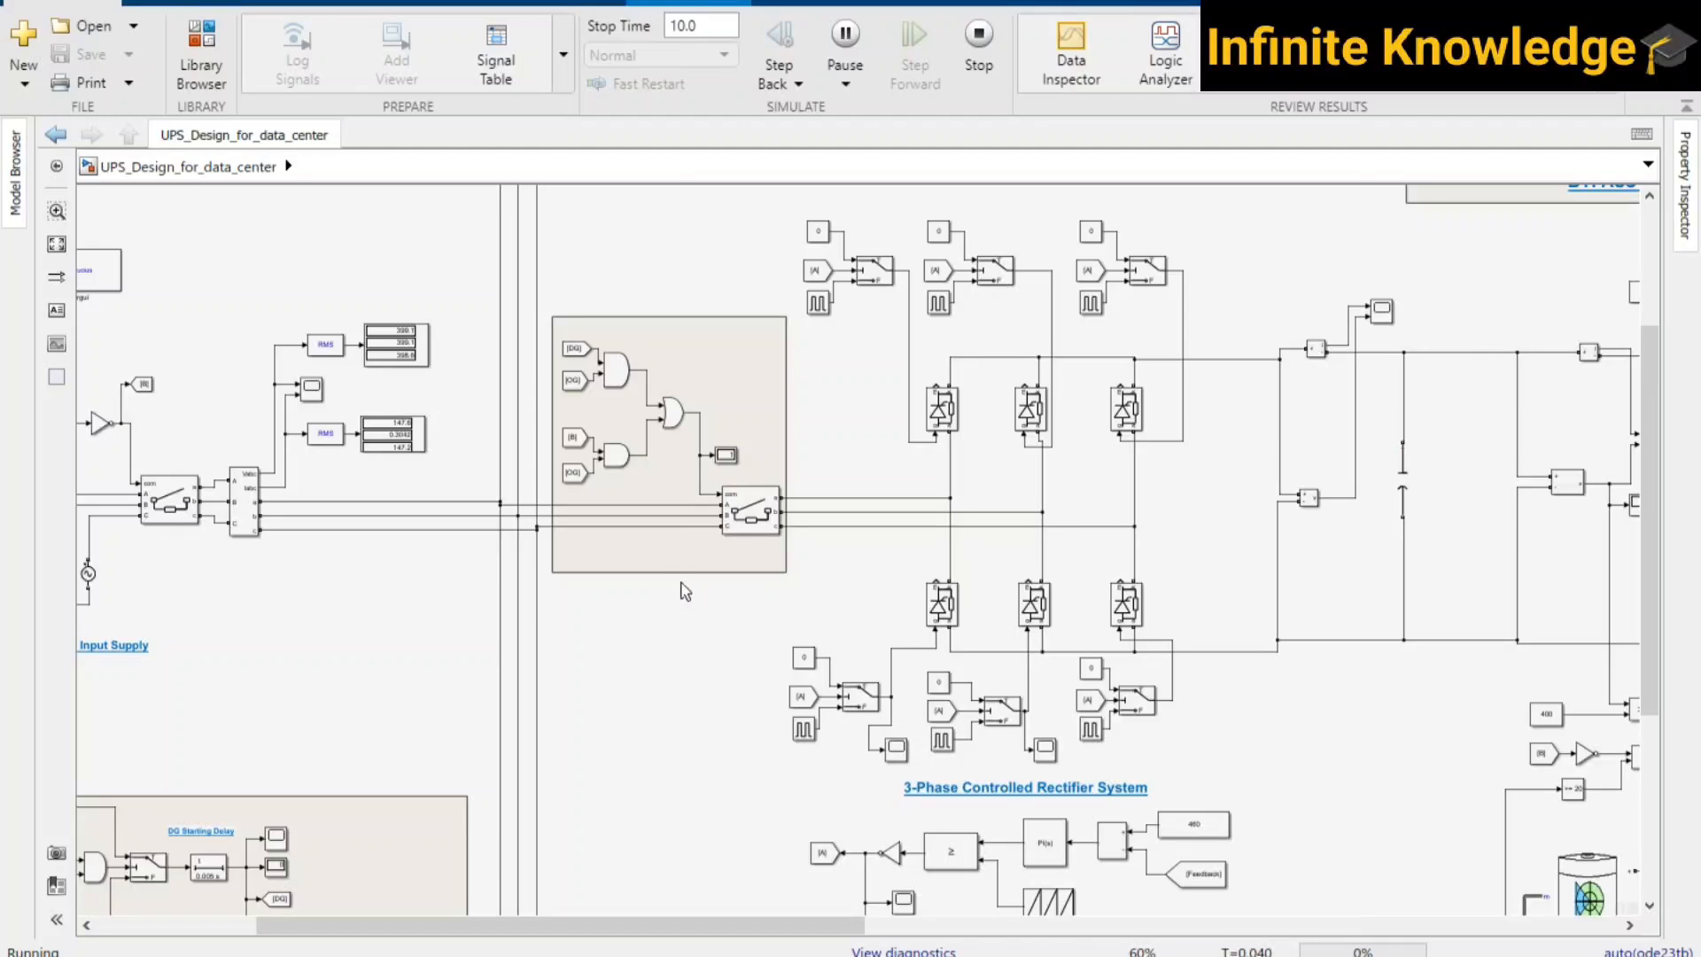
left_click_drag(347, 582, 577, 590)
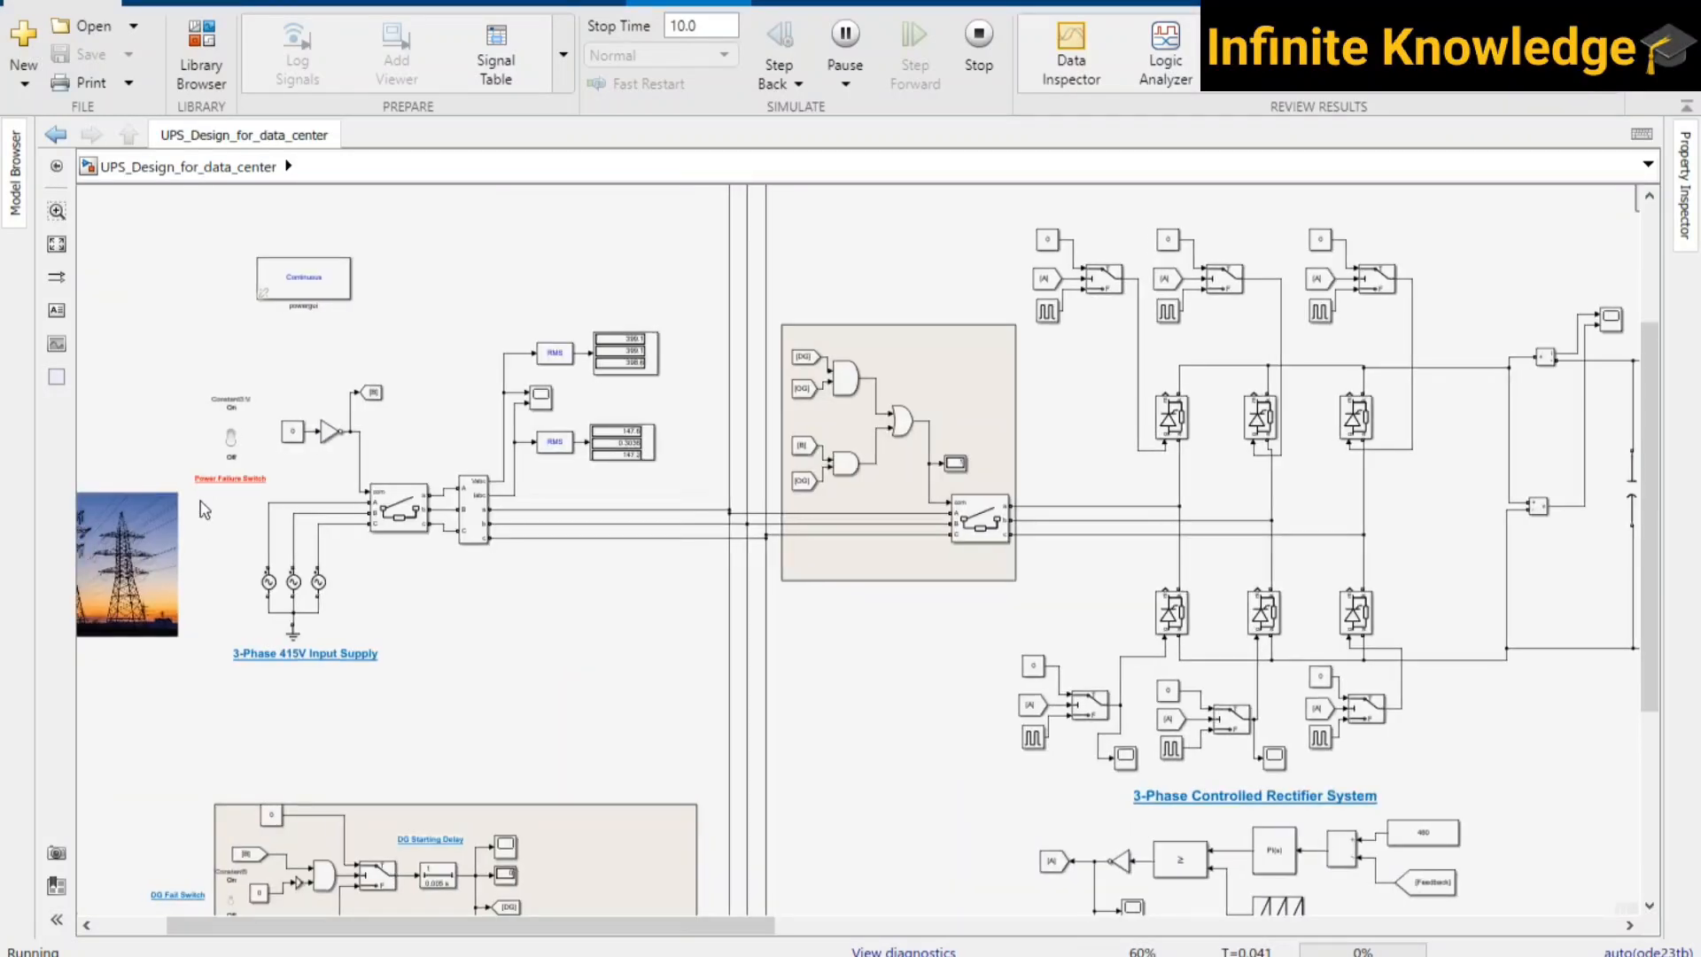
left_click(234, 436)
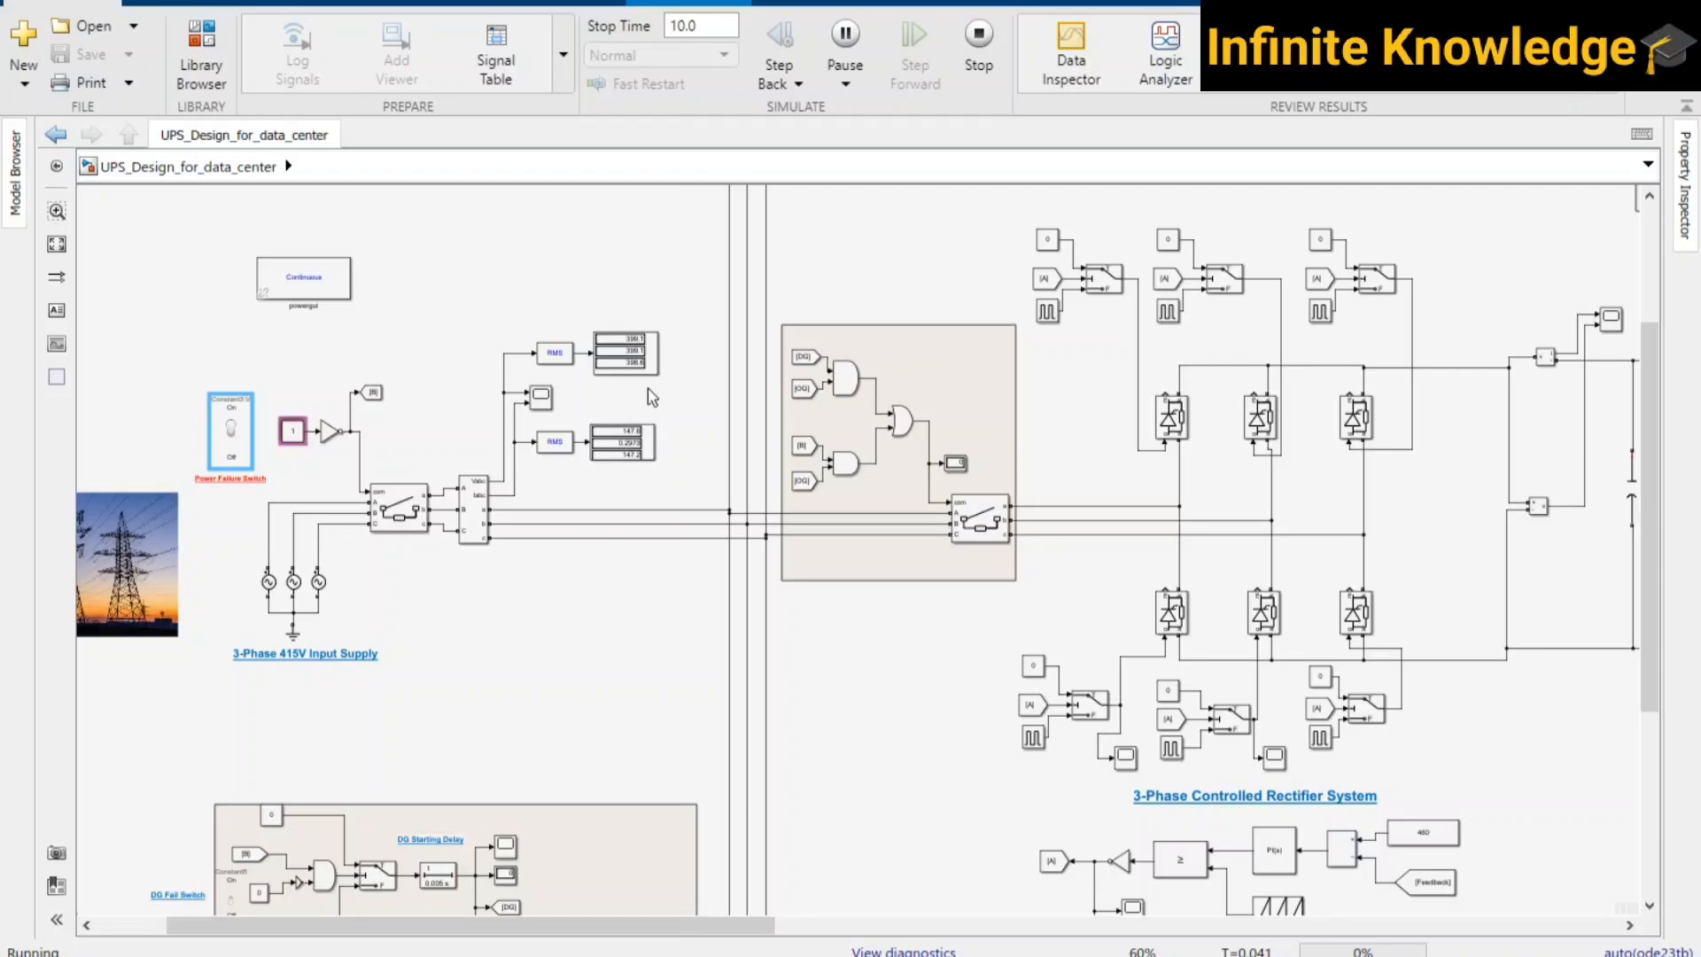
- Examine the DG Starting Delay logic and the Battery's measurement display with the mains failed
left_click_drag(657, 711, 928, 453)
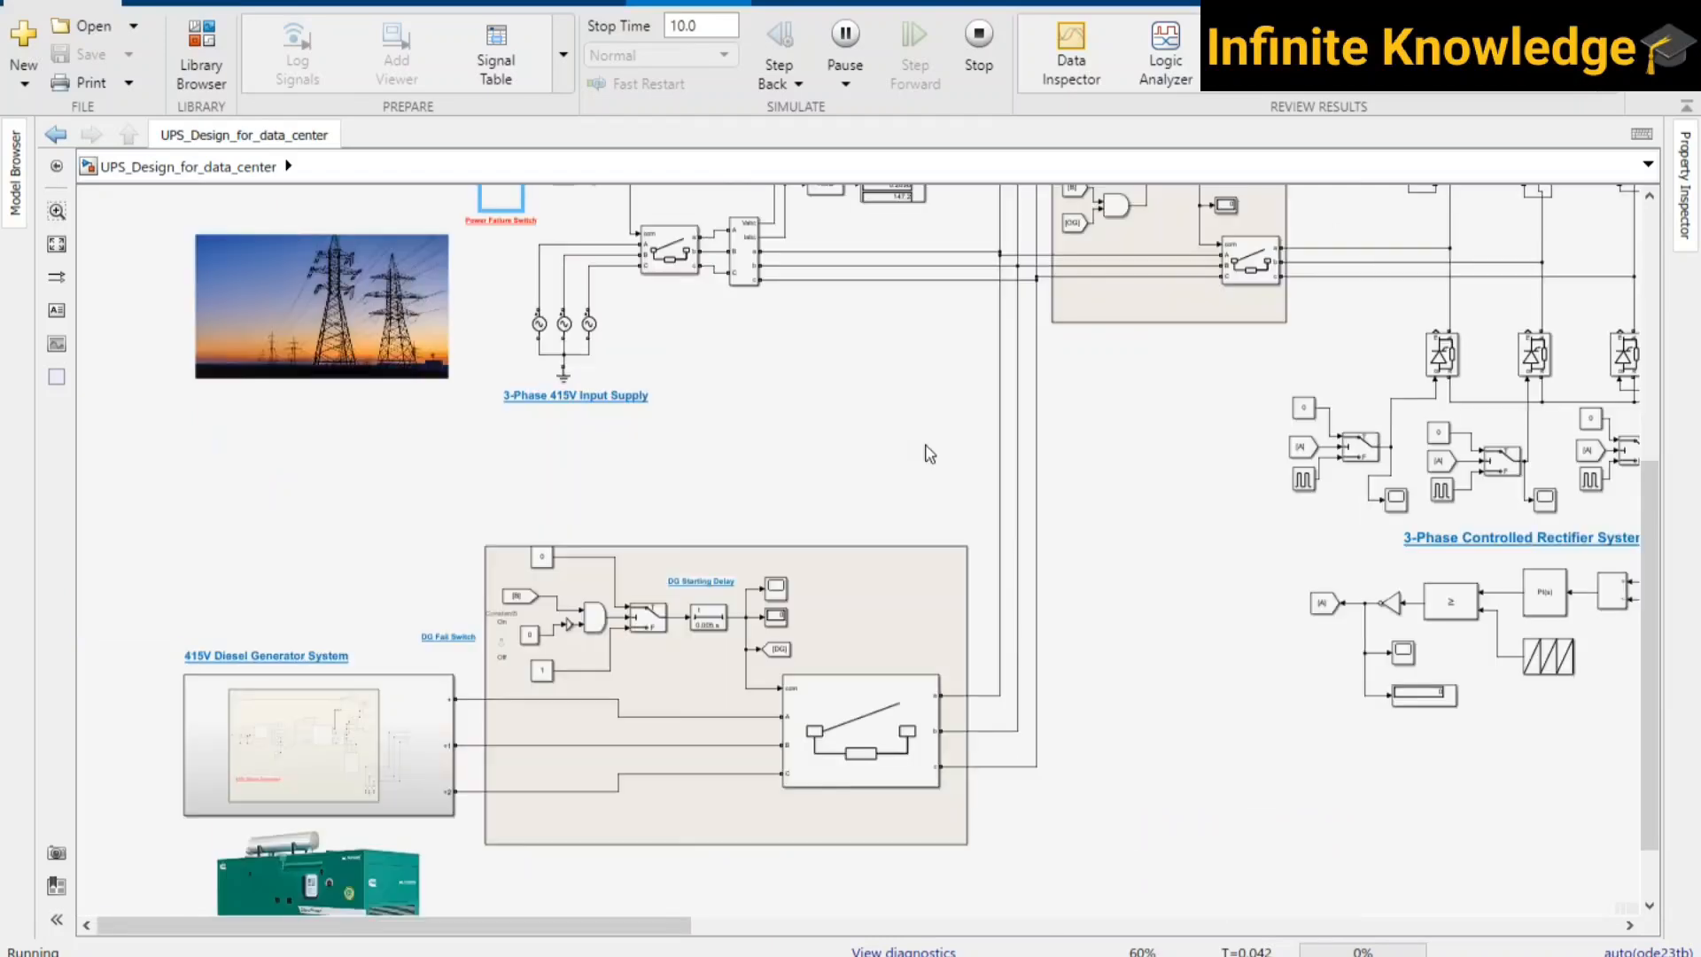
scroll(886, 549, "up", 2)
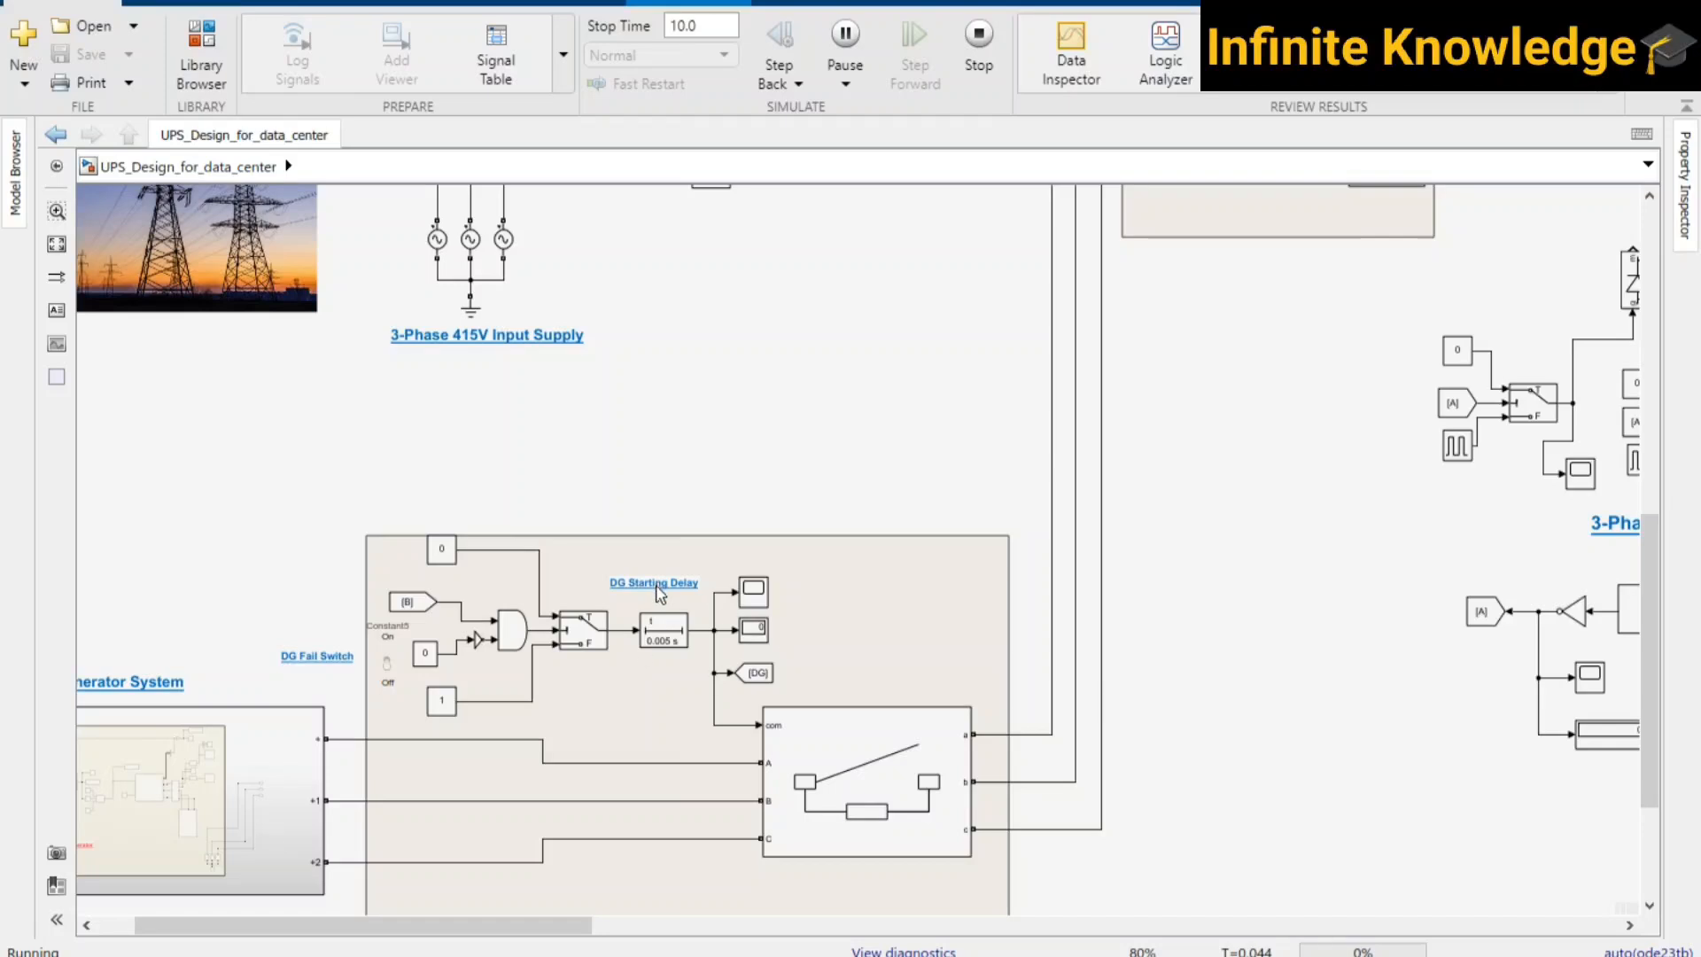
scroll(659, 592, "down", 2)
scroll(671, 609, "up", 2)
scroll(778, 581, "up", 1)
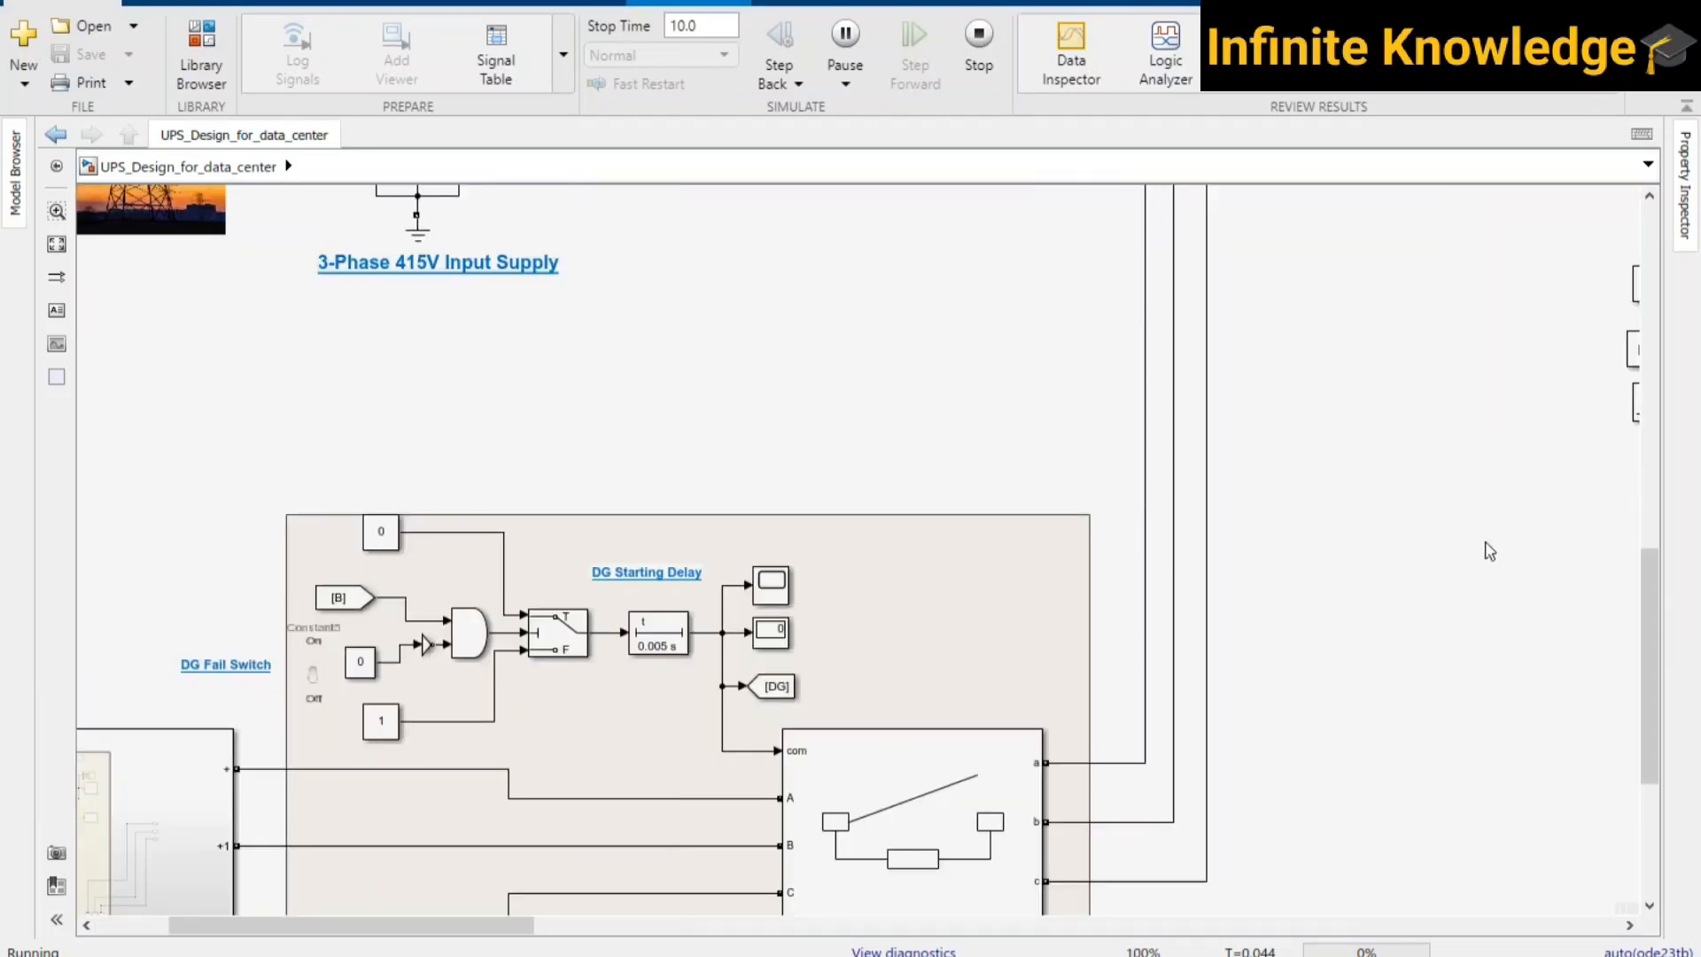
scroll(1438, 577, "down", 1)
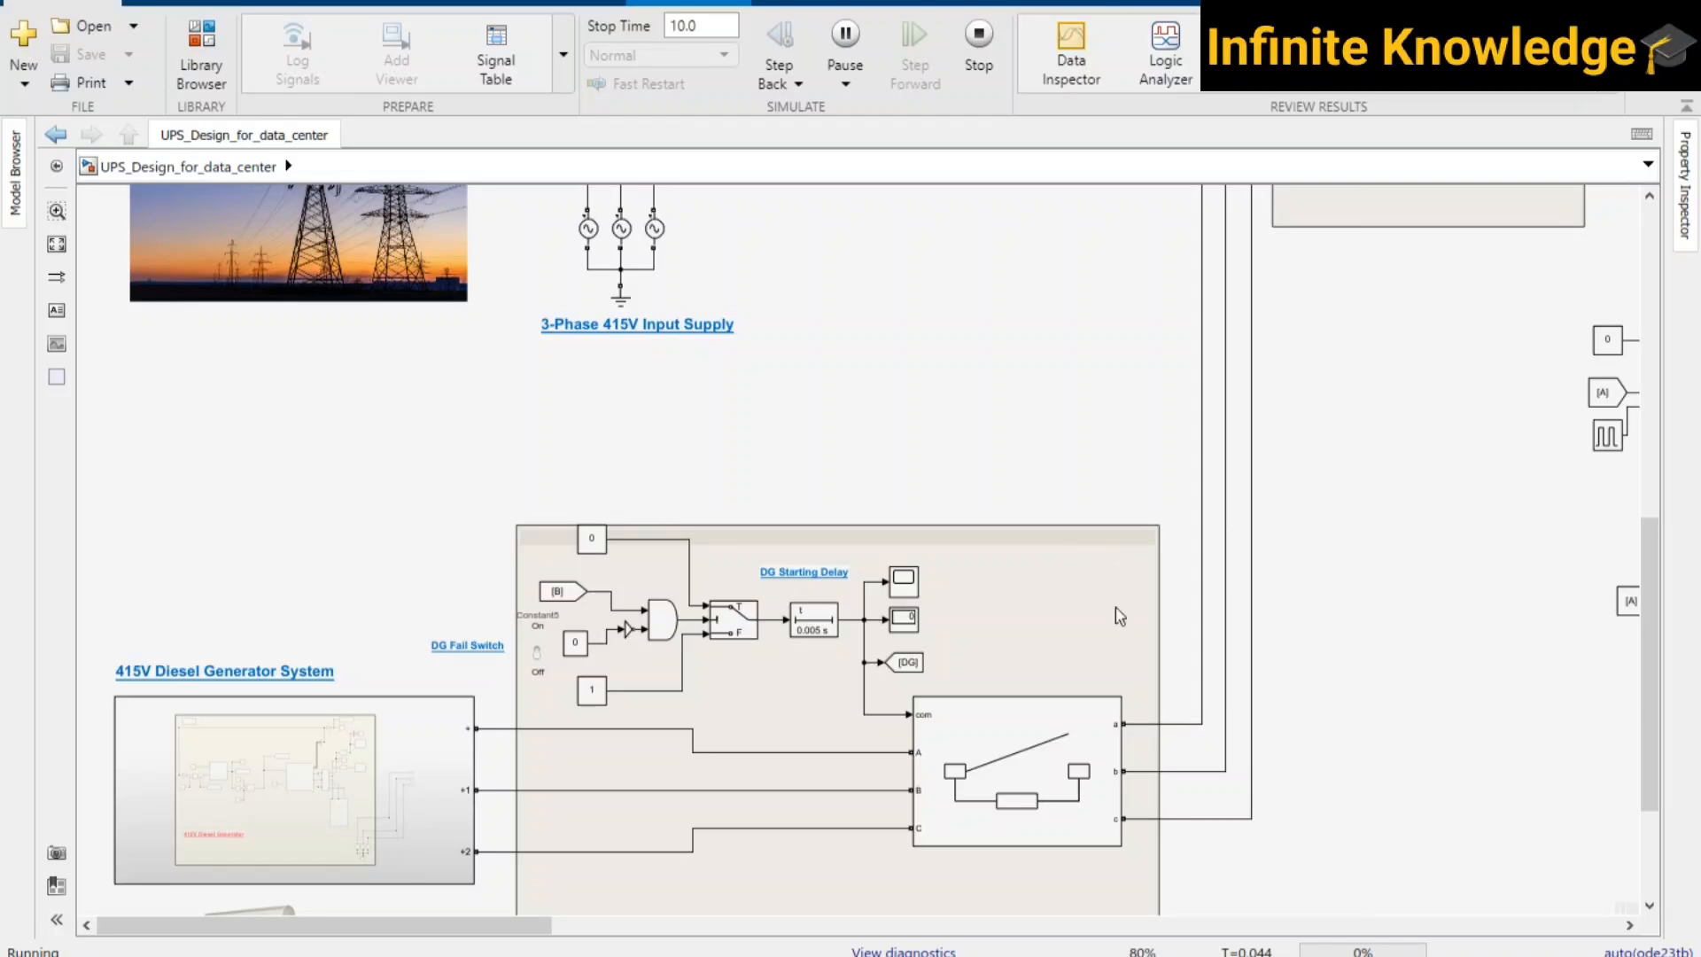
scroll(1120, 613, "down", 2)
left_click_drag(728, 506, 648, 497)
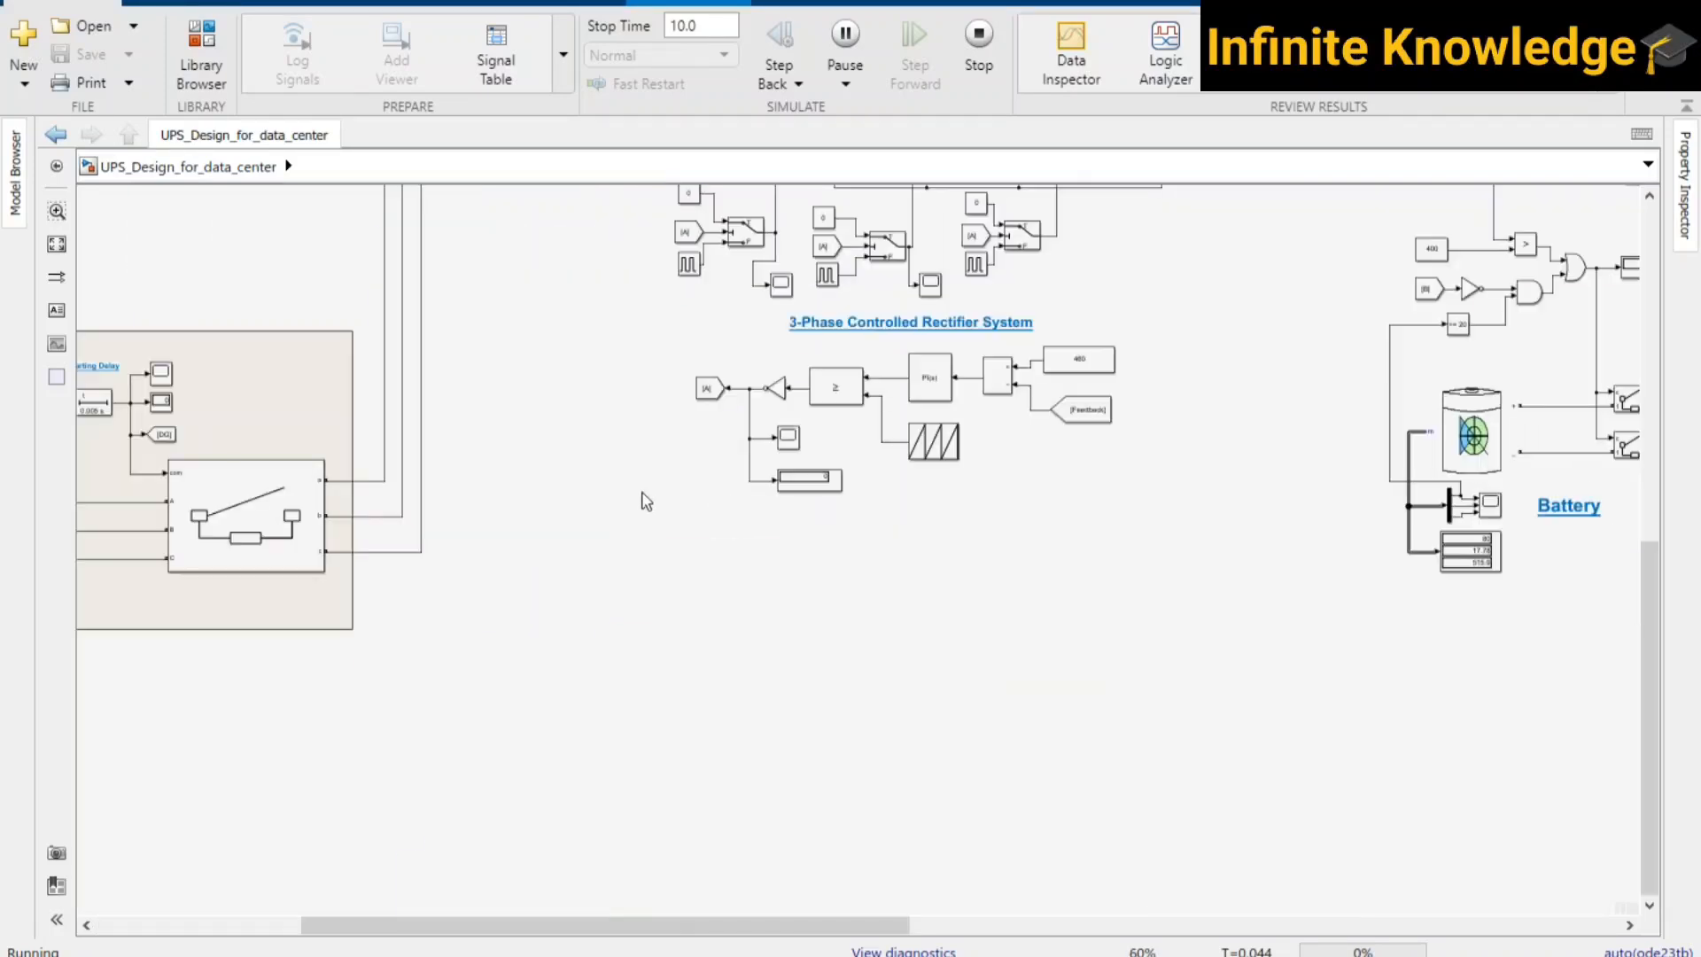
scroll(1479, 588, "up", 2)
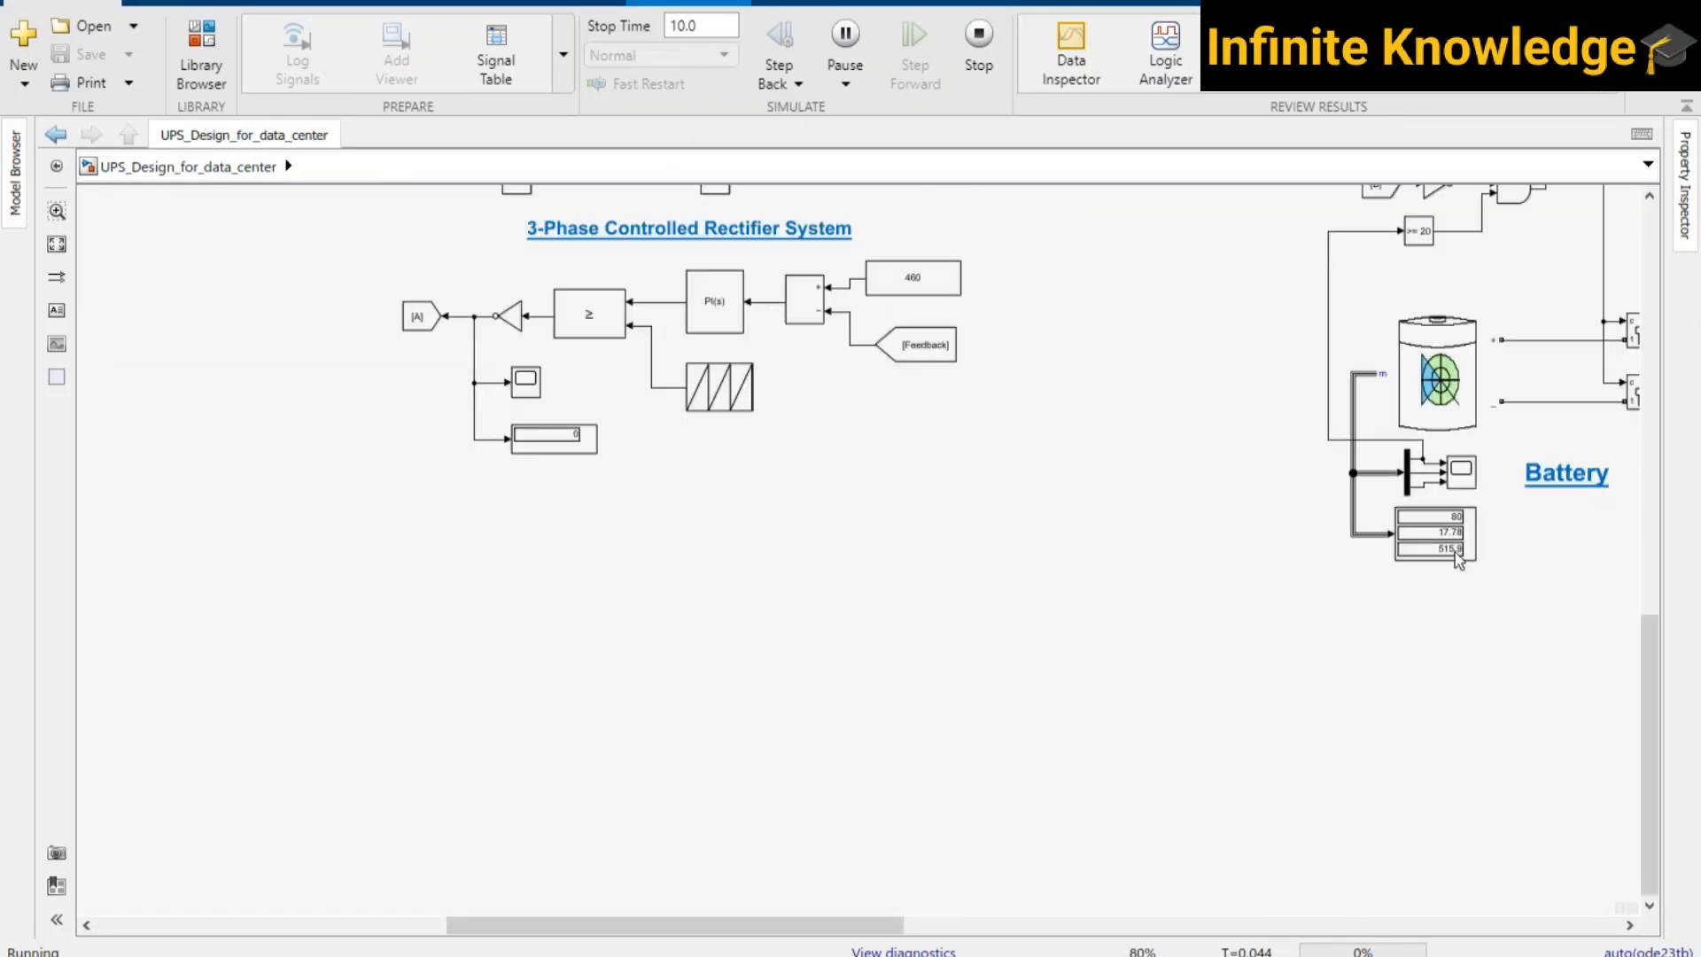
scroll(1398, 586, "down", 2)
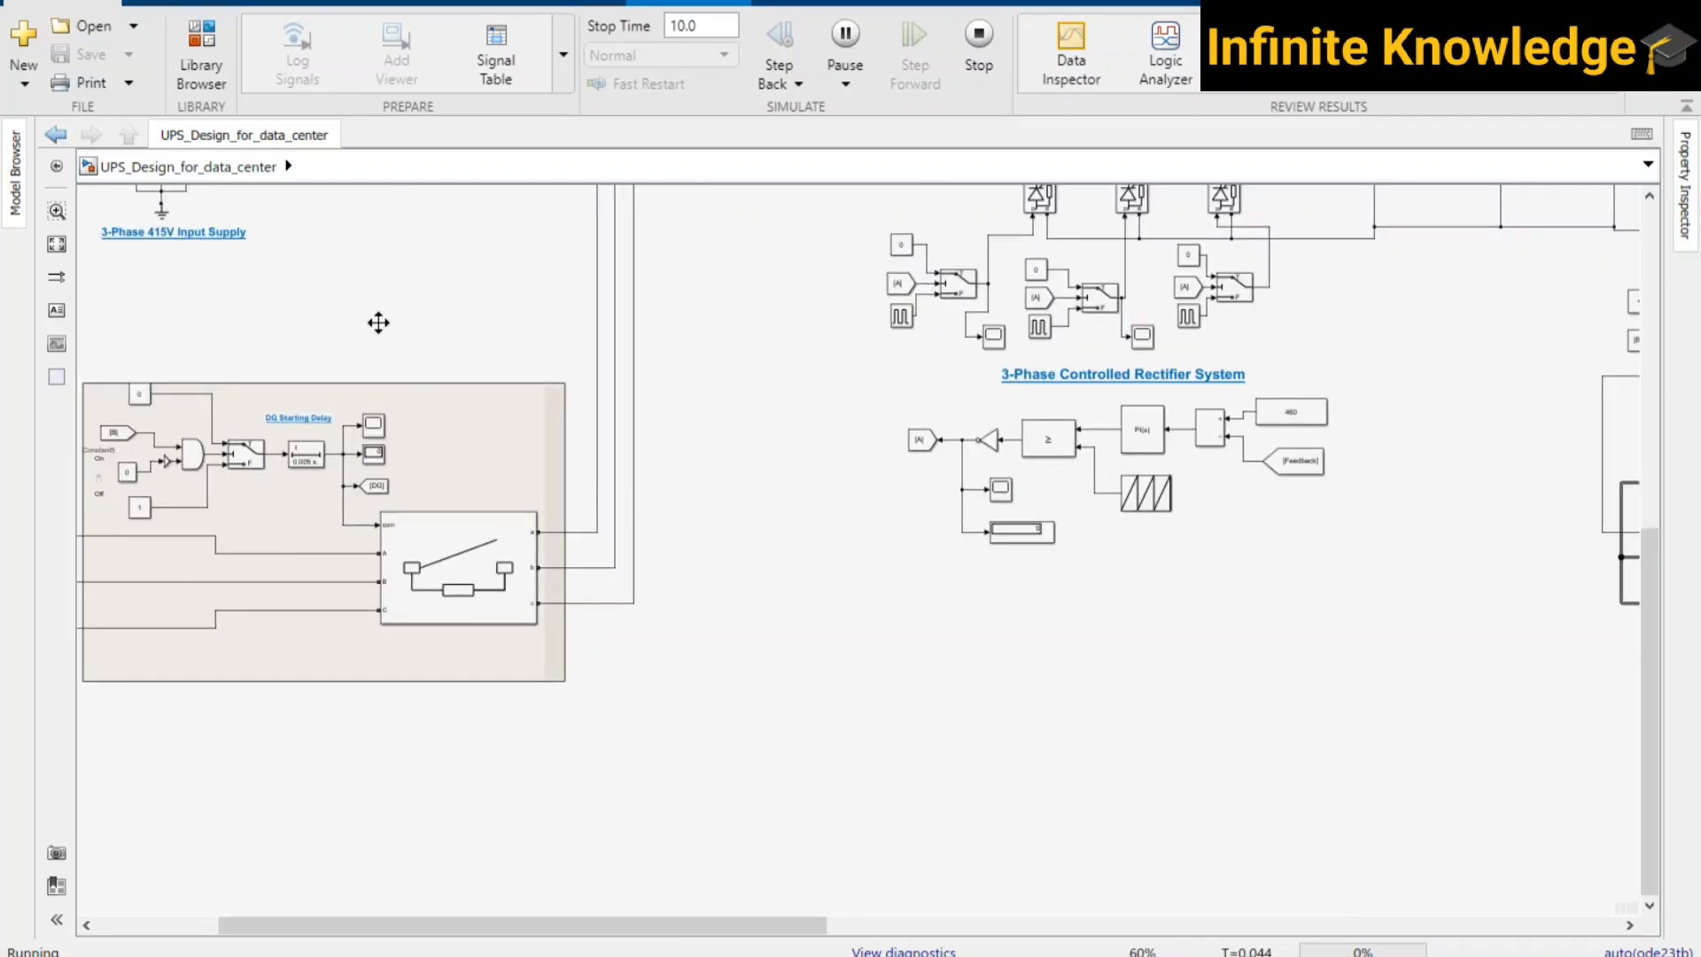
- Watch the DG Starting Delay output that controls the 415V Diesel Generator System's breaker
left_click_drag(376, 323, 801, 381)
scroll(776, 476, "up", 2)
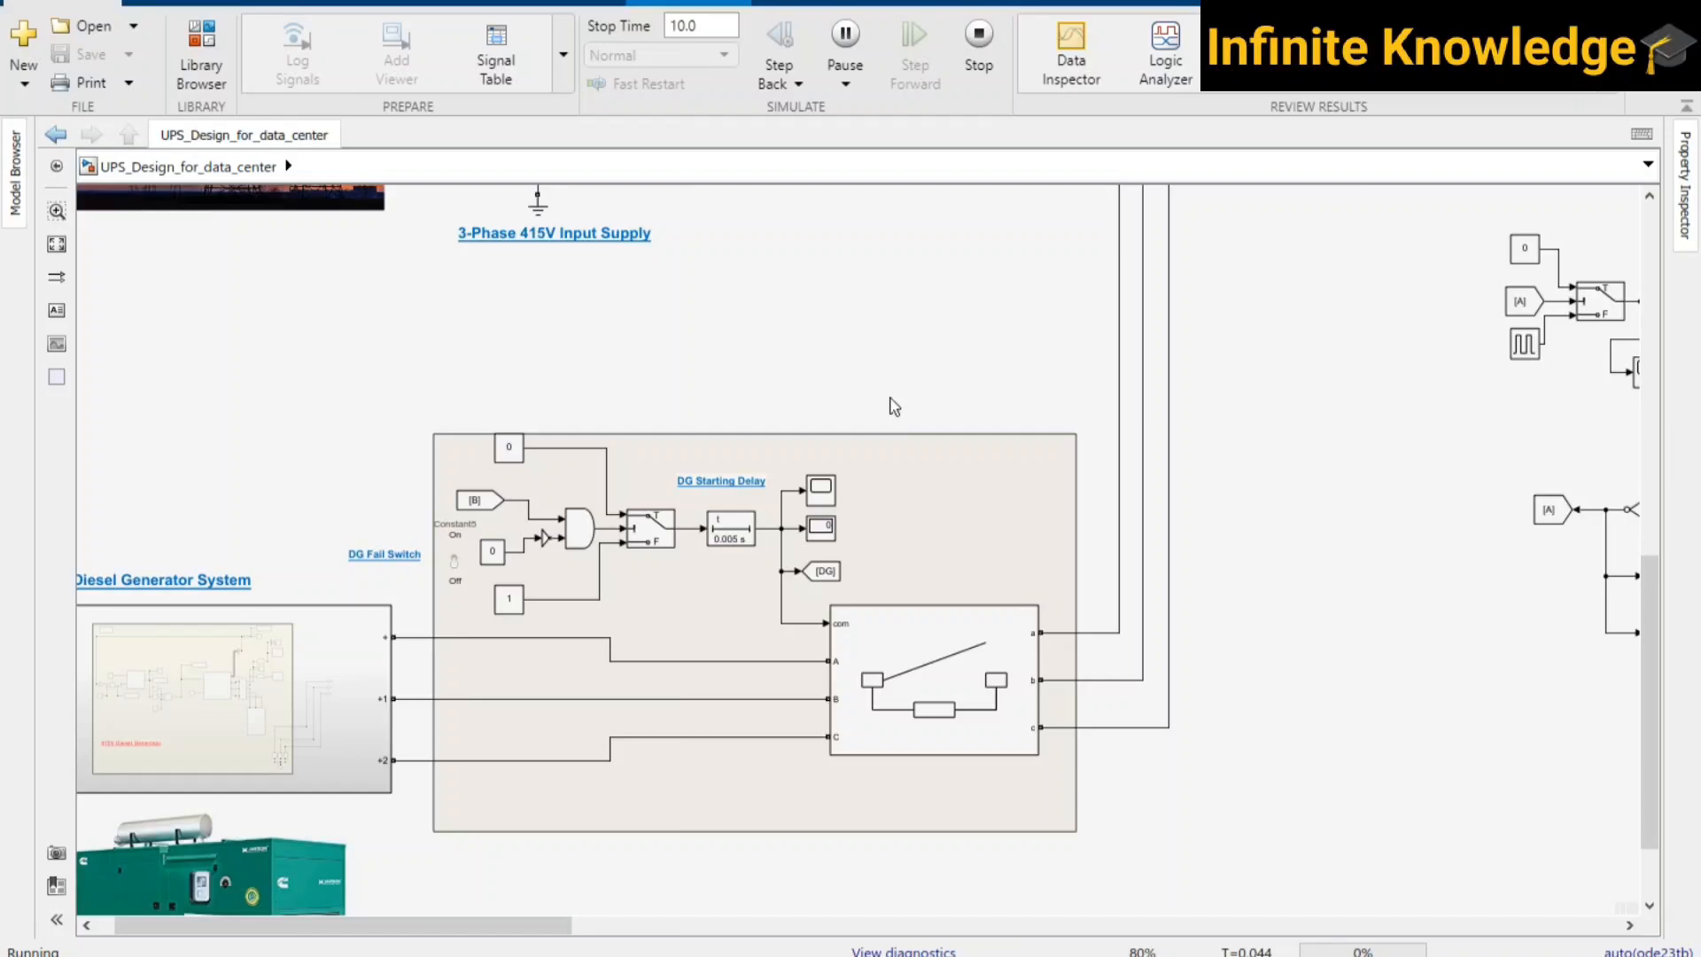
scroll(935, 591, "up", 1)
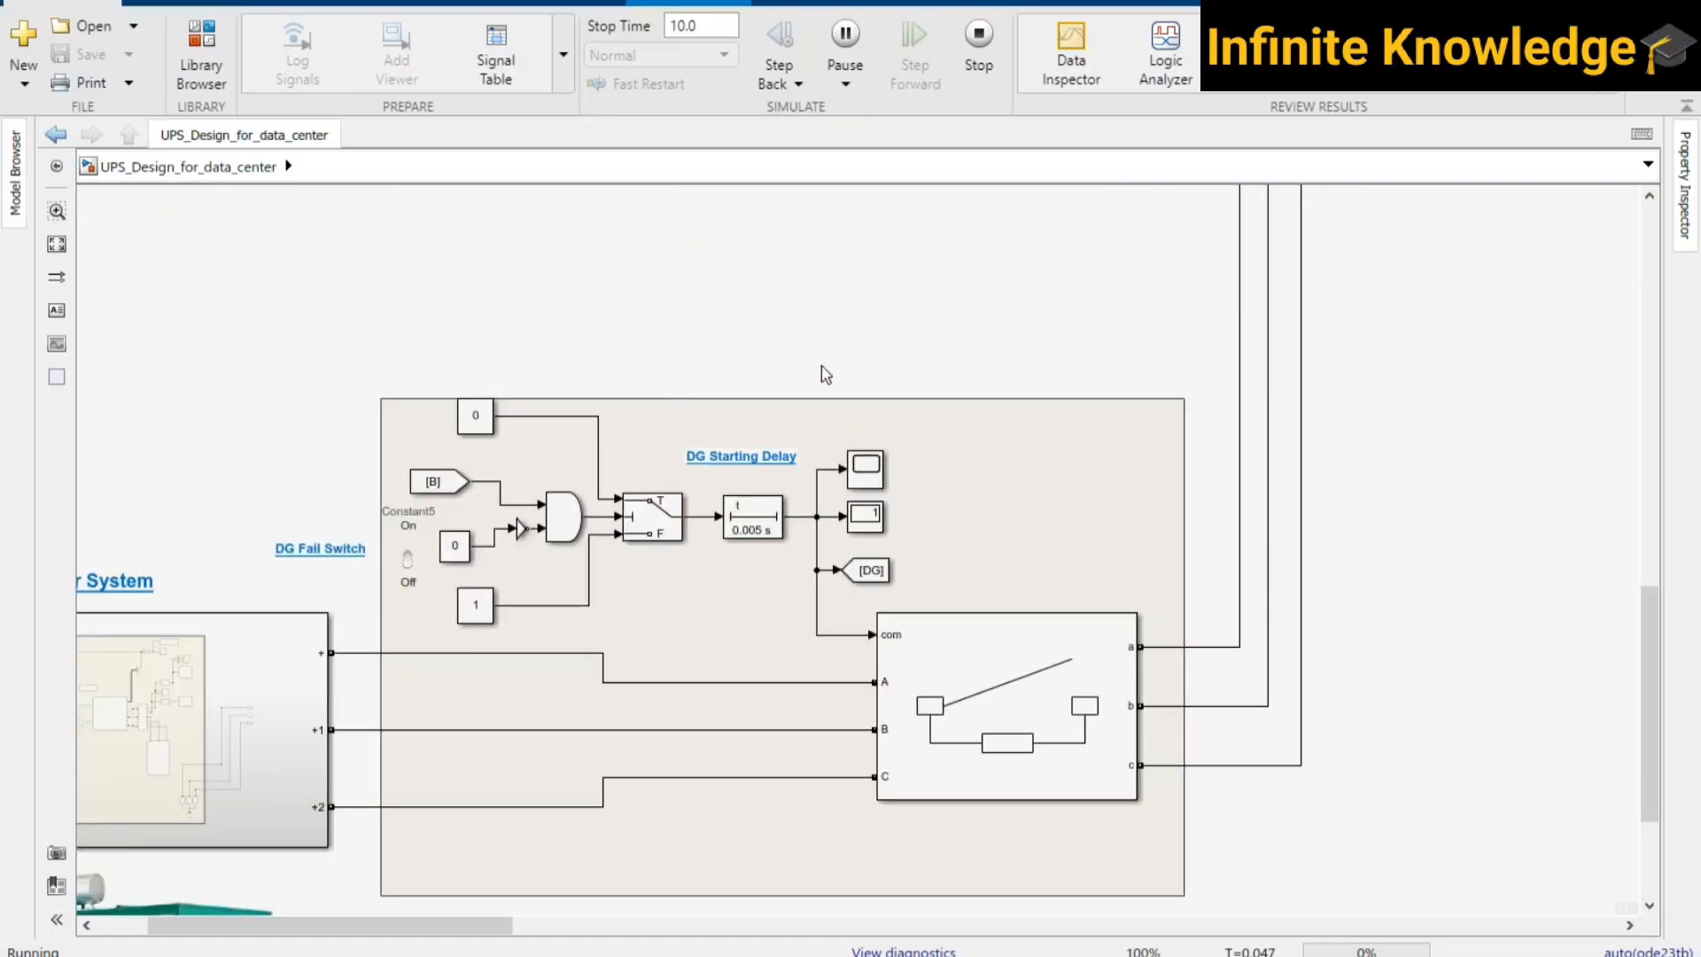
scroll(806, 330, "down", 2)
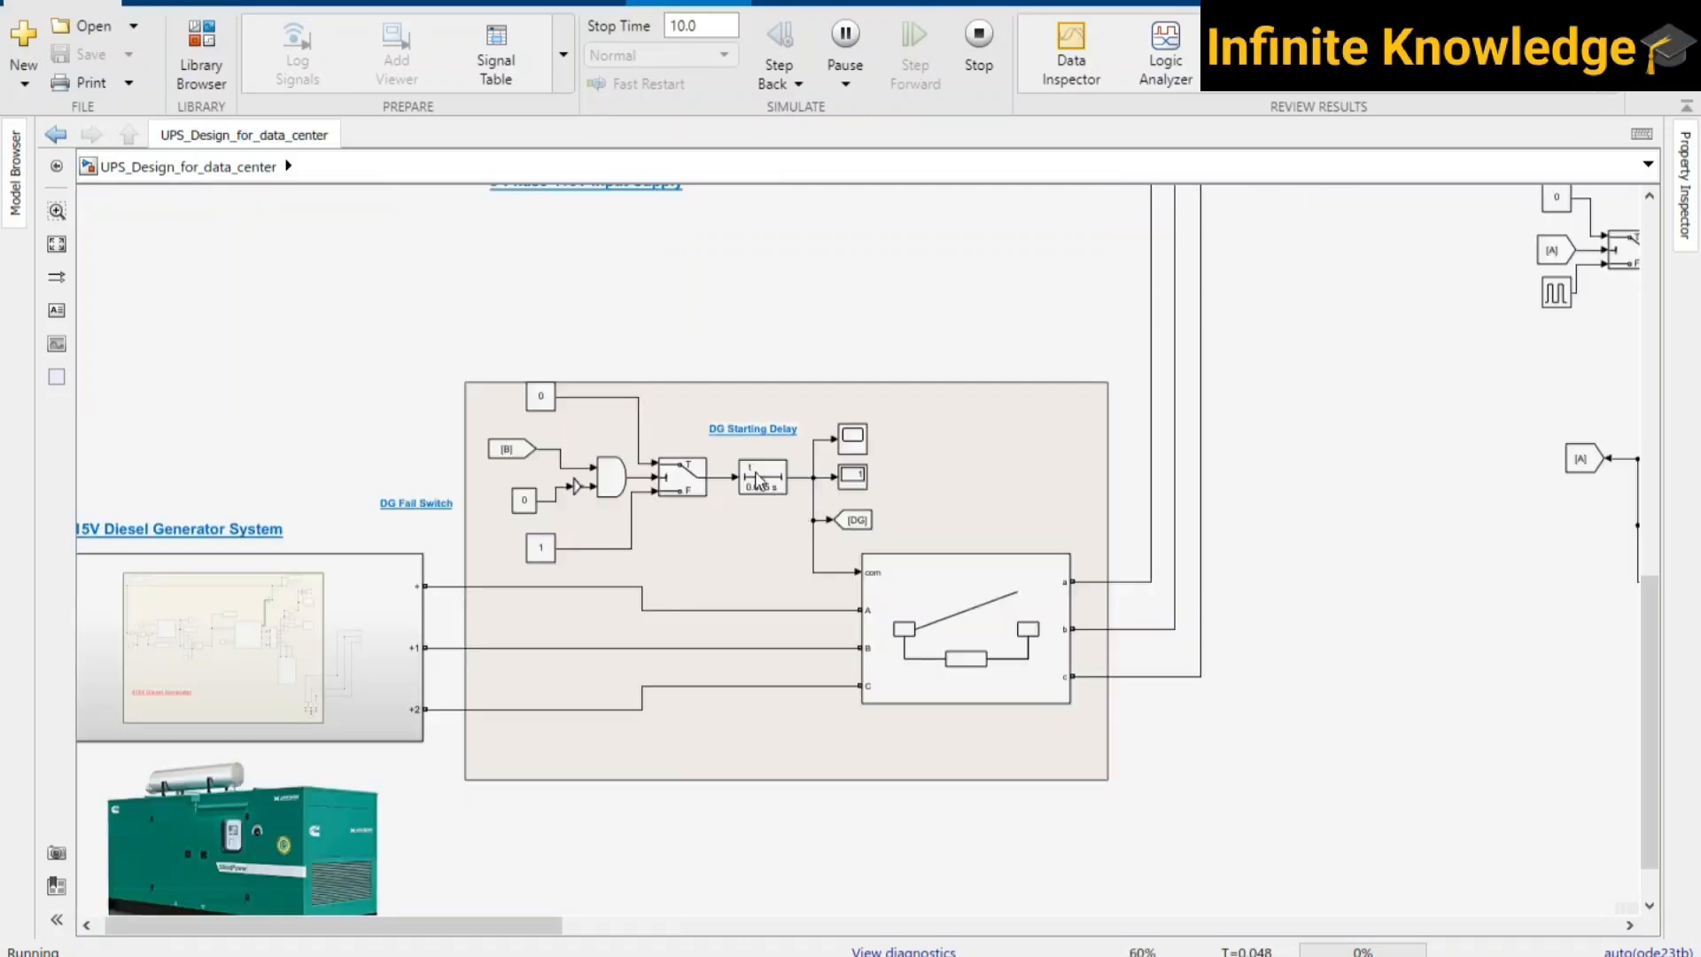
scroll(808, 479, "up", 1)
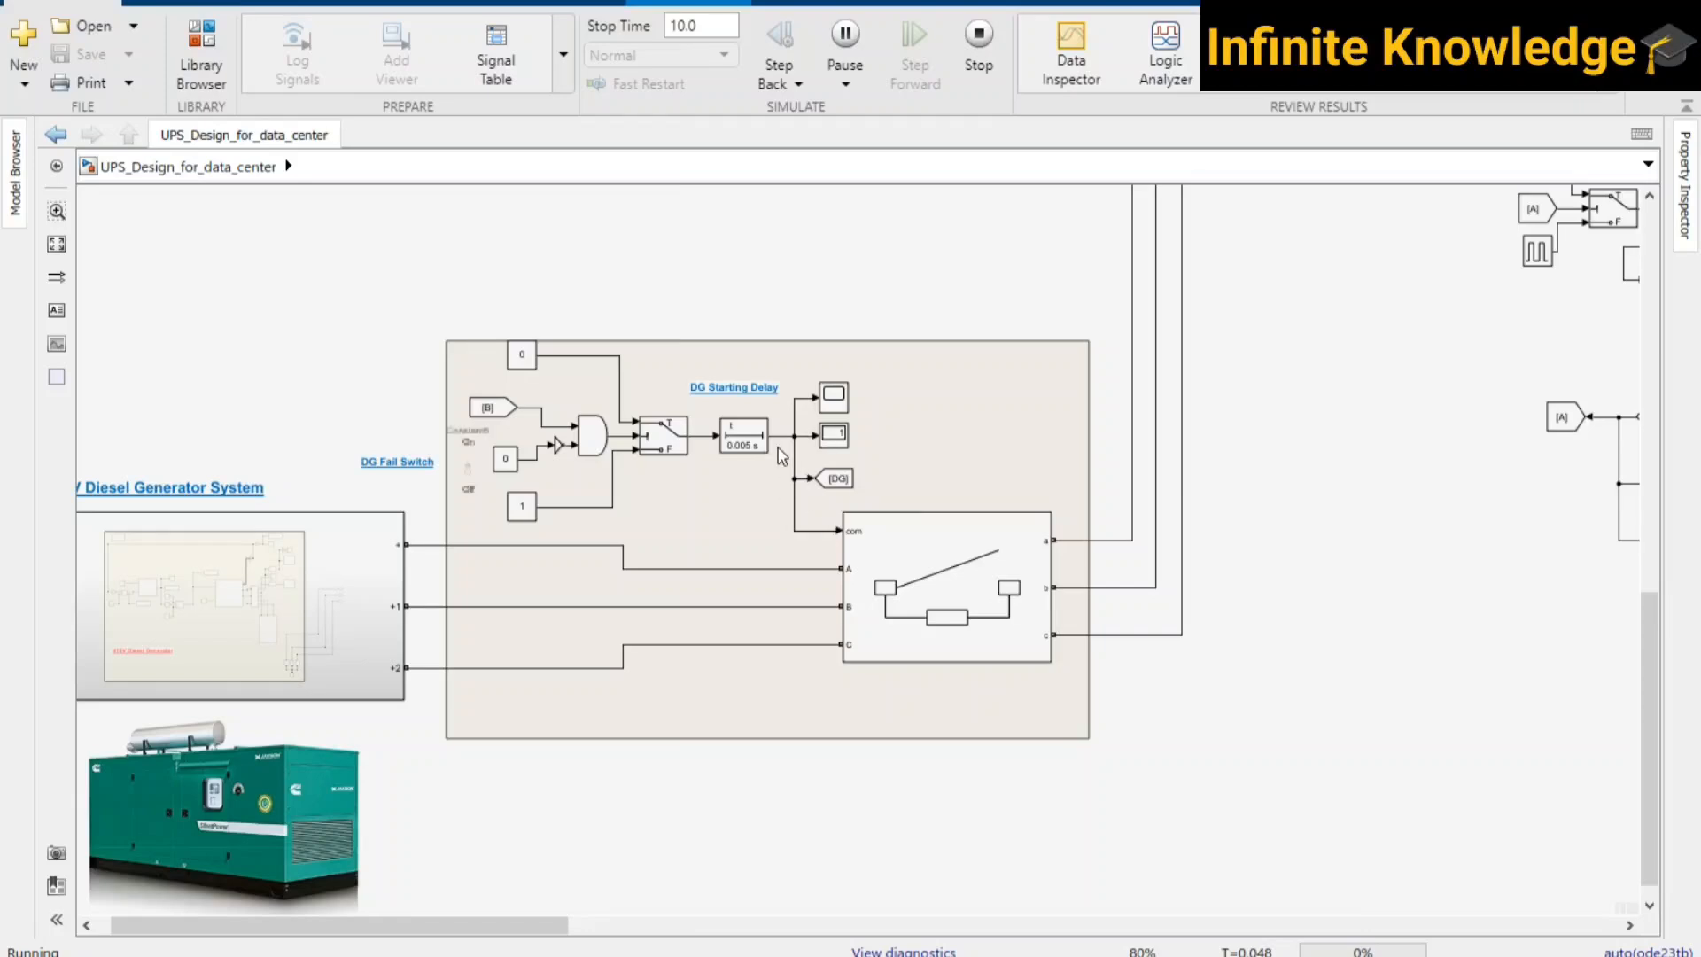
scroll(780, 461, "down", 1)
- Check the breaker logic ahead of the 3-Phase Controlled Rectifier System, and the Battery's switching logic and measurements, under generator supply
scroll(922, 399, "up", 5)
scroll(922, 398, "right", 4)
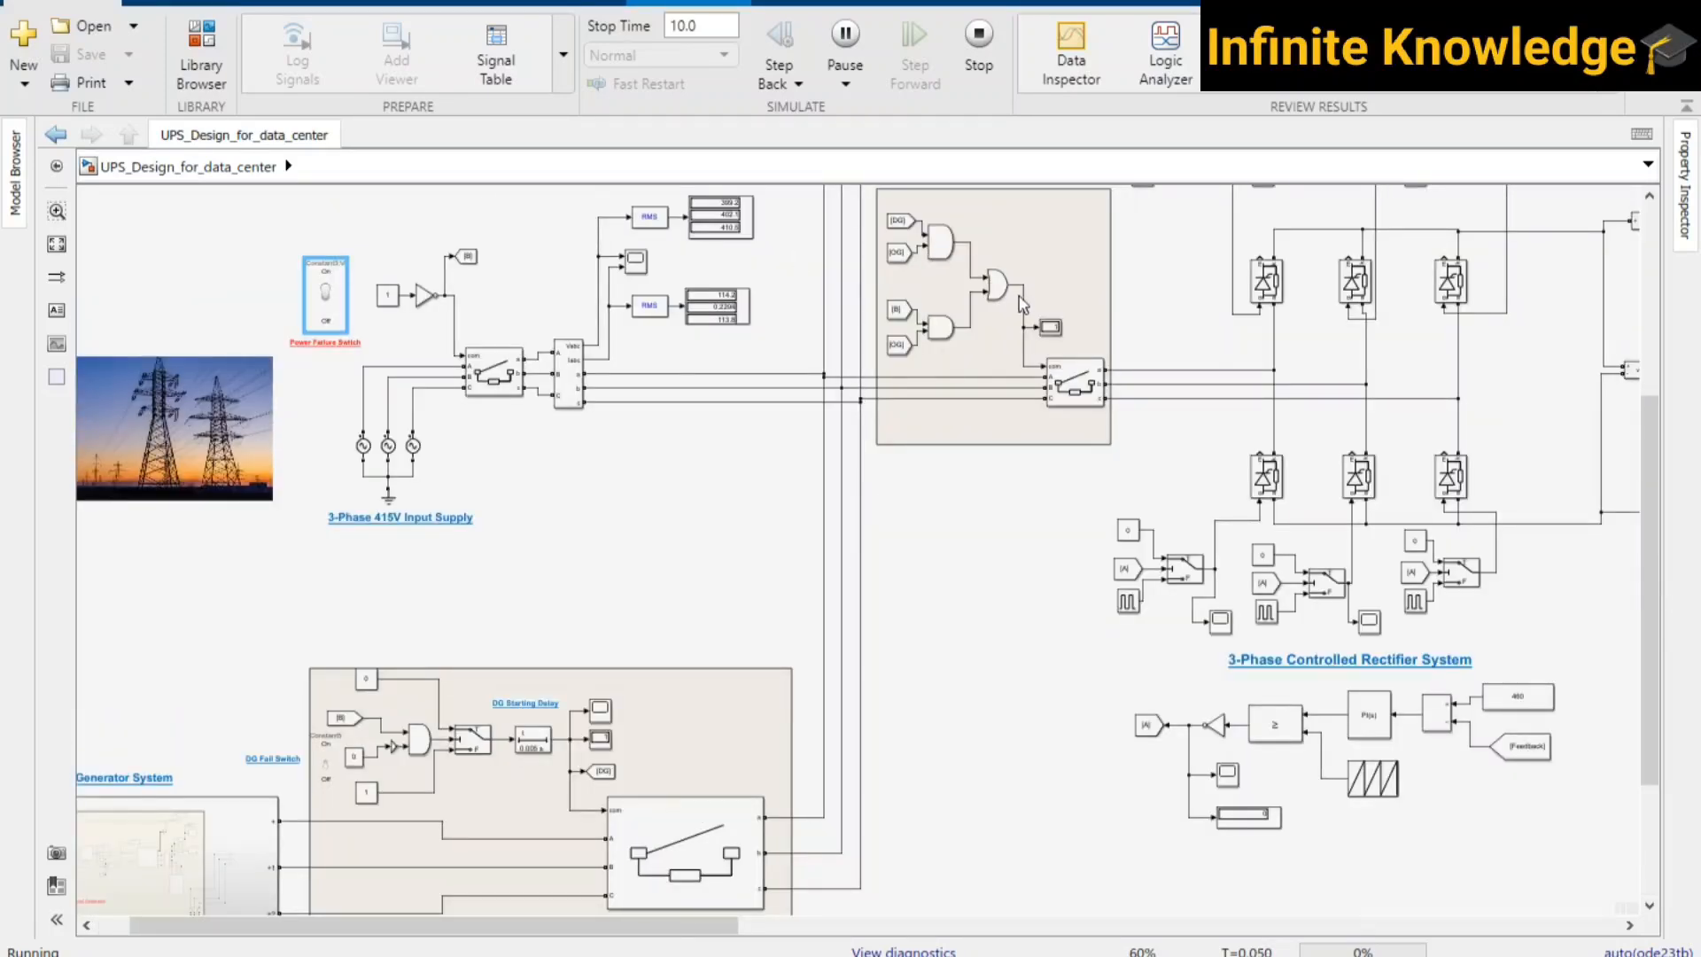
scroll(975, 403, "up", 2)
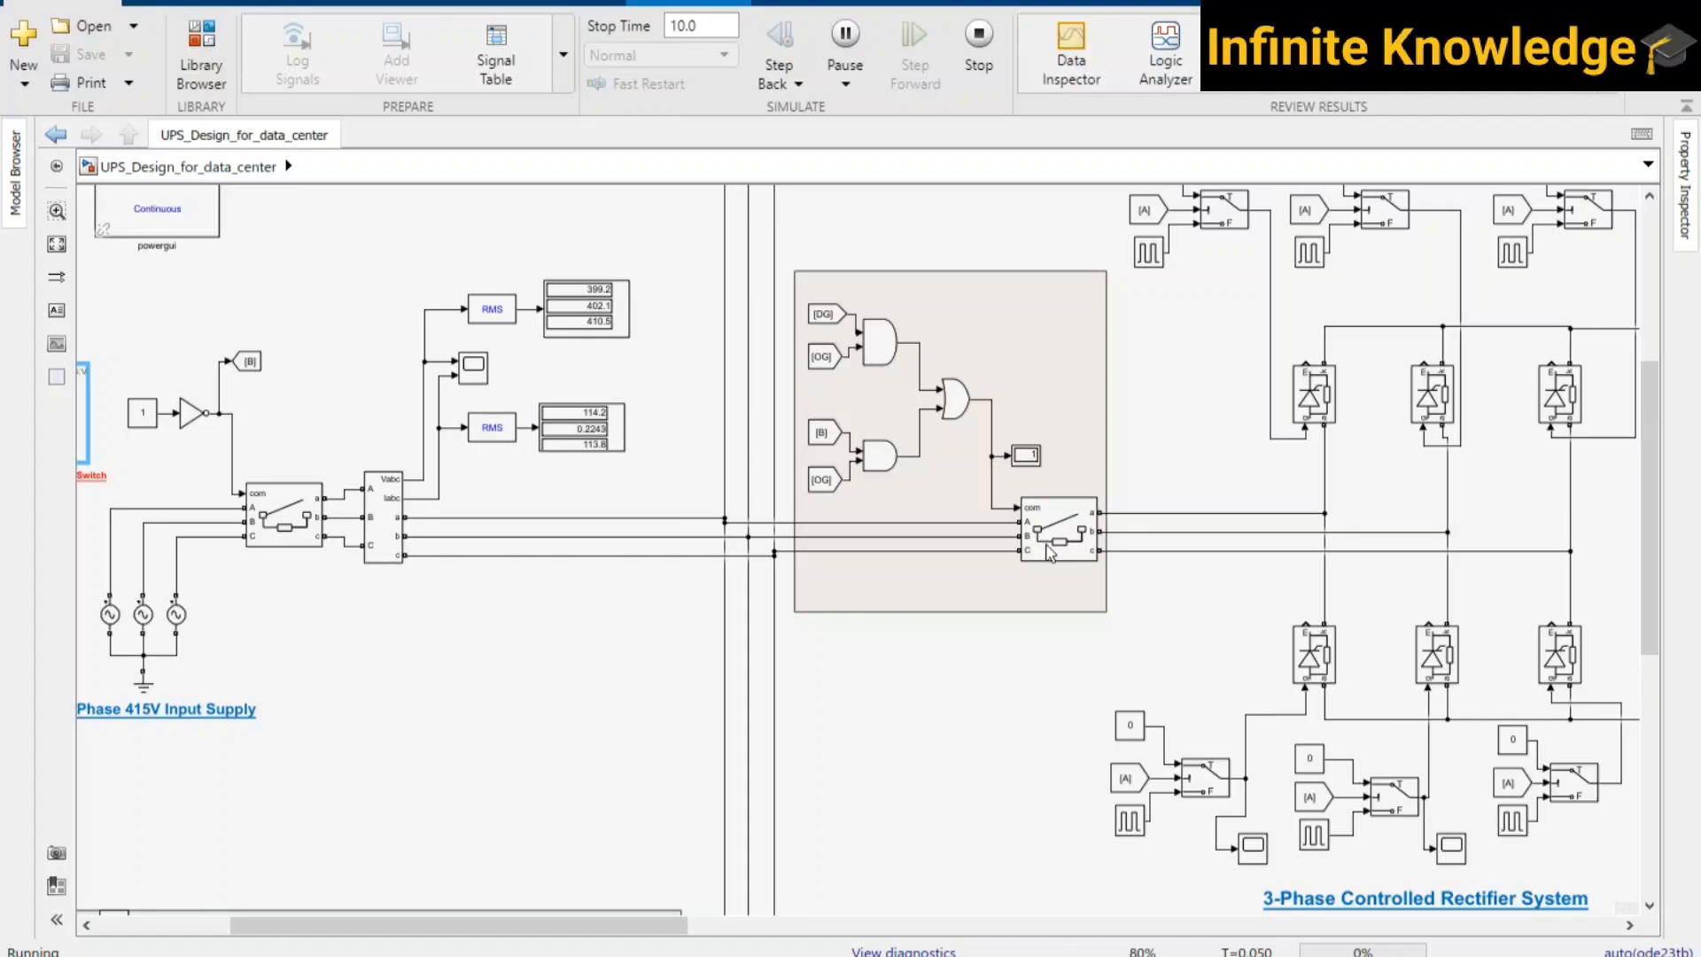
scroll(1056, 576, "down", 2)
scroll(709, 638, "up", 1)
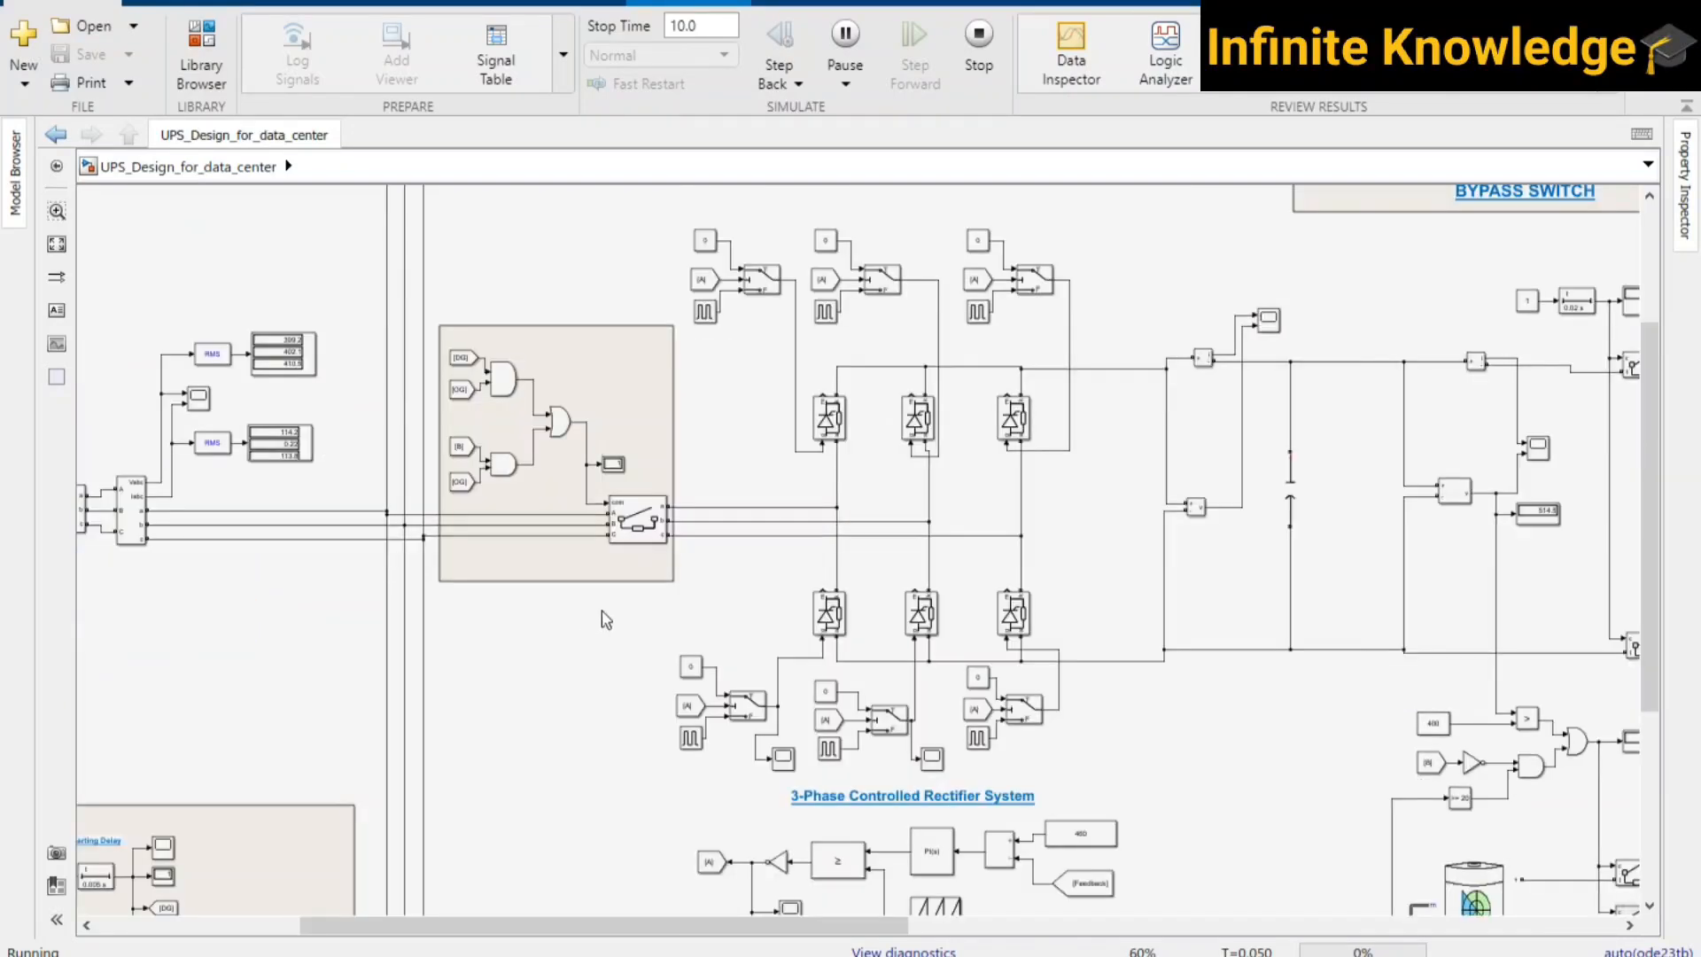
left_click_drag(1362, 855, 1042, 542)
scroll(1026, 541, "up", 1)
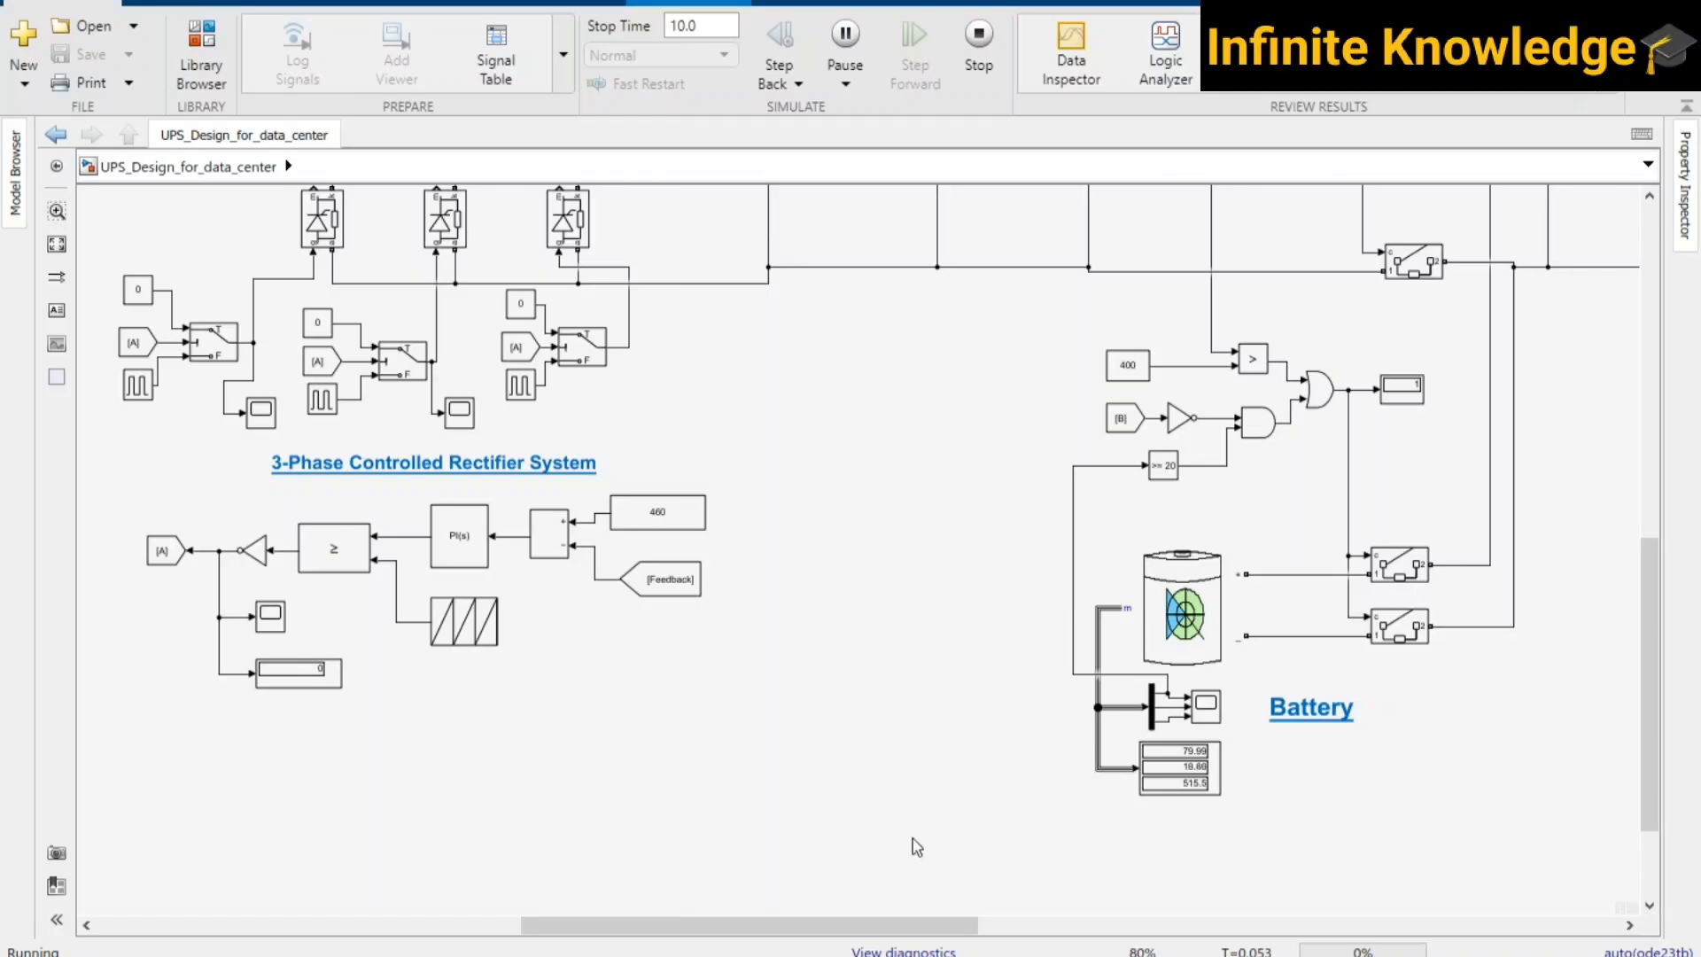
scroll(874, 814, "down", 2)
- Trace the power path from the diesel generator breaker through the rectifier and Inverter System to the load's RMS voltage display
left_click_drag(961, 634, 1154, 503)
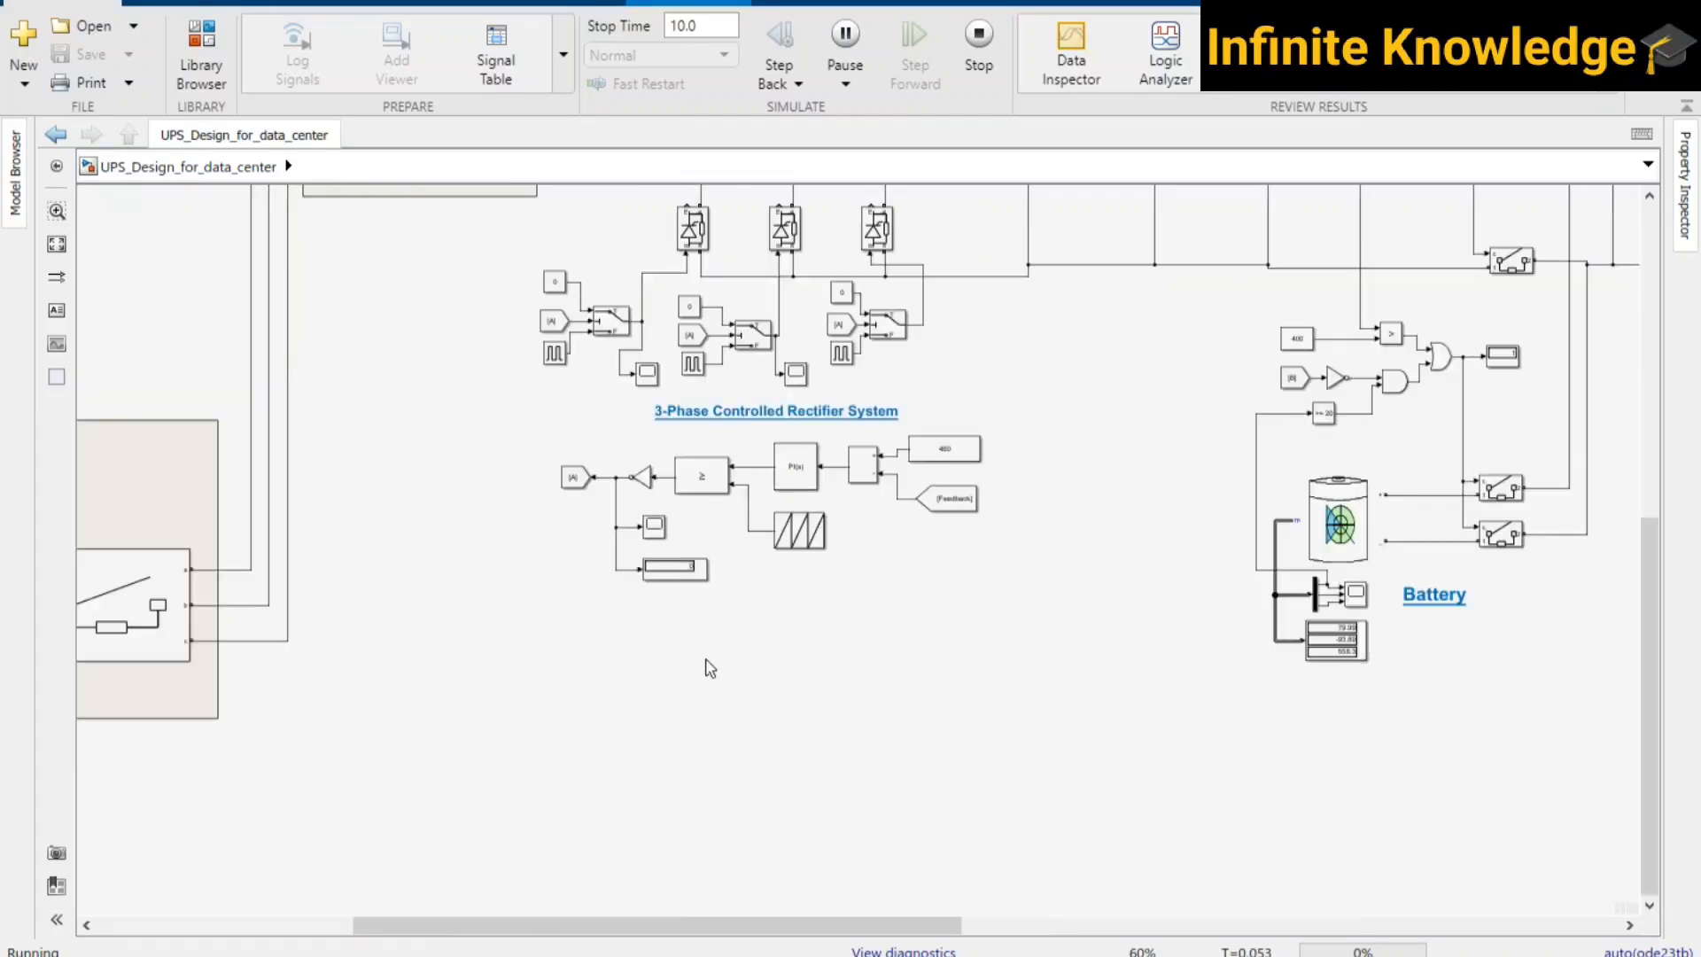
left_click_drag(107, 531, 482, 496)
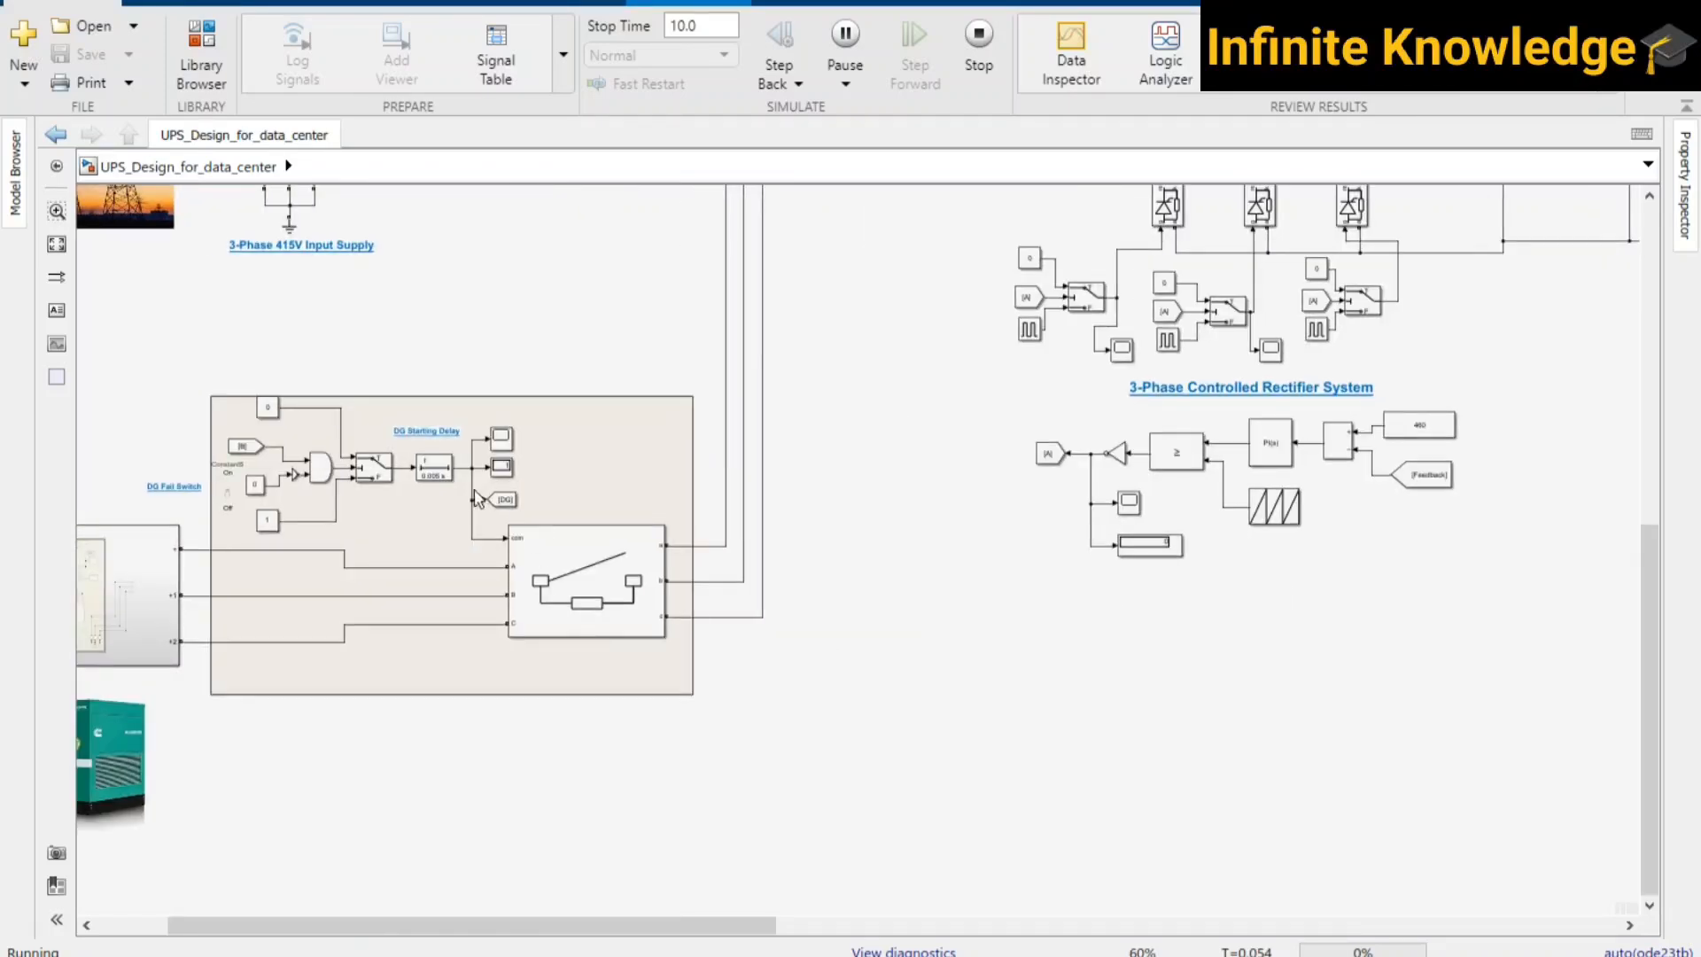
scroll(482, 496, "up", 2)
scroll(452, 542, "down", 2)
scroll(771, 797, "up", 5)
scroll(771, 797, "right", 3)
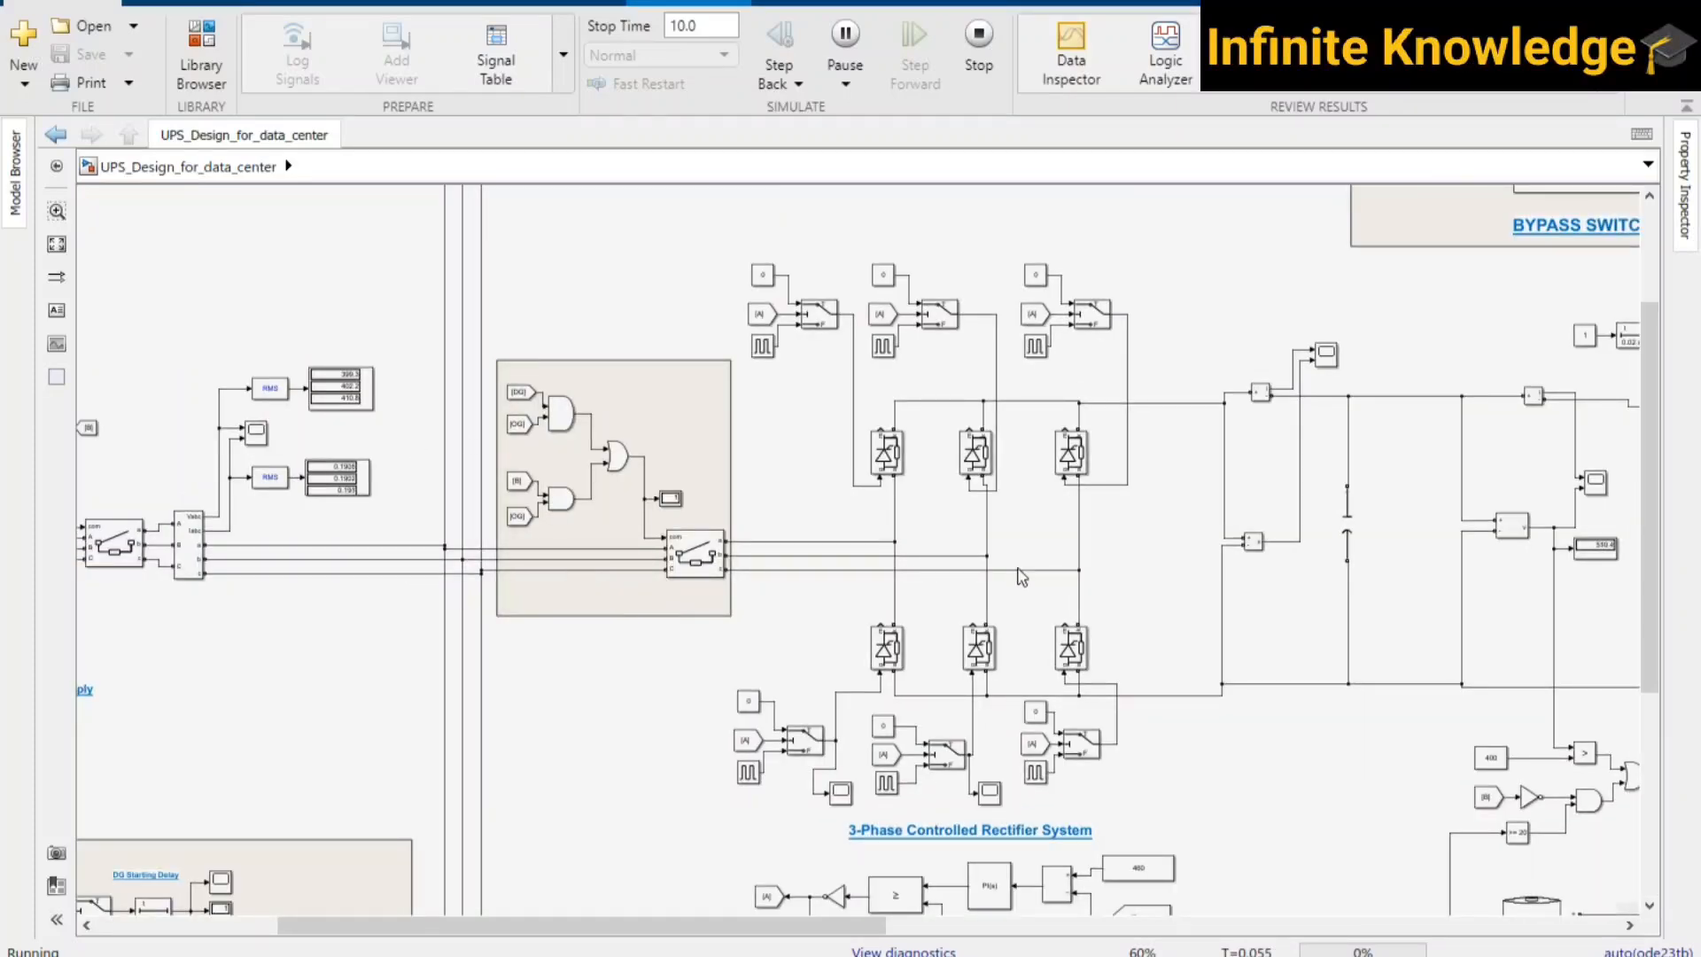
scroll(886, 589, "right", 3)
scroll(911, 611, "down", 1)
scroll(493, 475, "right", 4)
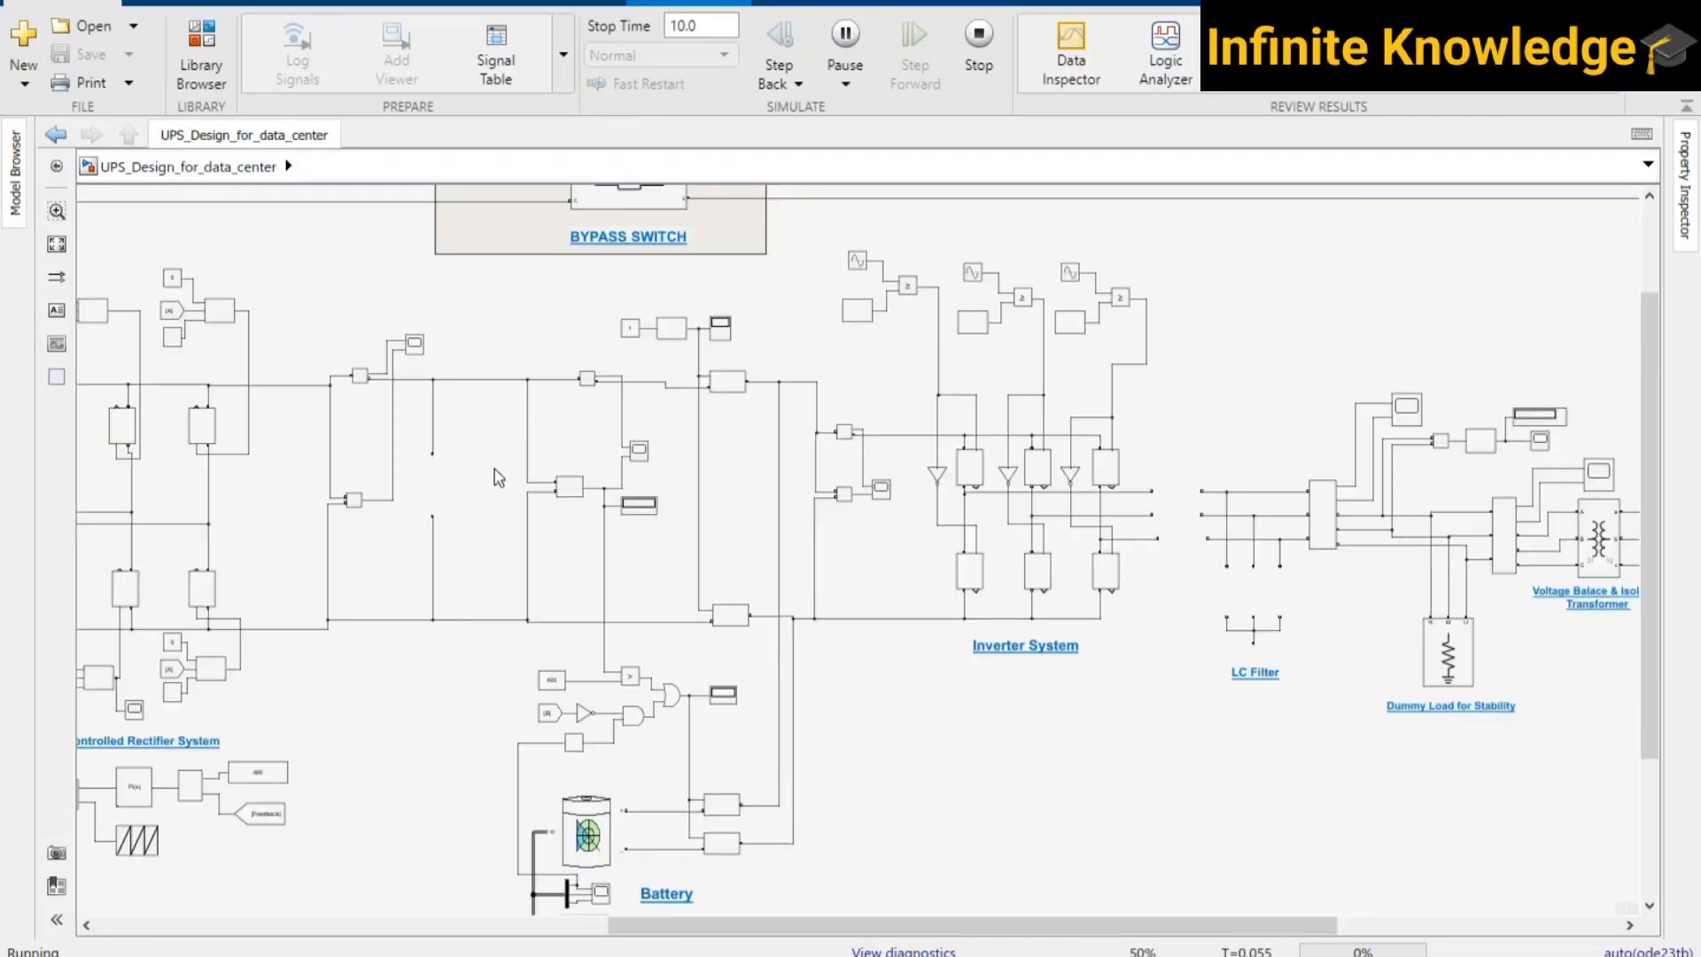
scroll(1225, 518, "right", 6)
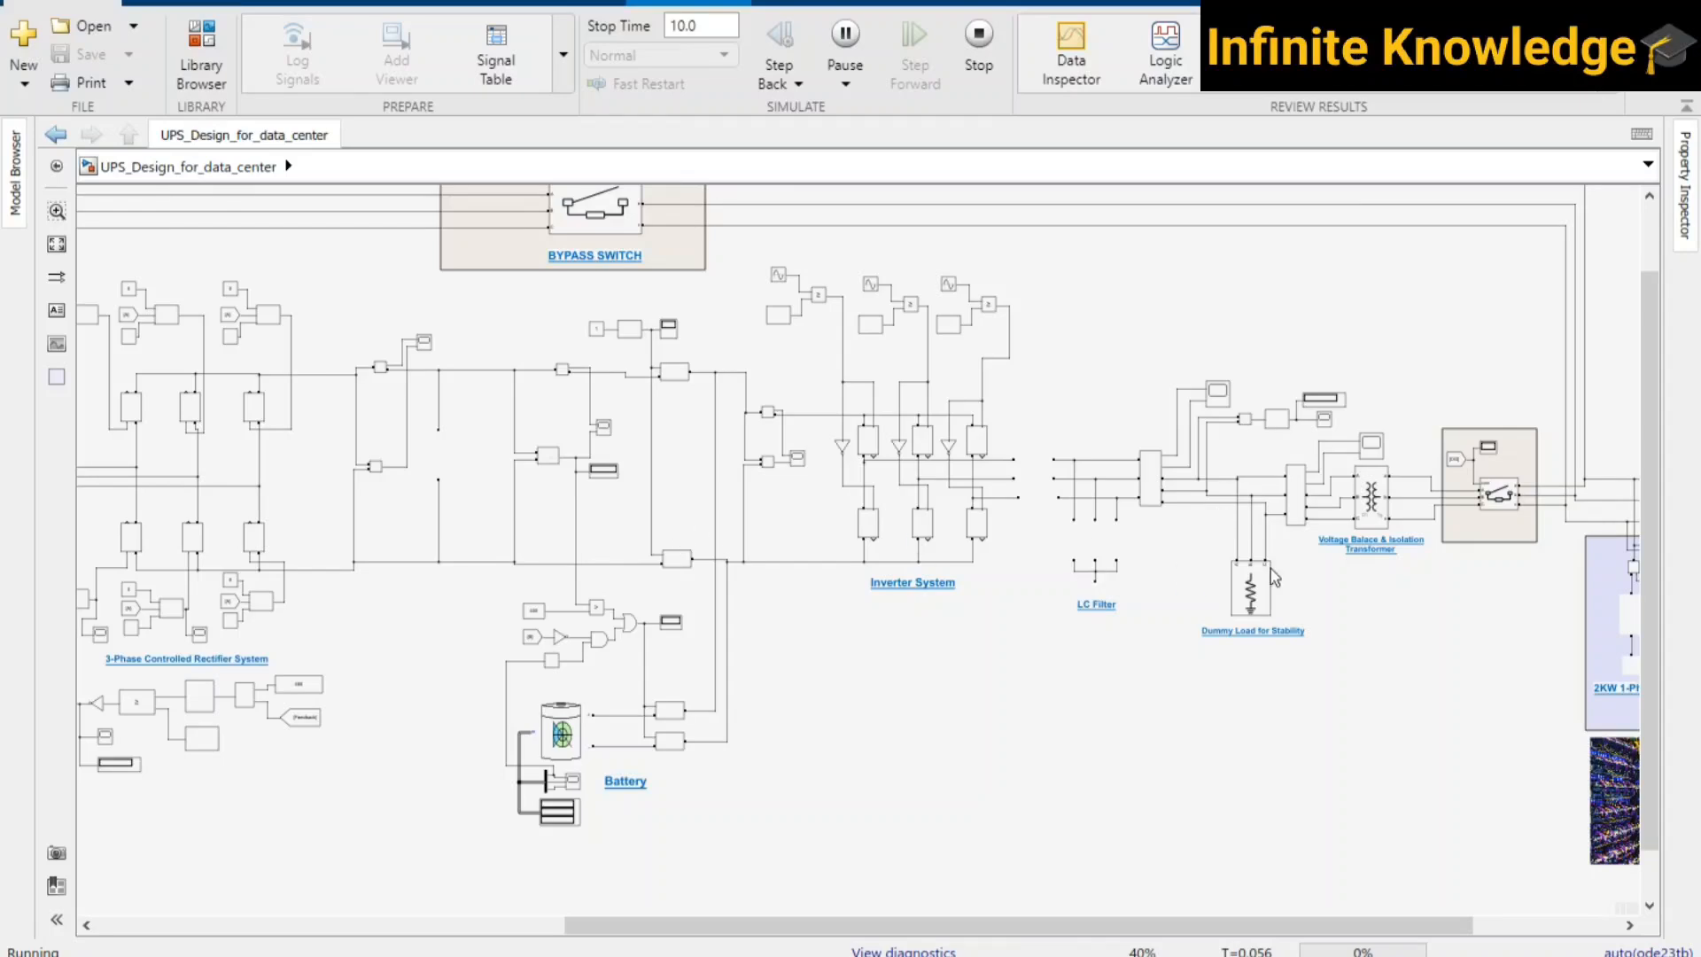
scroll(1245, 514, "up", 3)
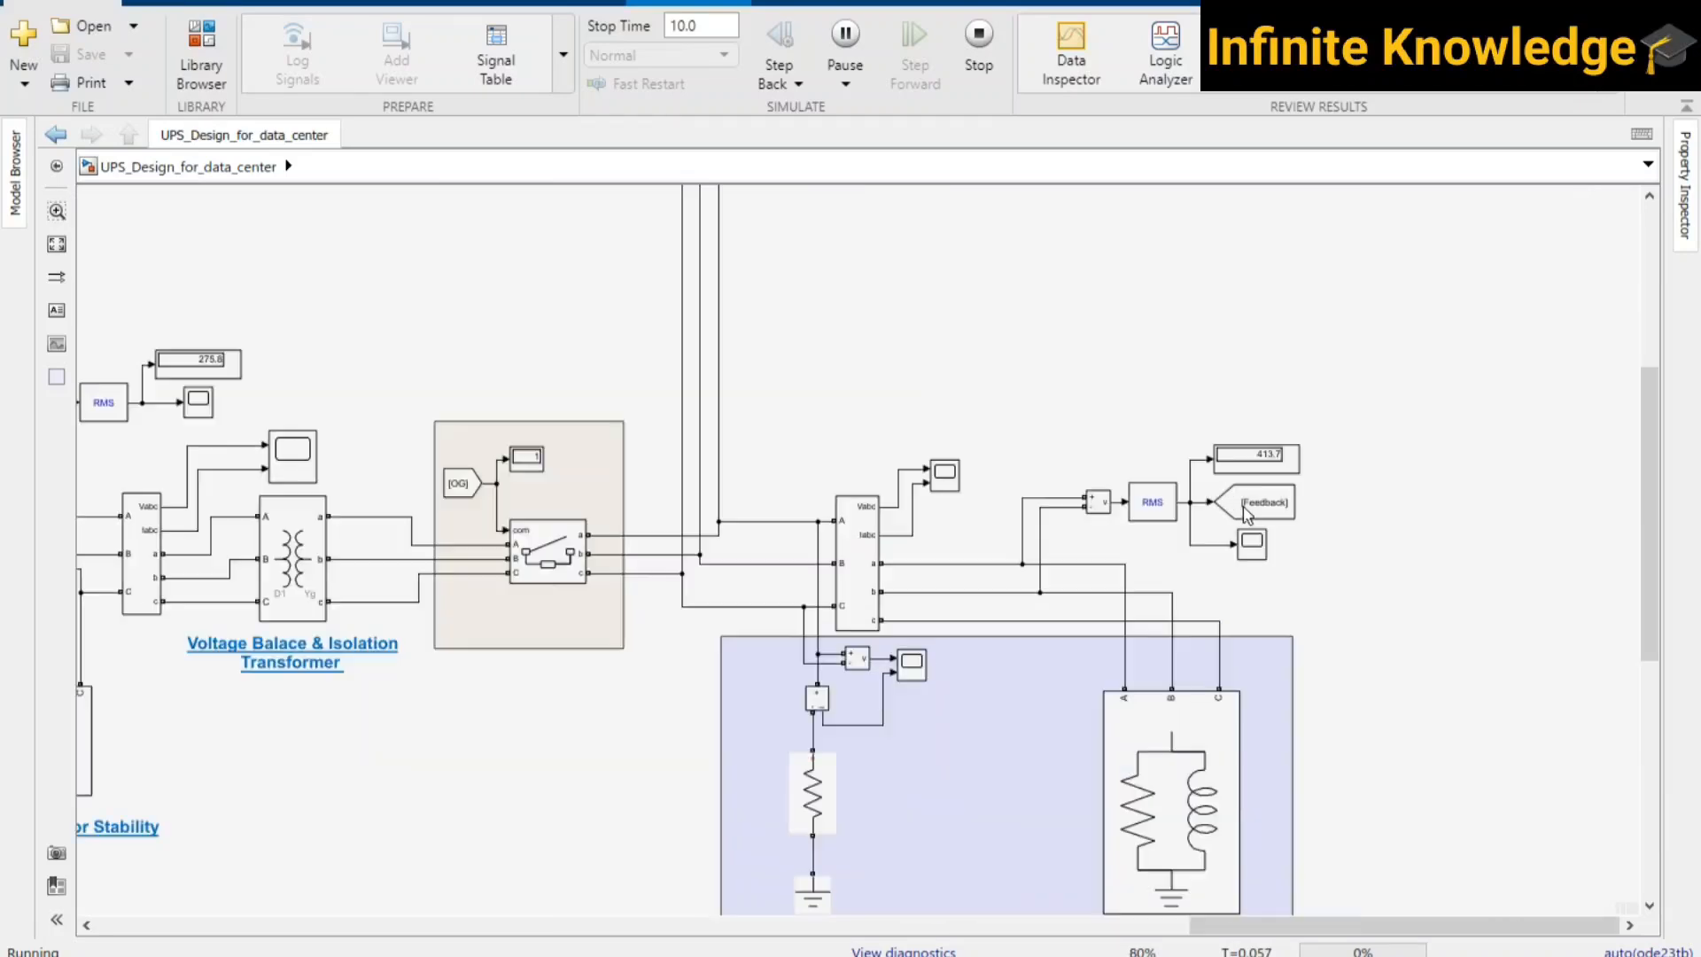
- Follow the circuit from the data center load back to the Battery and watch its measurement display and switching logic under generator supply
scroll(808, 356, "down", 3)
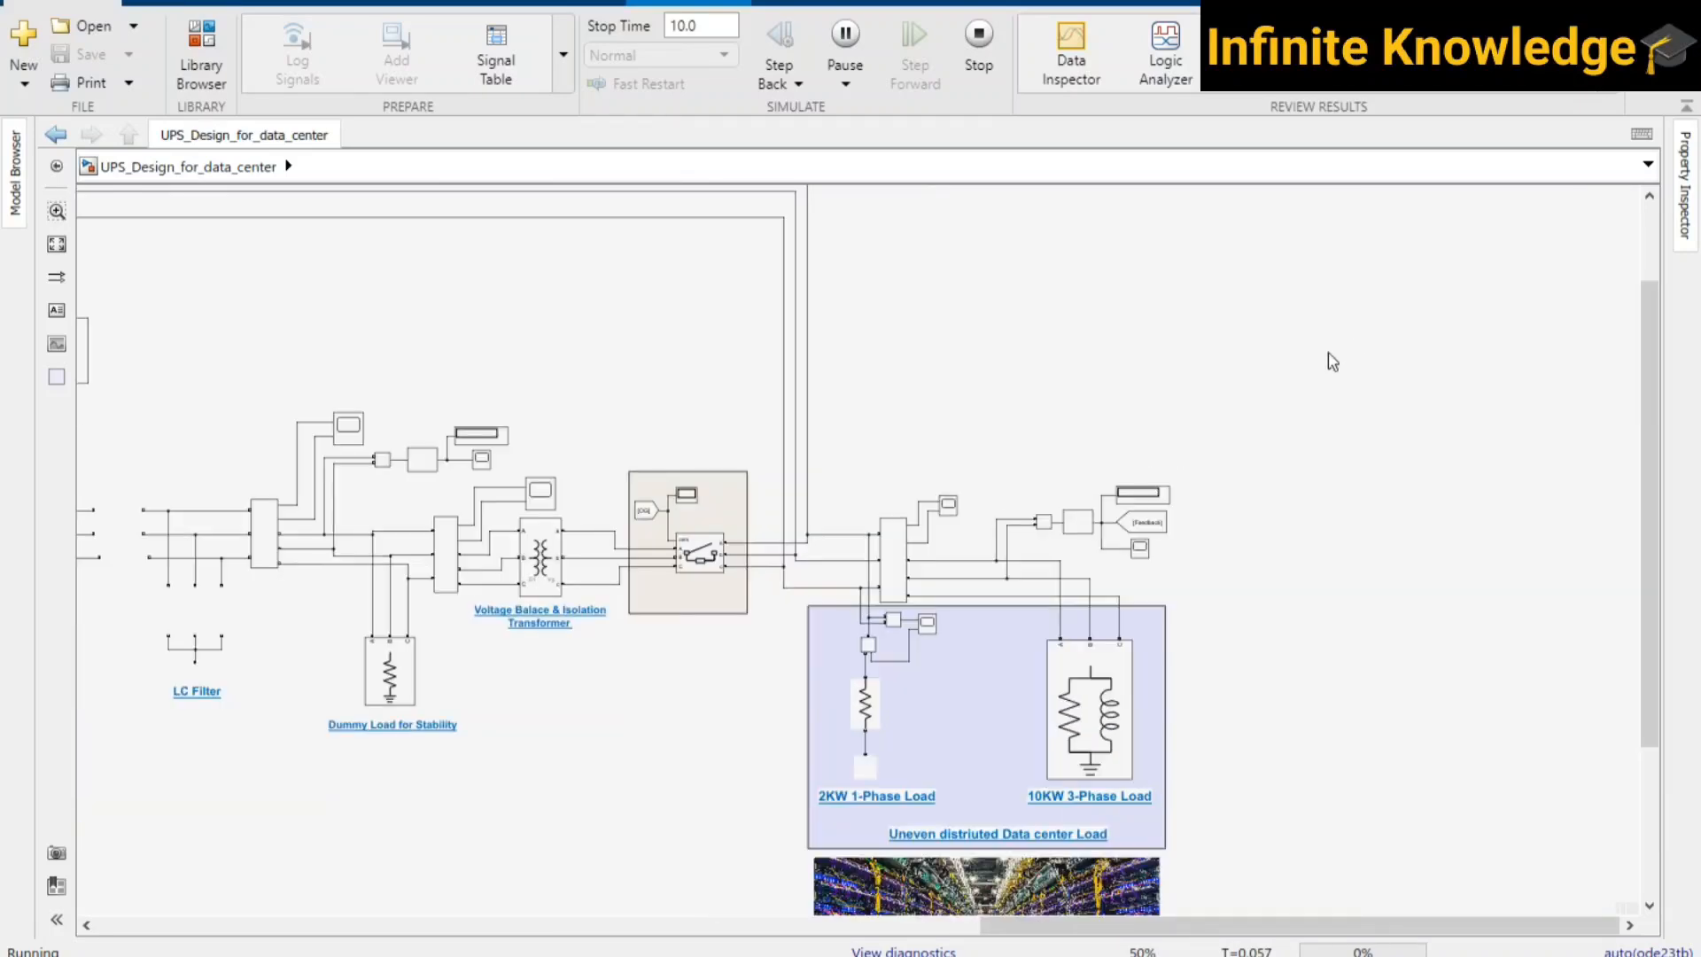
scroll(896, 341, "left", 5)
scroll(1098, 558, "left", 4)
scroll(862, 797, "down", 1)
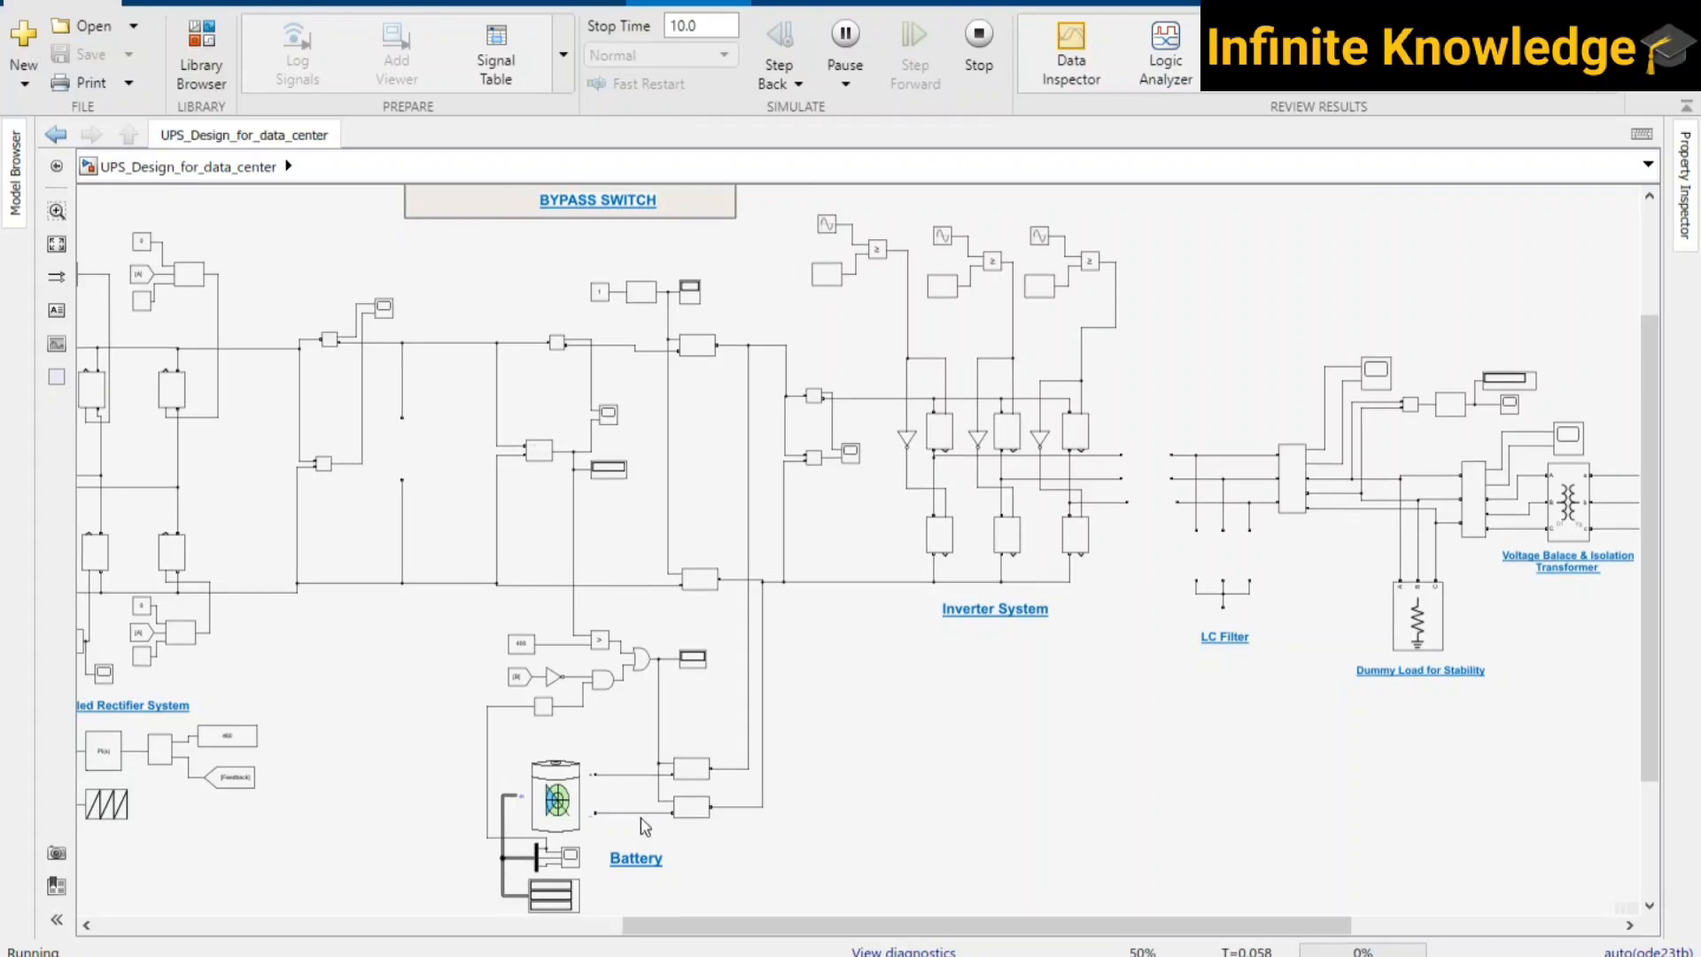
scroll(559, 837, "up", 1)
scroll(709, 759, "up", 1)
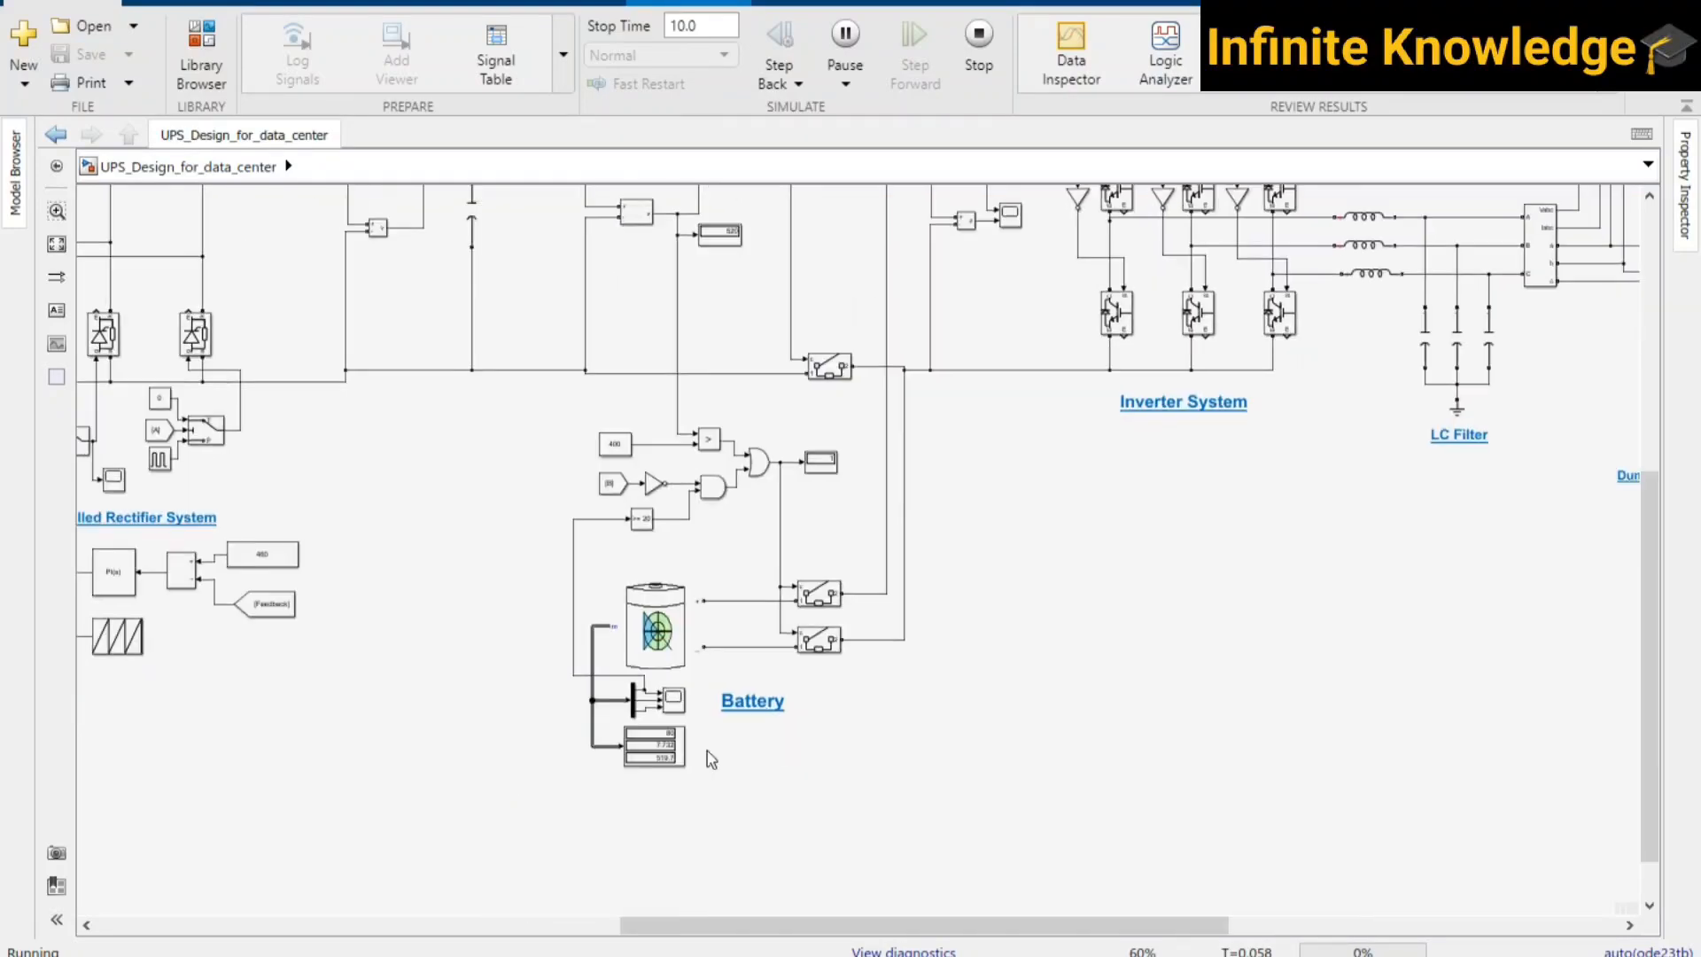
scroll(660, 780, "up", 1)
scroll(672, 794, "up", 1)
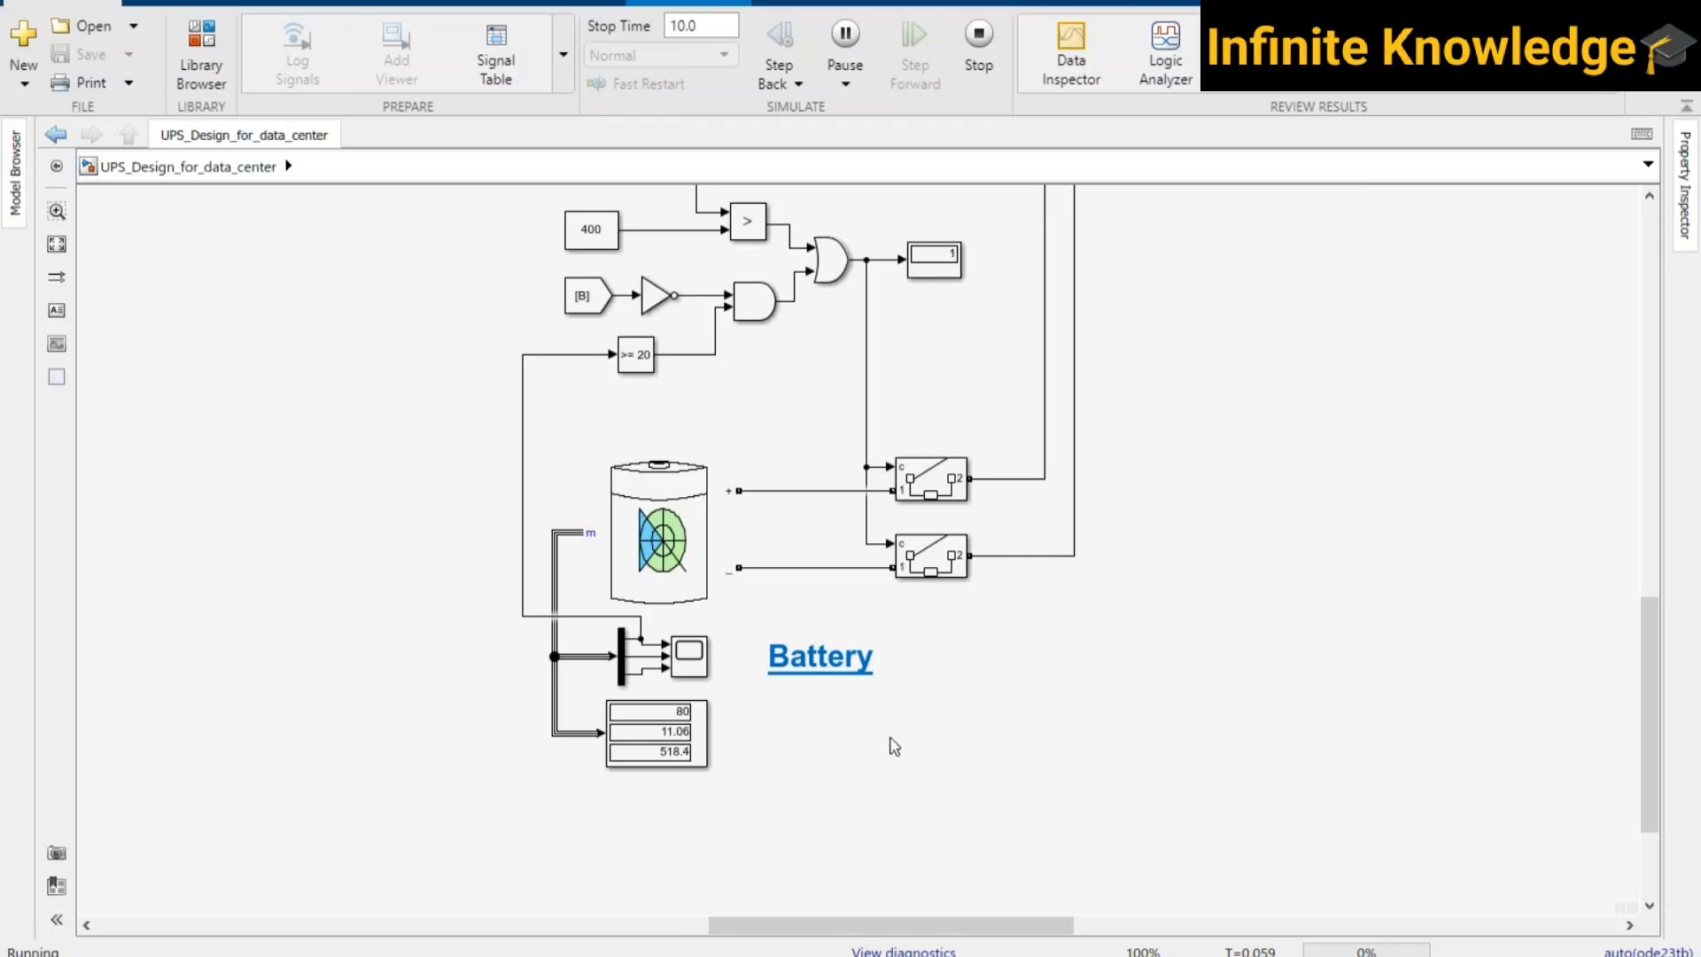
scroll(884, 744, "down", 1)
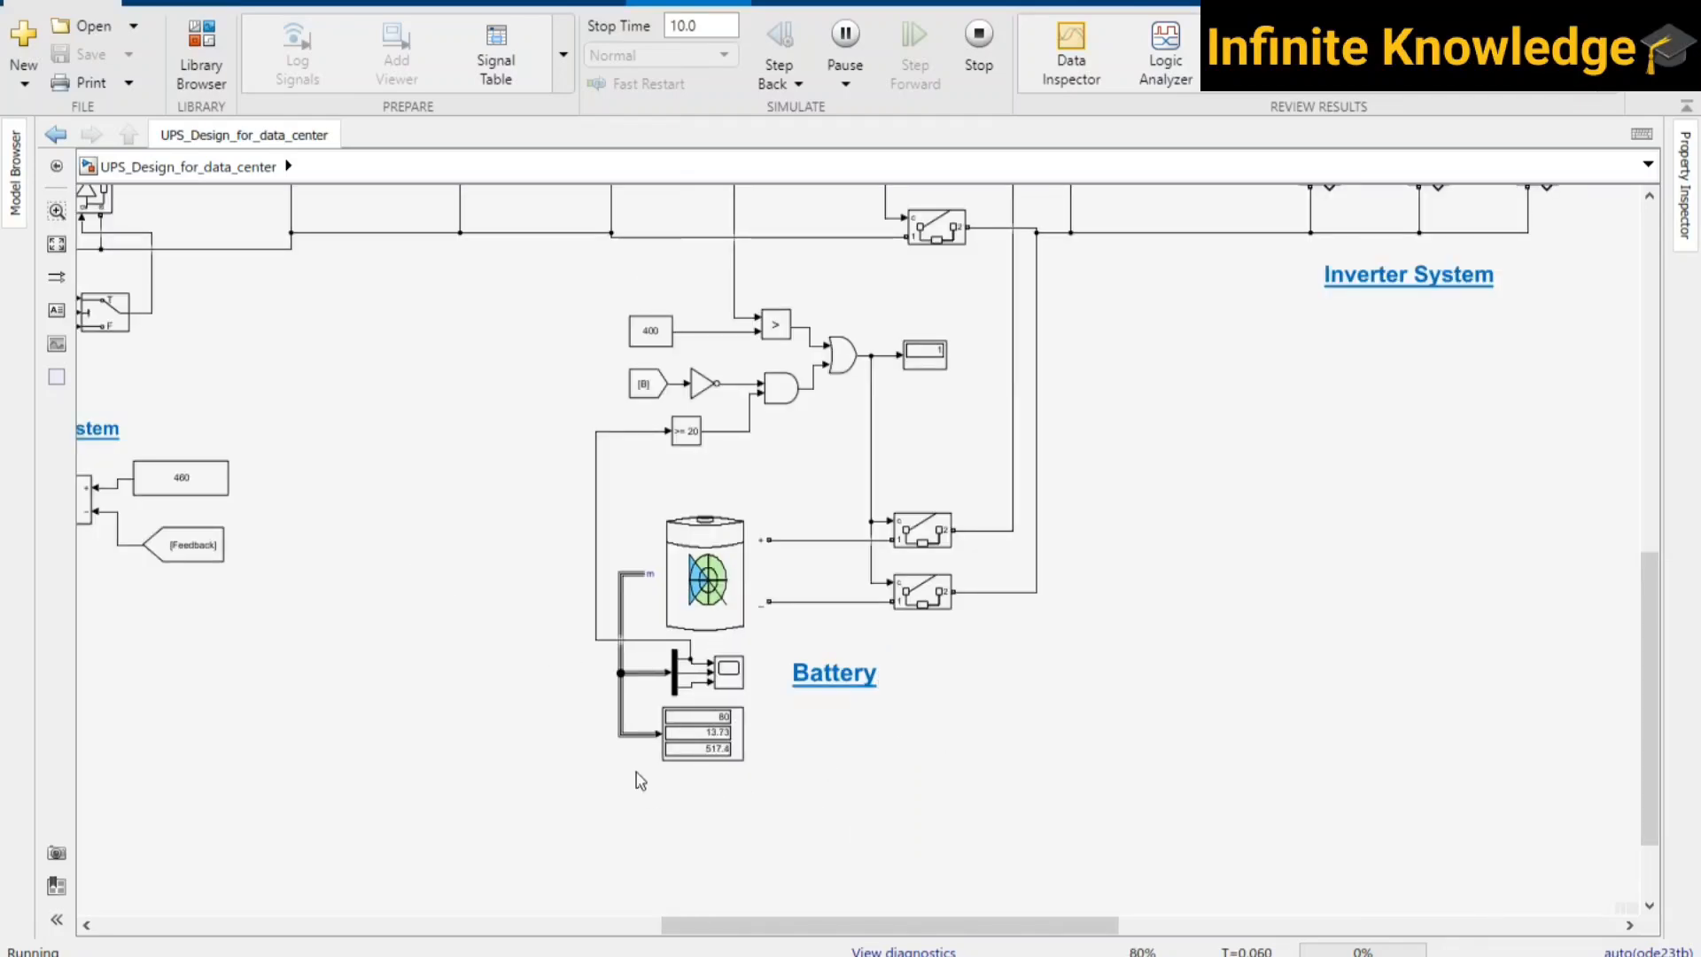
scroll(600, 582, "up", 3)
scroll(600, 582, "left", 3)
scroll(520, 596, "left", 3)
scroll(519, 596, "down", 3)
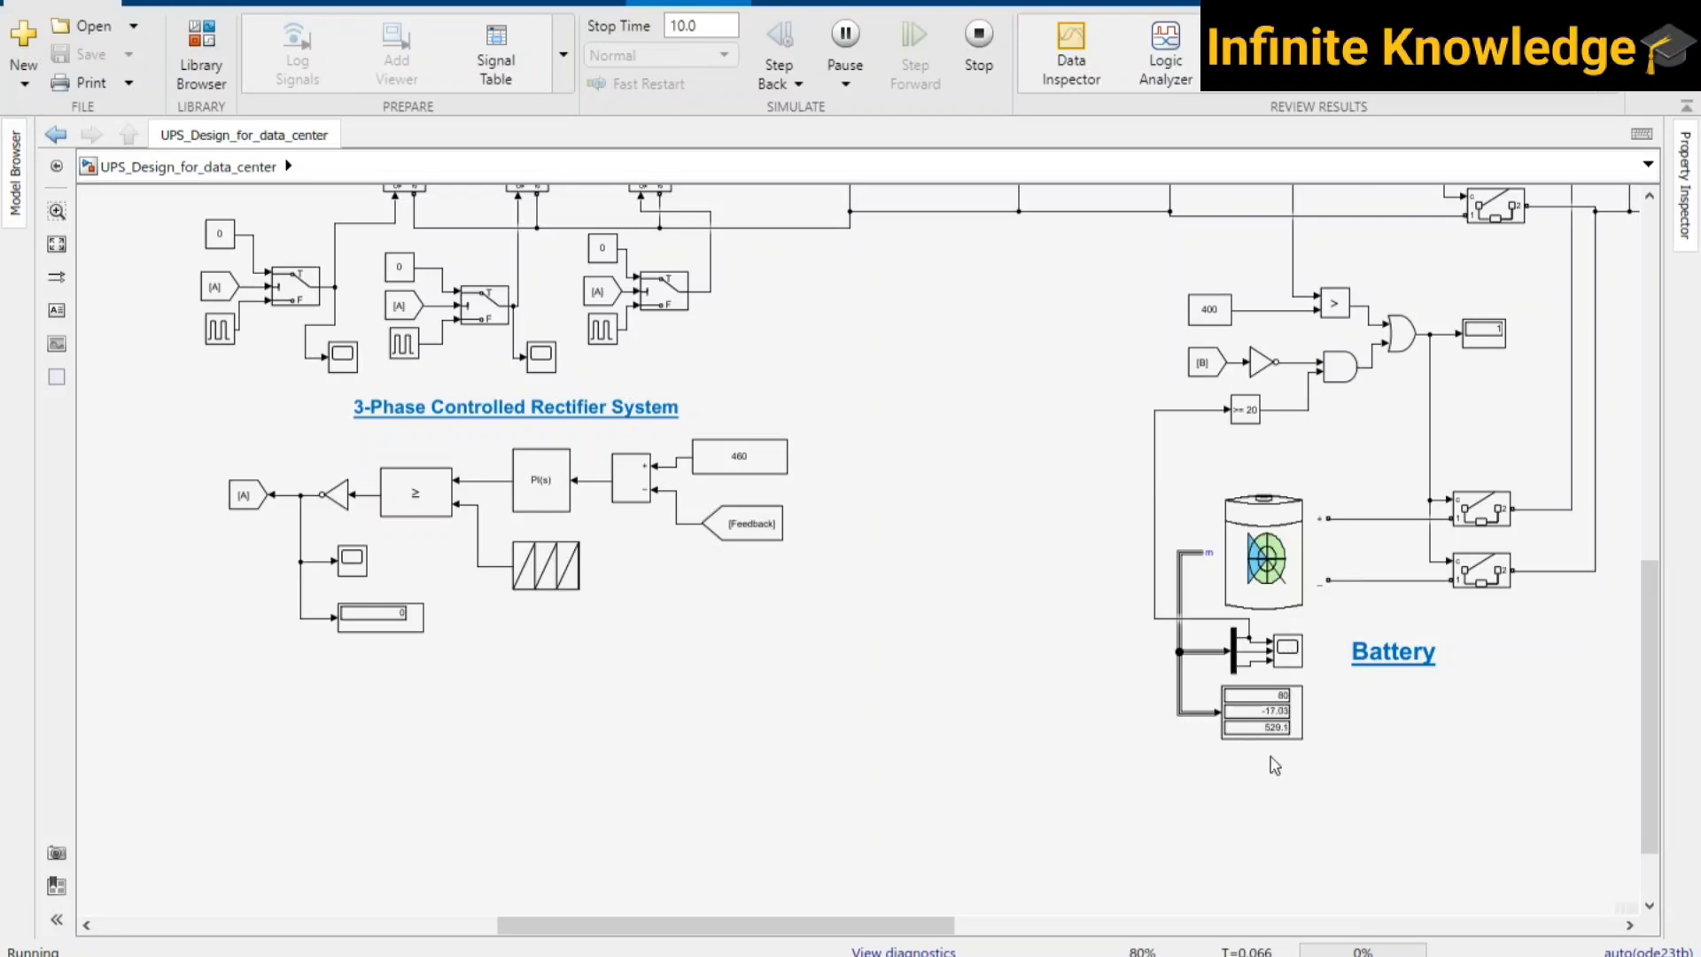
- Check the DG Starting Delay logic and generator breaker, and follow the supply through the rectifier to the DC link
scroll(1019, 721, "left", 6)
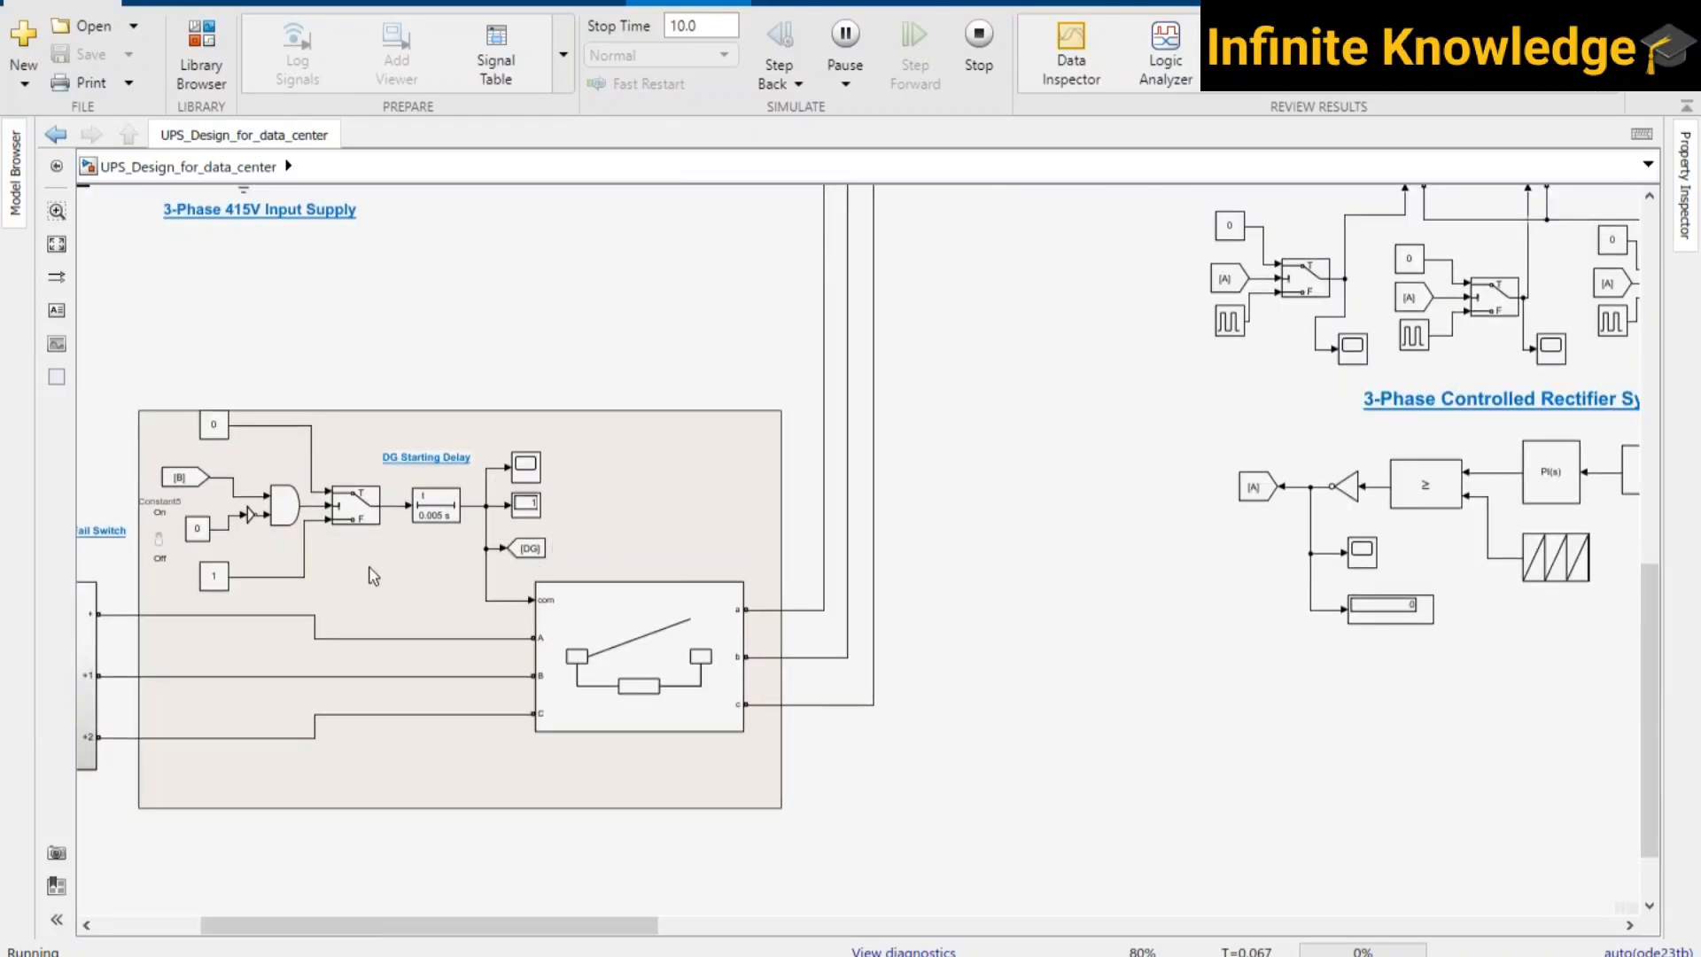
scroll(380, 673, "down", 1)
scroll(608, 455, "down", 1)
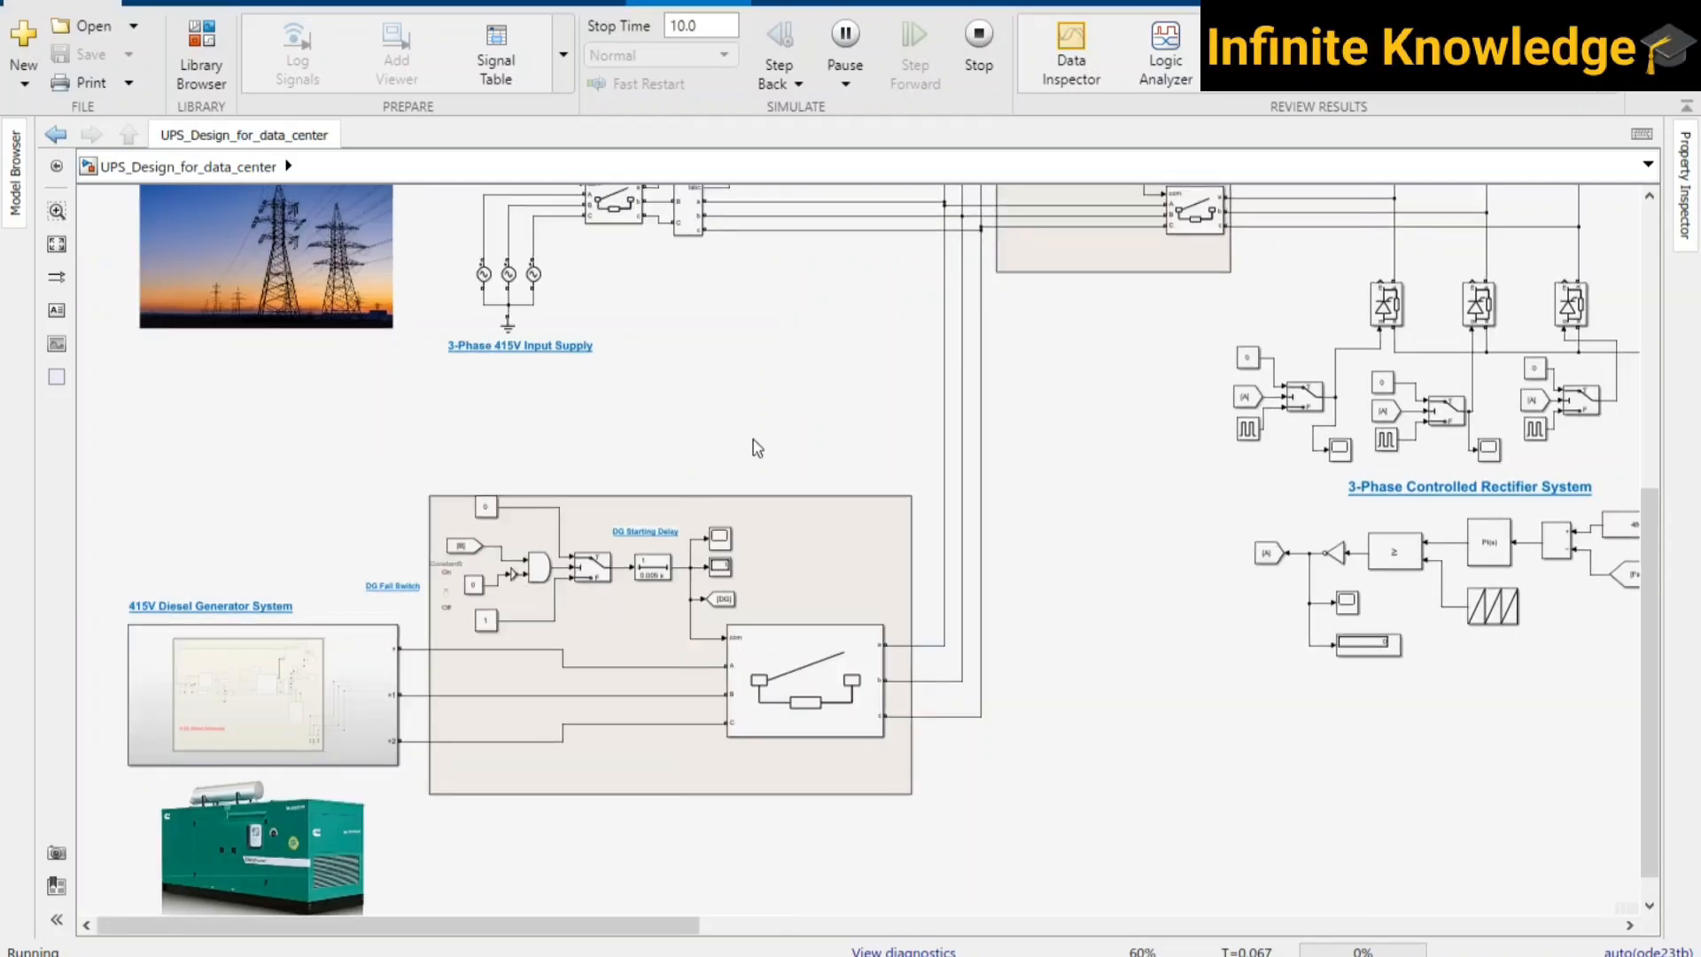
scroll(530, 815, "up", 10)
scroll(529, 815, "right", 5)
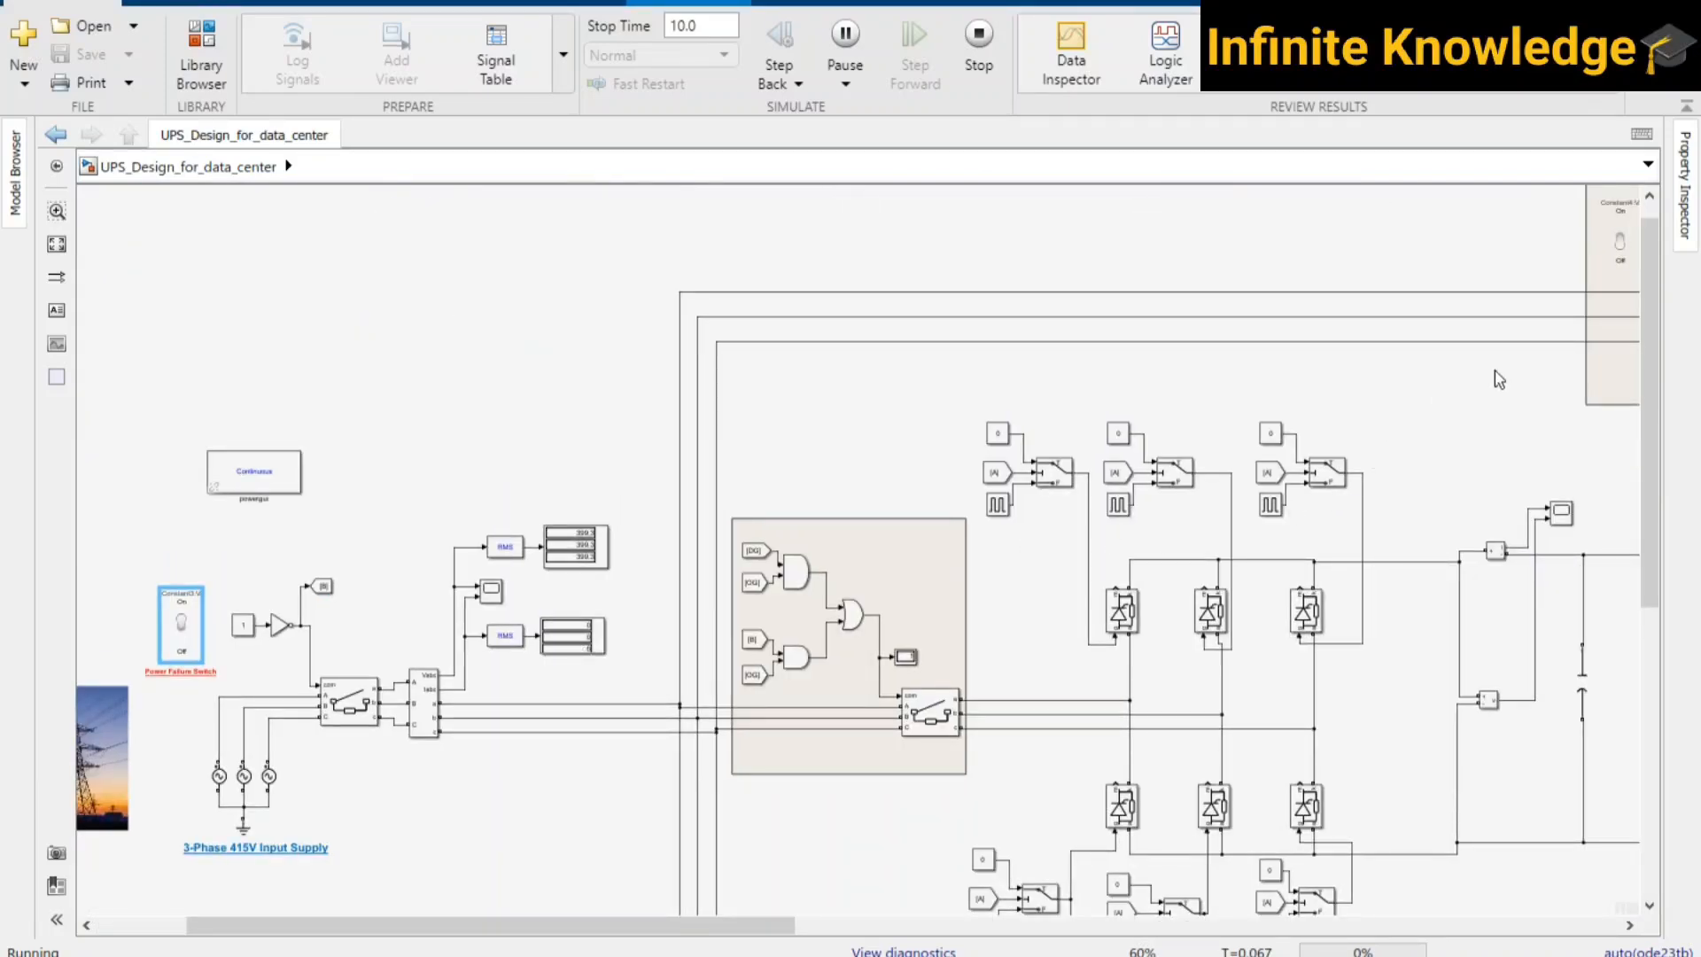
left_click_drag(1111, 333, 1010, 349)
scroll(1005, 440, "down", 1)
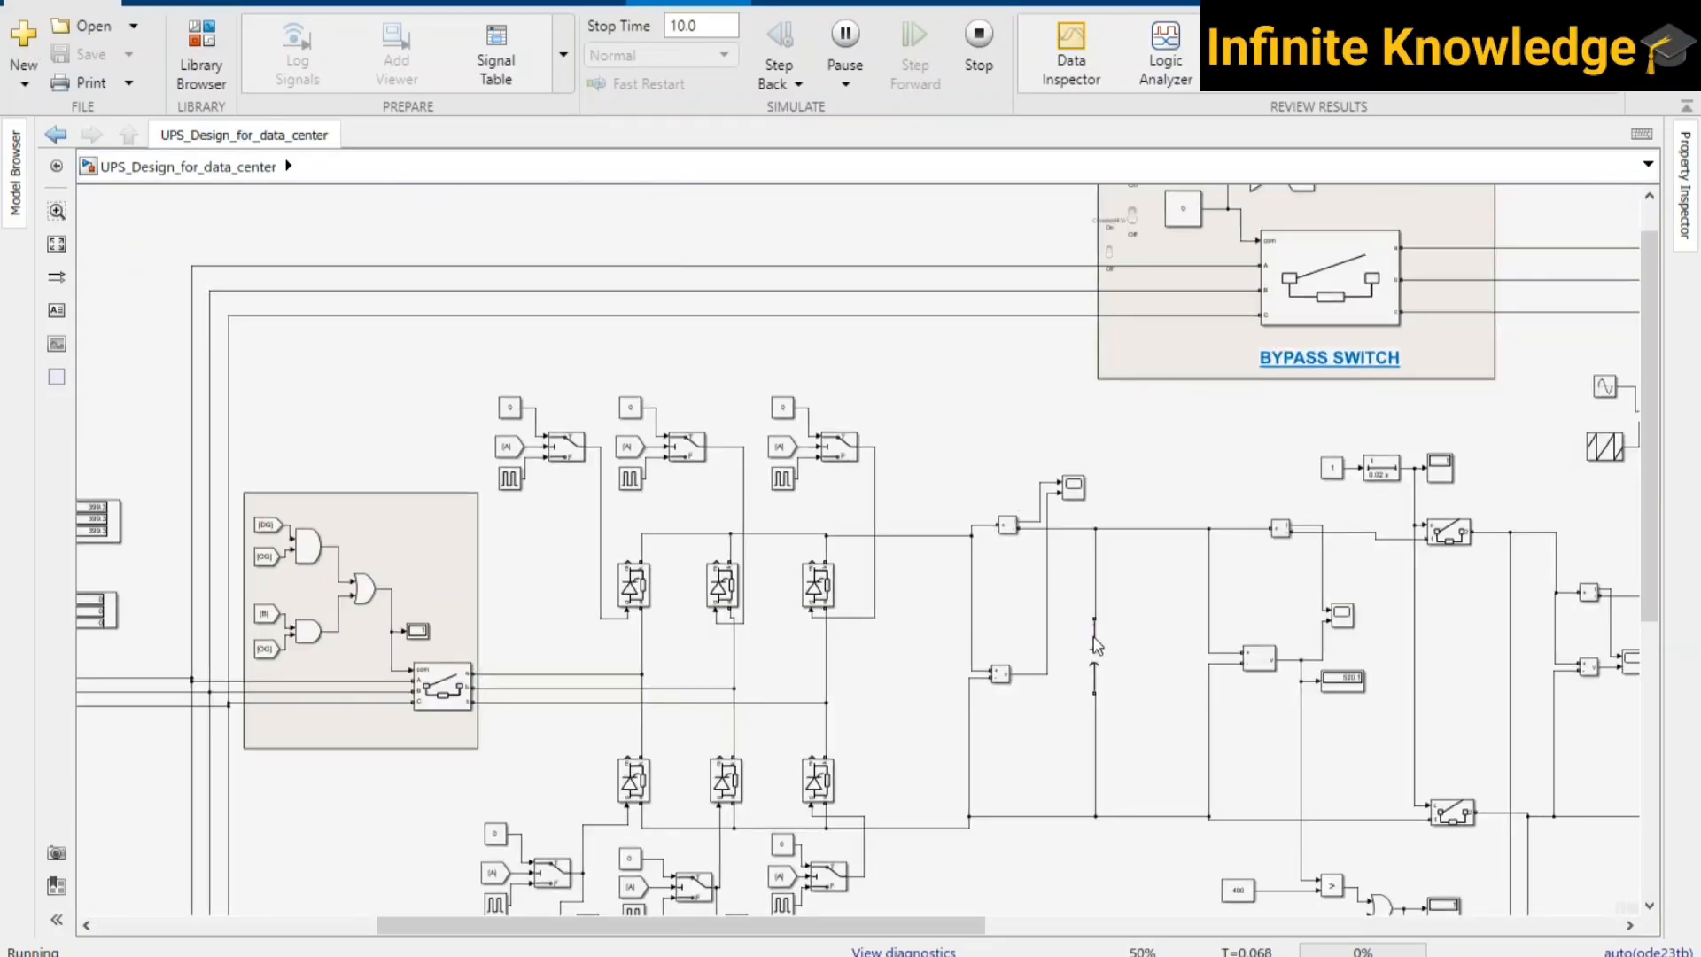
scroll(1102, 657, "down", 1)
left_click_drag(1103, 658, 790, 559)
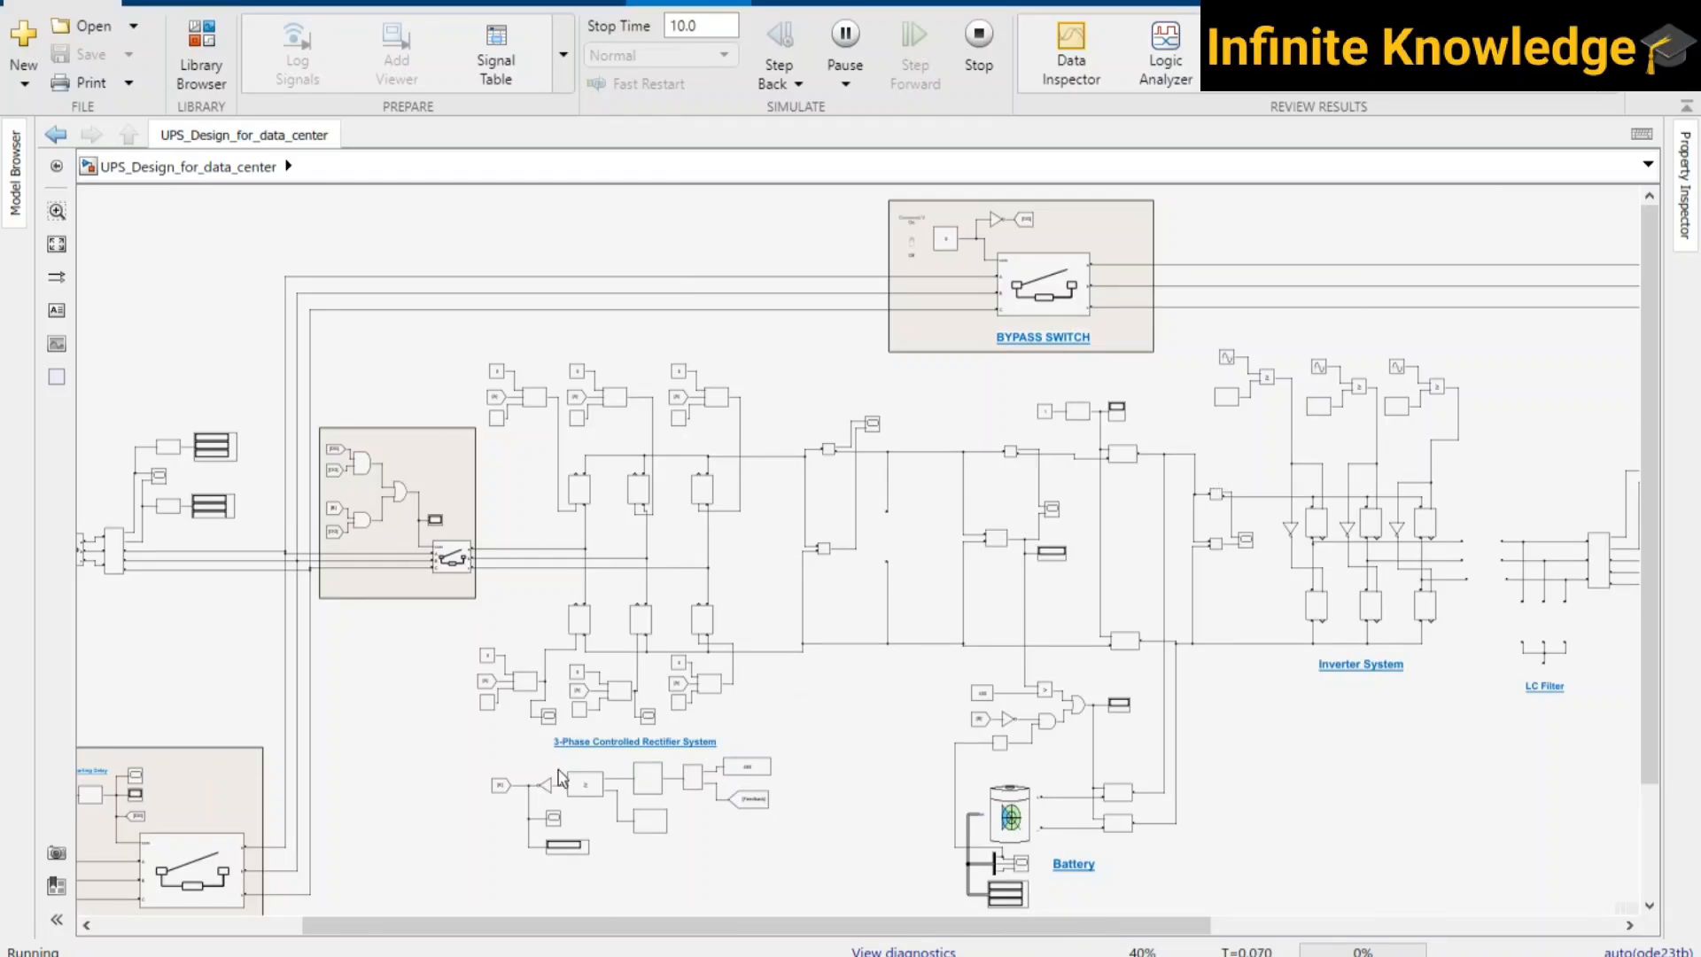
- Examine the 3-Phase Controlled Rectifier System's feedback control and the Battery's switching logic beside the DC link voltage display
scroll(827, 800, "up", 1)
left_click_drag(827, 800, 787, 696)
scroll(786, 697, "up", 1)
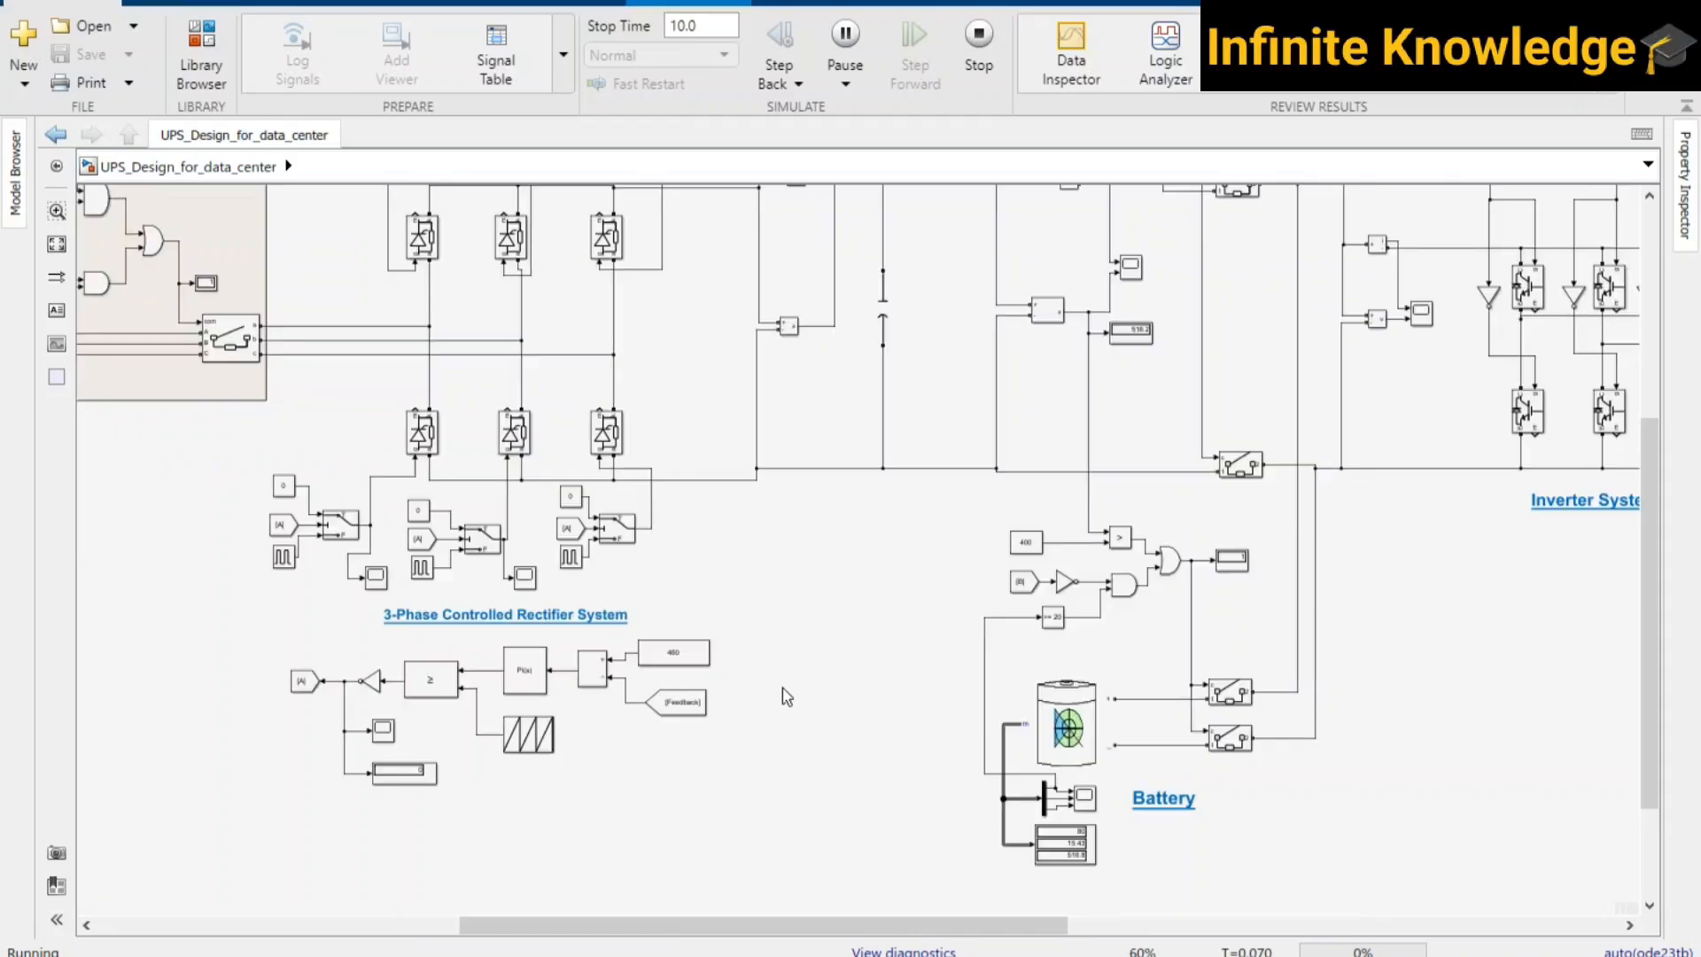
left_click_drag(776, 611, 821, 759)
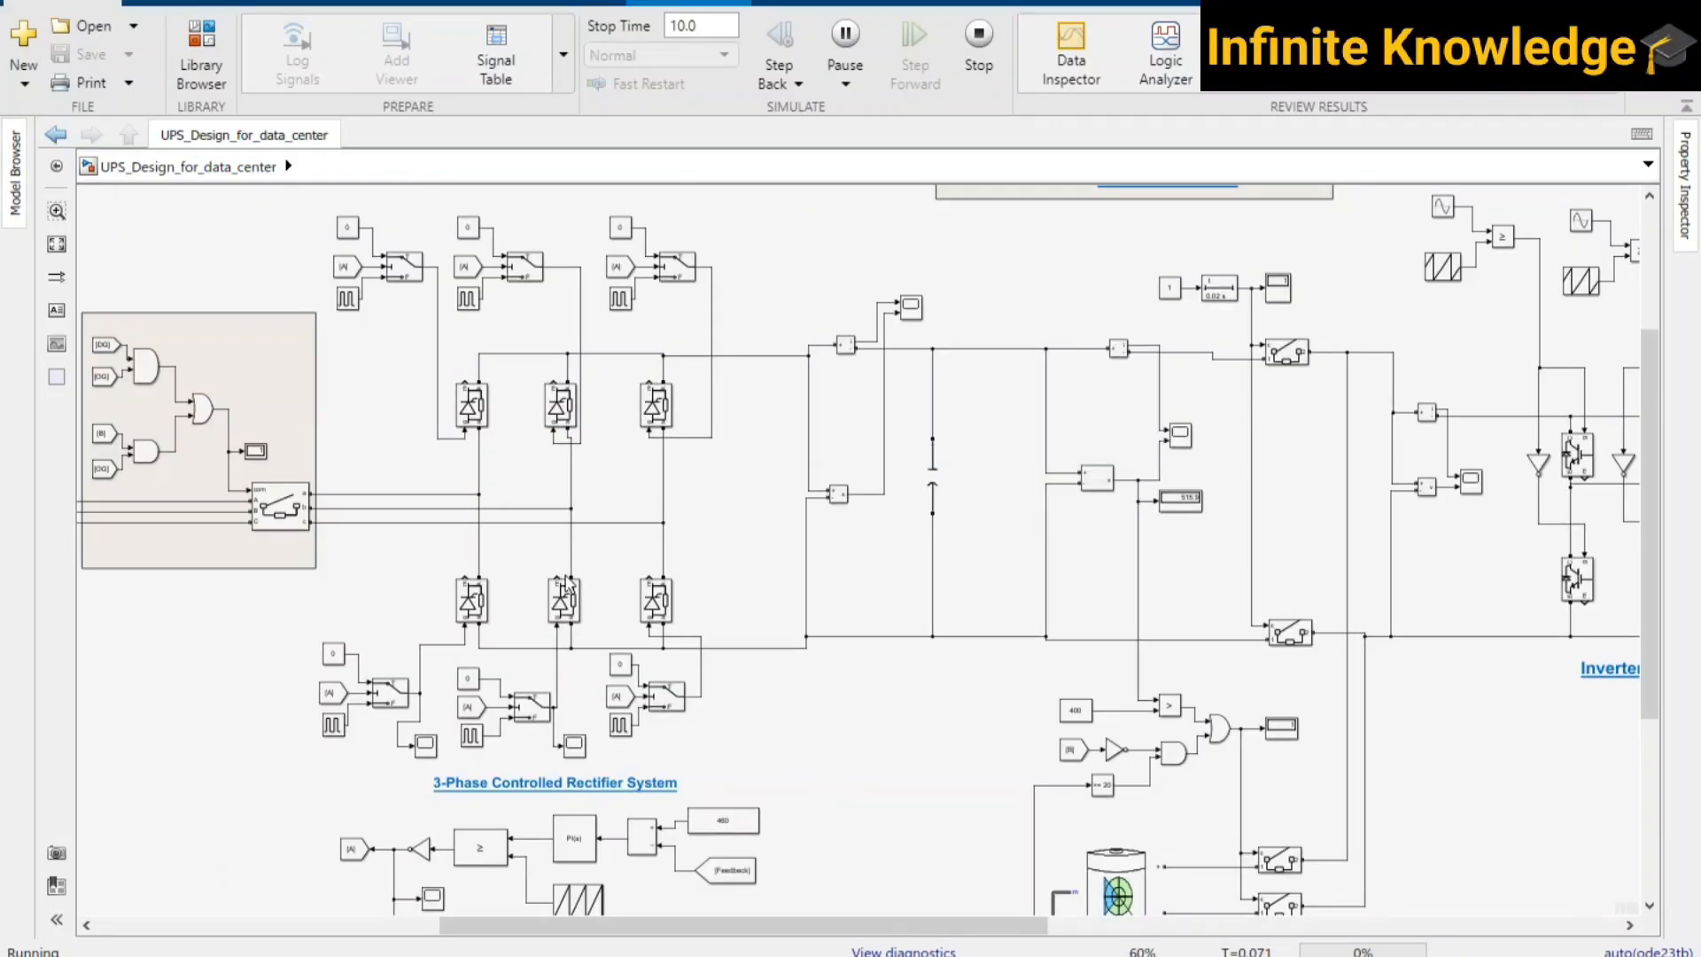
scroll(568, 587, "down", 1)
scroll(939, 707, "up", 2)
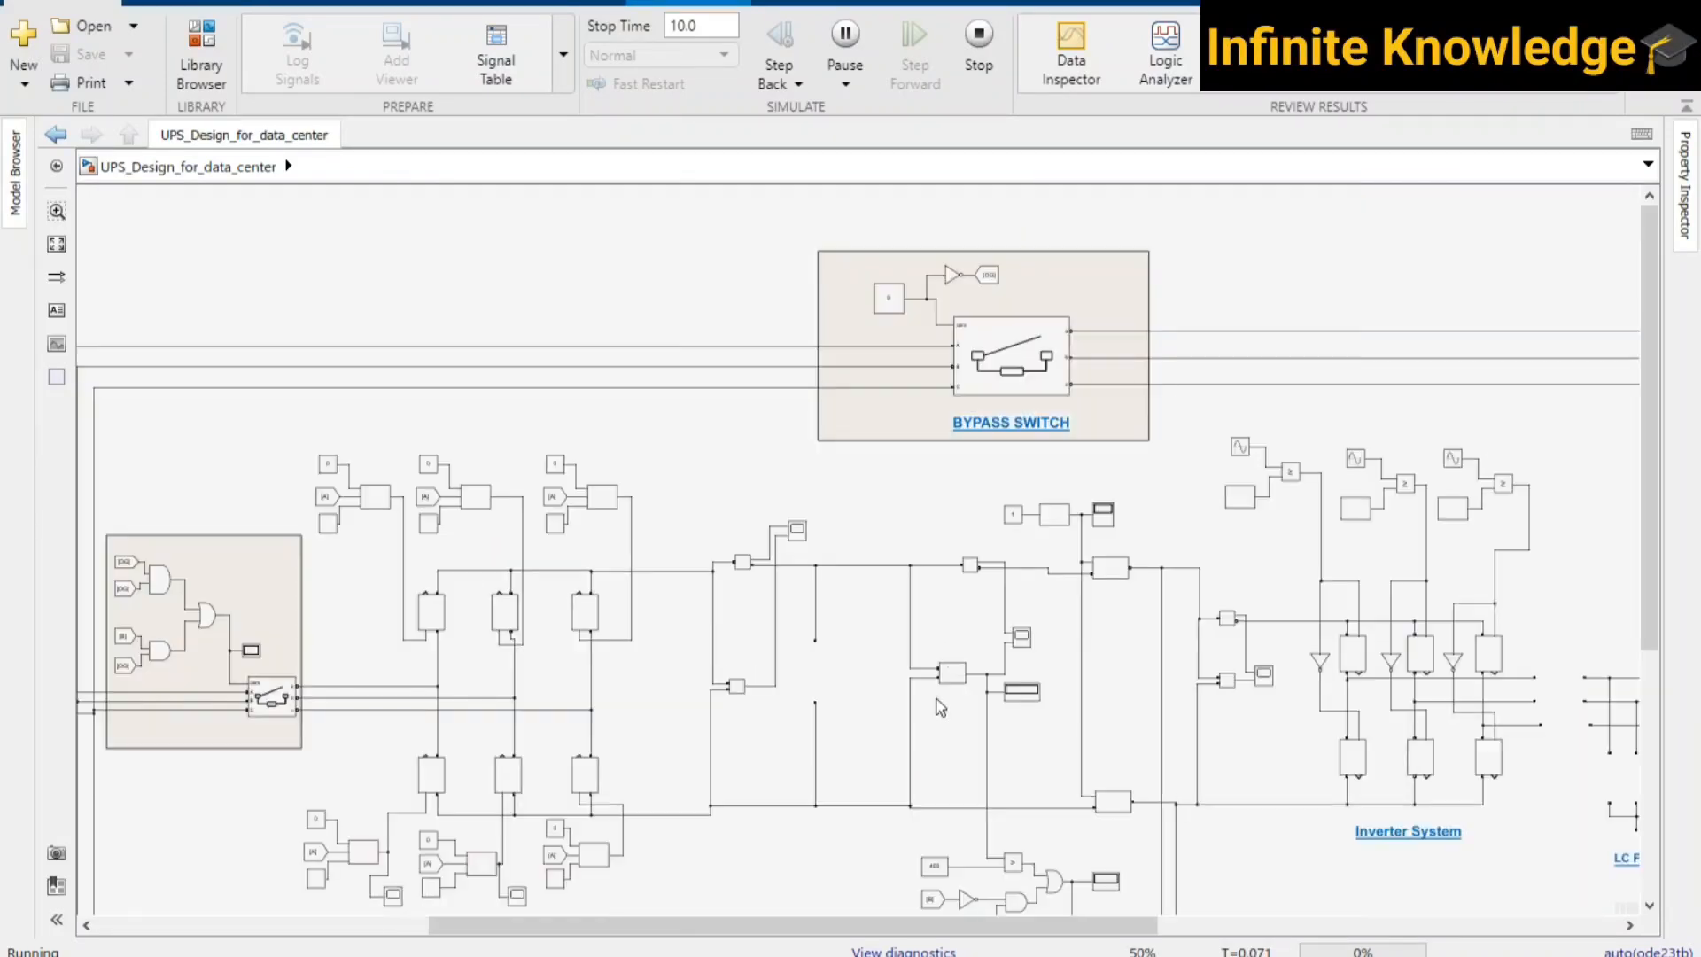
scroll(836, 312, "down", 2)
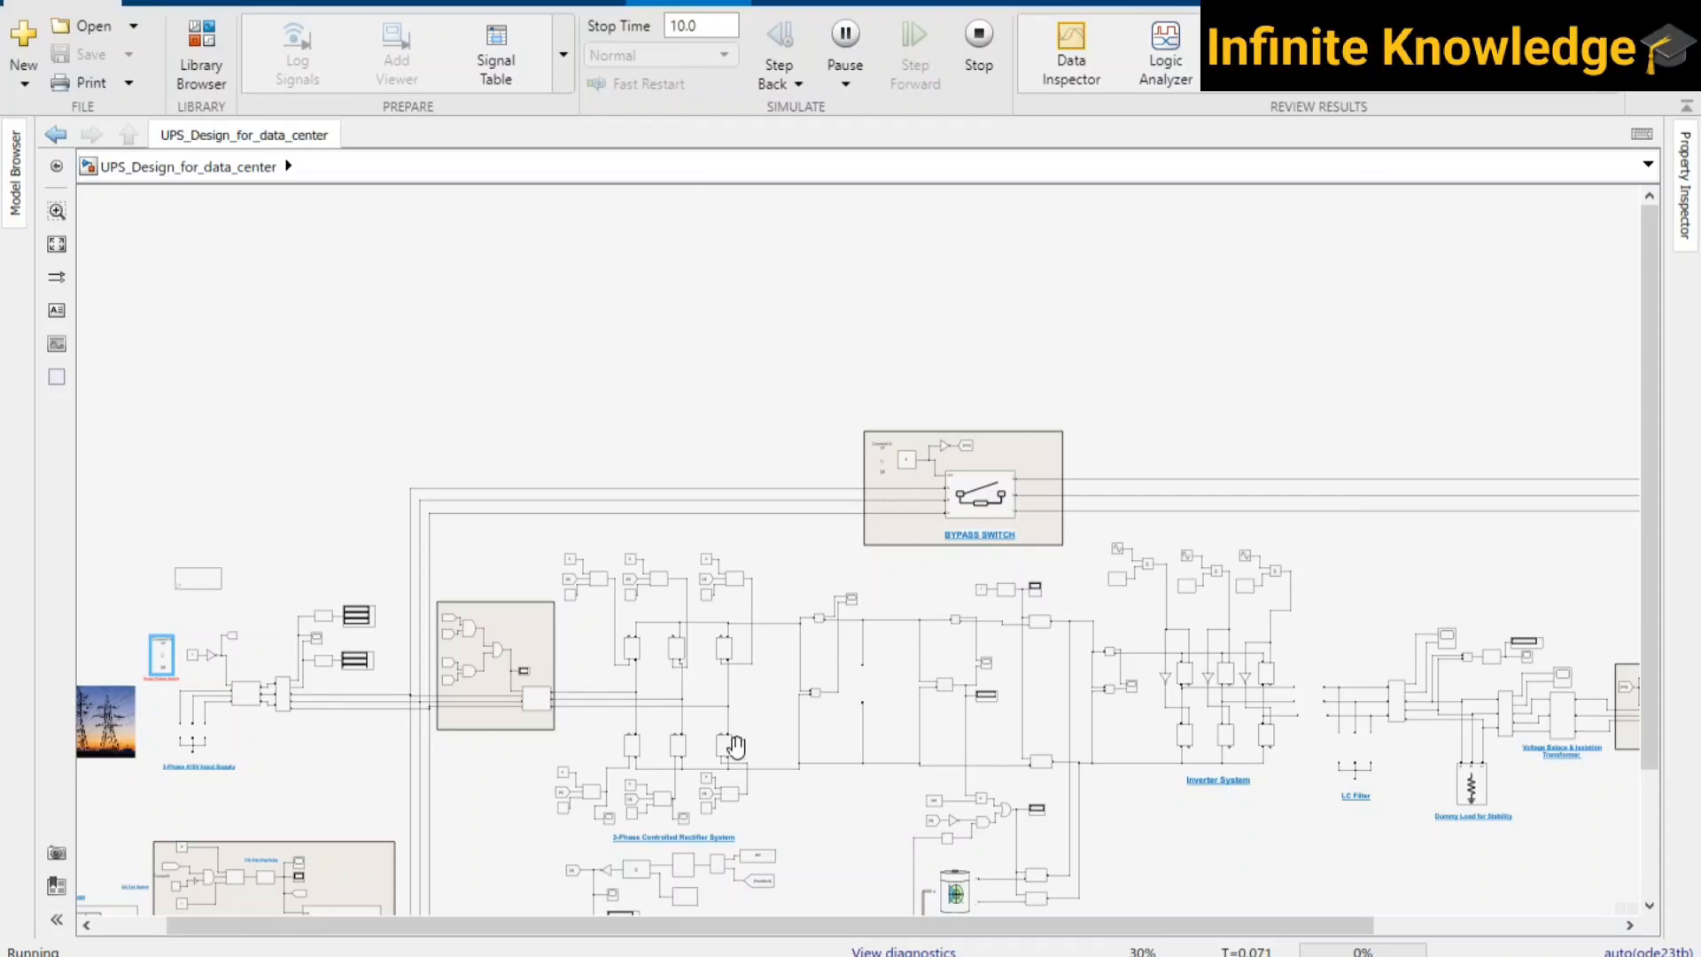
- Turn on the BYPASS SWITCH with its slider control while the simulation is running
scroll(1044, 676, "up", 1)
scroll(1163, 685, "up", 1)
scroll(704, 643, "right", 2)
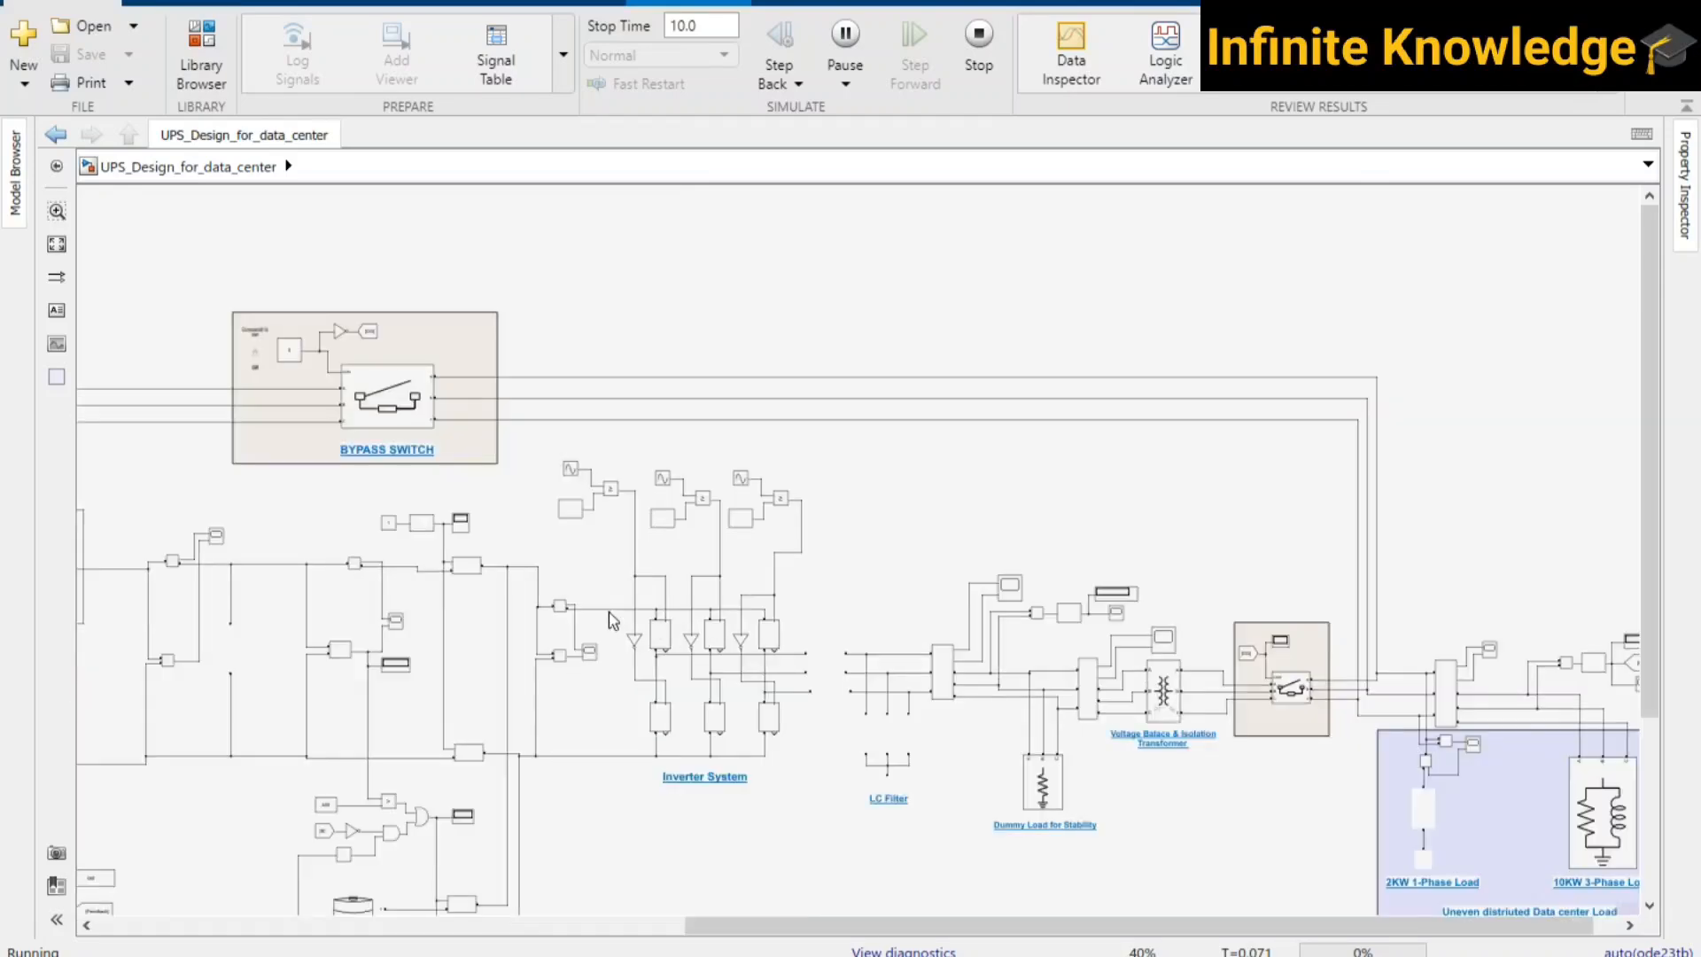
left_click(248, 360)
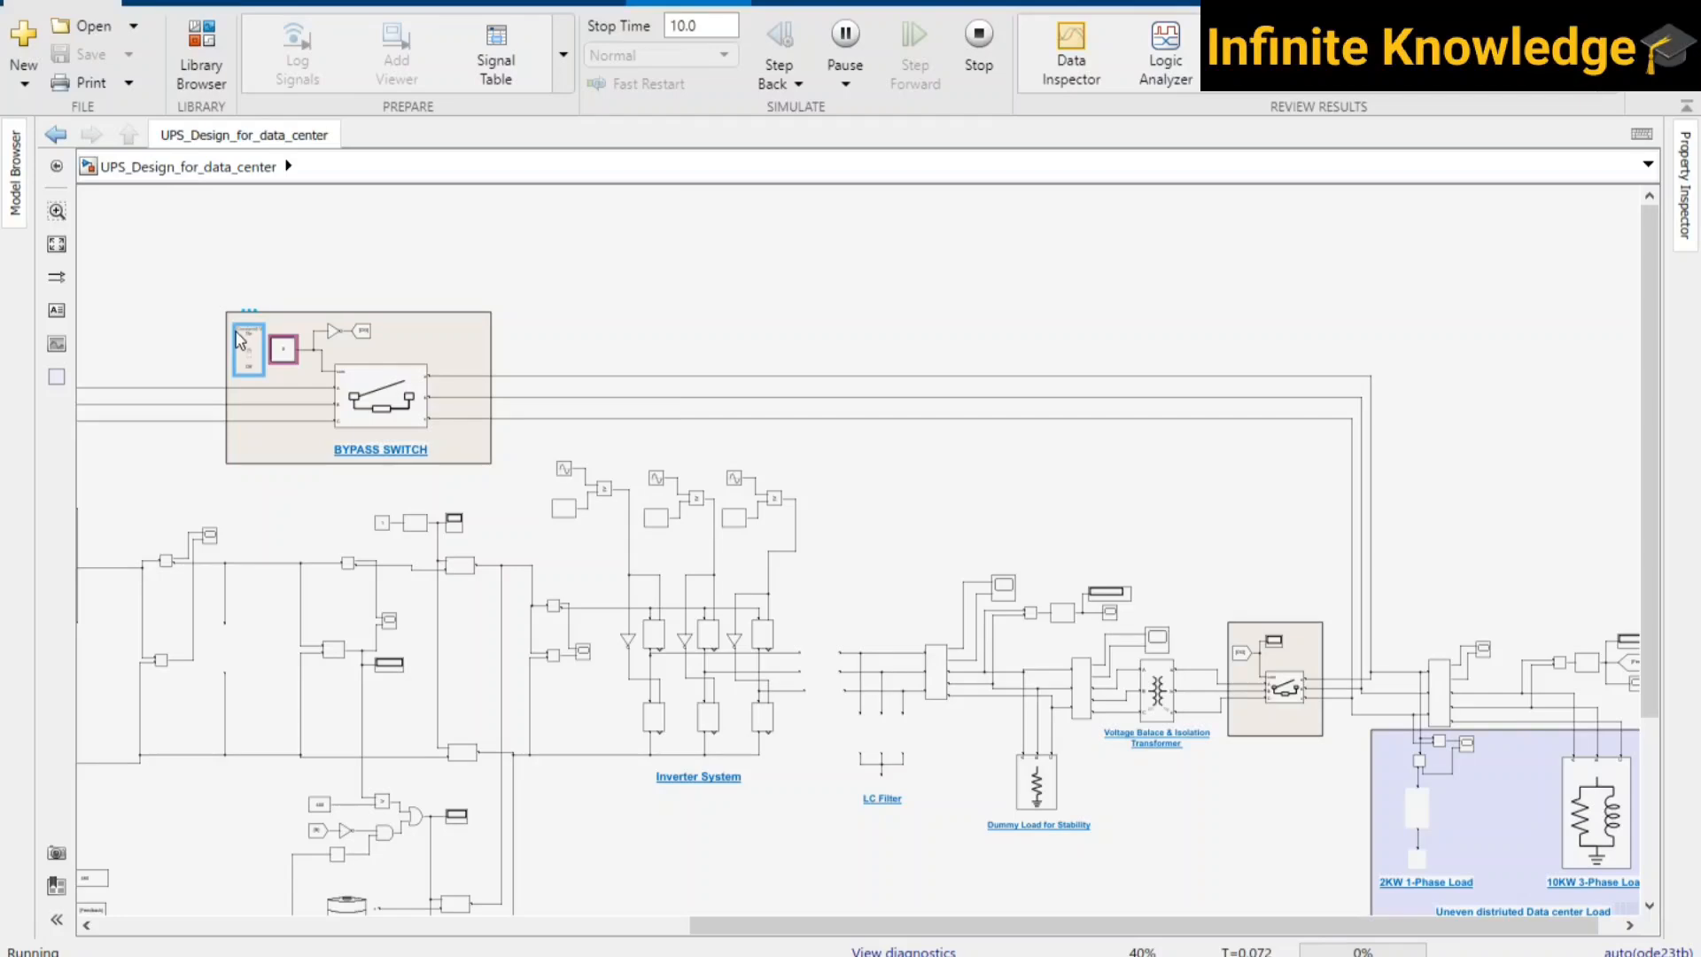
scroll(949, 322, "left", 2)
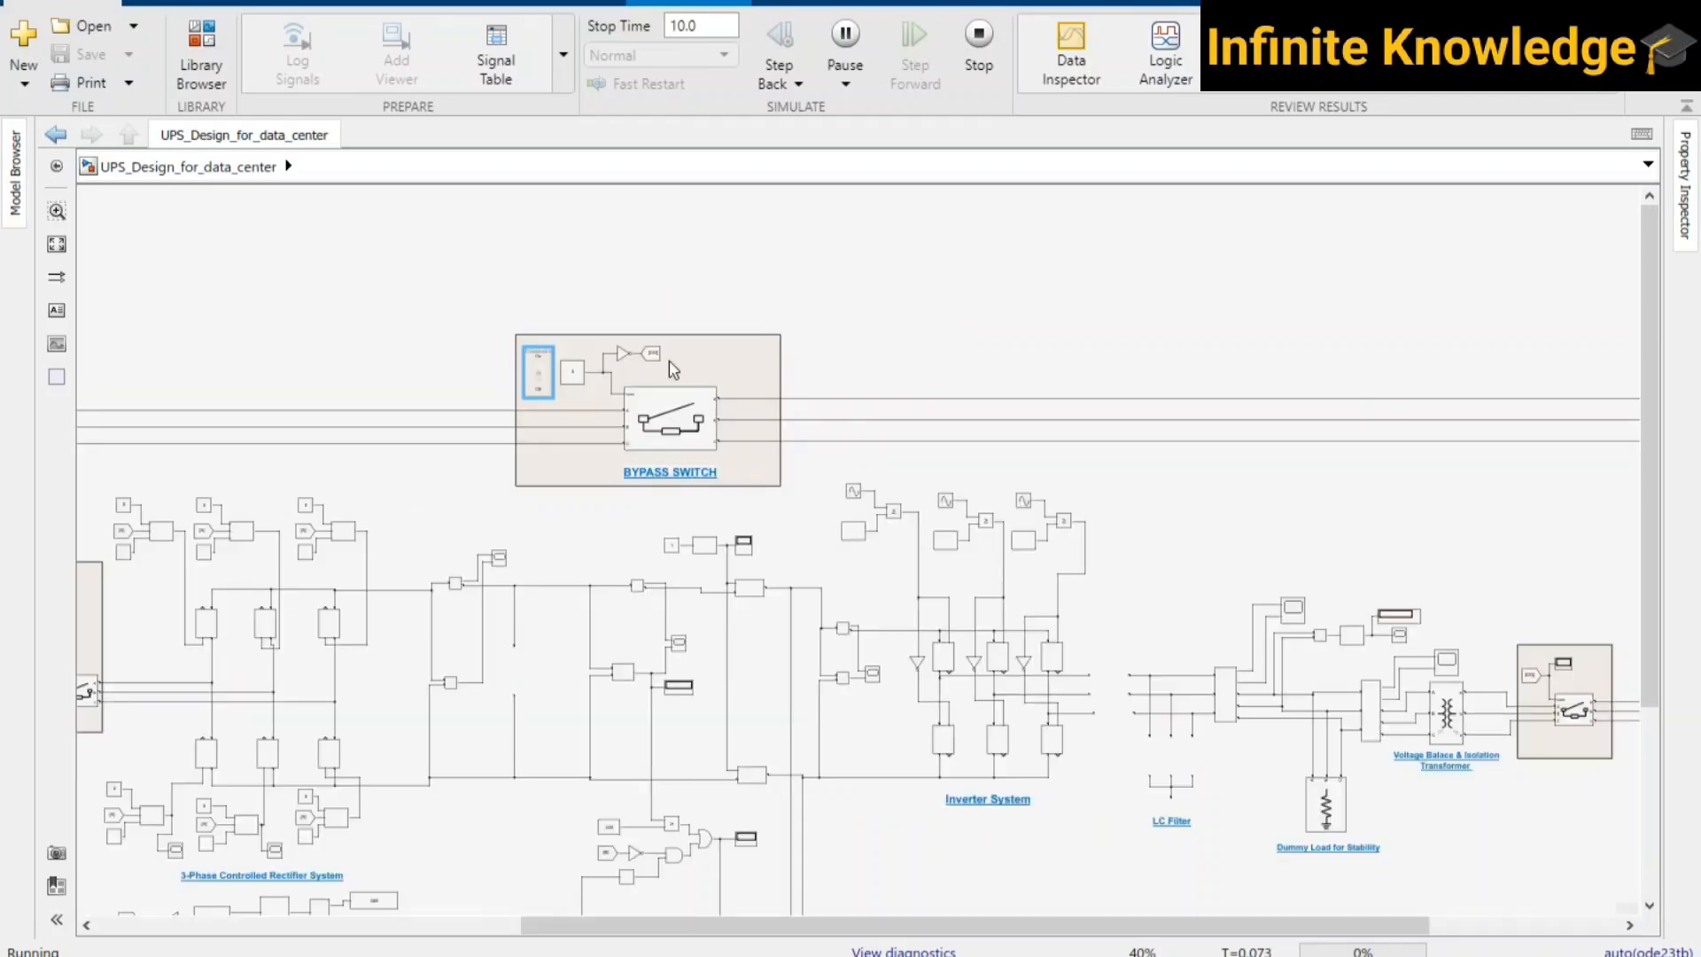
scroll(535, 390, "up", 2)
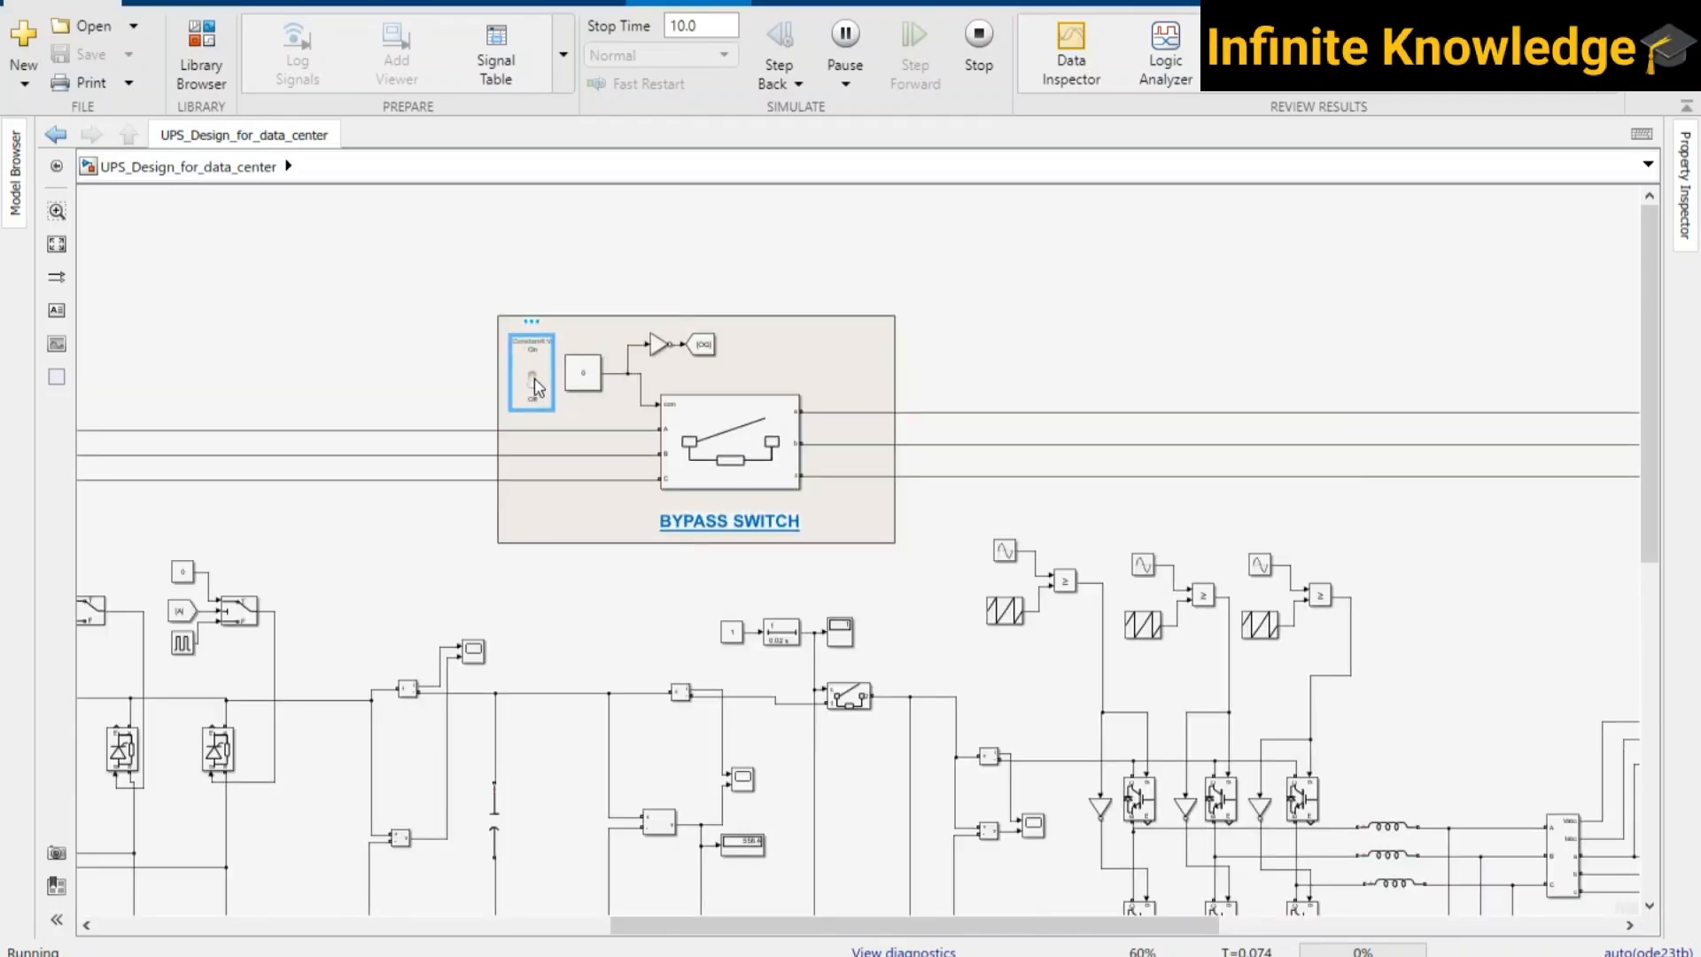
left_click(533, 379)
- Check the [OG] breaker after the isolation transformer, and trace the circuit back through the inverter and rectifier to the 3-Phase 415V Input Supply
scroll(740, 689, "down", 2)
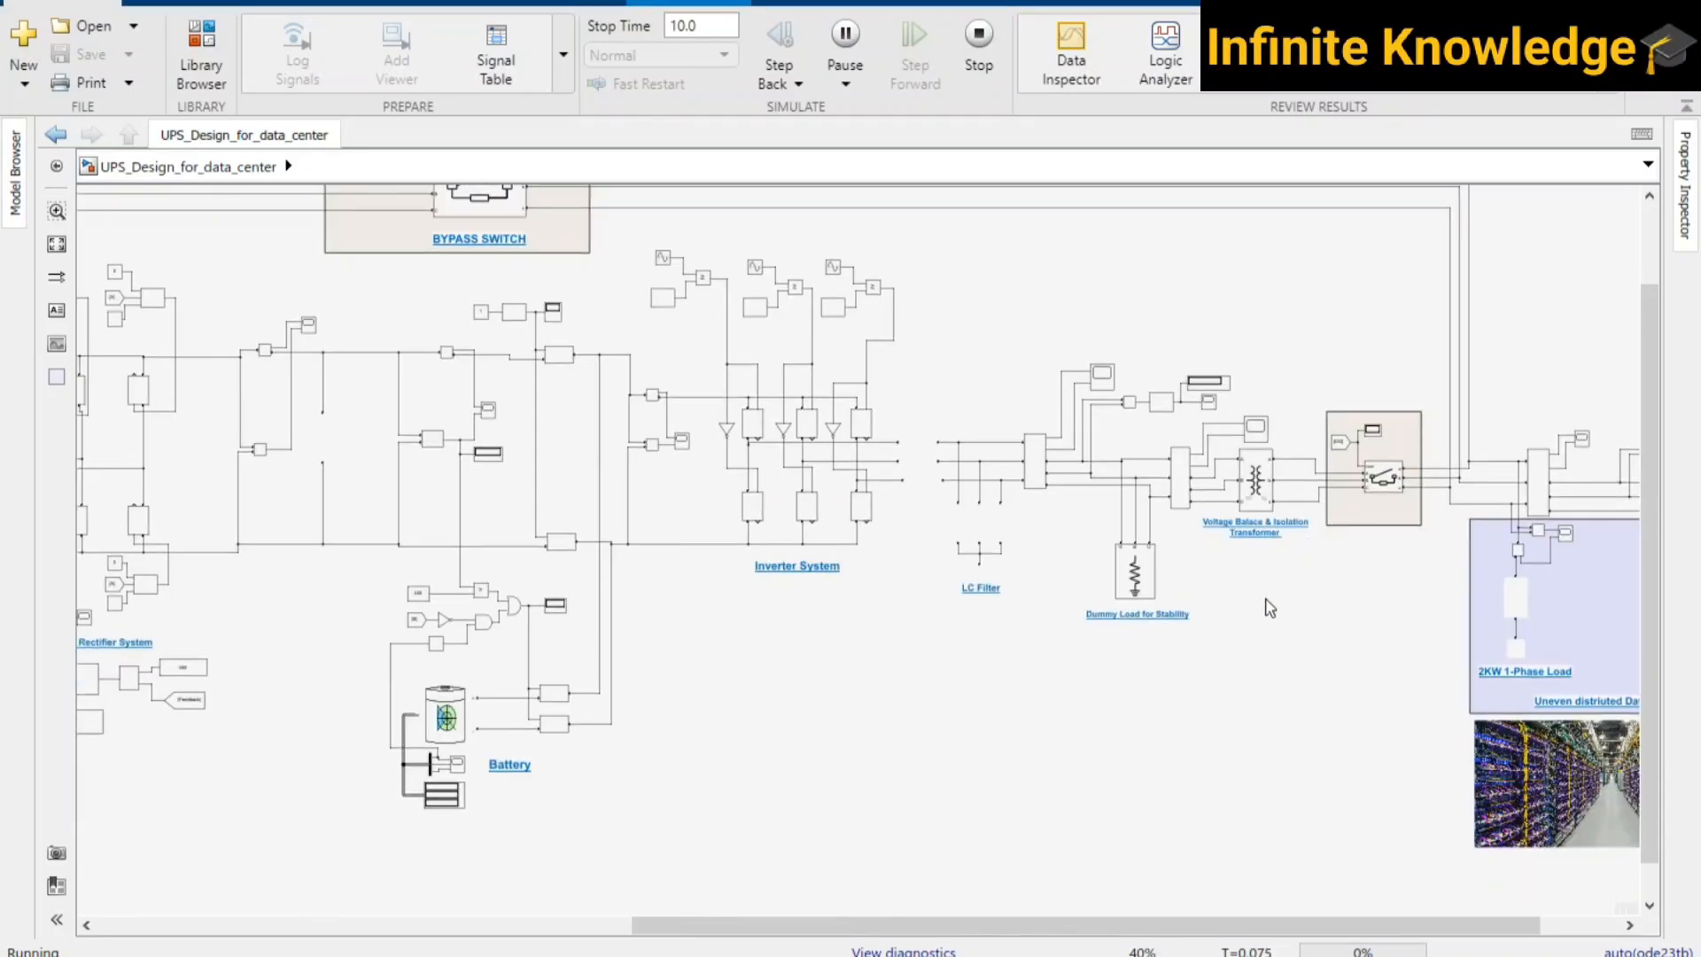
left_click_drag(1181, 623, 1156, 622)
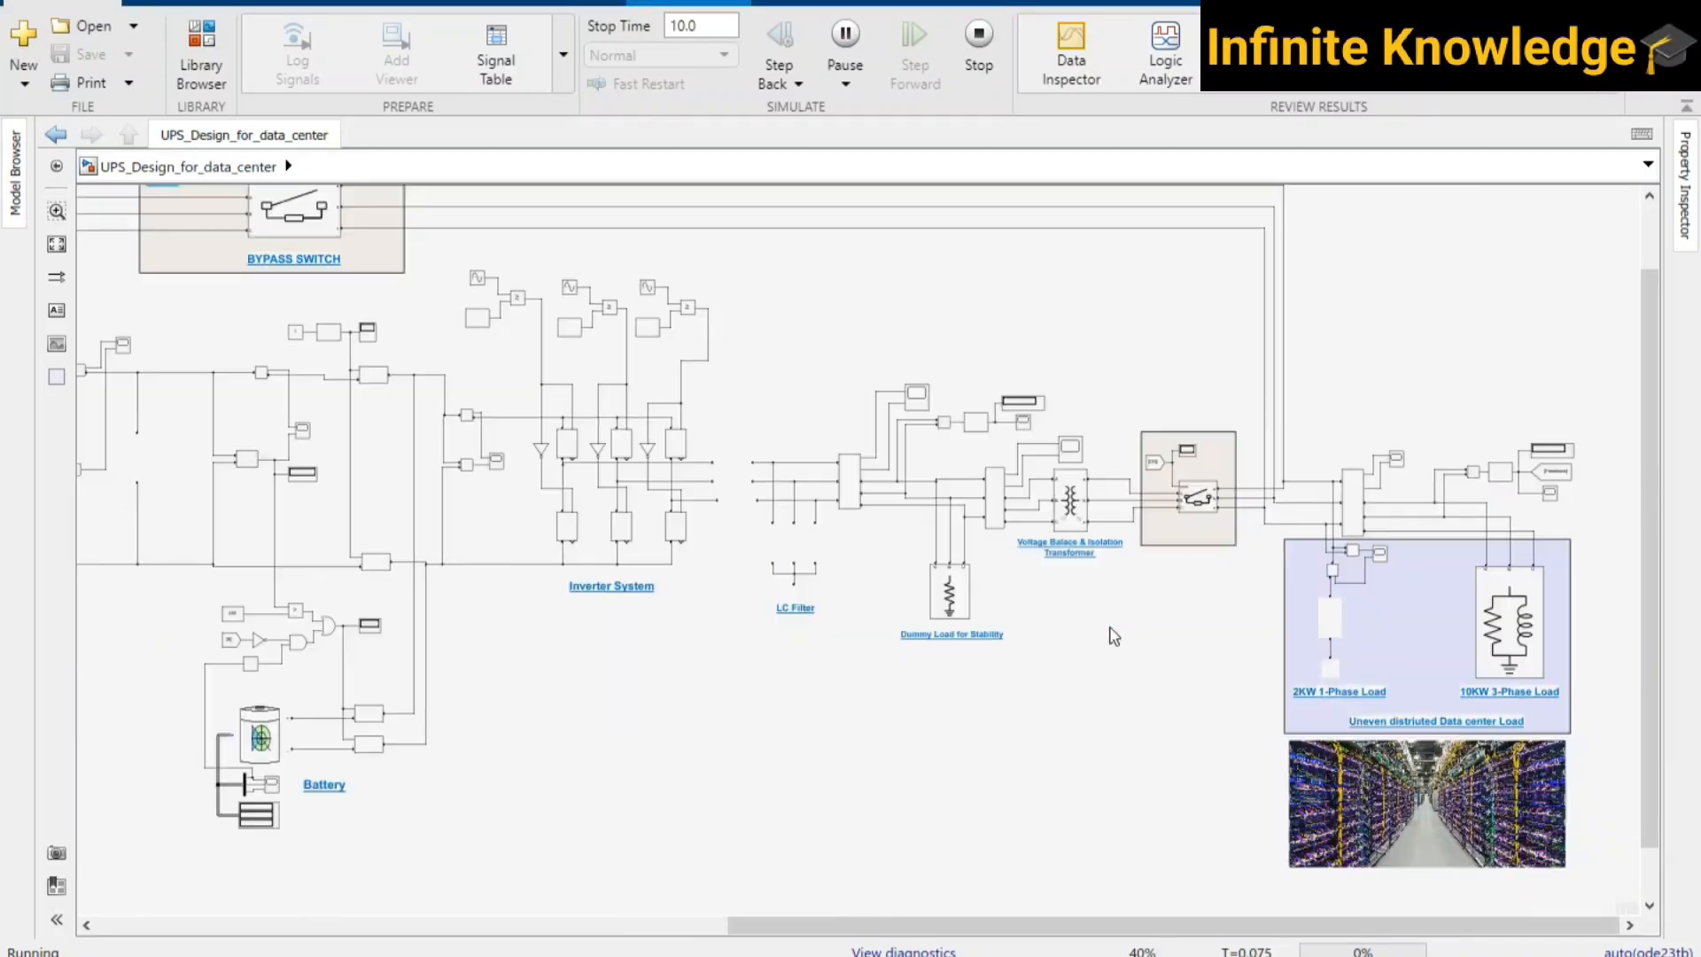
scroll(1178, 427, "up", 1)
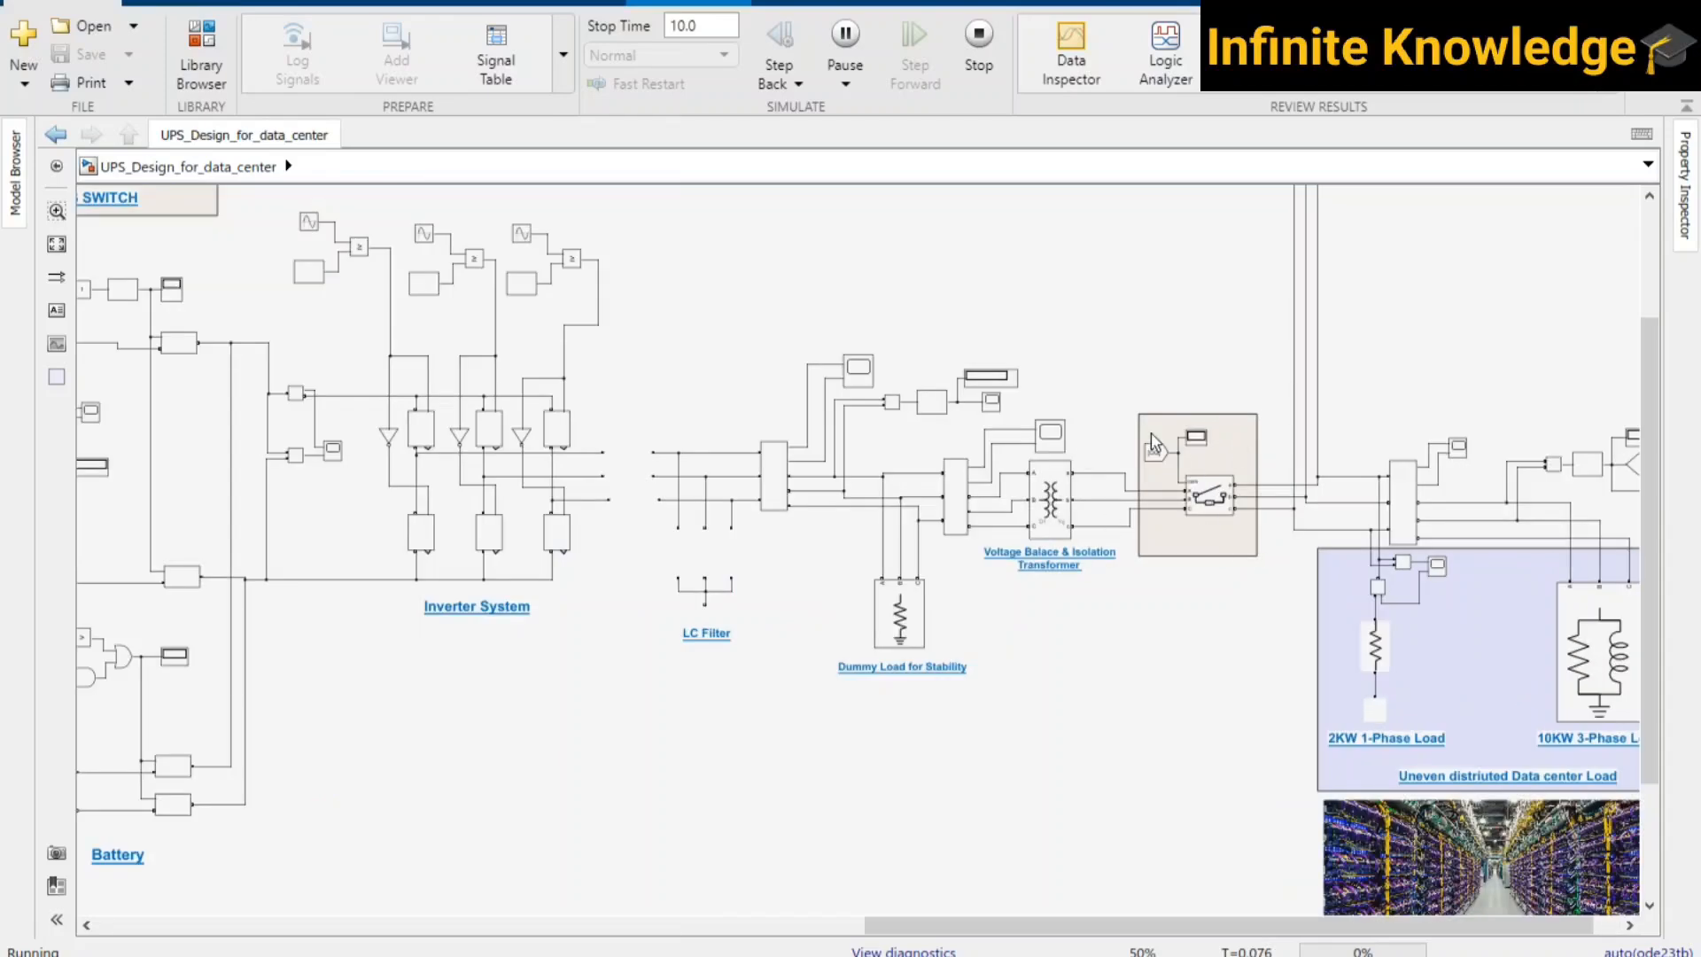
scroll(1222, 439, "up", 2)
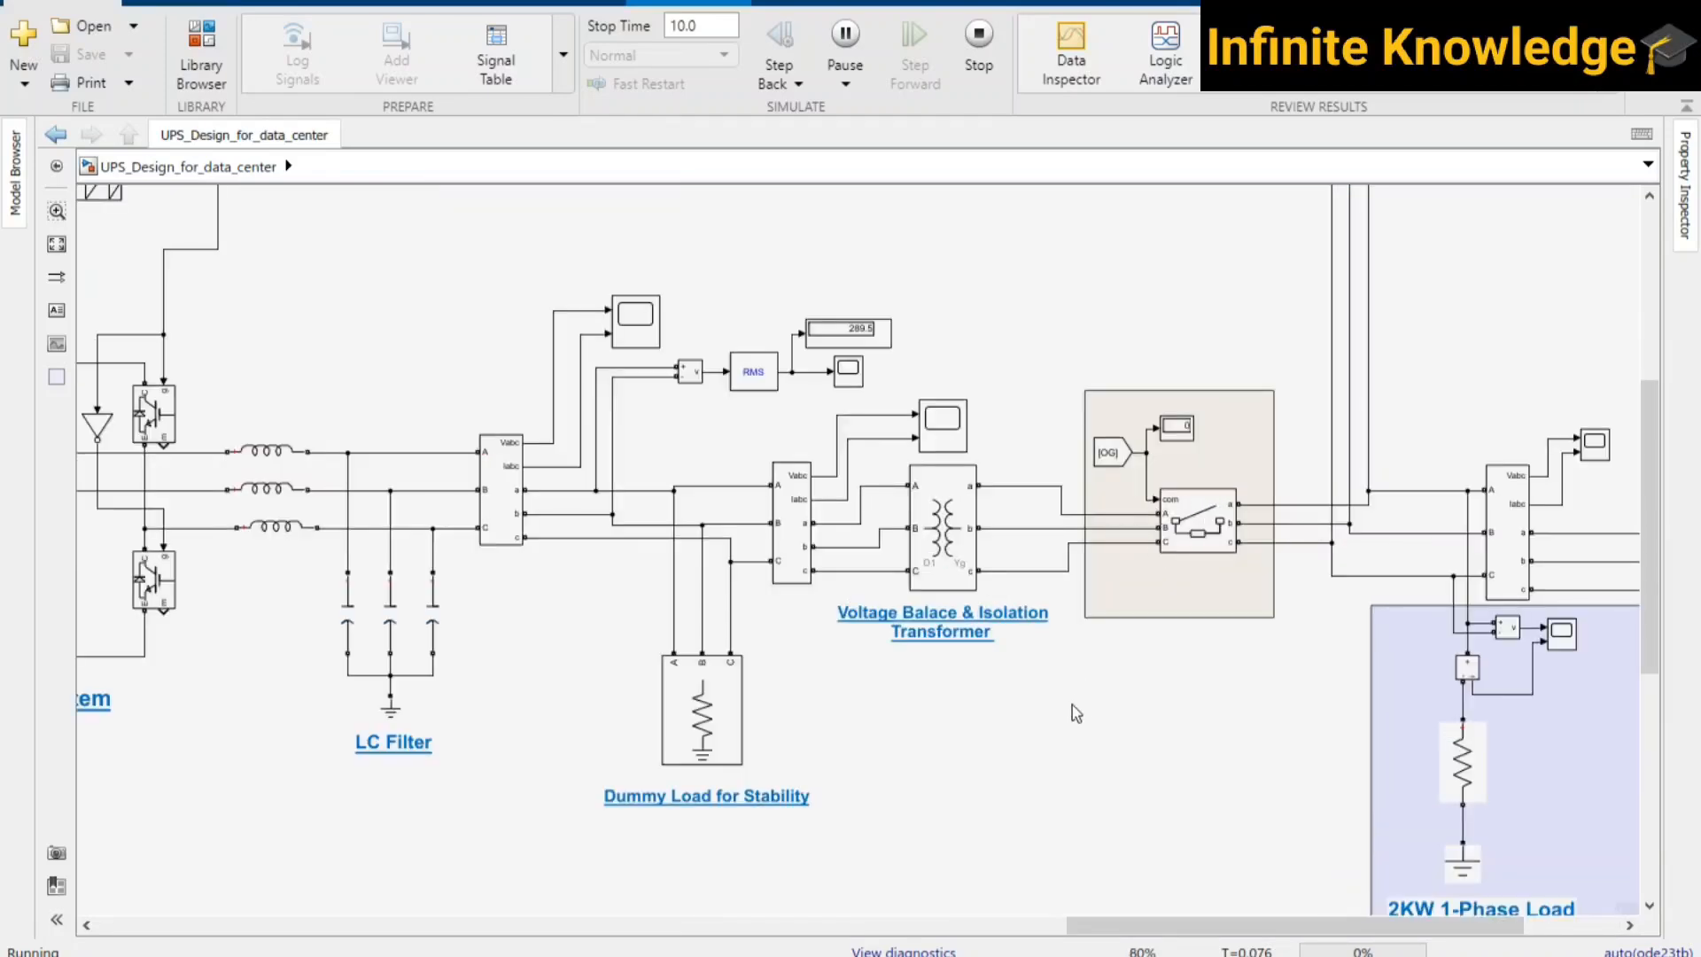
scroll(1075, 709, "down", 1)
left_click_drag(864, 752, 1502, 730)
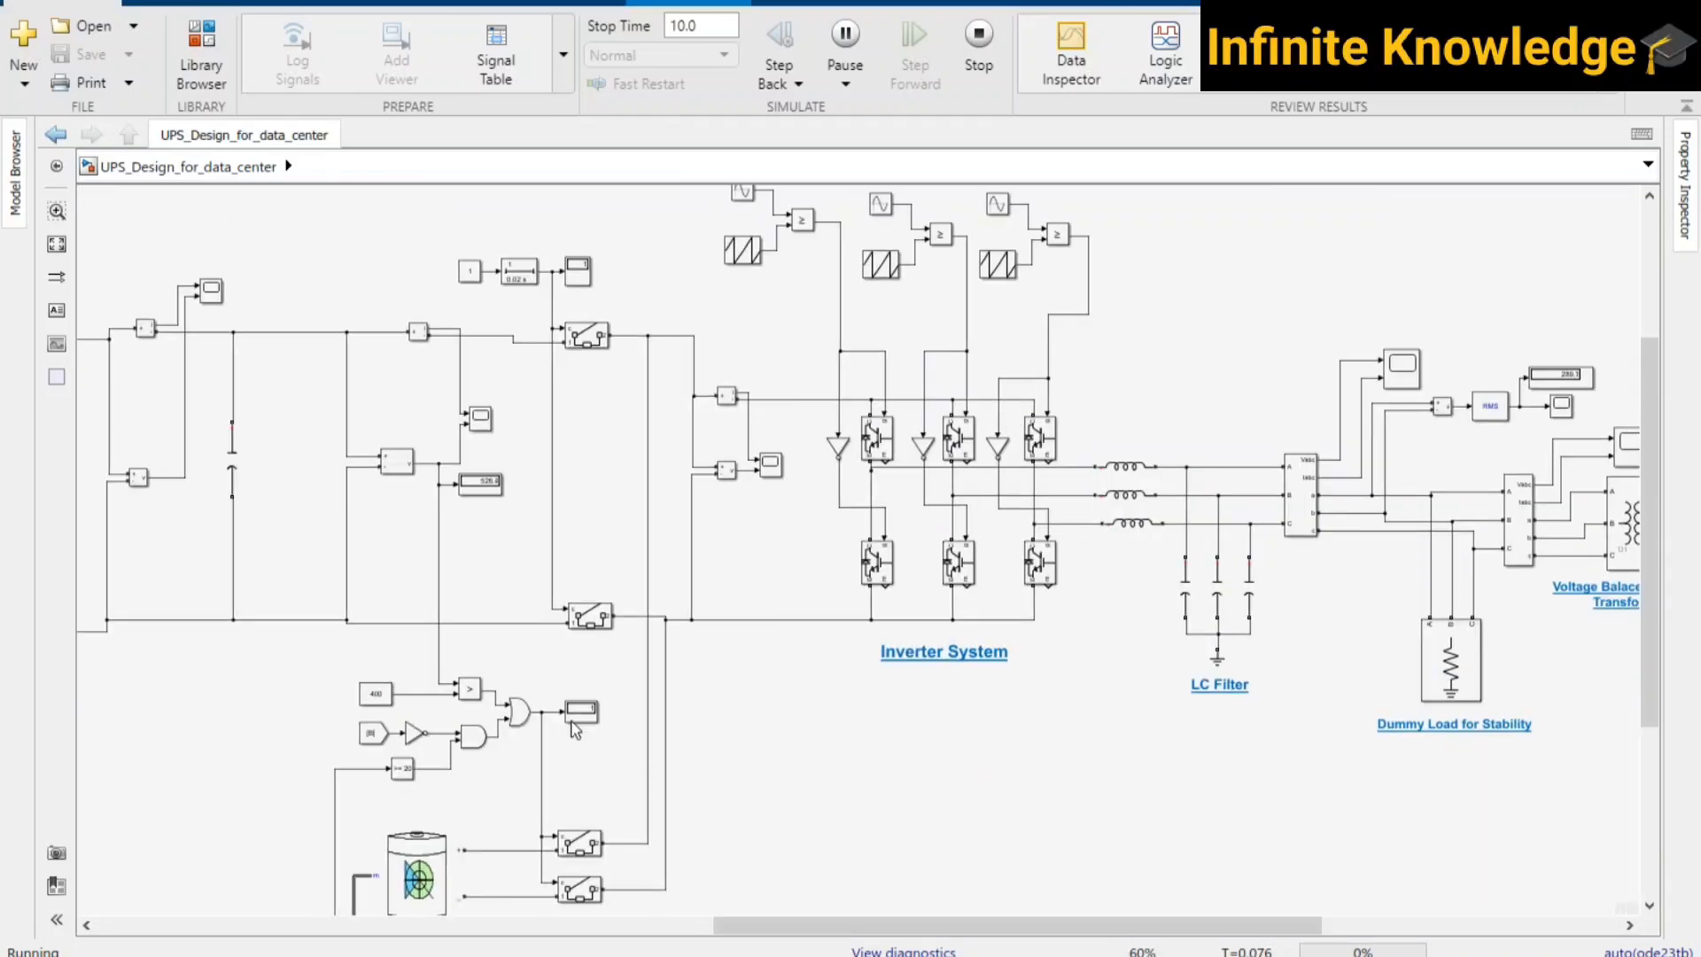
left_click_drag(485, 743, 1517, 716)
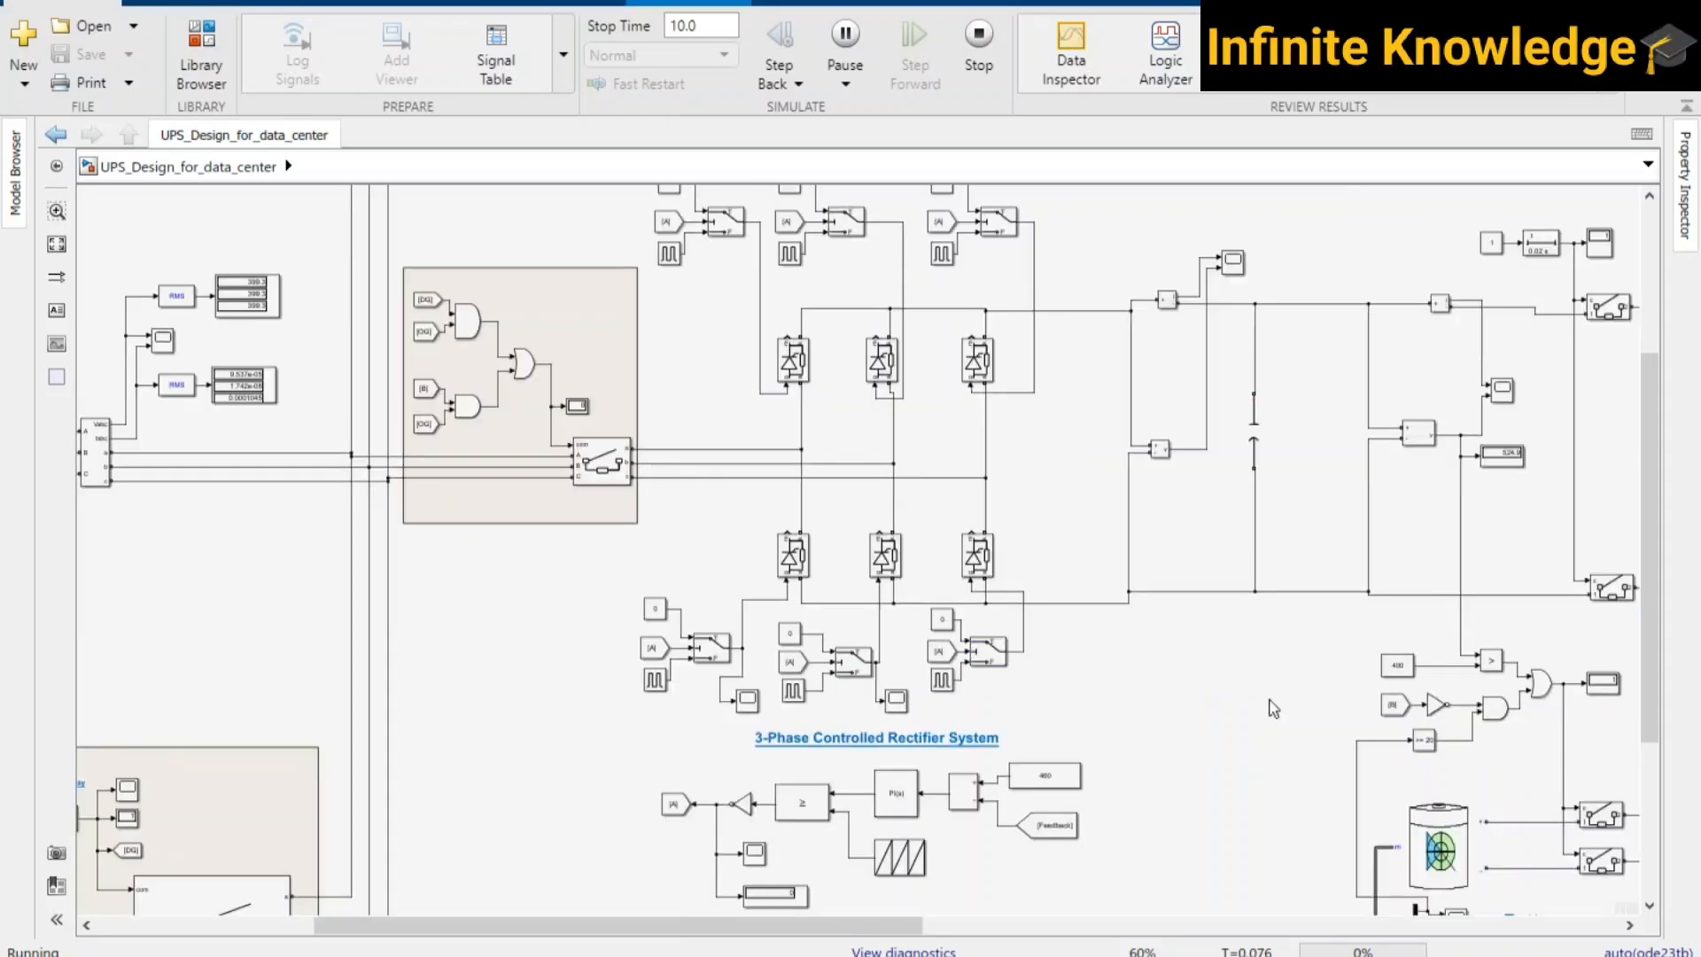
left_click_drag(1090, 709, 1504, 710)
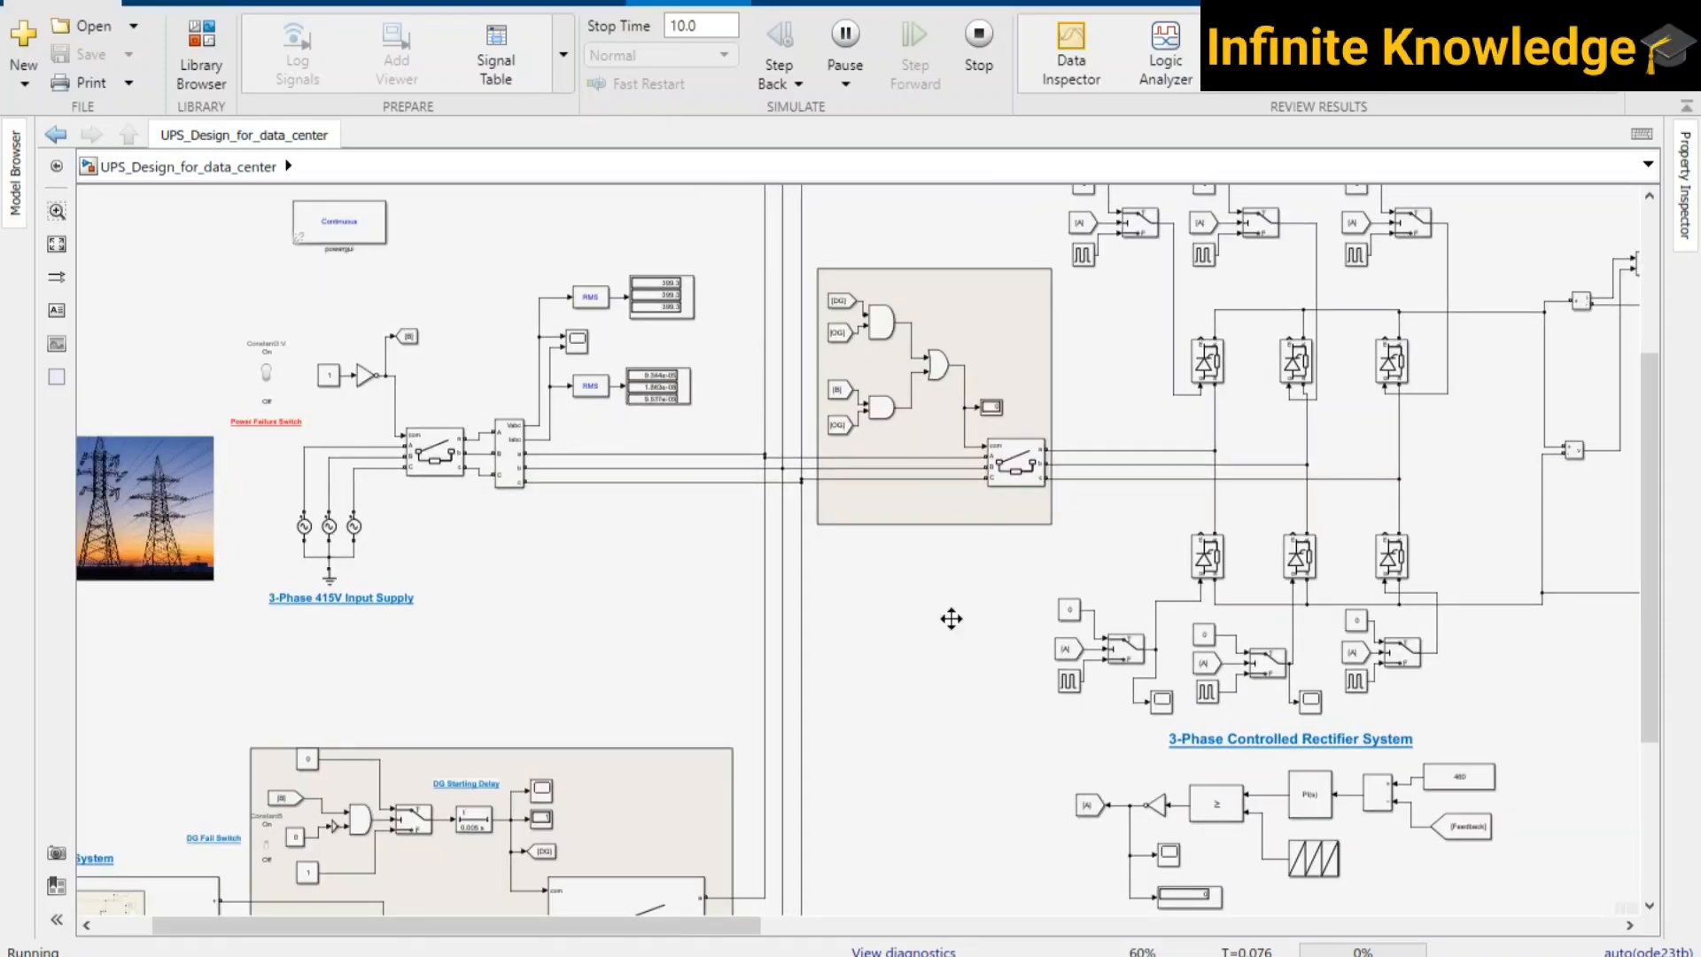
- Trace the bypass line across the whole model from the supplies to the data center load and its RMS voltage display
scroll(951, 619, "down", 4)
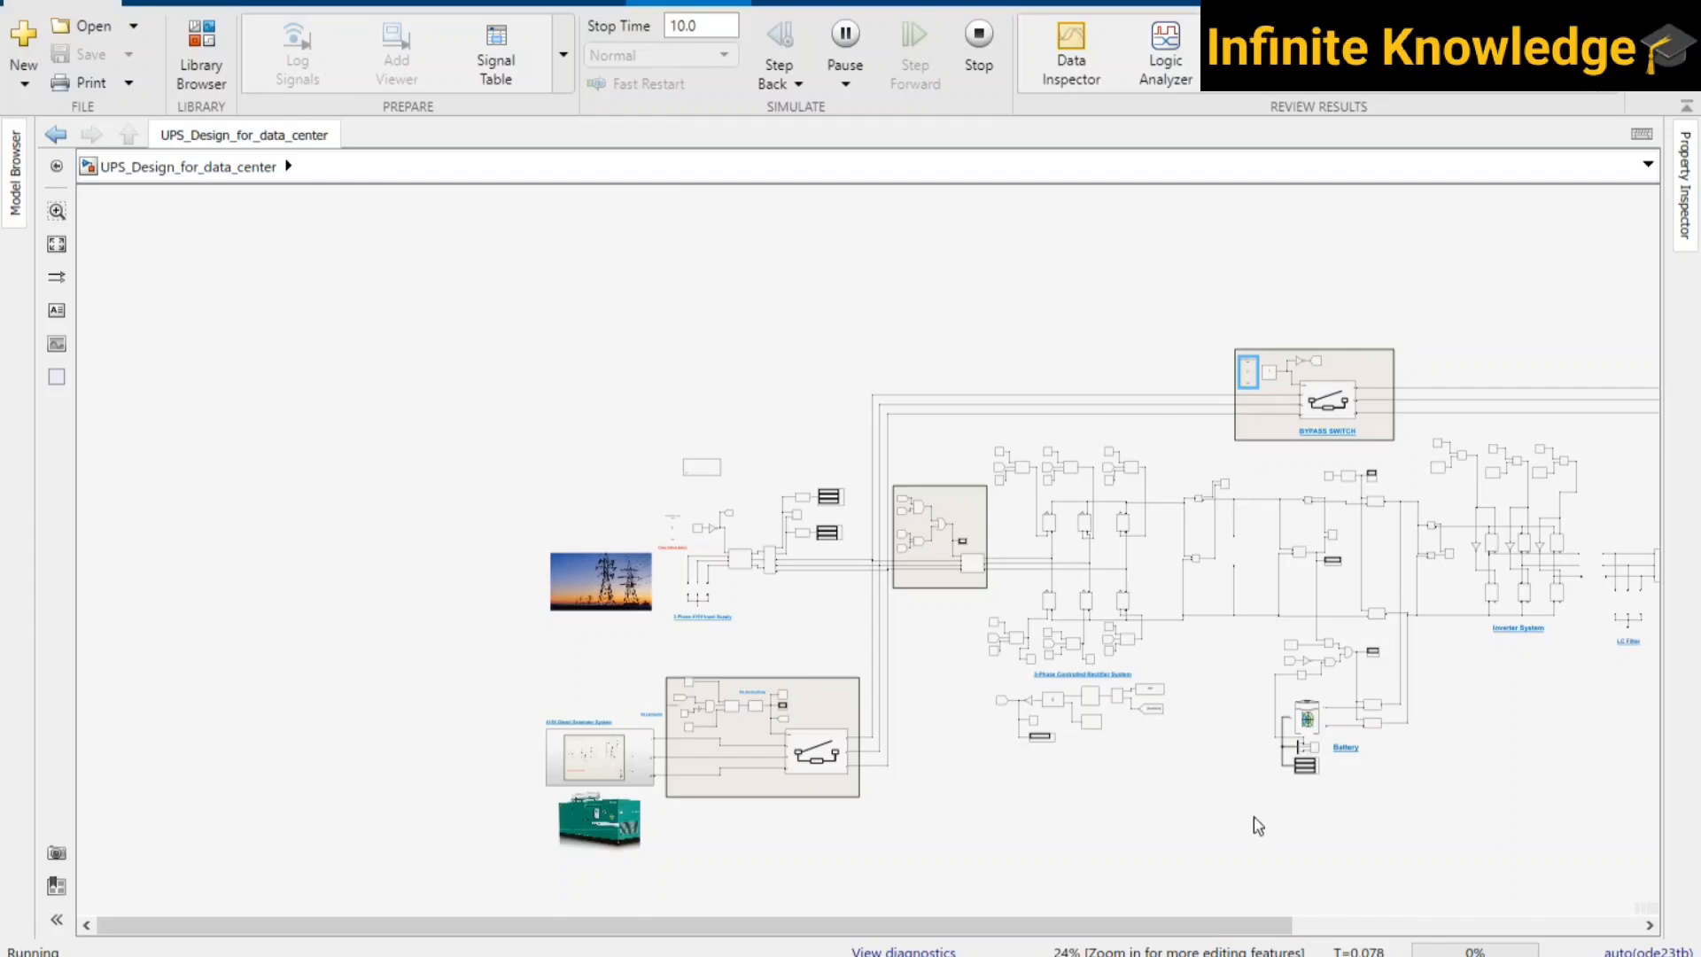
scroll(1481, 711, "right", 3)
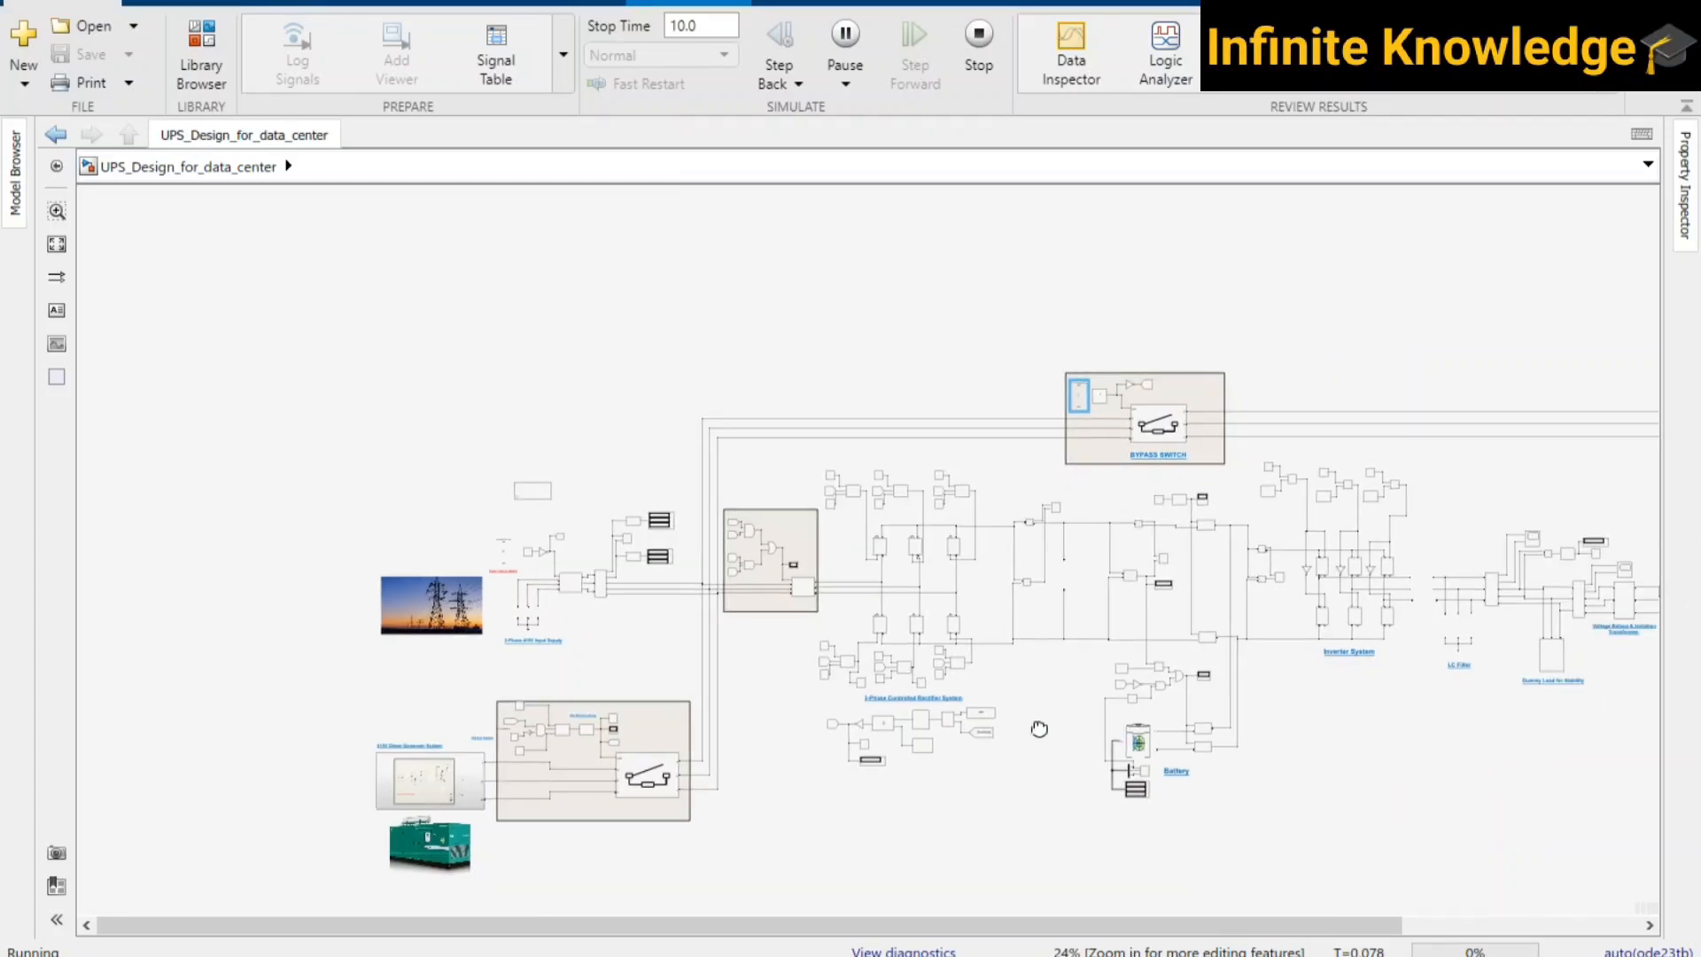
scroll(1045, 713, "right", 6)
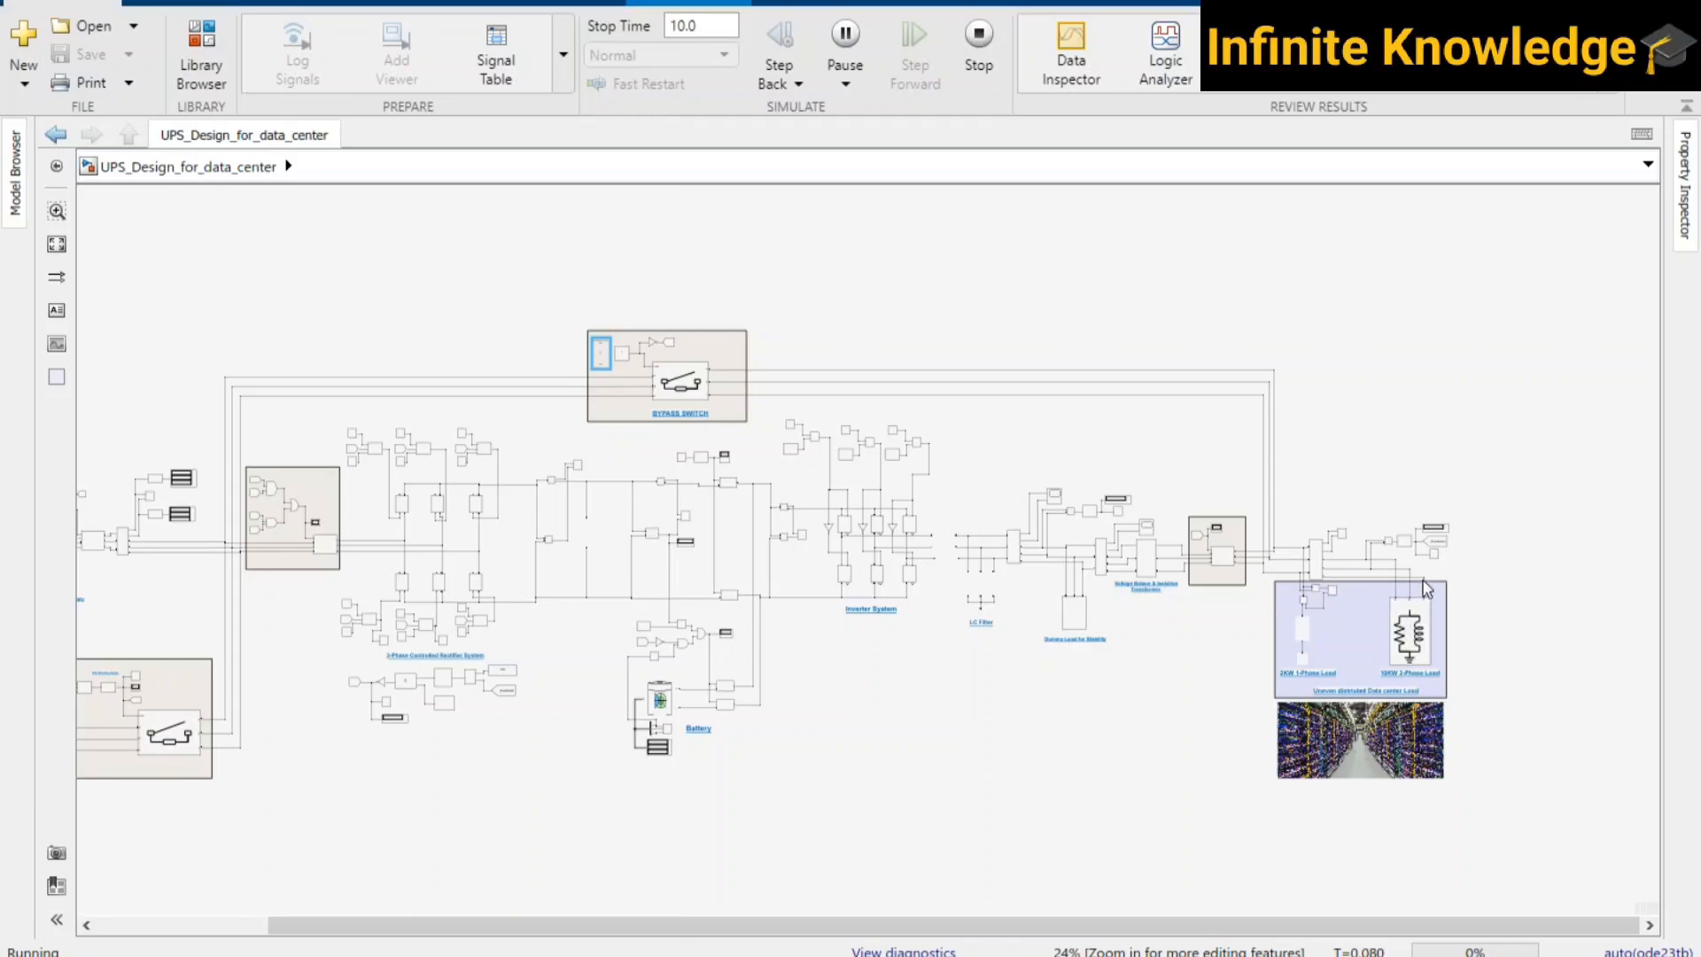
scroll(1427, 590, "up", 4)
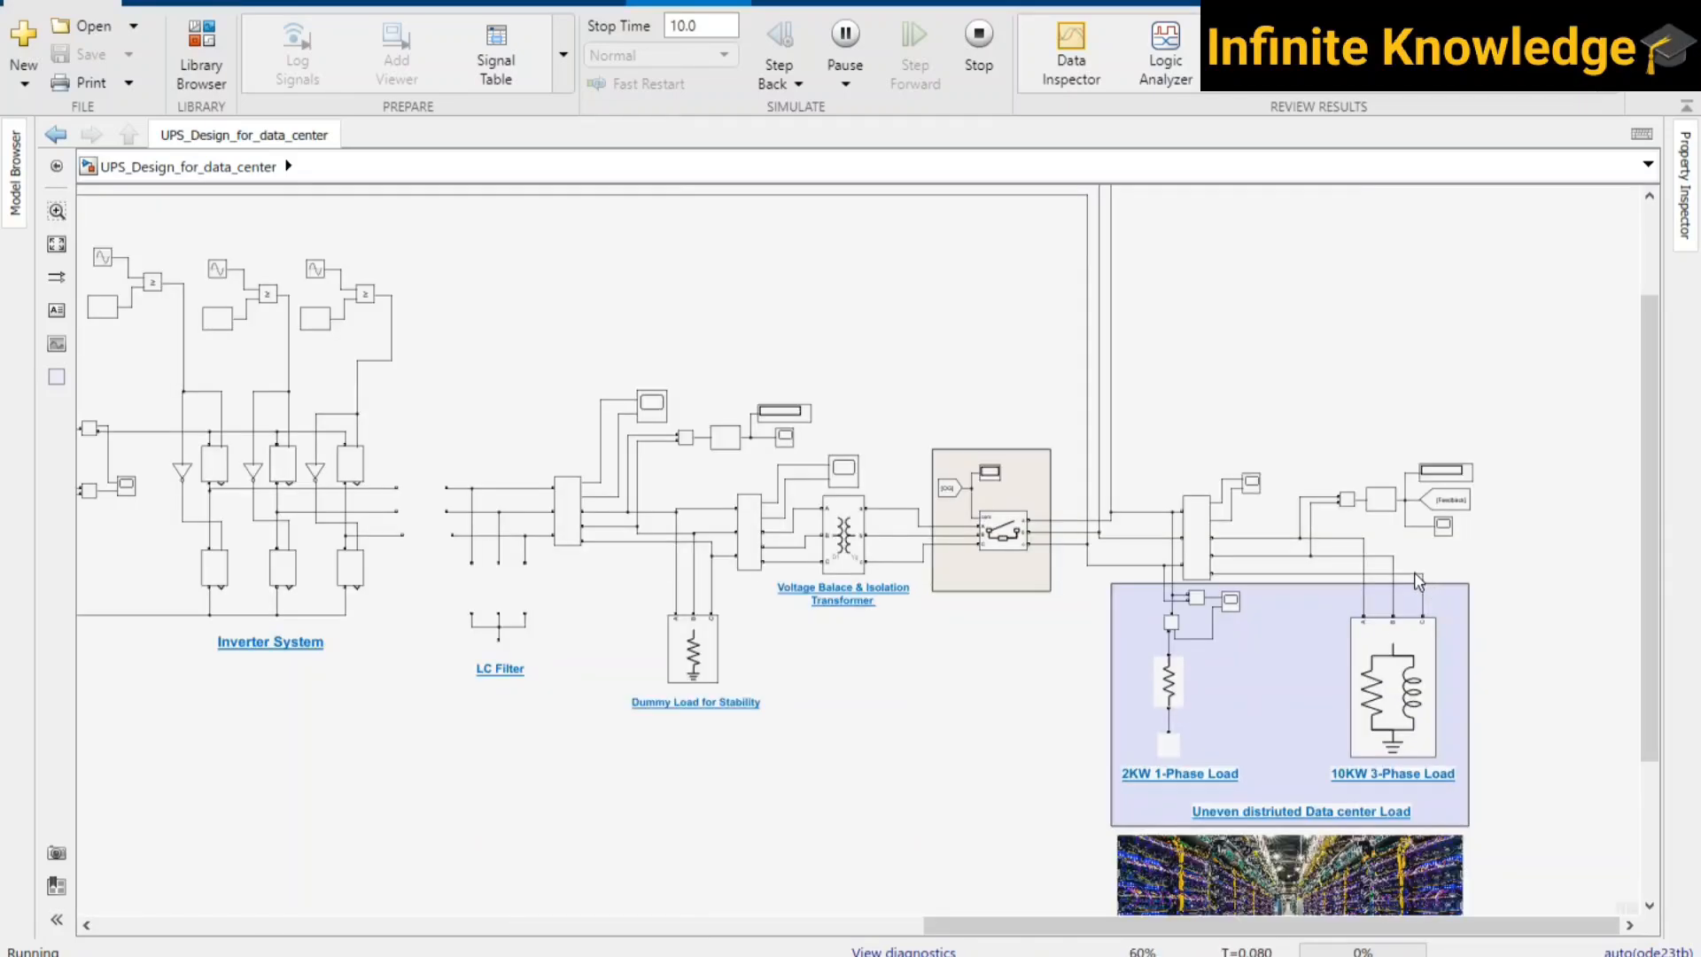
scroll(1417, 580, "up", 2)
scroll(1489, 448, "down", 2)
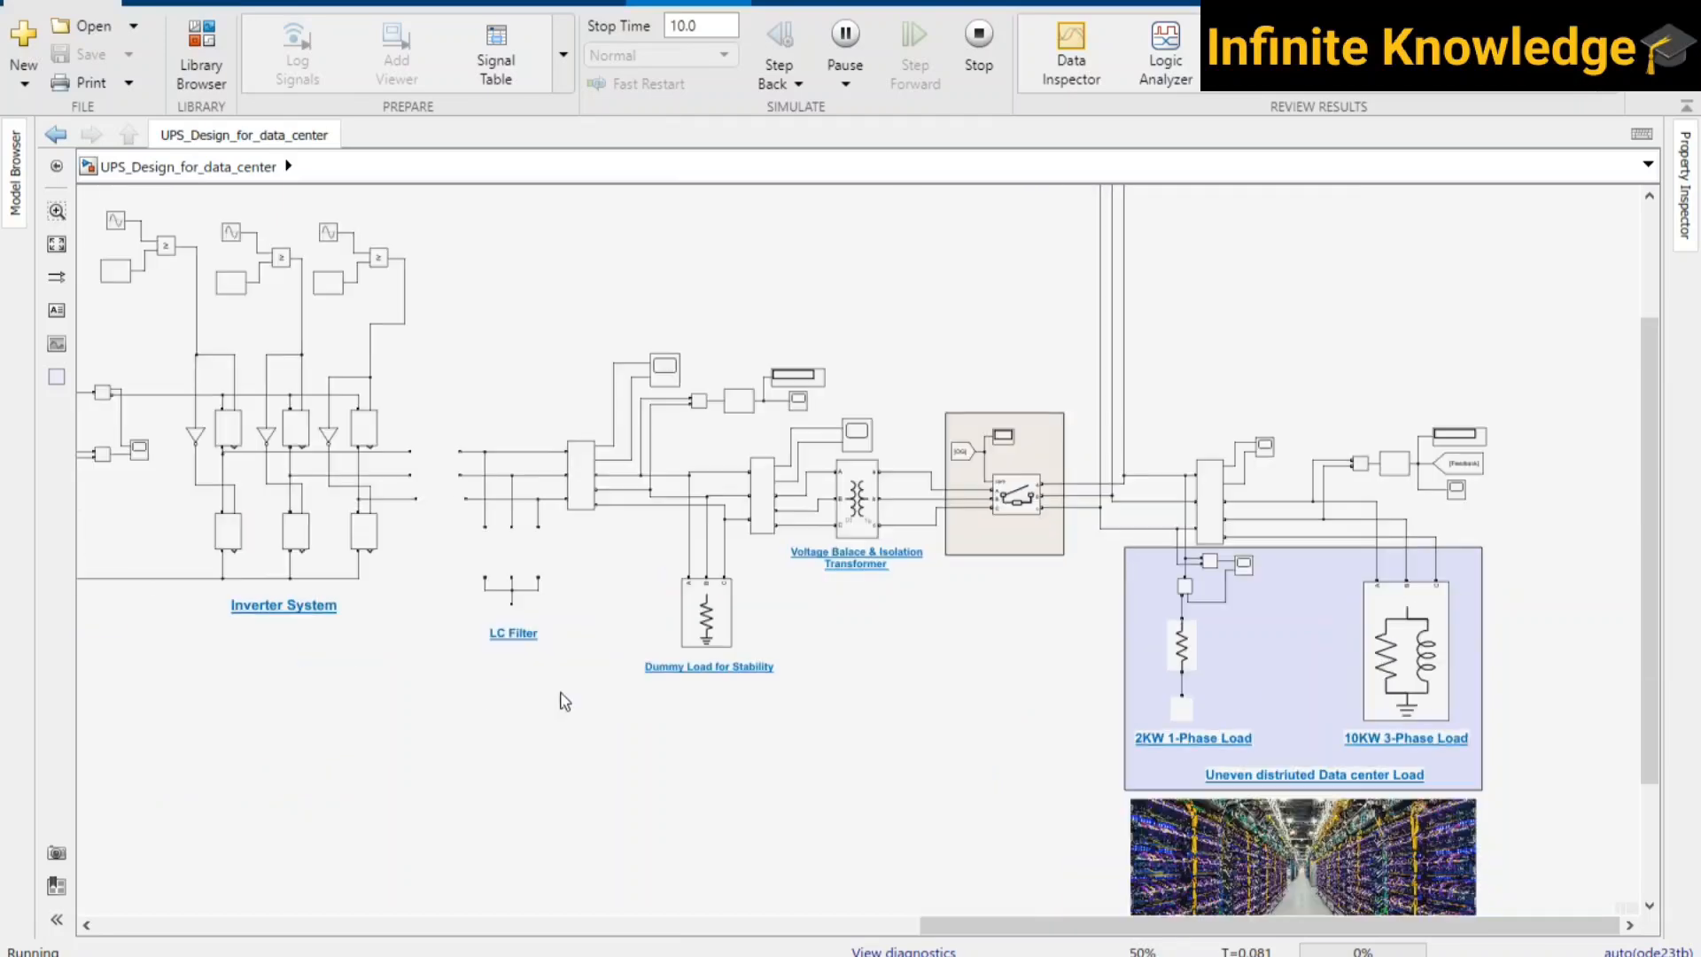
- Set the Power Failure Switch of the 3-Phase 415V Input Supply to Off to restore the mains
scroll(491, 716, "down", 2)
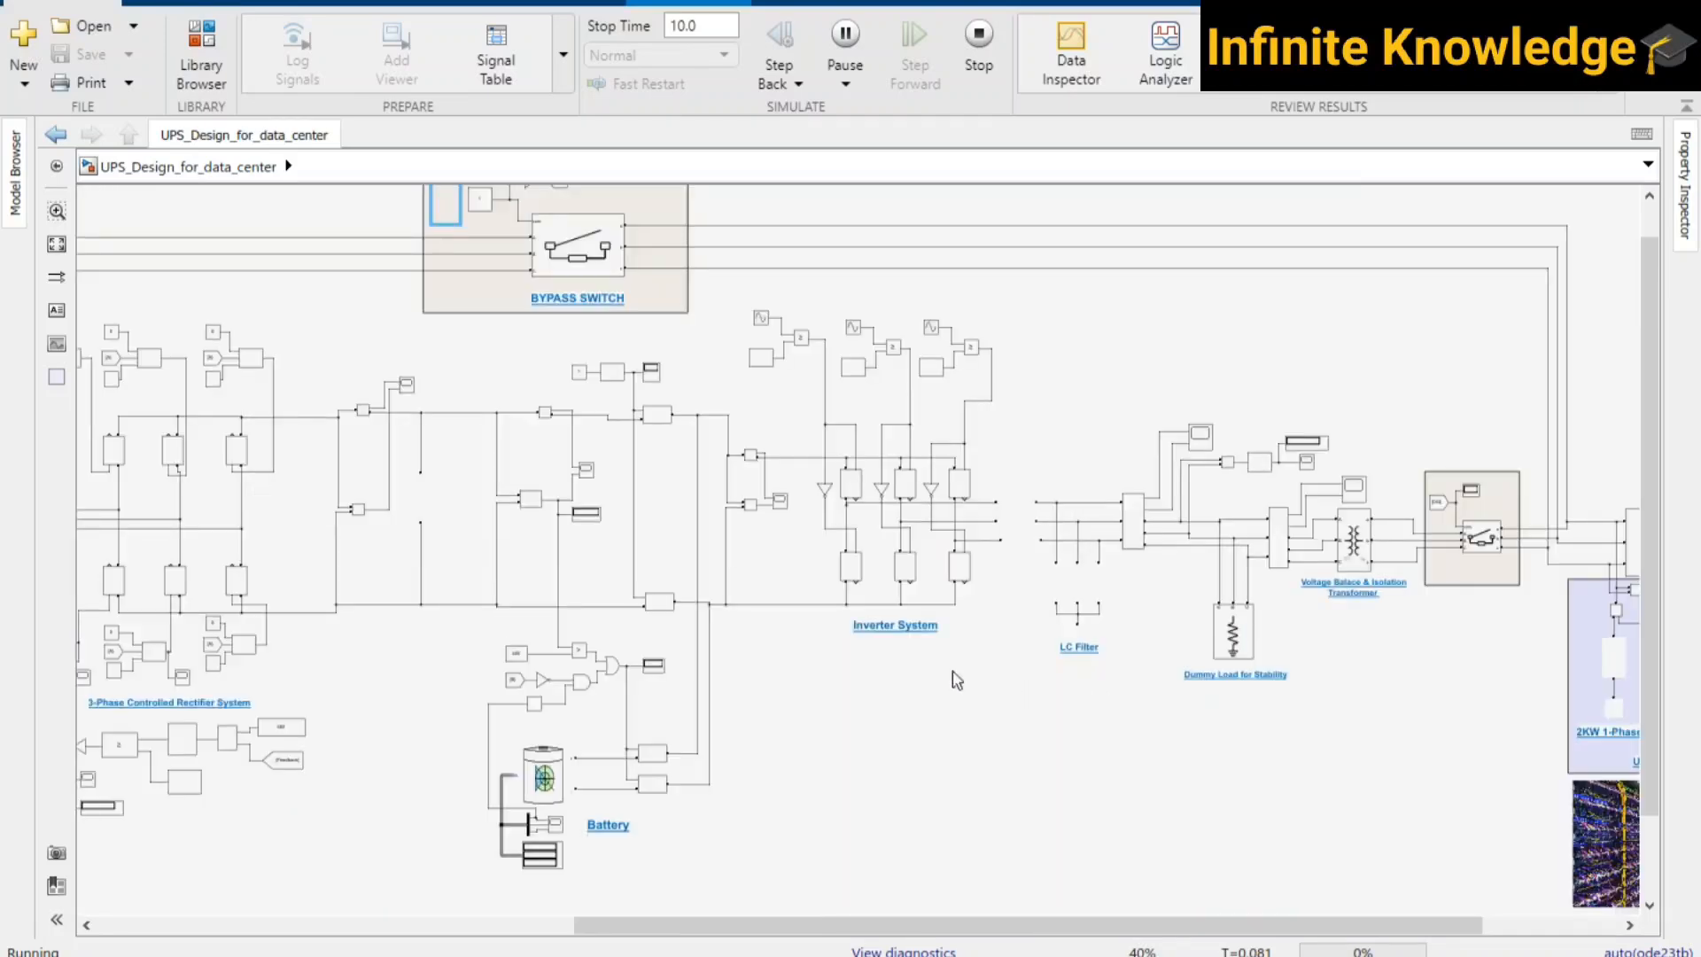
scroll(602, 345, "up", 2)
left_click_drag(450, 408, 1470, 456)
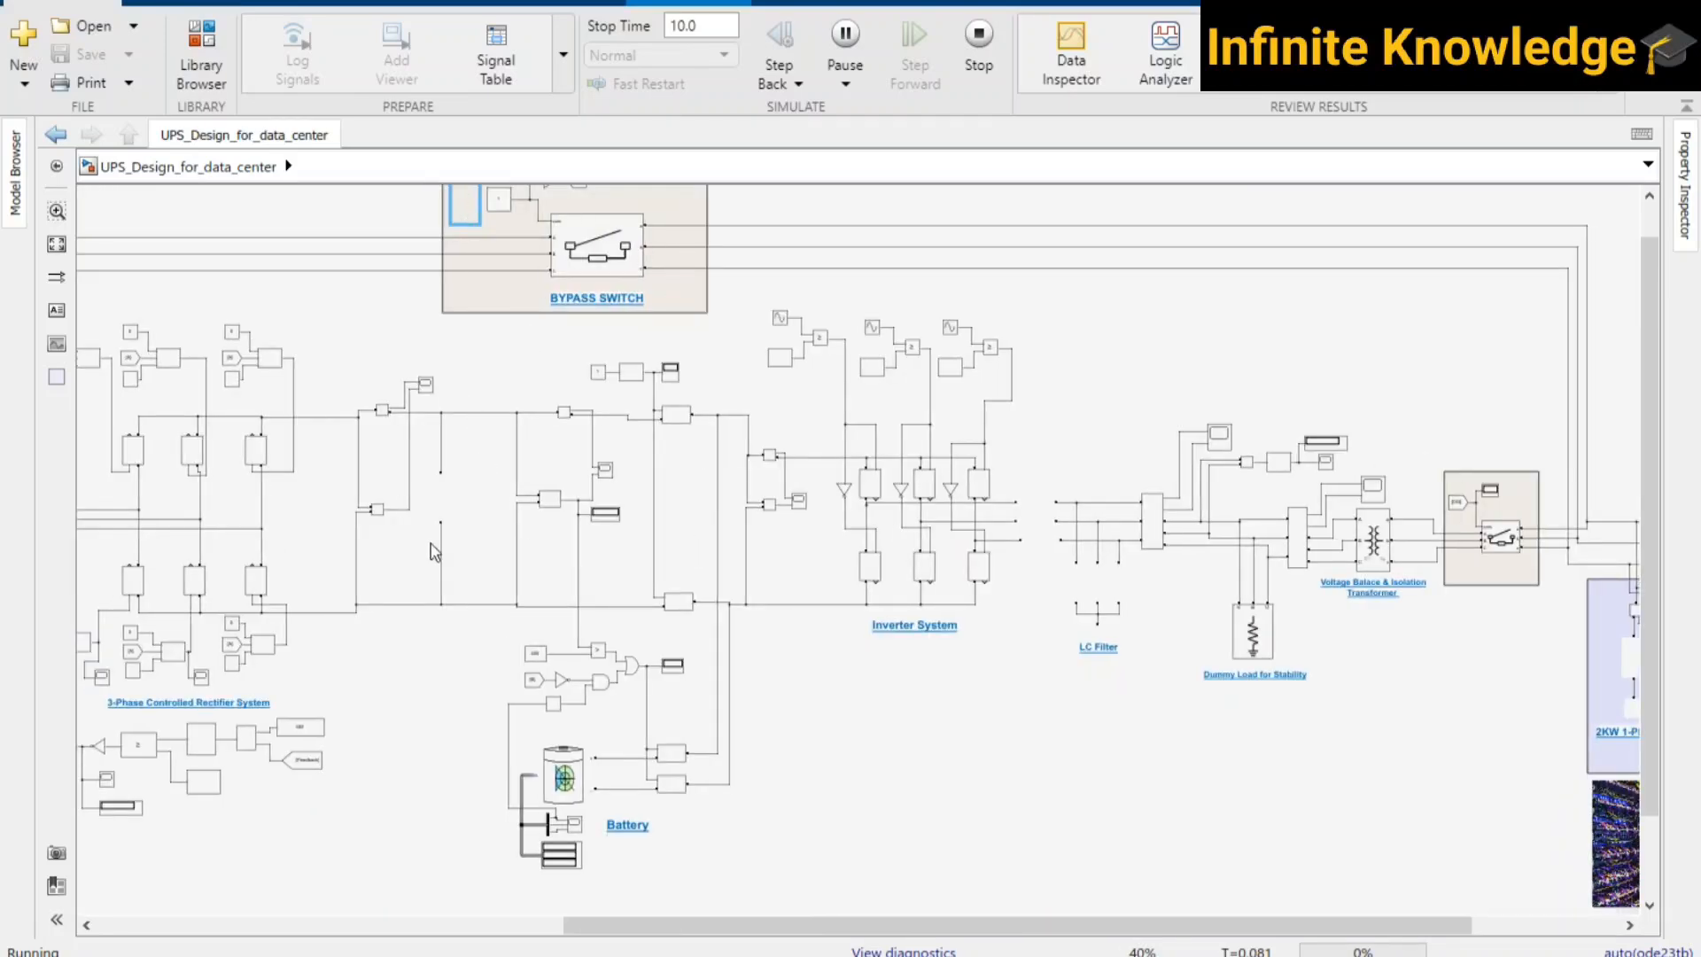
scroll(543, 572, "up", 2)
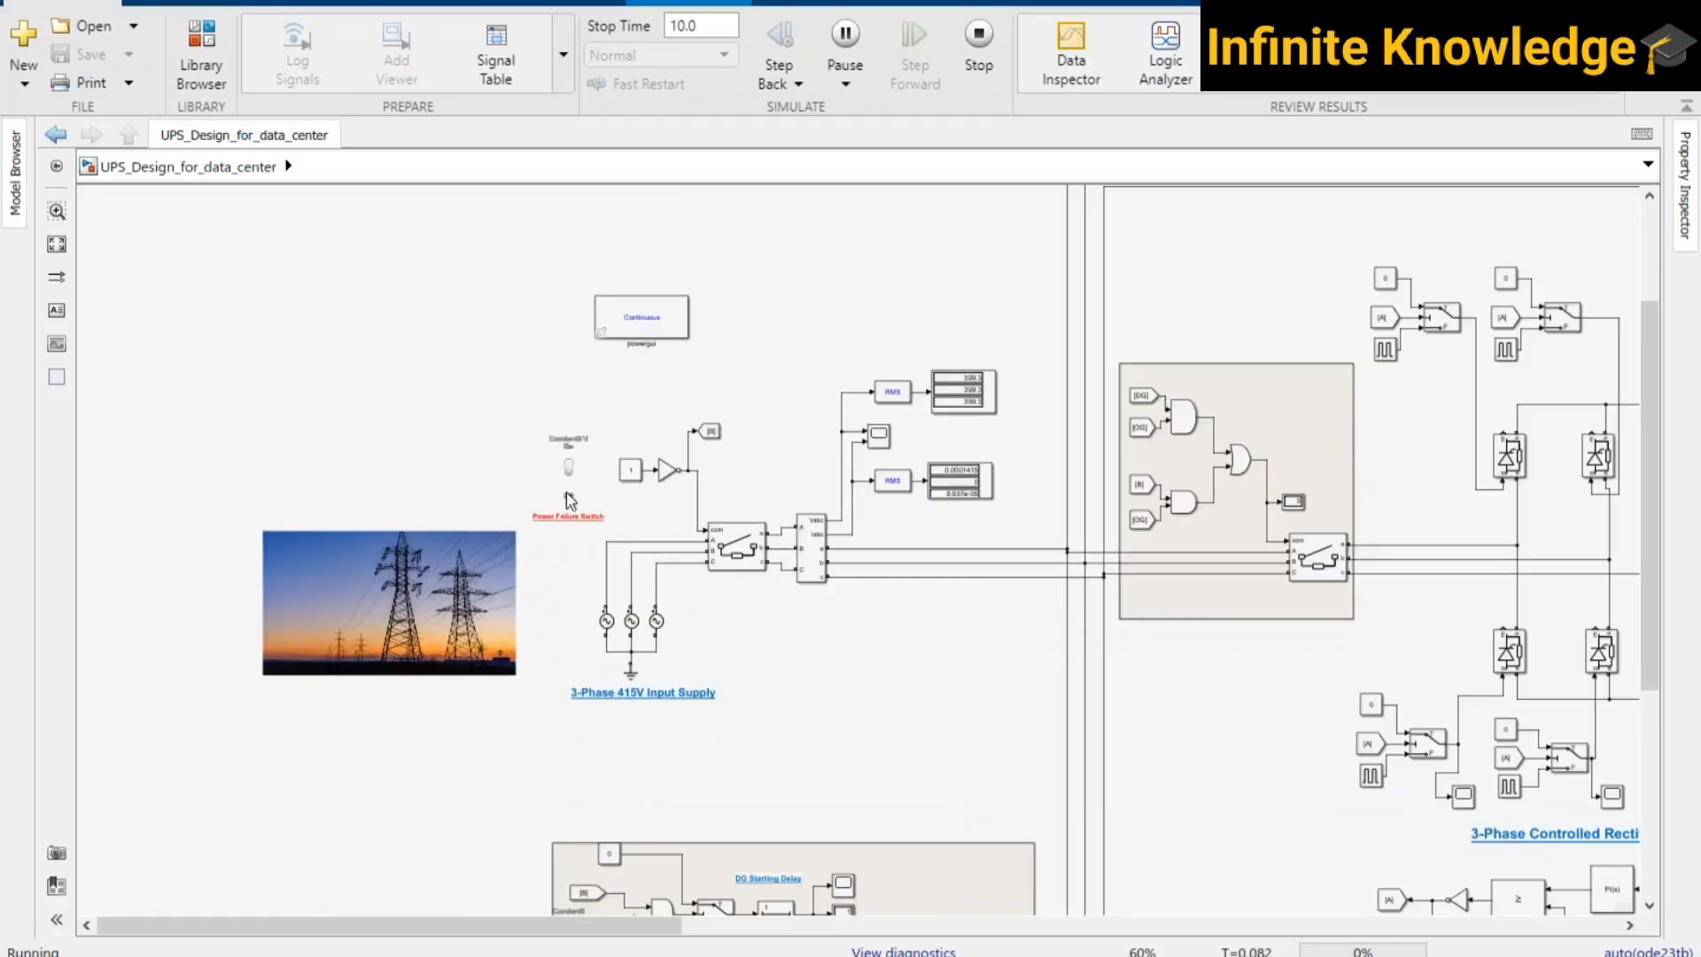
left_click(570, 487)
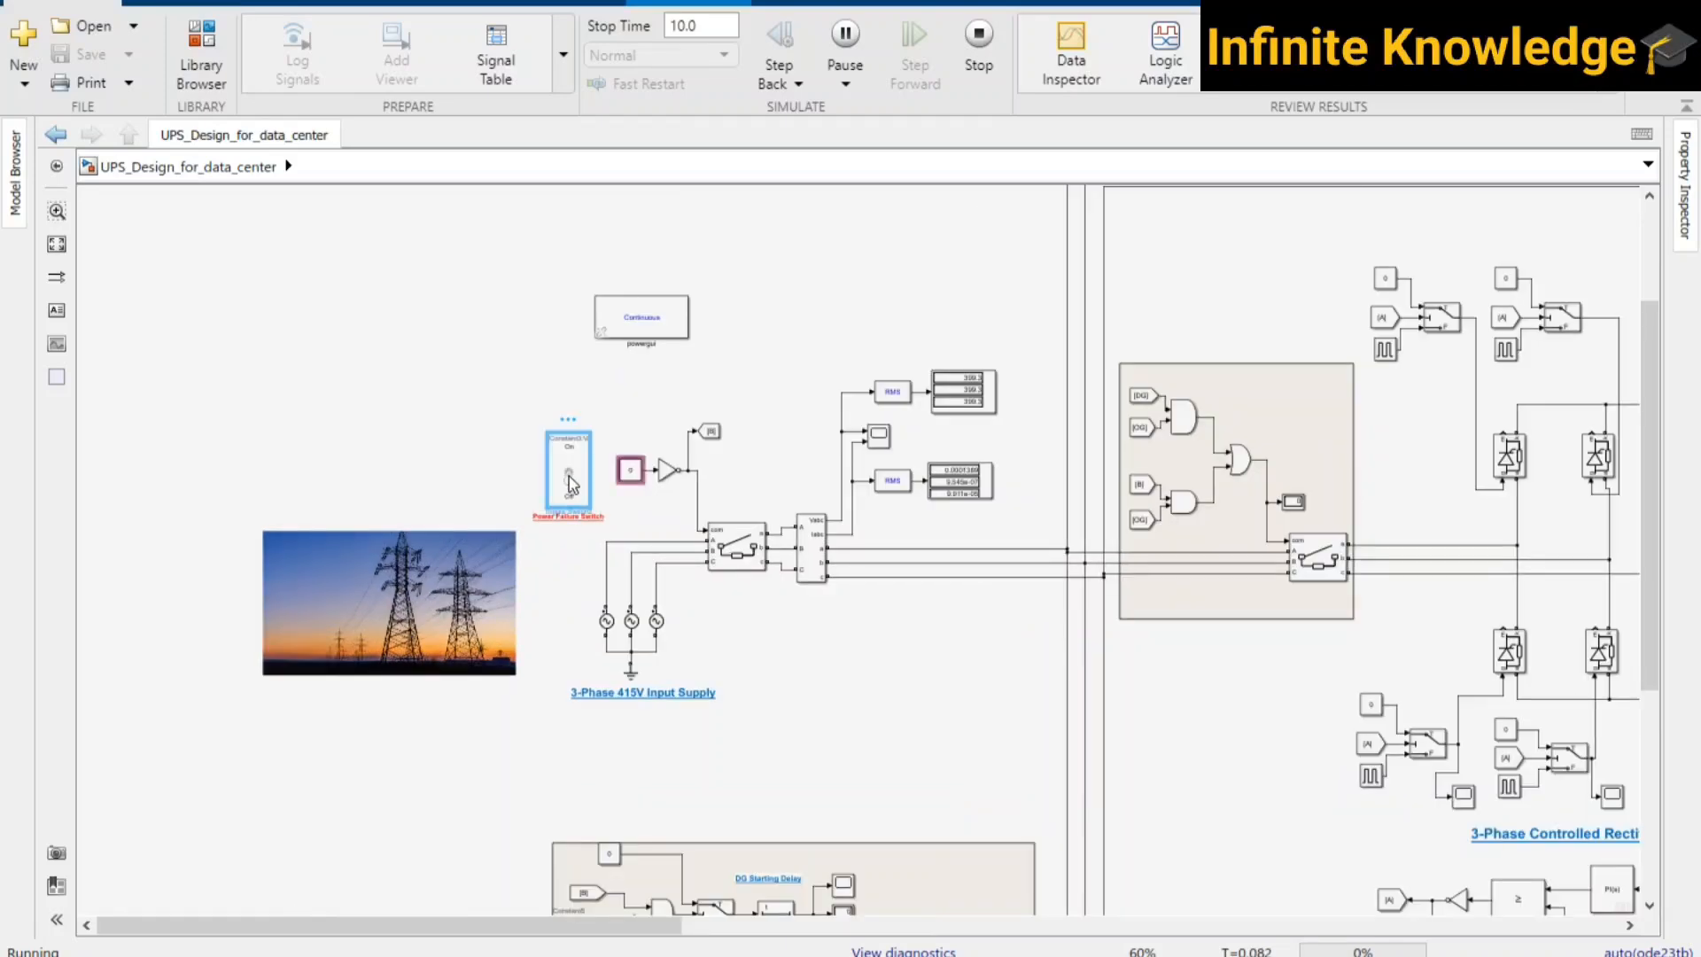
- Follow the restored mains supply through the rectifier, inverter and isolation transformer to the data center load and its RMS voltage display
left_click_drag(814, 738, 792, 623)
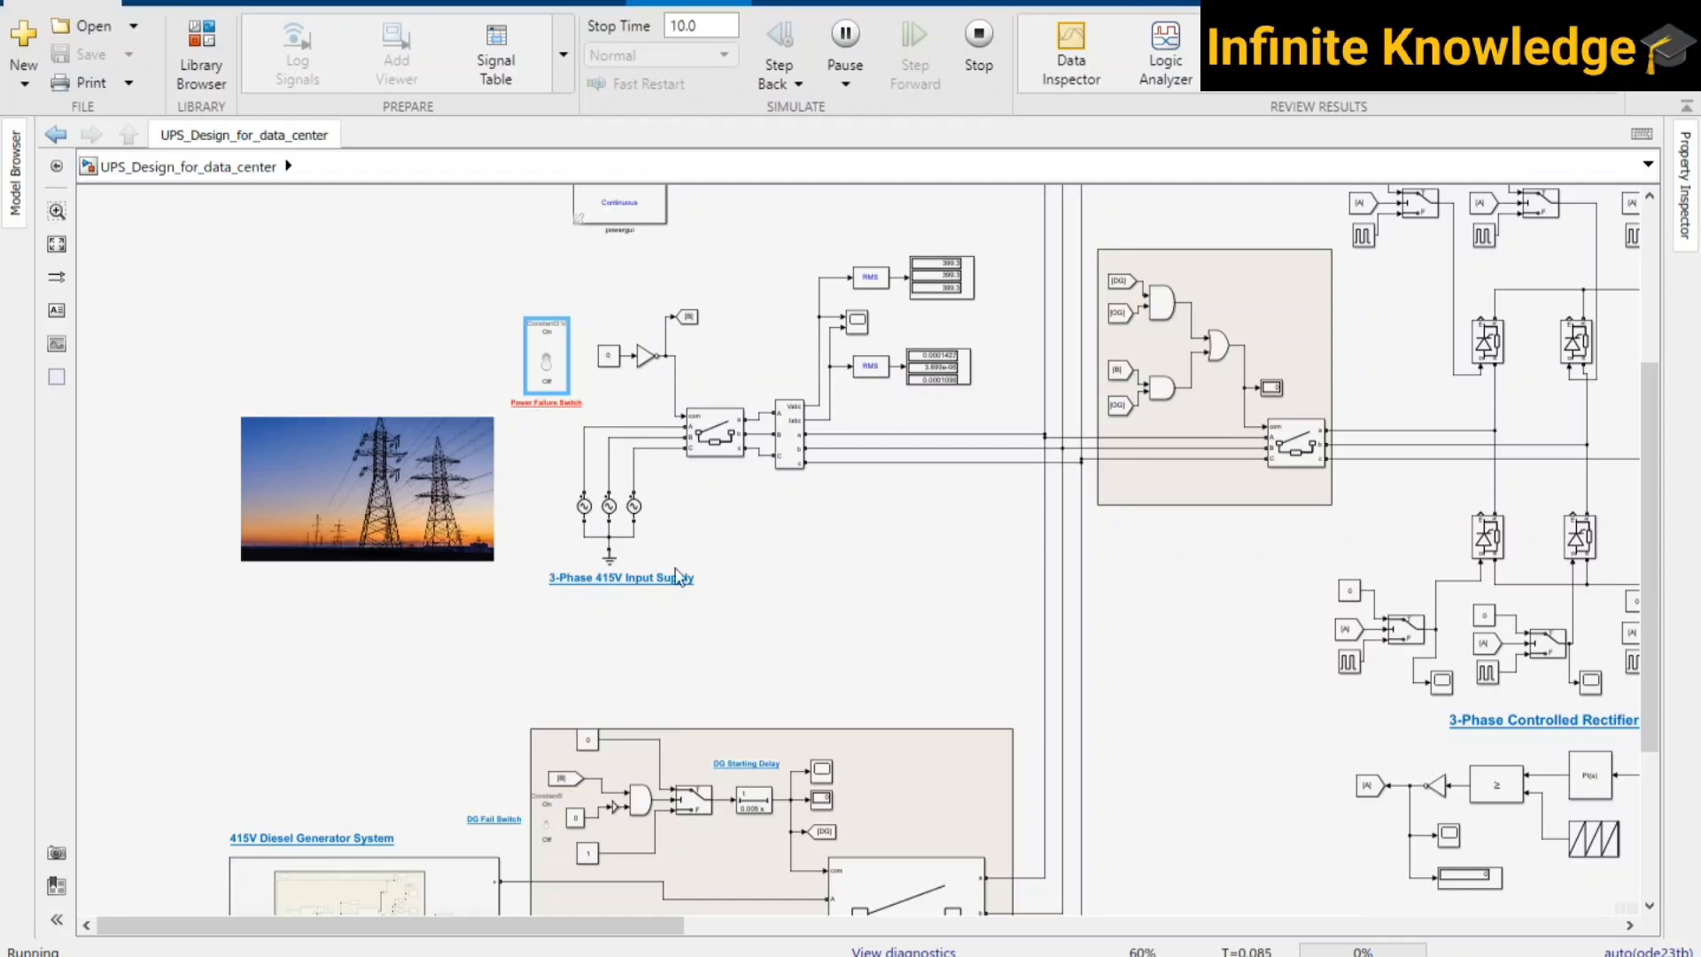
scroll(858, 456, "down", 1)
left_click_drag(637, 485, 150, 499)
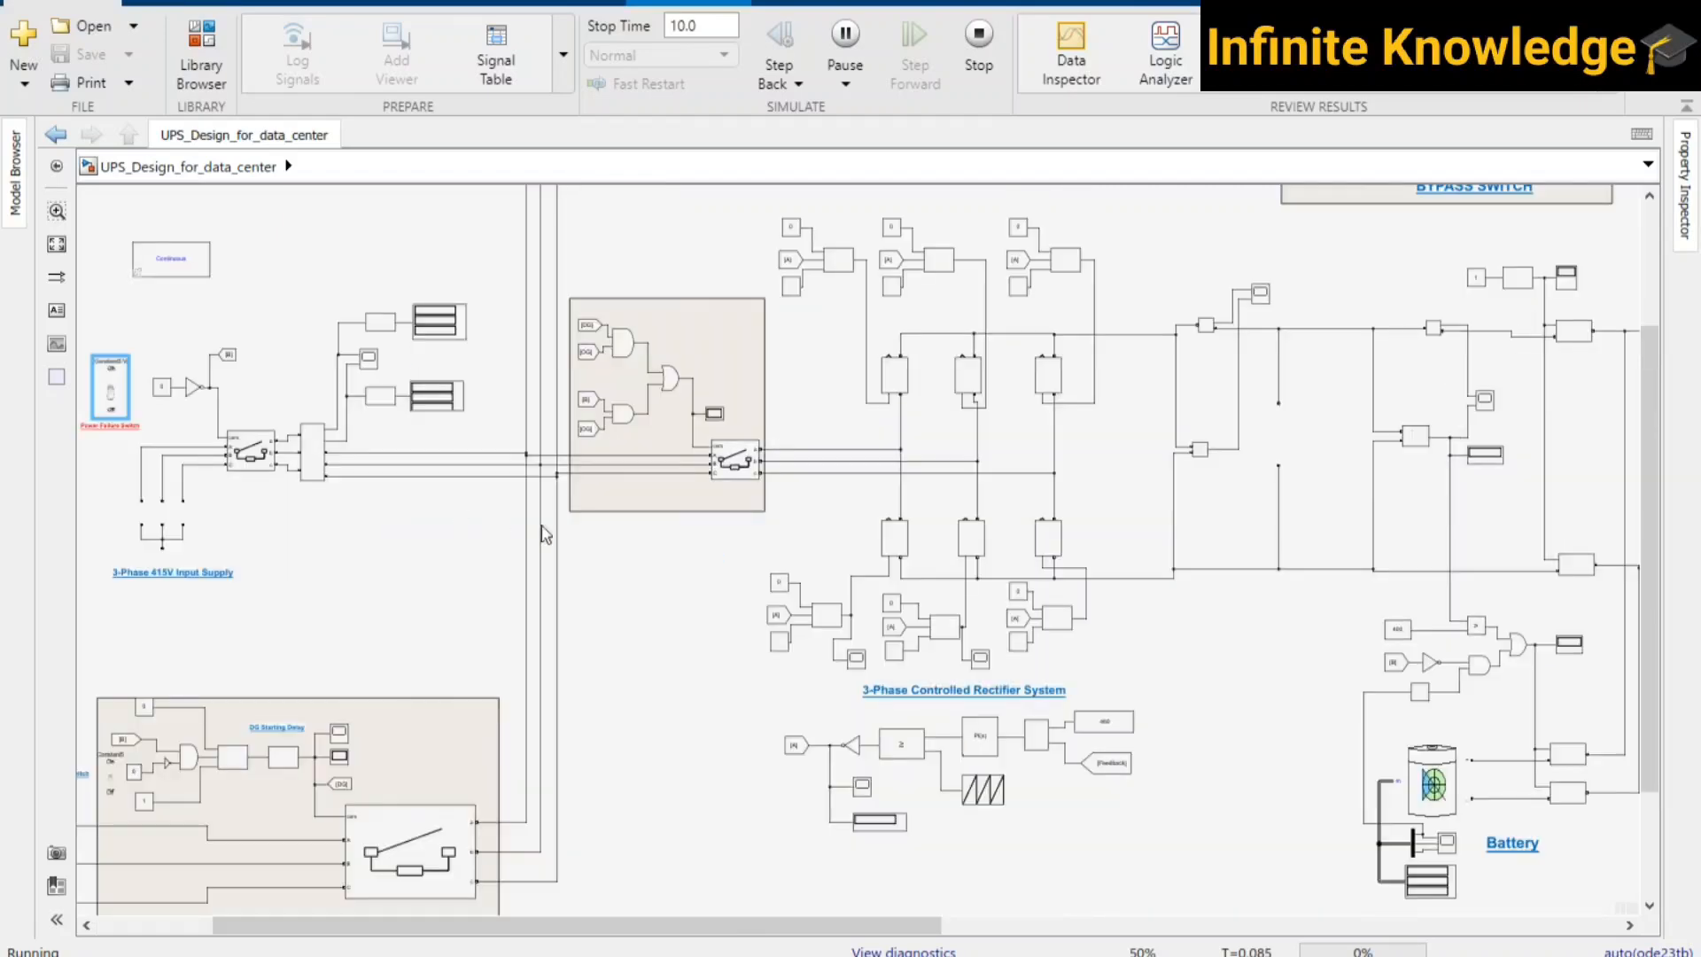
left_click_drag(934, 190, 49, 291)
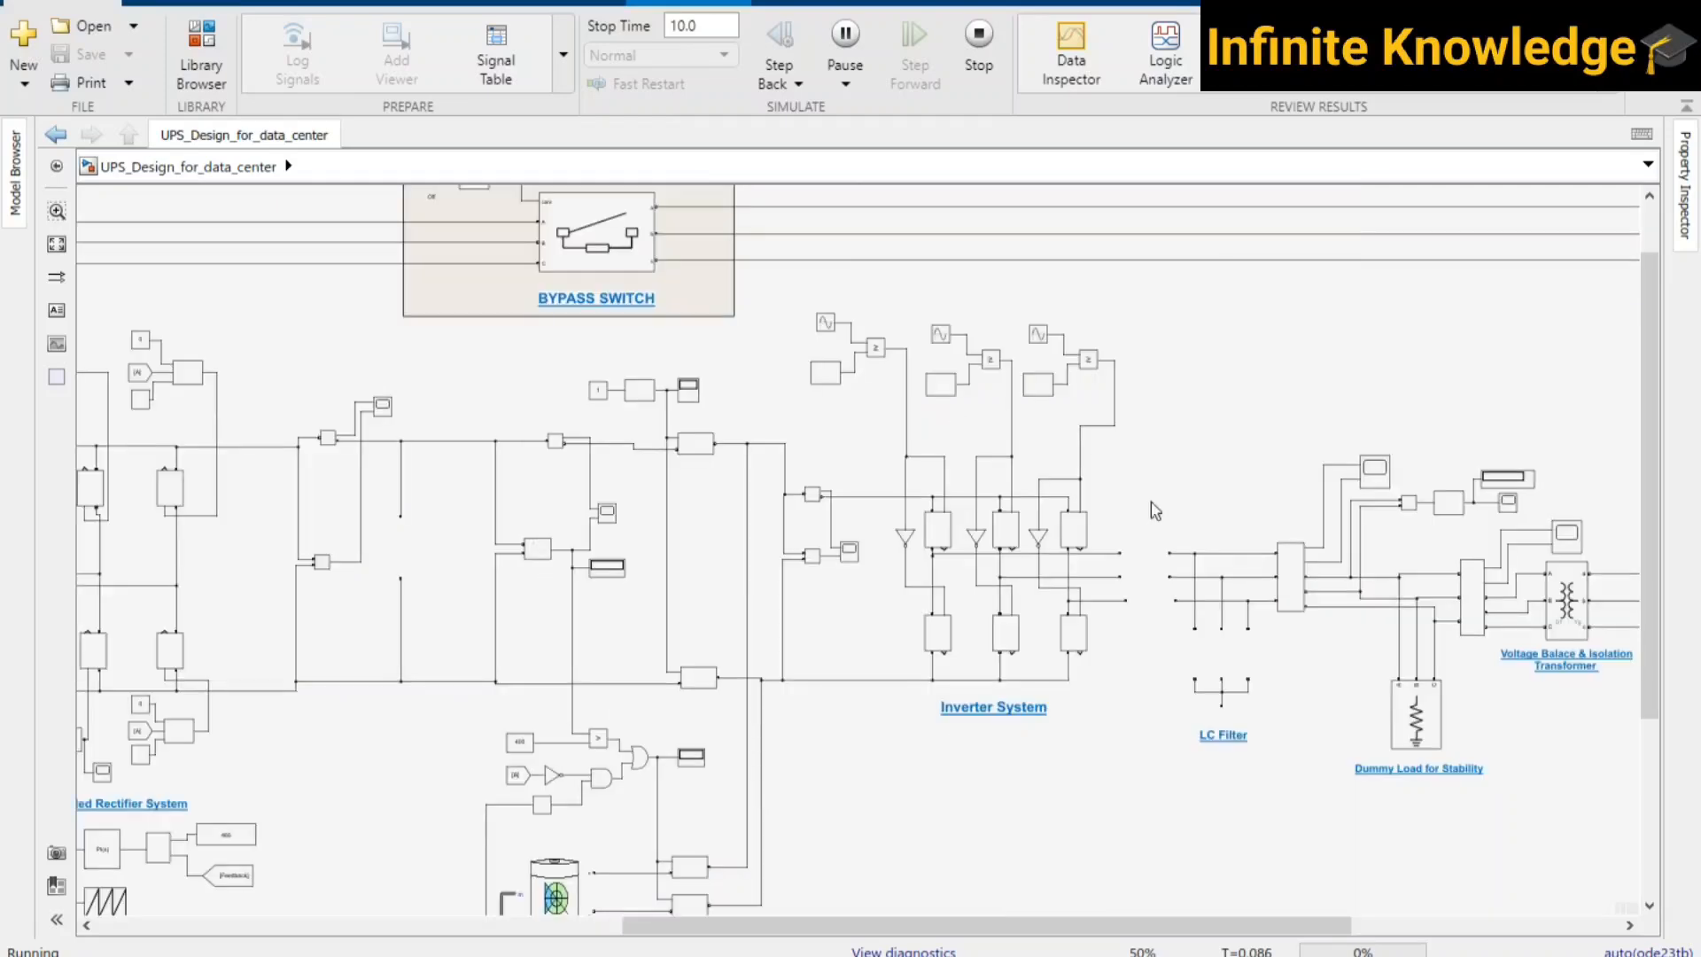
left_click_drag(865, 283, 147, 166)
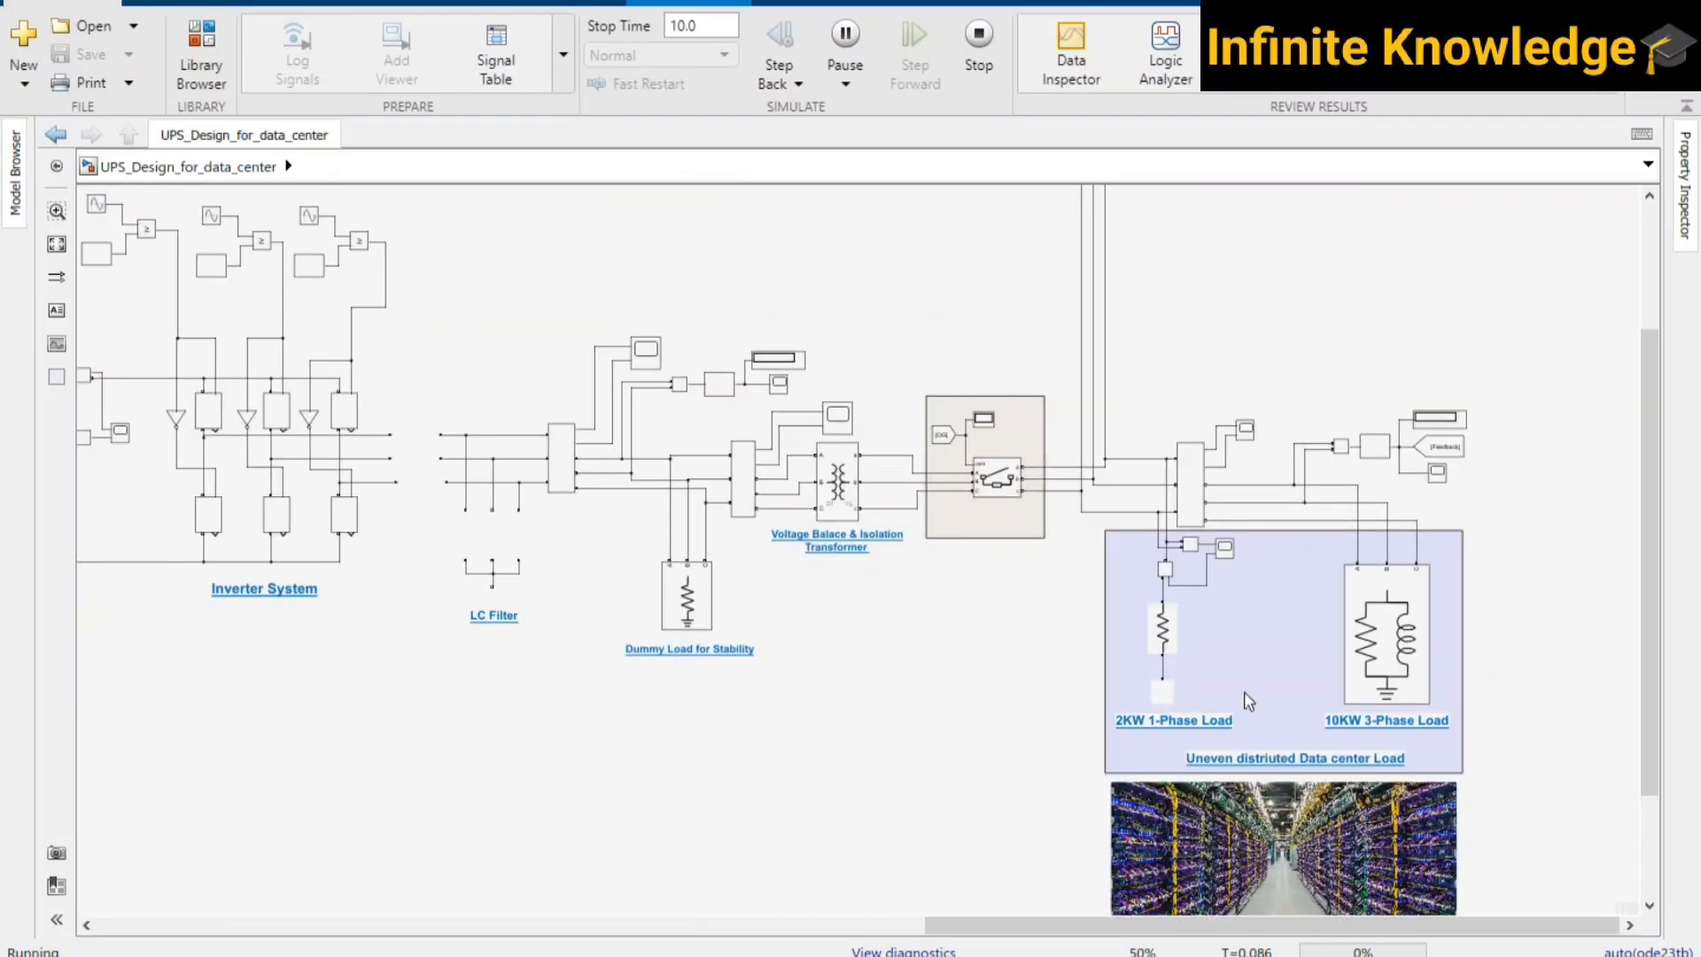
scroll(1311, 649, "up", 1)
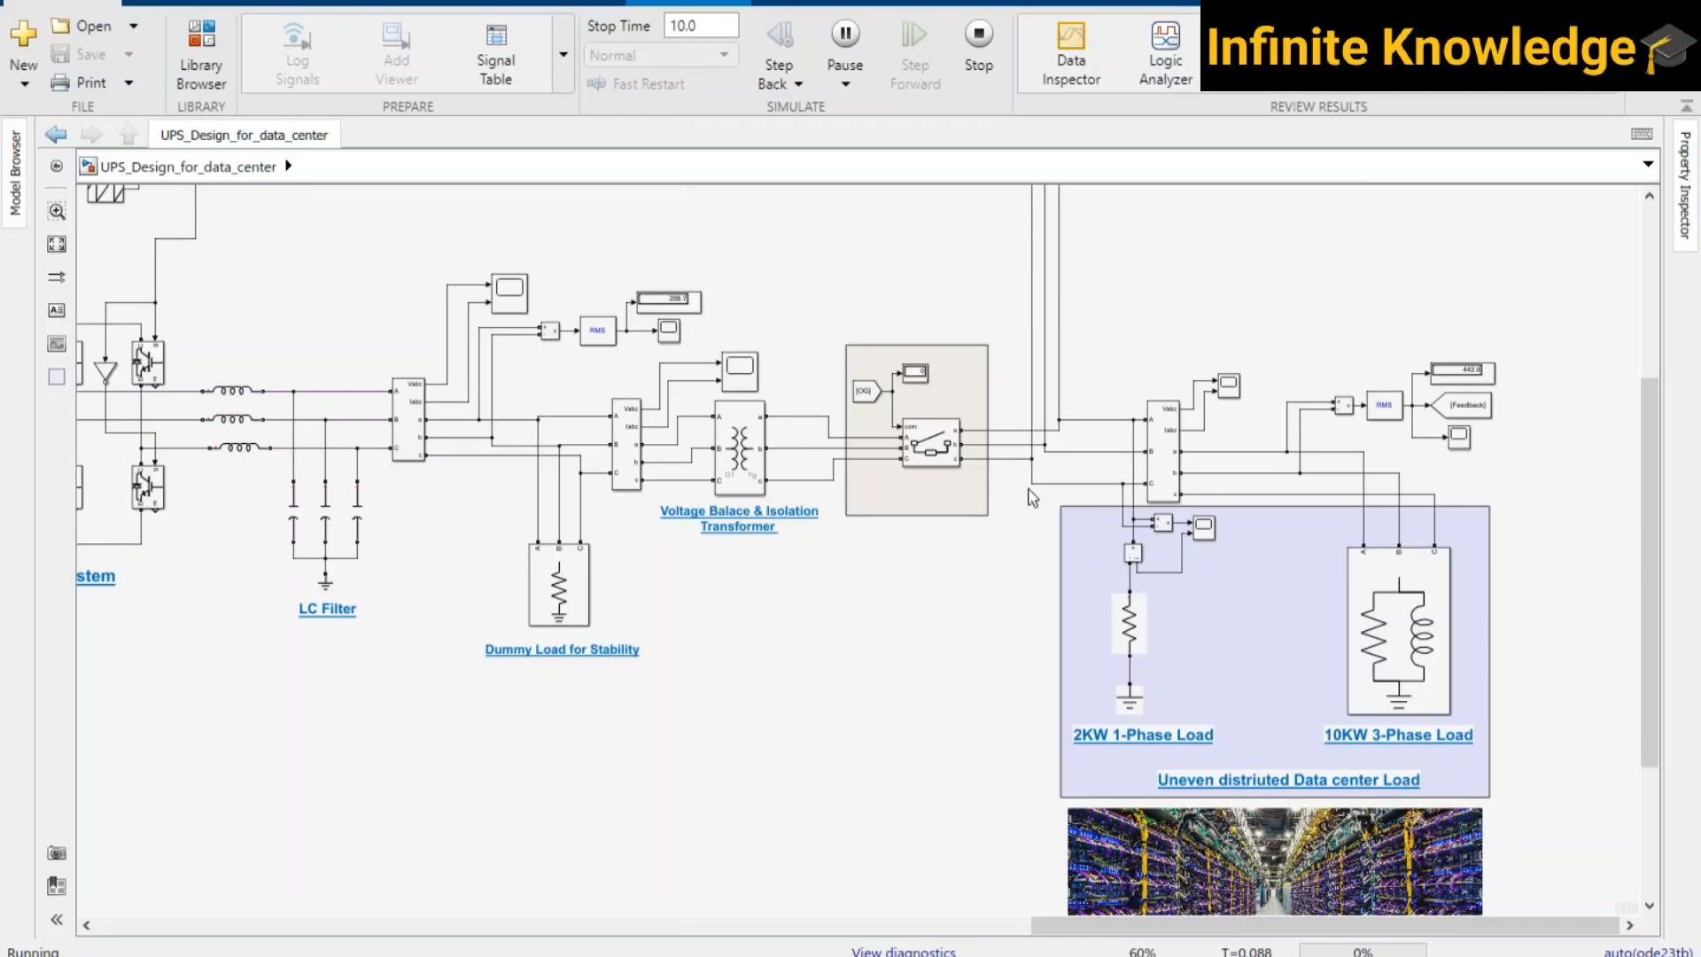
scroll(864, 572, "down", 1)
scroll(864, 572, "right", 1)
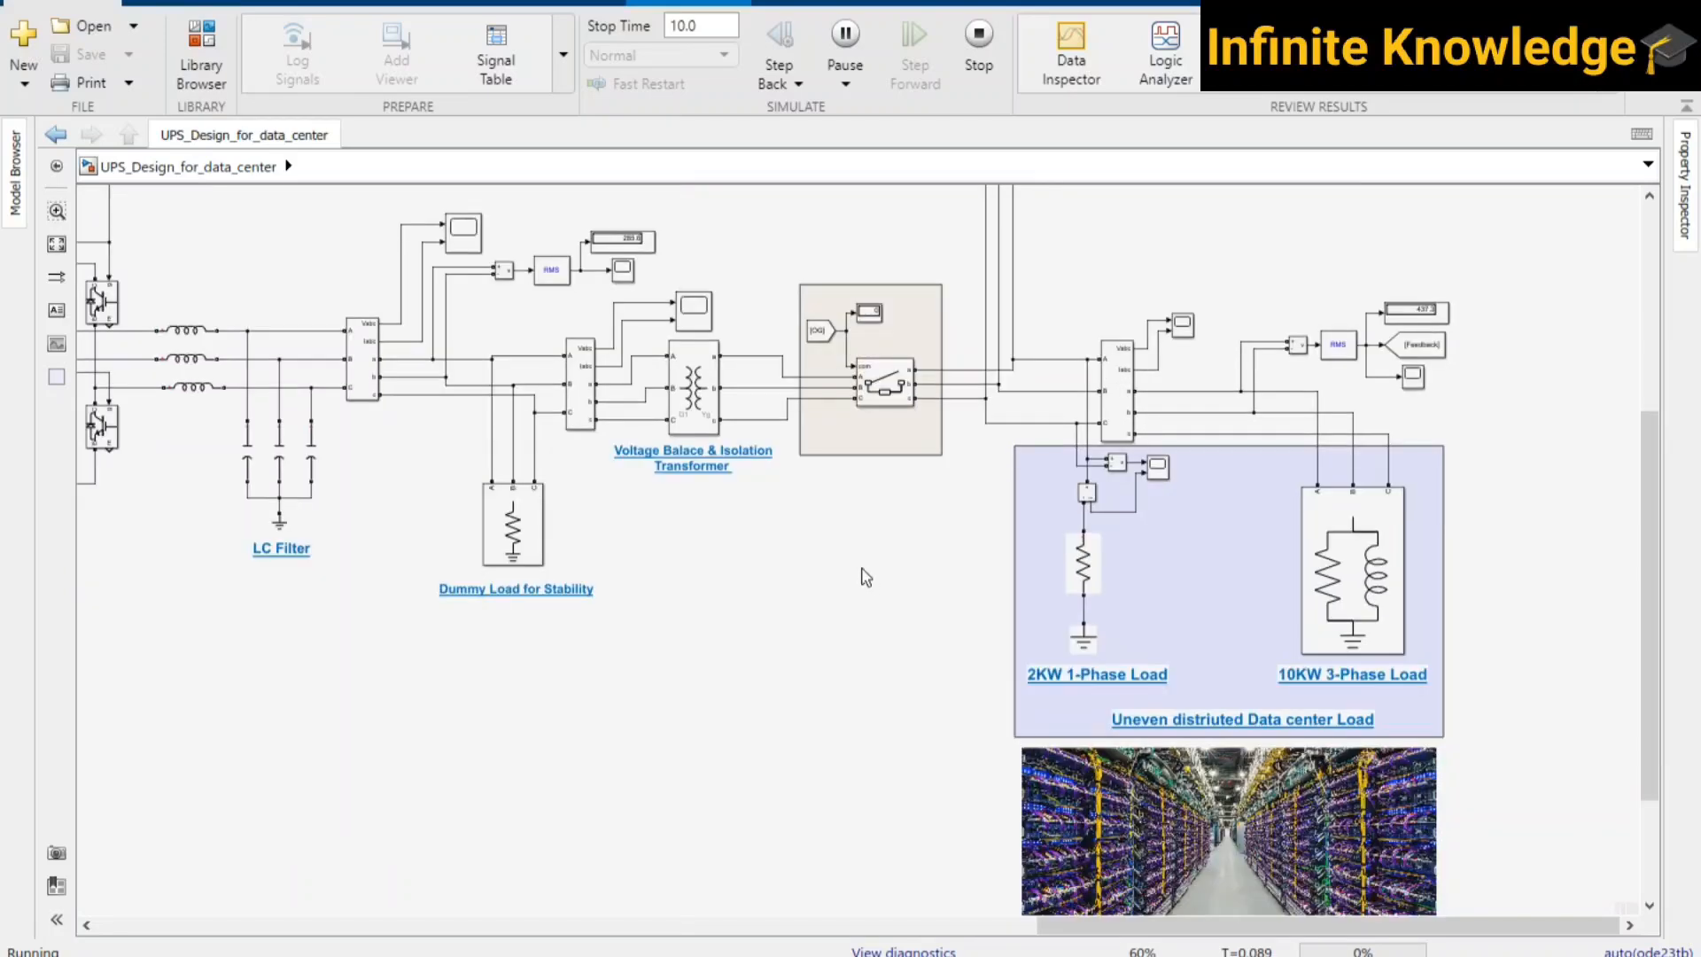
scroll(890, 562, "down", 2)
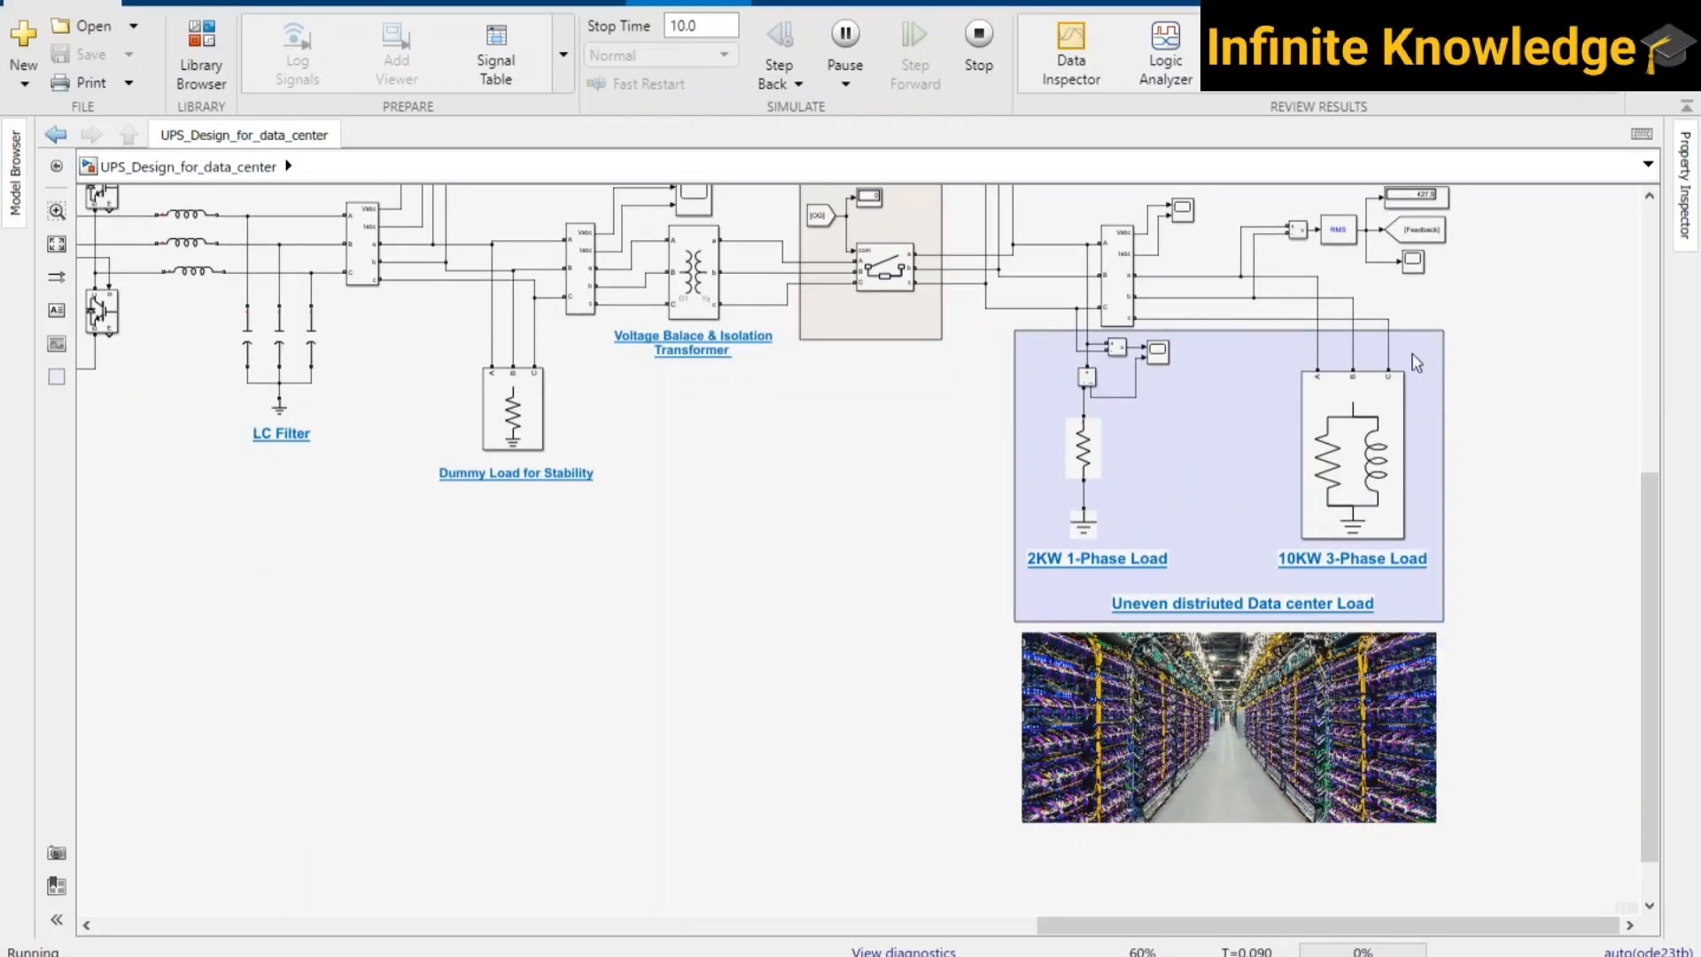
scroll(1341, 413, "up", 1)
scroll(1341, 414, "right", 1)
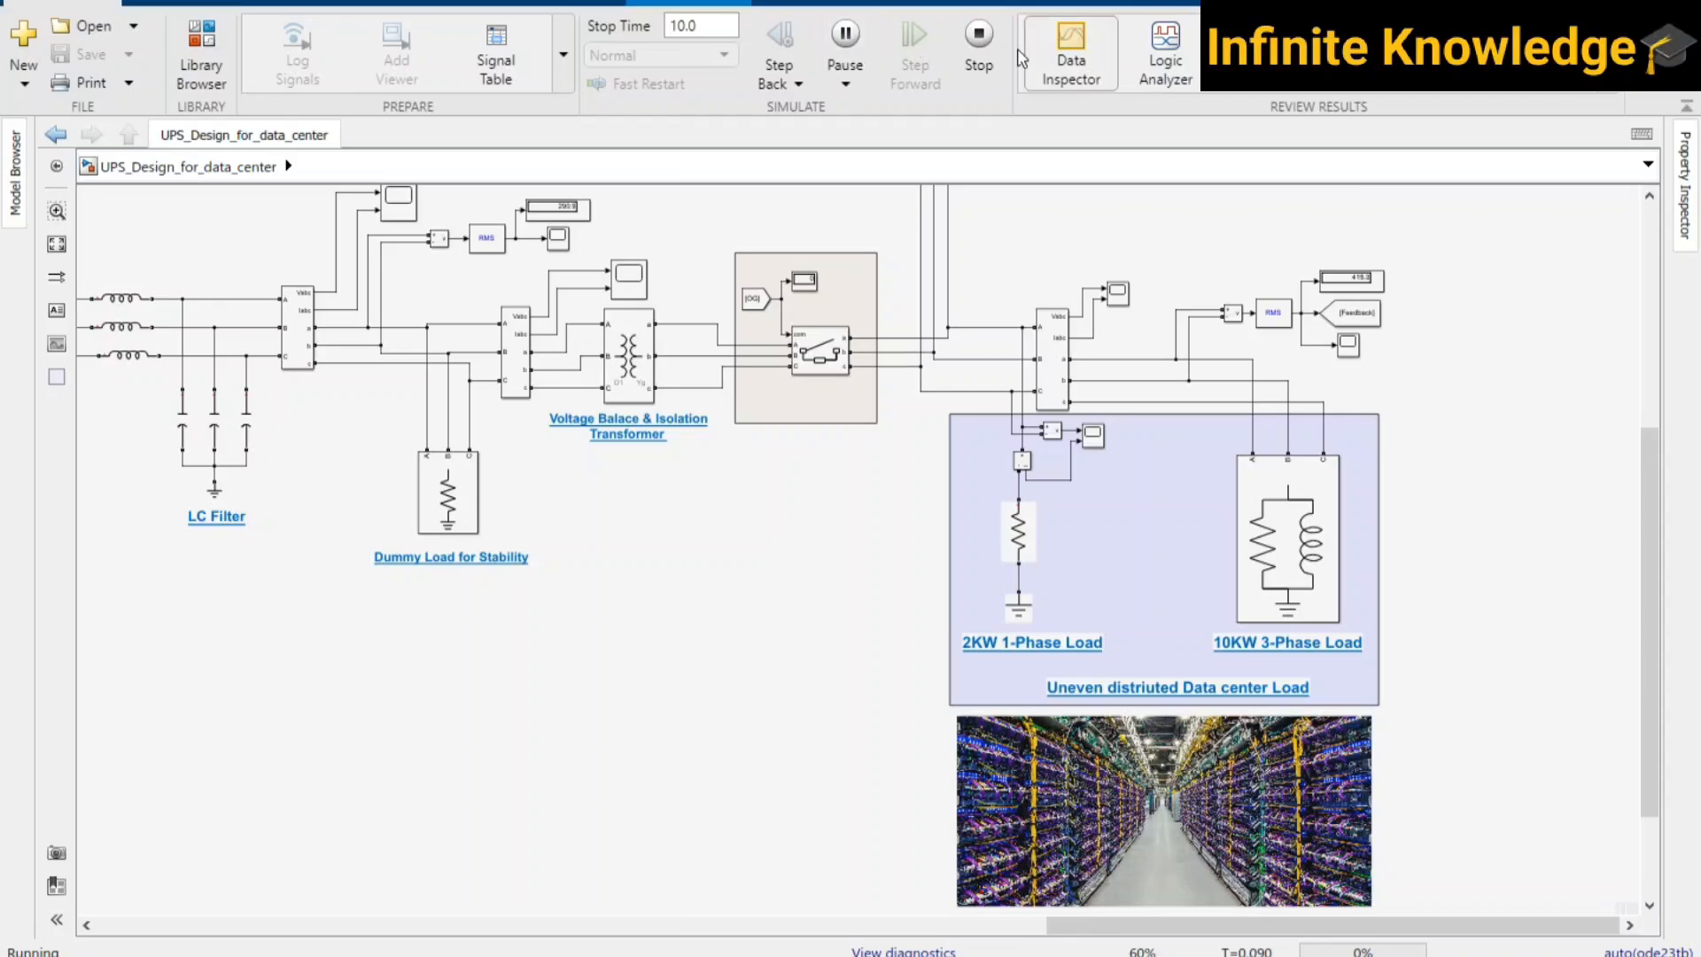
- Stop the simulation and inspect the data center load's three-phase voltage and current waveforms in Scope7, scaled to fit the axes
left_click(966, 41)
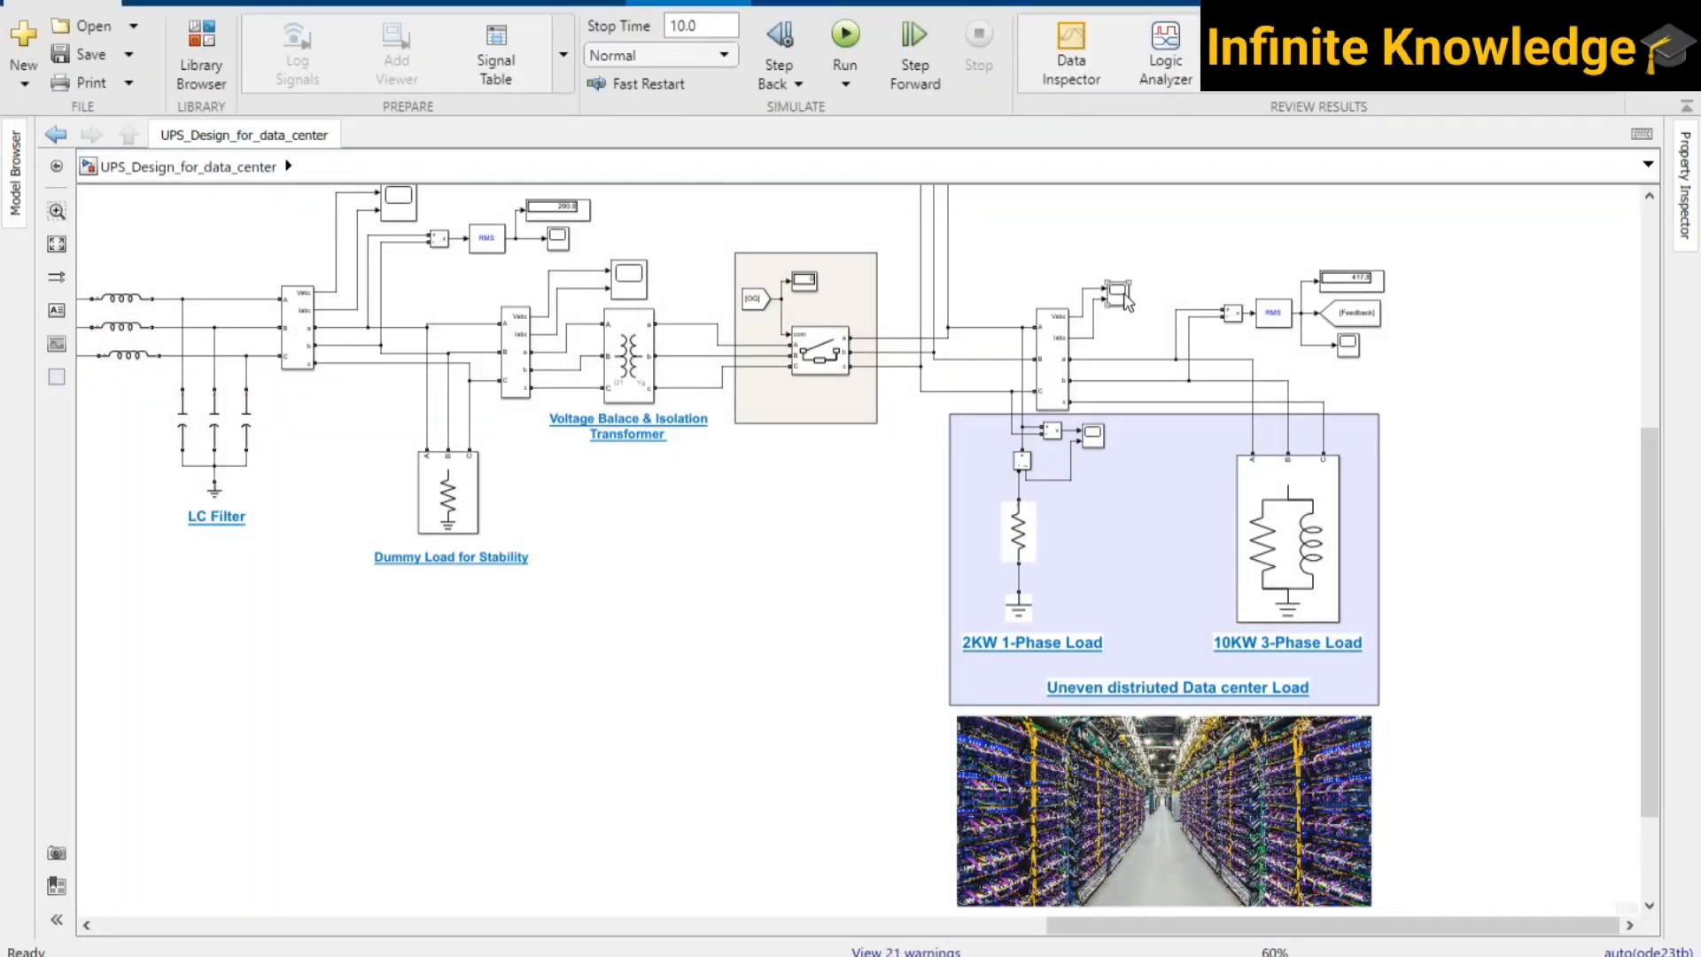
double_click(1118, 292)
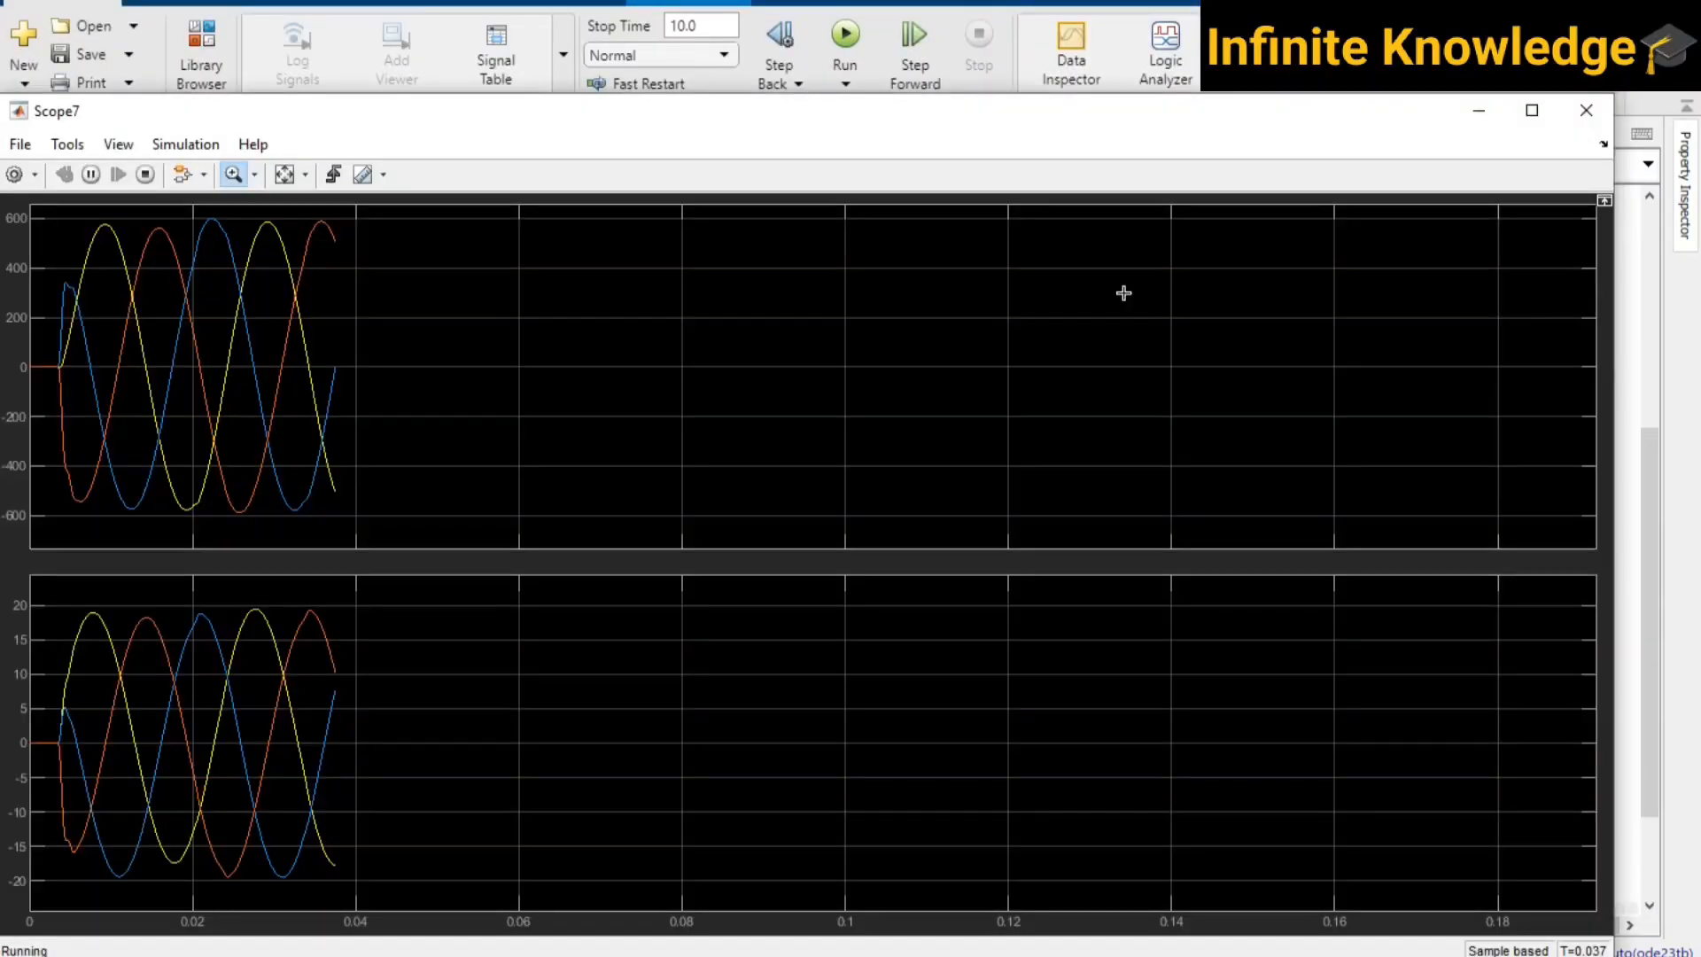
left_click(283, 175)
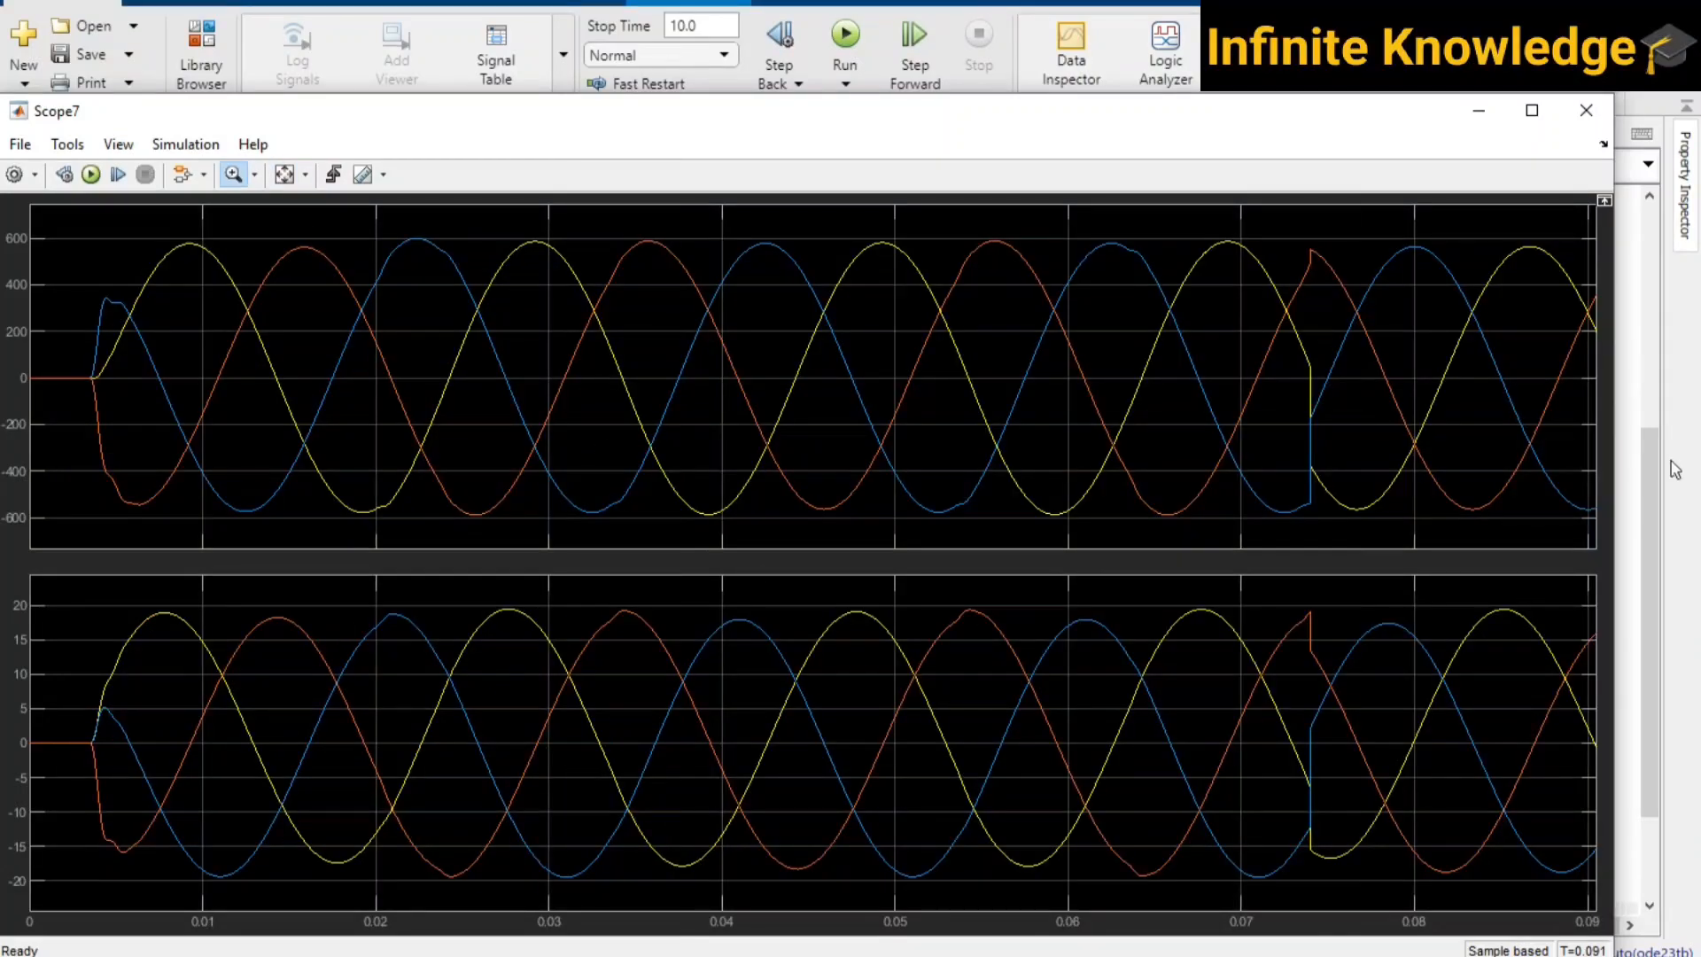
left_click(1530, 110)
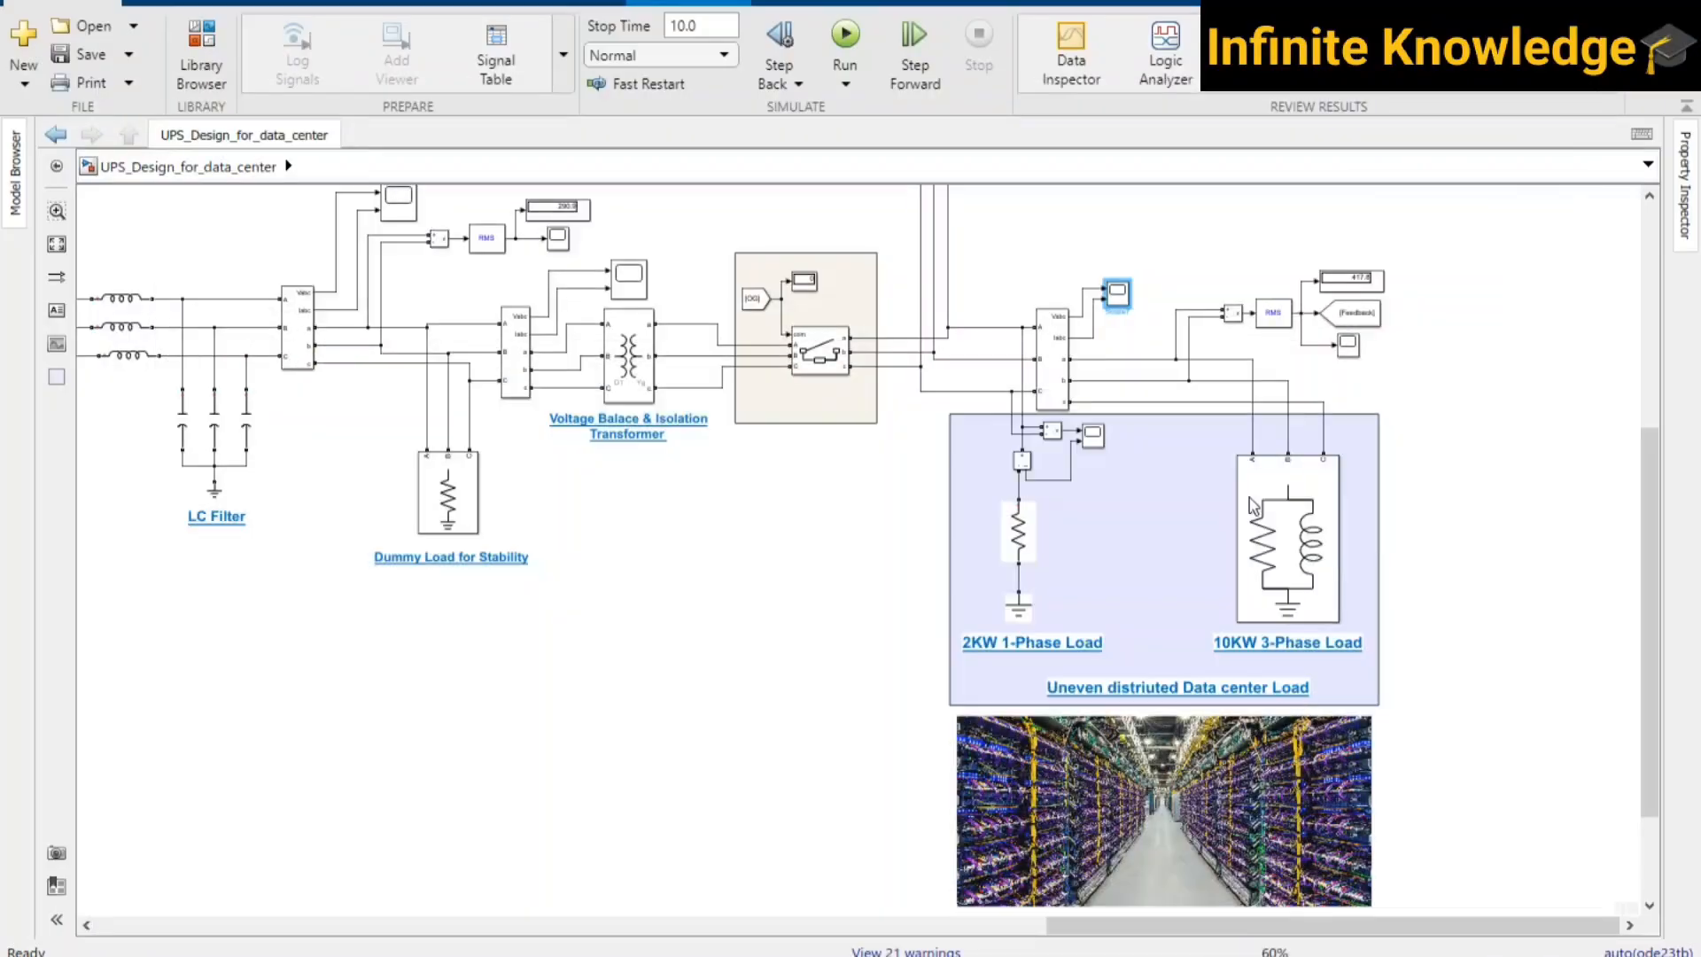
- Trace the bypass line from the BYPASS SWITCH to the data center load and reopen the load's voltage and current scope
scroll(722, 653, "down", 2)
scroll(1184, 643, "up", 5)
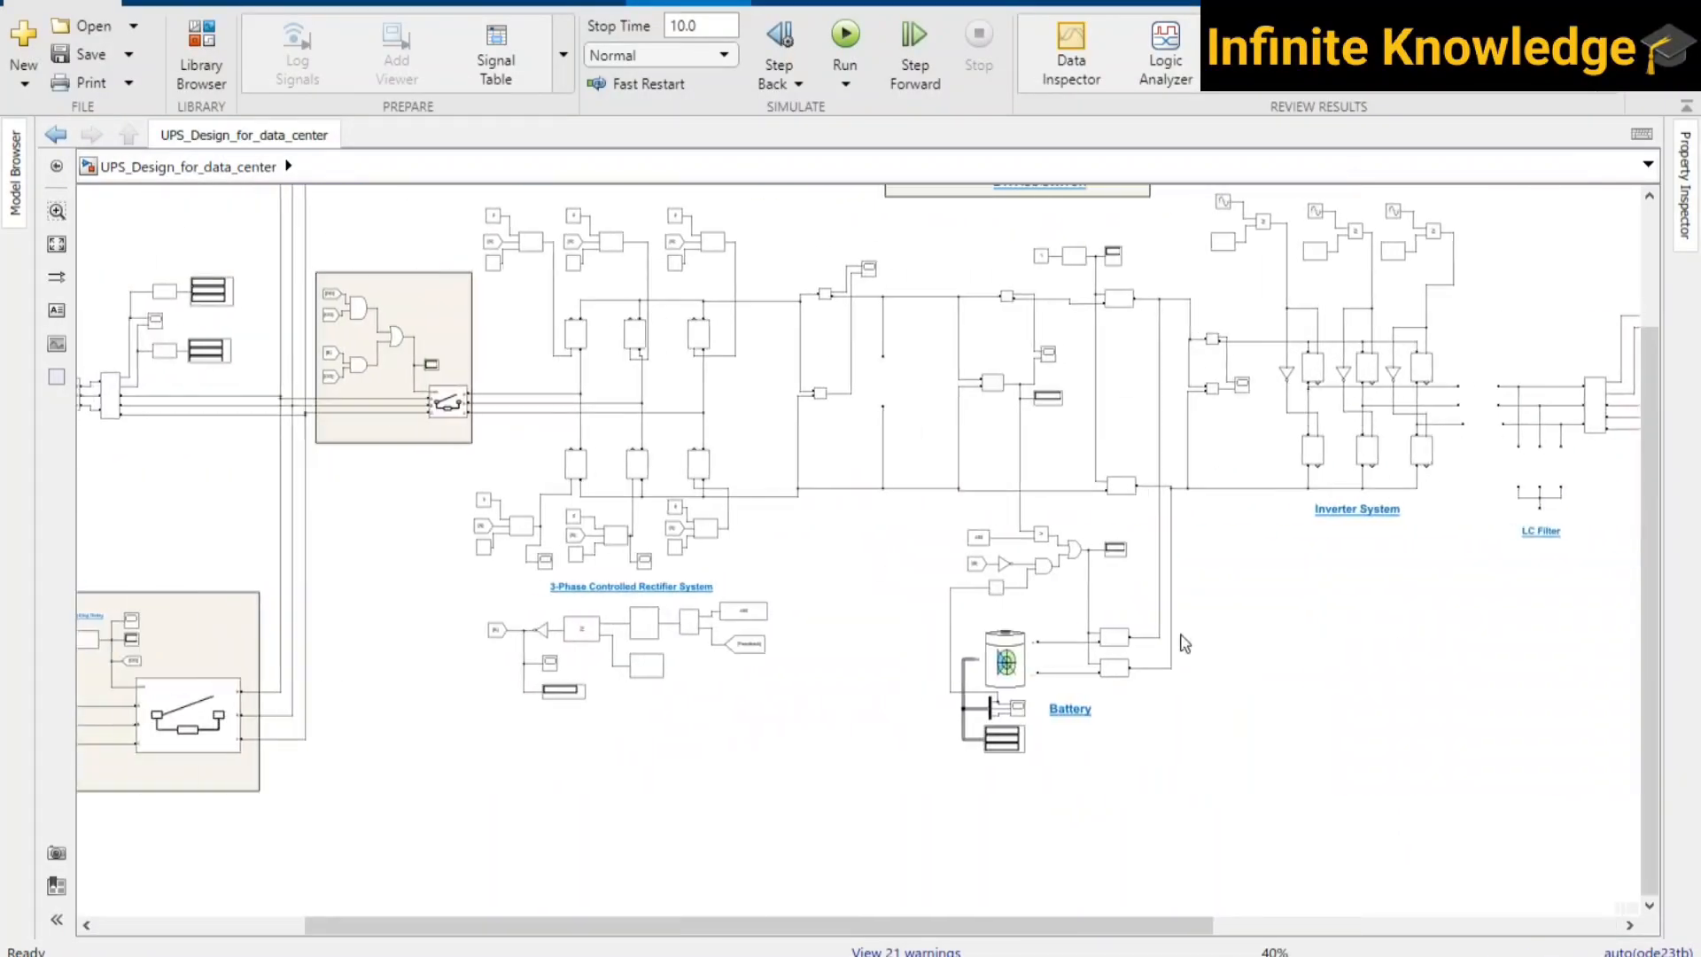
left_click_drag(498, 735, 608, 736)
left_click_drag(710, 463, 690, 705)
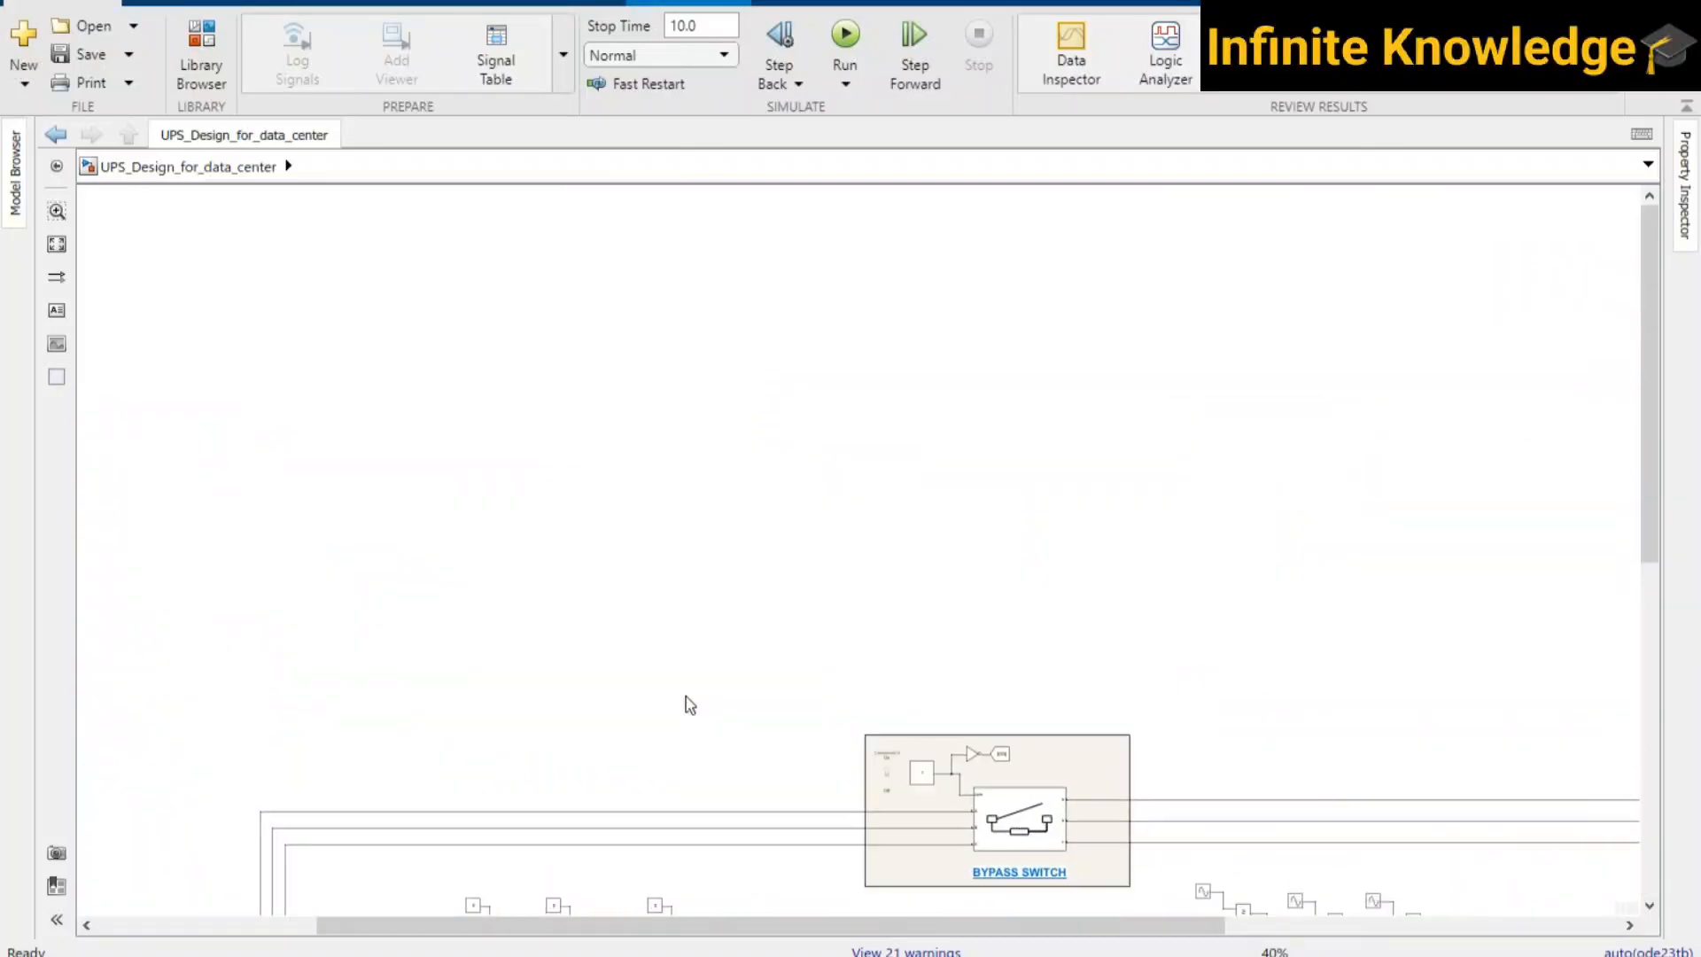
mouse_move(1129, 647)
left_mouse_down()
mouse_move(1021, 633)
mouse_move(827, 421)
left_mouse_up()
mouse_move(966, 640)
left_mouse_down()
mouse_move(669, 339)
mouse_move(936, 603)
left_mouse_up()
left_click_drag(692, 512, 674, 614)
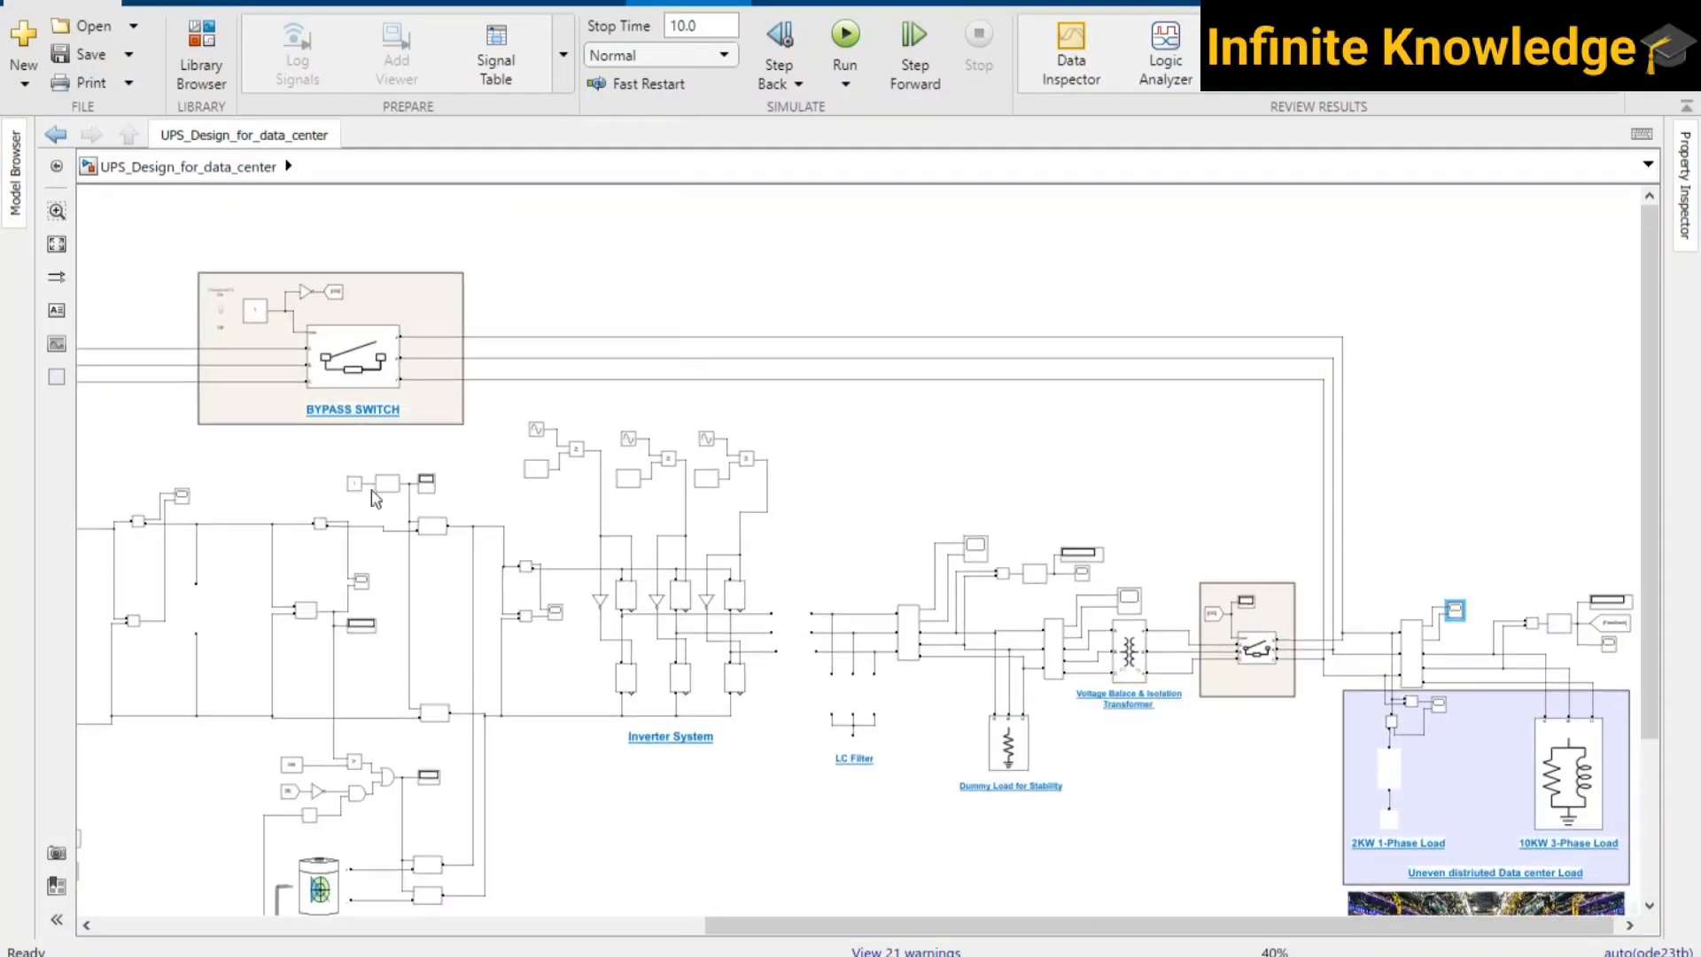
left_click_drag(1299, 751, 631, 687)
scroll(930, 631, "up", 3)
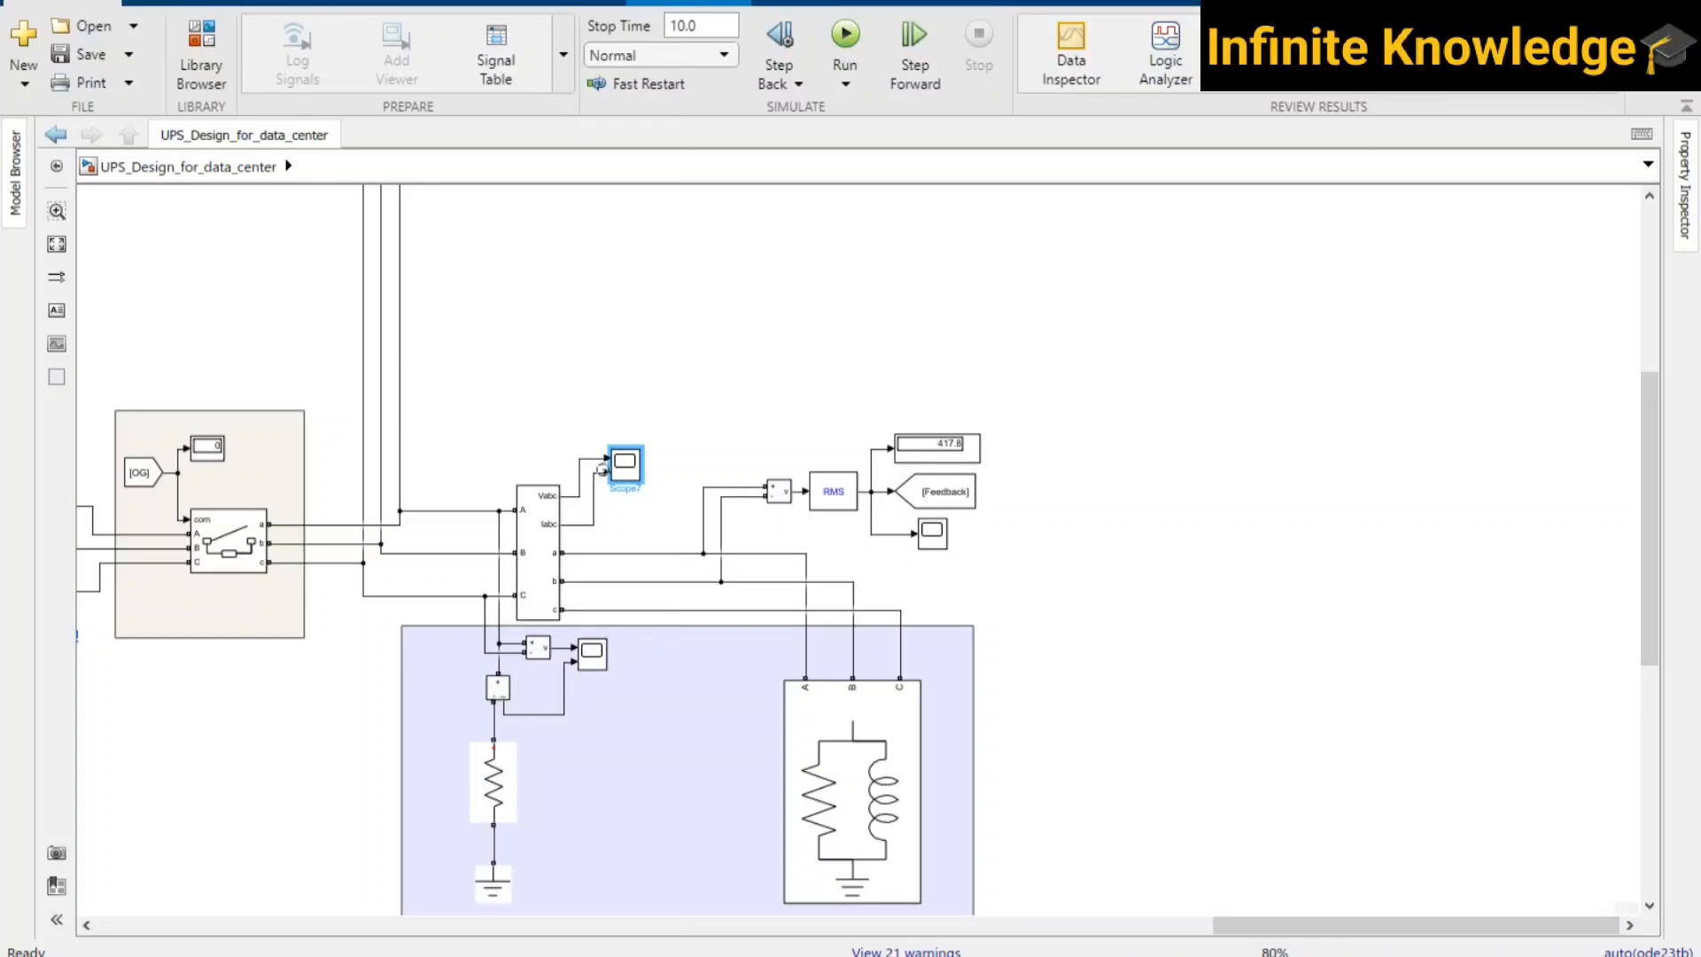
double_click(625, 462)
- Fit the complete UPS model in view to review it from the mains and diesel generator supplies to the data center load
scroll(558, 714, "down", 2)
scroll(1143, 658, "left", 5)
left_click_drag(762, 548, 1492, 489)
scroll(1052, 624, "down", 2)
scroll(1029, 779, "down", 1)
left_click_drag(1028, 778, 1111, 647)
scroll(900, 767, "down", 1)
scroll(1159, 716, "down", 1)
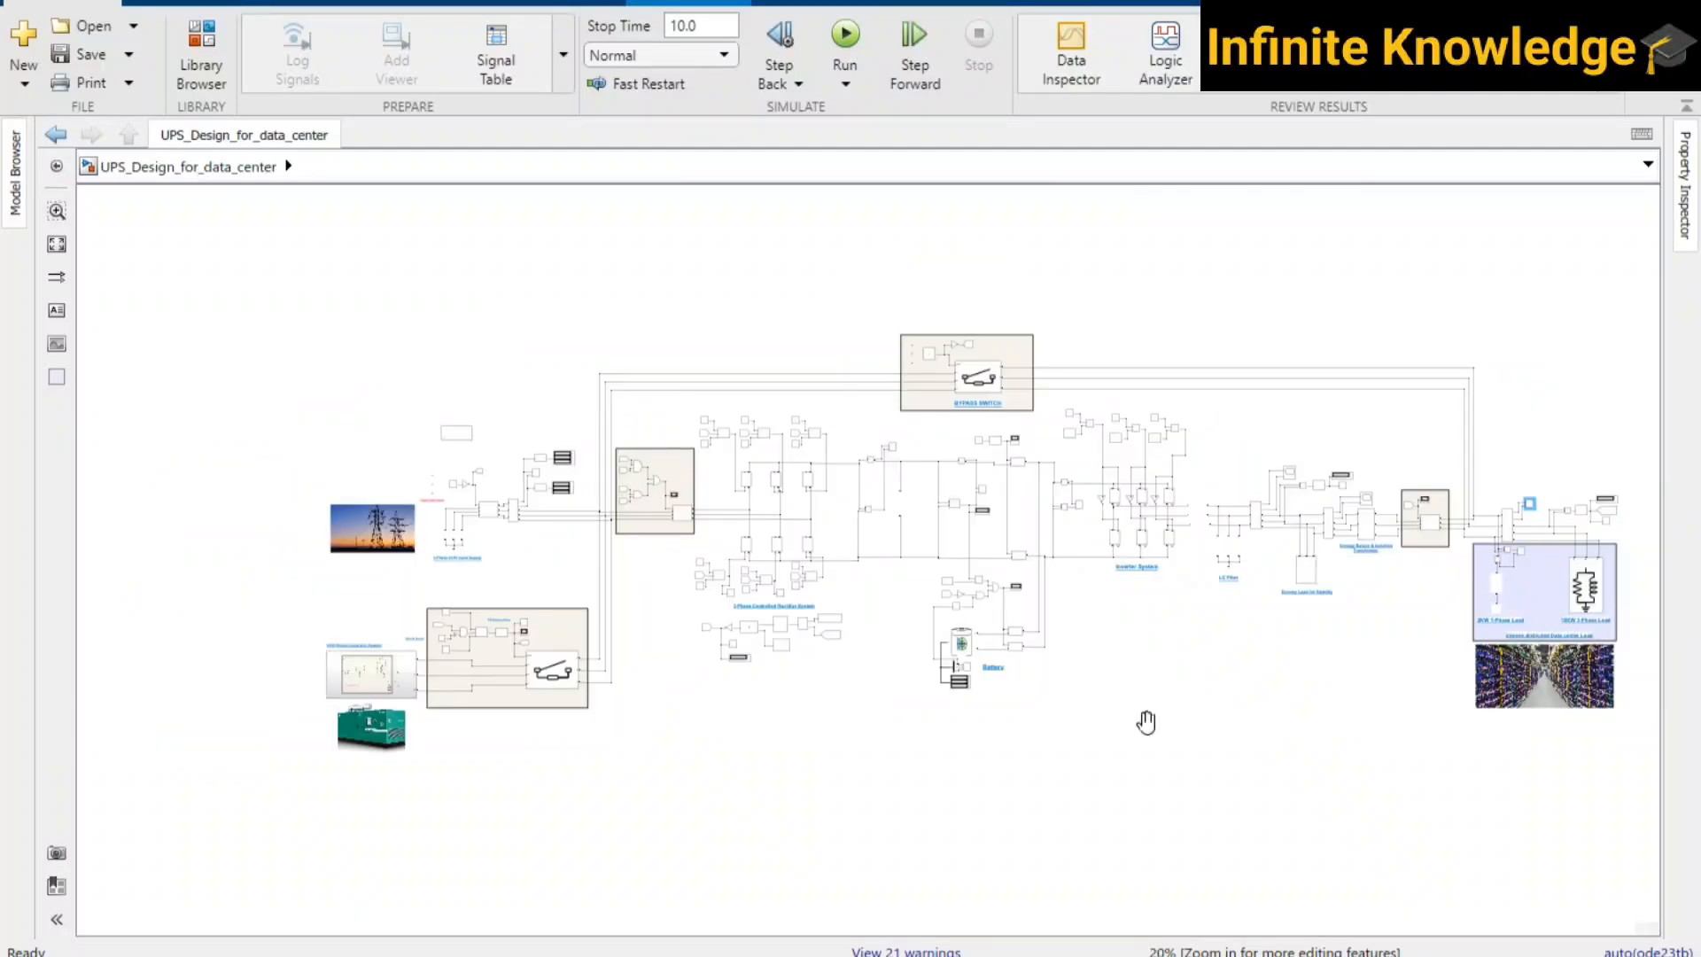
left_click_drag(1147, 722, 1111, 752)
left_click(57, 244)
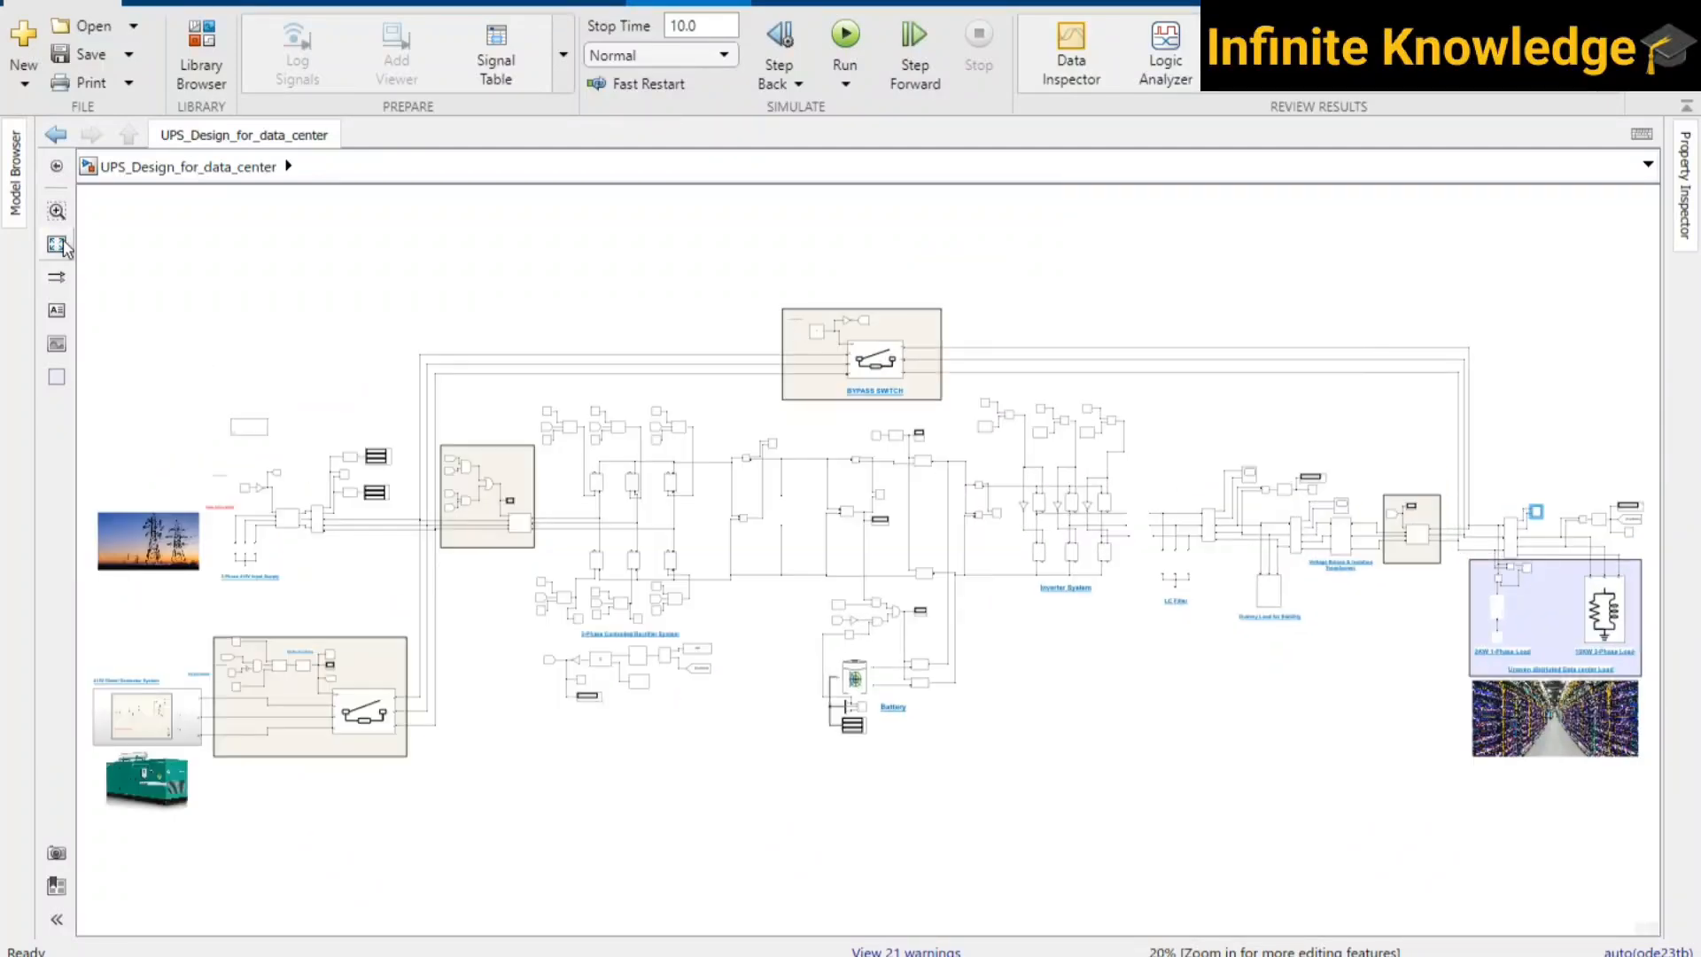